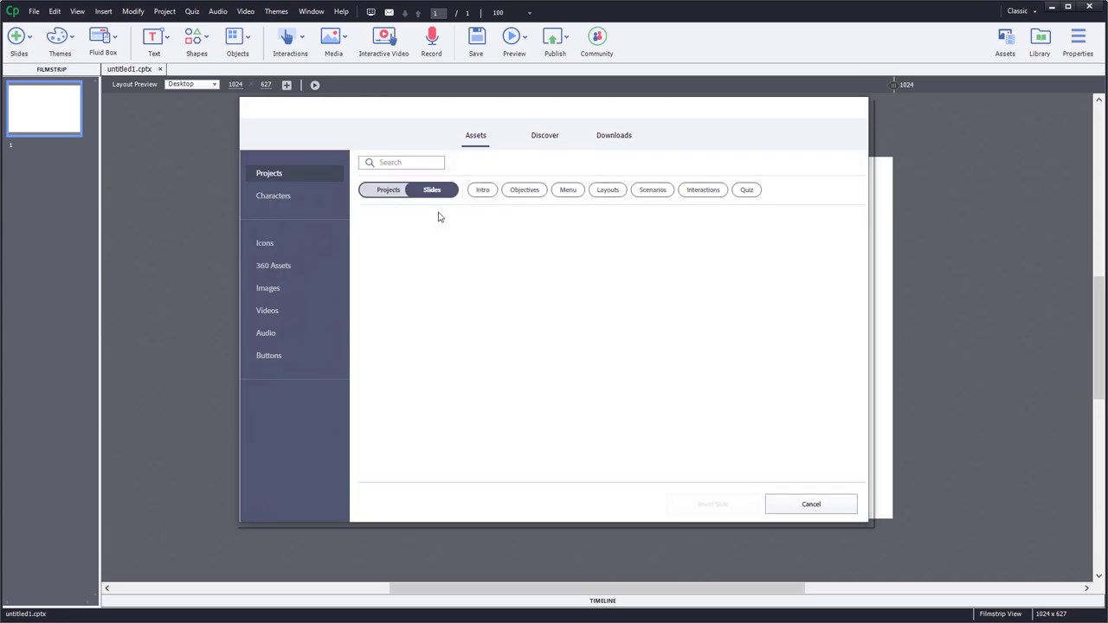
Open the Aspire template from the project assets as a new project
{"action": "left_click", "coordinate": [388, 191]}
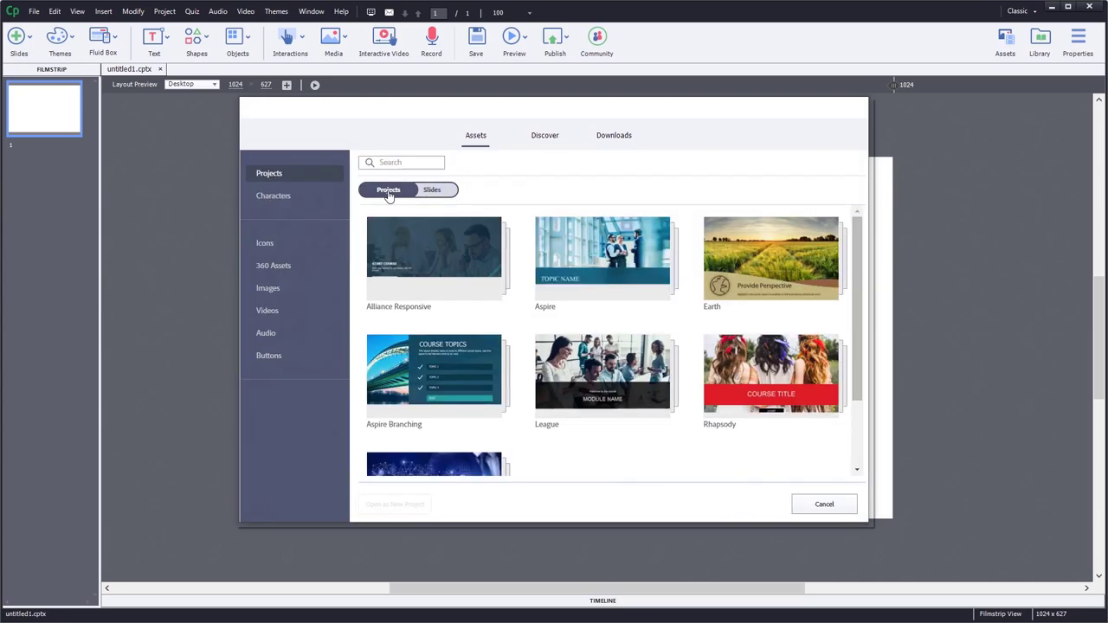
{"action": "left_click", "coordinate": [602, 259]}
{"action": "left_click", "coordinate": [408, 504]}
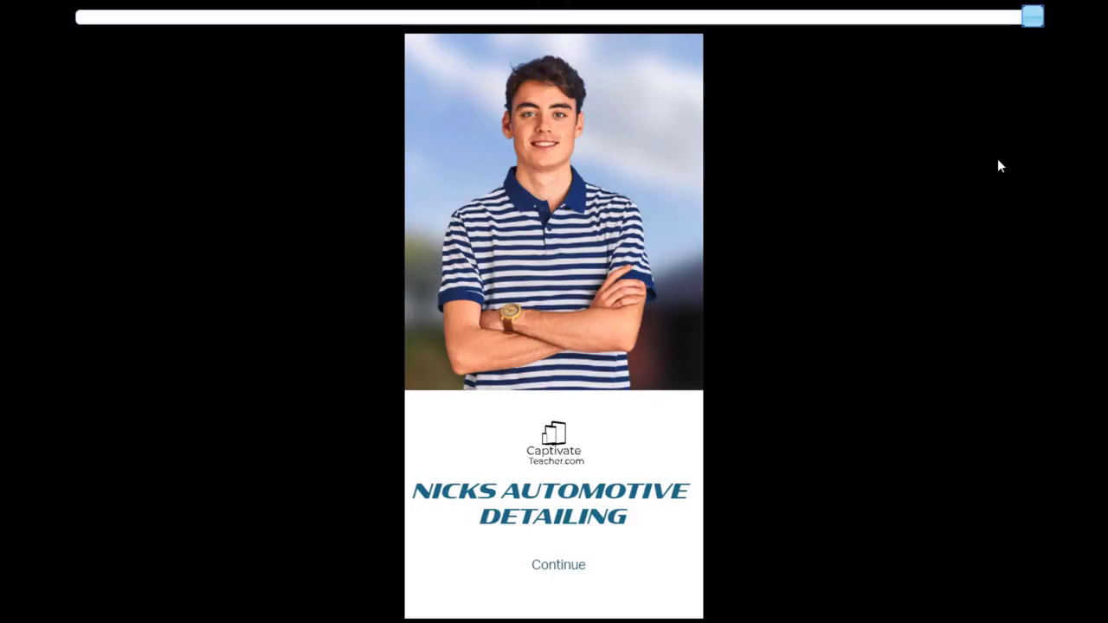
Preview the automotive detailing project's opening slides at desktop and phone widths, continuing past the welcome slide
{"action": "left_click_drag", "start_coordinate": [1033, 16], "coordinate": [13, 43]}
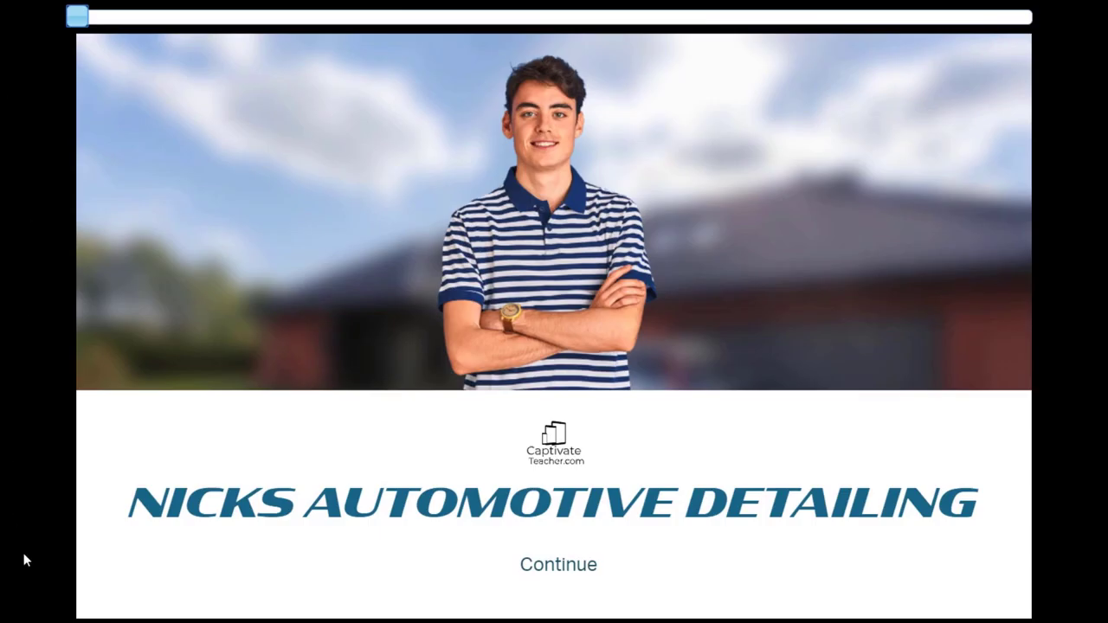
{"action": "left_click", "coordinate": [568, 568]}
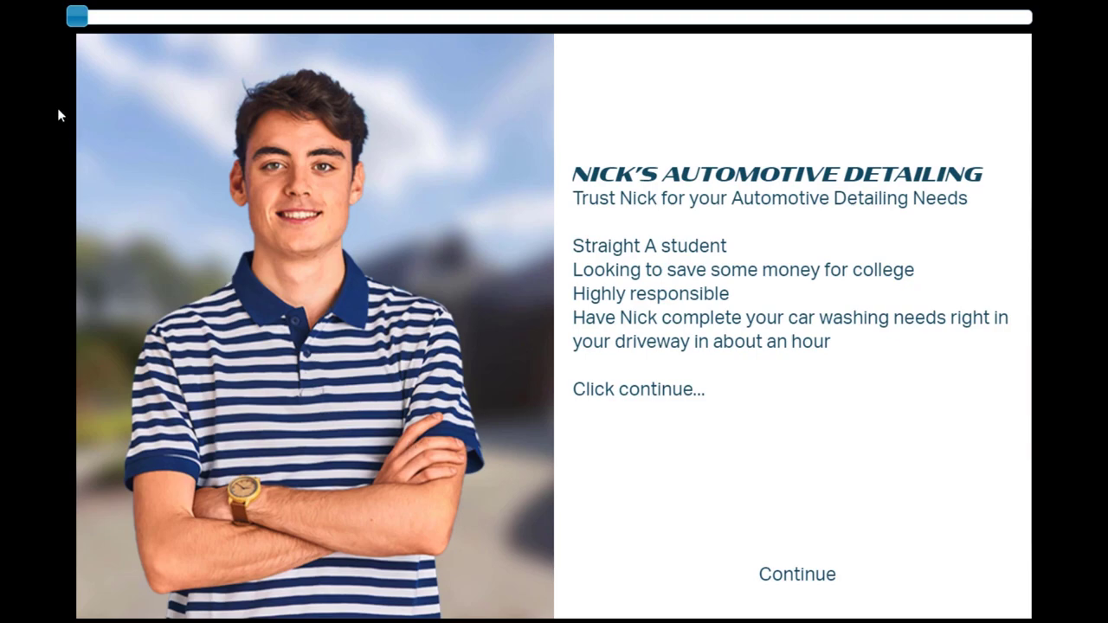
{"action": "left_click_drag", "start_coordinate": [81, 16], "coordinate": [1037, 7]}
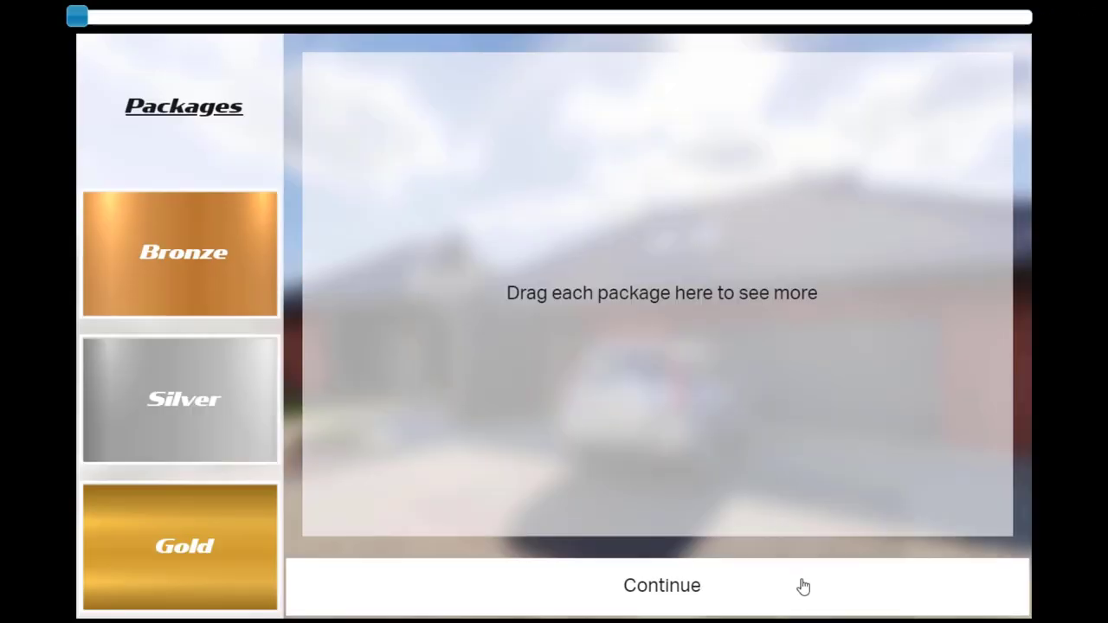
Test the package interaction by dropping the Bronze, Silver and Gold packages on the target, and continue with Gold selected
{"action": "left_click_drag", "start_coordinate": [191, 252], "coordinate": [545, 258]}
{"action": "left_click_drag", "start_coordinate": [170, 423], "coordinate": [473, 416]}
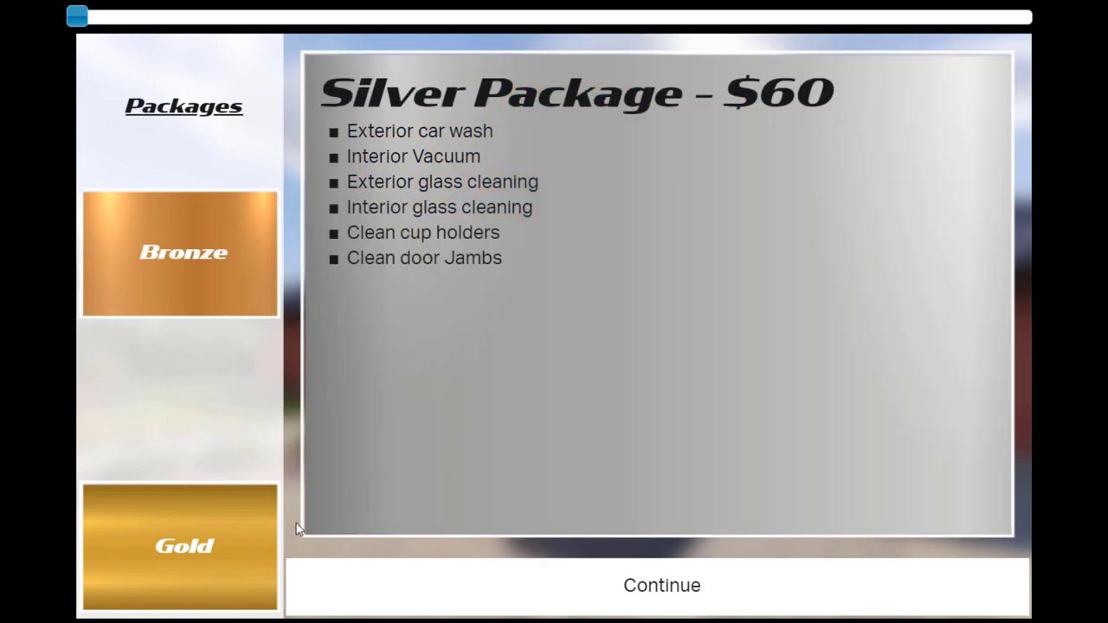
{"action": "left_click_drag", "start_coordinate": [193, 547], "coordinate": [544, 433]}
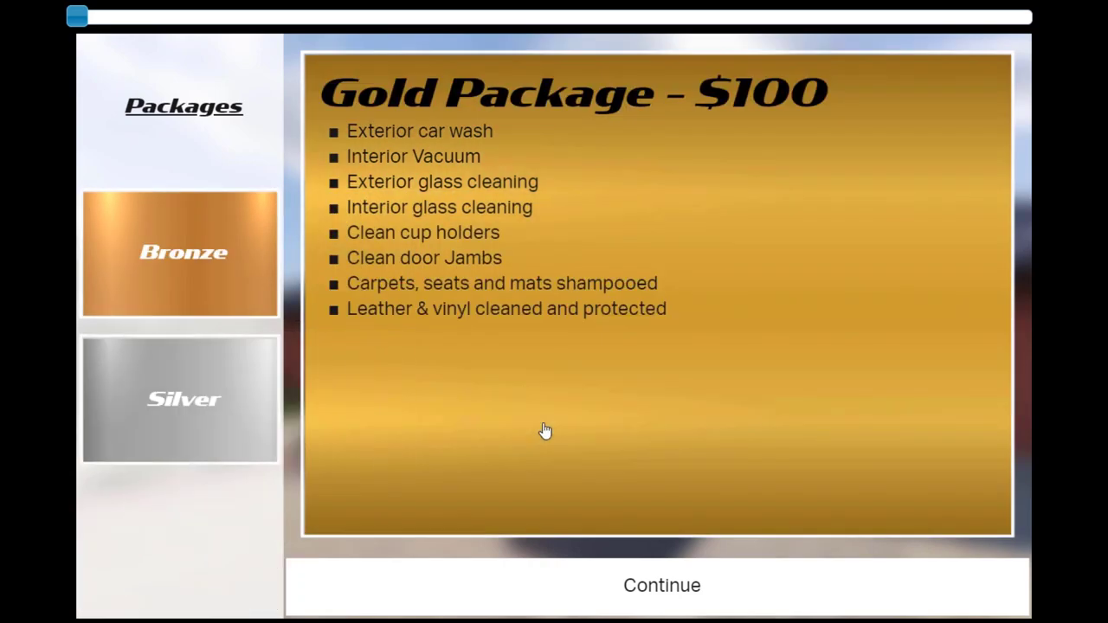
{"action": "left_click_drag", "start_coordinate": [162, 395], "coordinate": [504, 386]}
{"action": "left_click_drag", "start_coordinate": [213, 564], "coordinate": [479, 433]}
{"action": "left_click", "coordinate": [674, 596]}
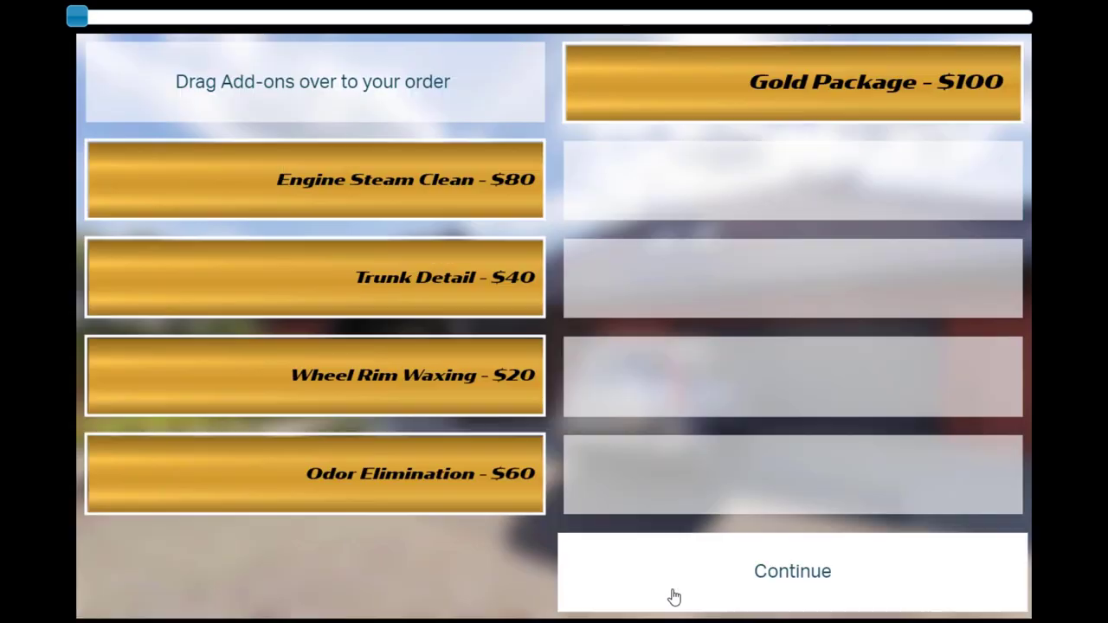
Test the add-ons interaction by moving Engine Steam Clean, Trunk Detail, Wheel Rim Waxing and Odor Elimination into the order
{"action": "left_click_drag", "start_coordinate": [308, 192], "coordinate": [641, 196]}
{"action": "left_click_drag", "start_coordinate": [360, 291], "coordinate": [792, 391]}
{"action": "left_click_drag", "start_coordinate": [461, 394], "coordinate": [656, 302]}
{"action": "left_click_drag", "start_coordinate": [410, 487], "coordinate": [793, 475]}
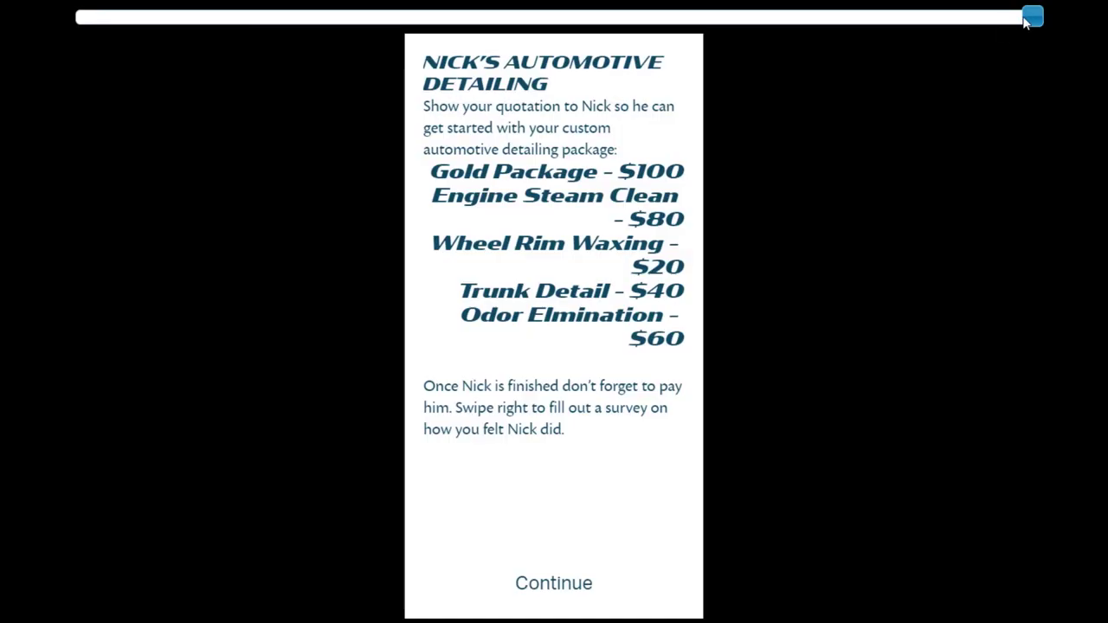
Preview the quotation slide back at desktop width and answer Yes to the survey's on-time arrival question
{"action": "left_click_drag", "start_coordinate": [1017, 22], "coordinate": [78, 16]}
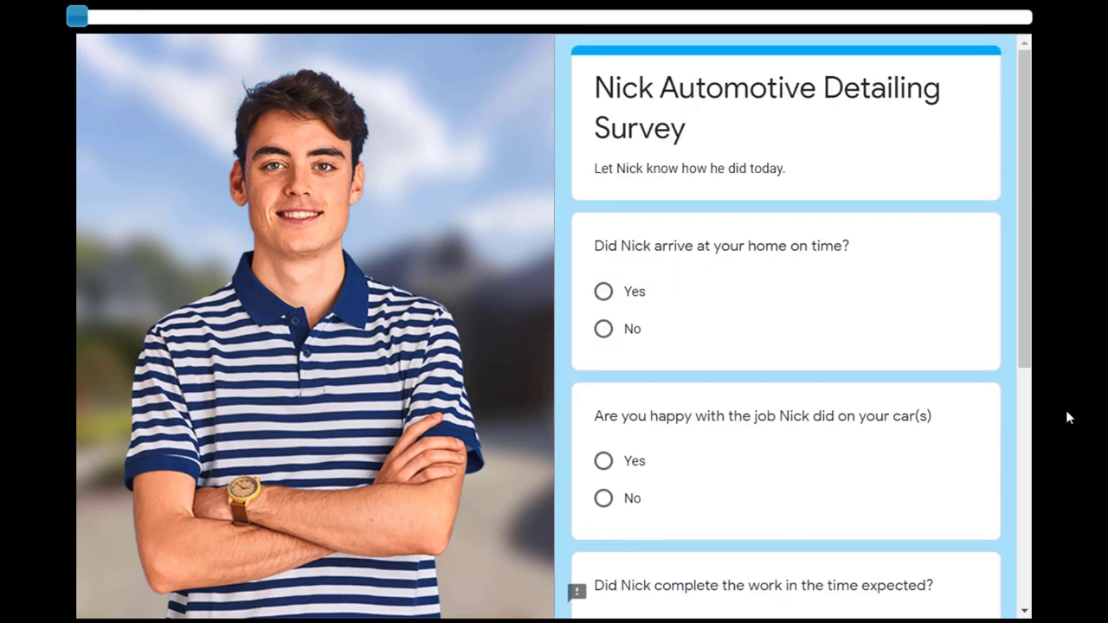
{"action": "left_click", "coordinate": [634, 297]}
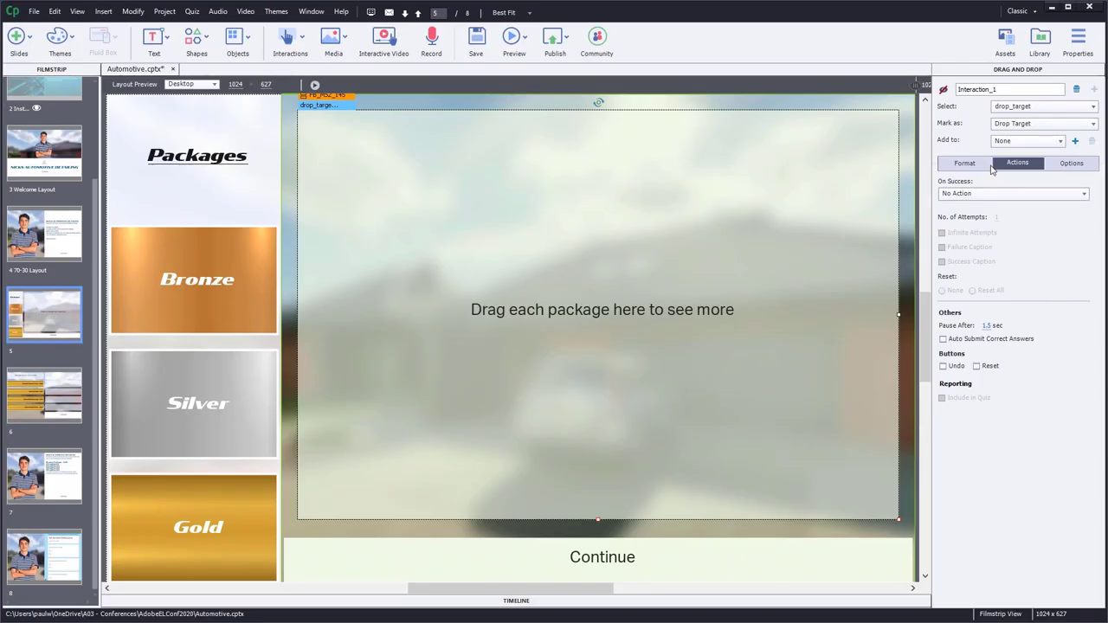
Examine the drop target's object actions and the parameters of the SelectingPackage shared action assigned to silver_drag_object
{"action": "left_click", "coordinate": [972, 166]}
{"action": "left_click", "coordinate": [1013, 203]}
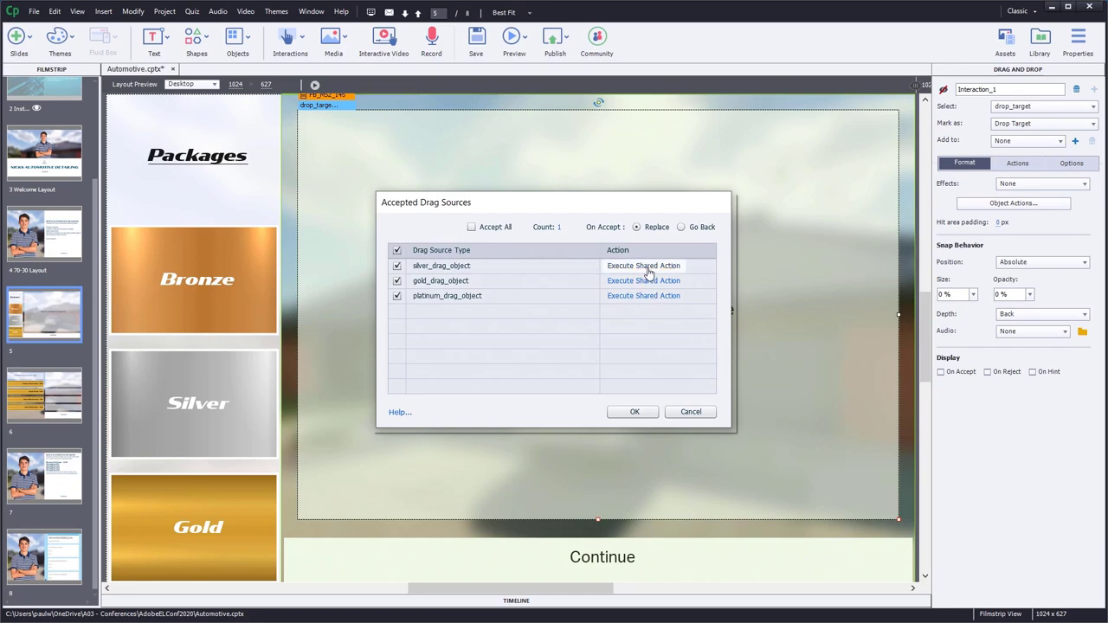
{"action": "left_click", "coordinate": [648, 272]}
{"action": "left_click", "coordinate": [623, 305]}
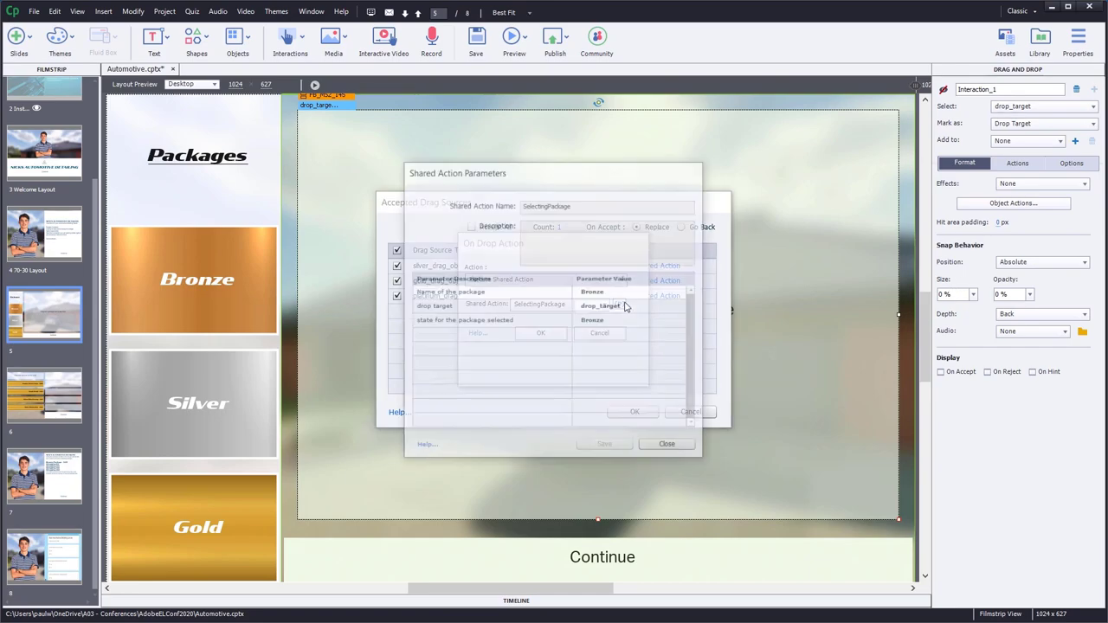
{"action": "left_click", "coordinate": [602, 296]}
{"action": "left_click", "coordinate": [612, 307]}
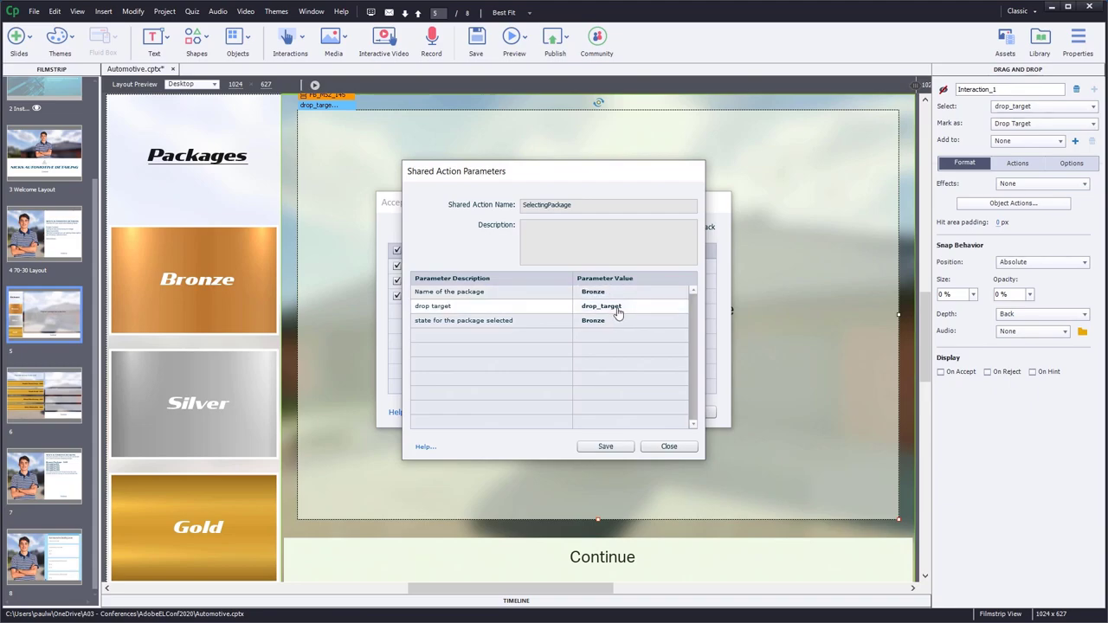
{"action": "left_click", "coordinate": [618, 314]}
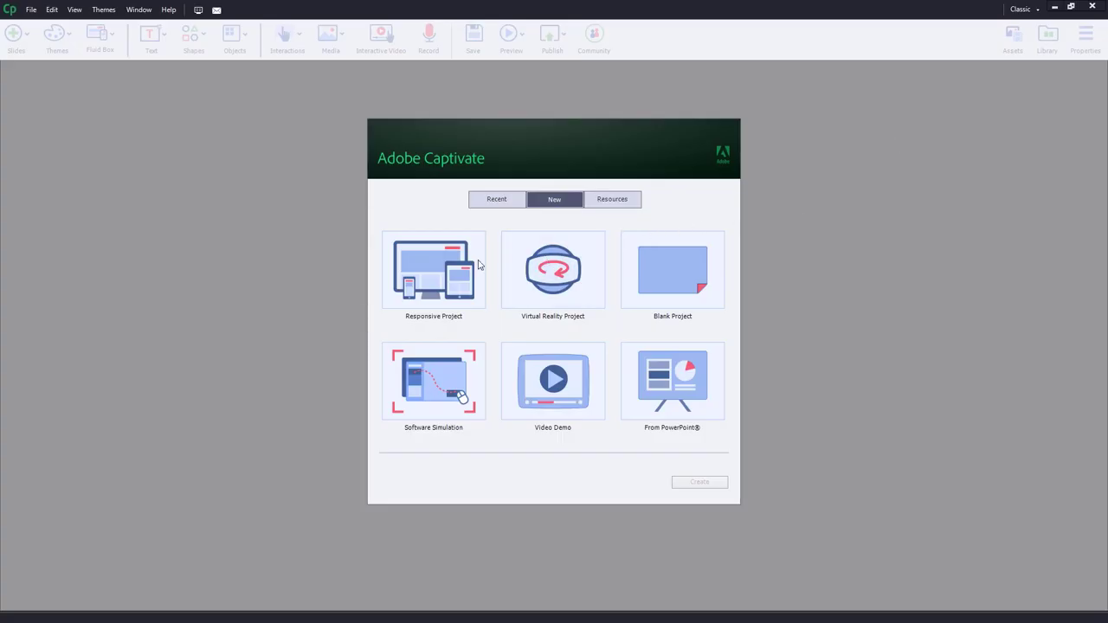
Create a responsive project and insert the Welcome Layout and Instructions Layout slides from Aspire Branching
{"action": "double_click", "coordinate": [451, 272]}
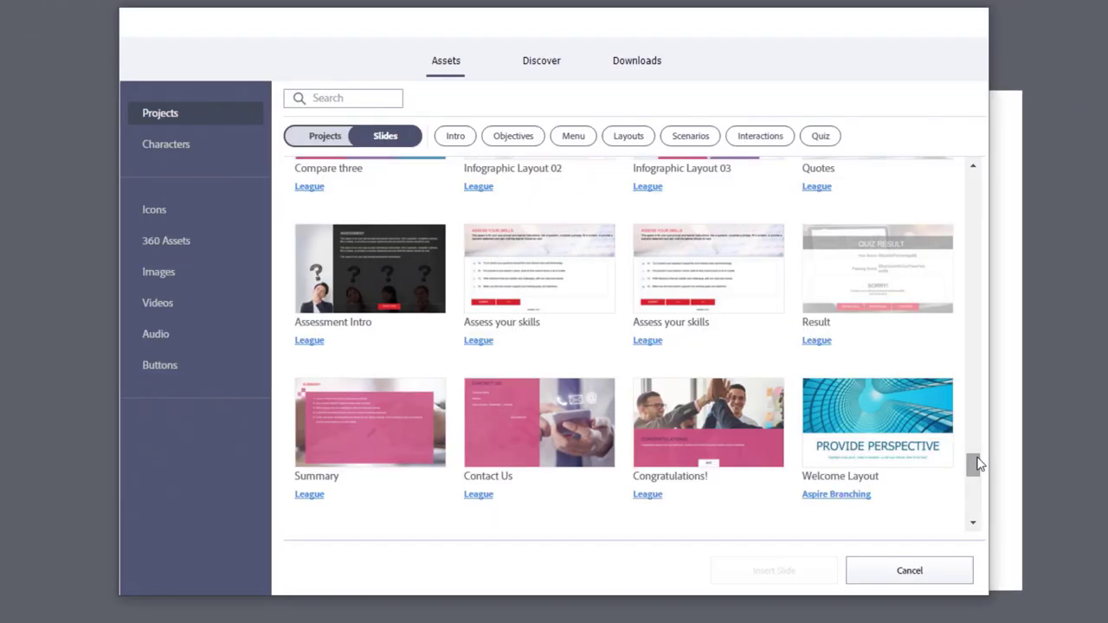
{"action": "left_click", "coordinate": [883, 419]}
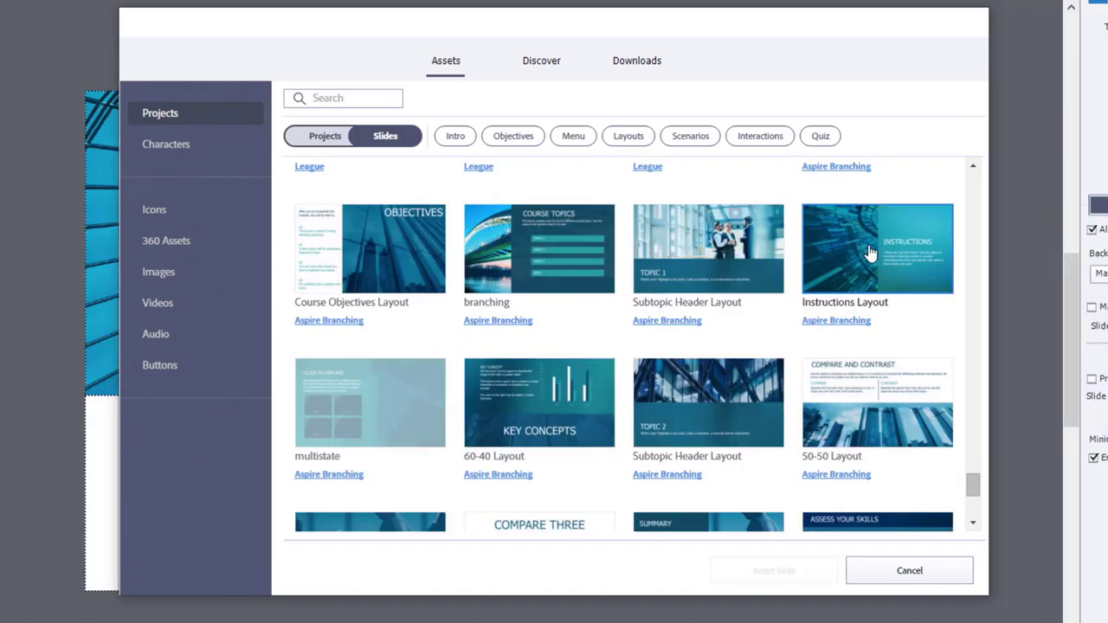
{"action": "left_click", "coordinate": [871, 253]}
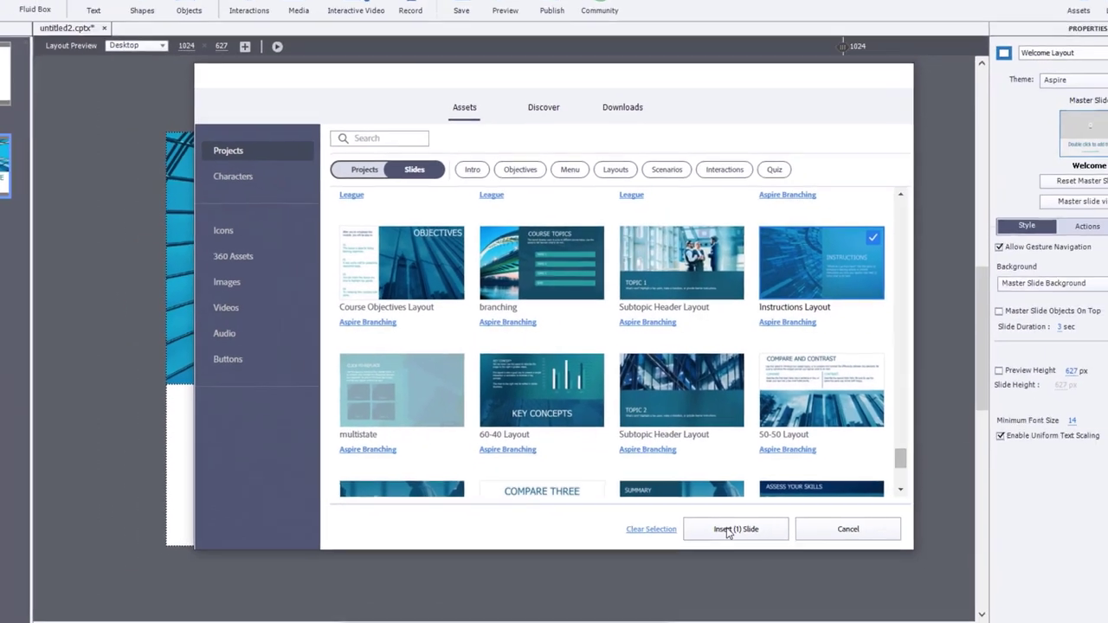
{"action": "left_click", "coordinate": [727, 532]}
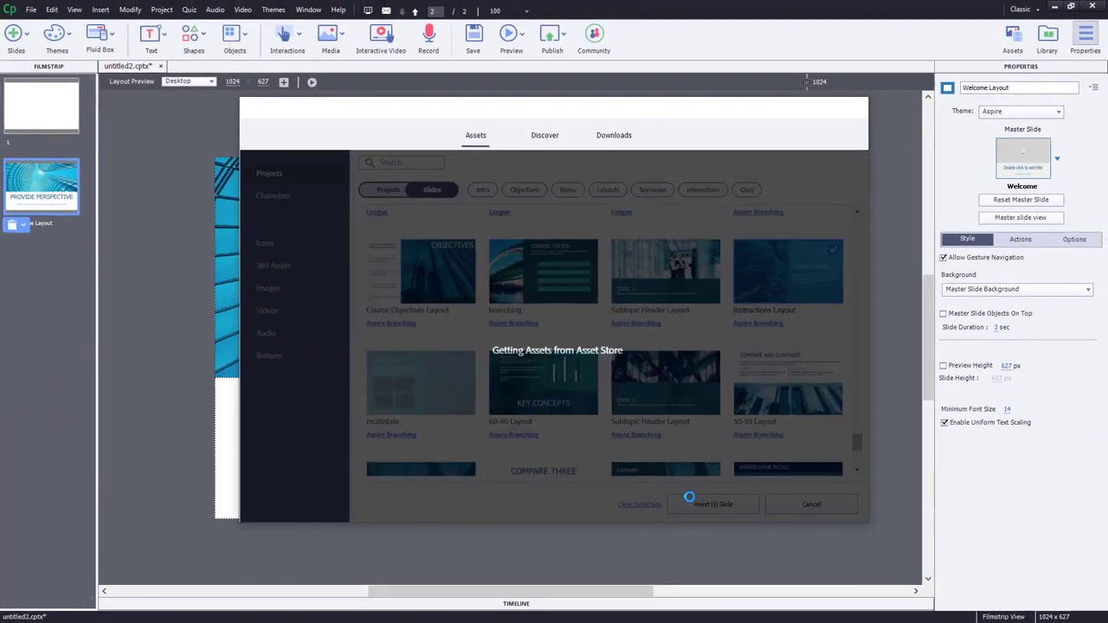
Duplicate the Instructions Layout slide four times
{"action": "left_click", "coordinate": [42, 185]}
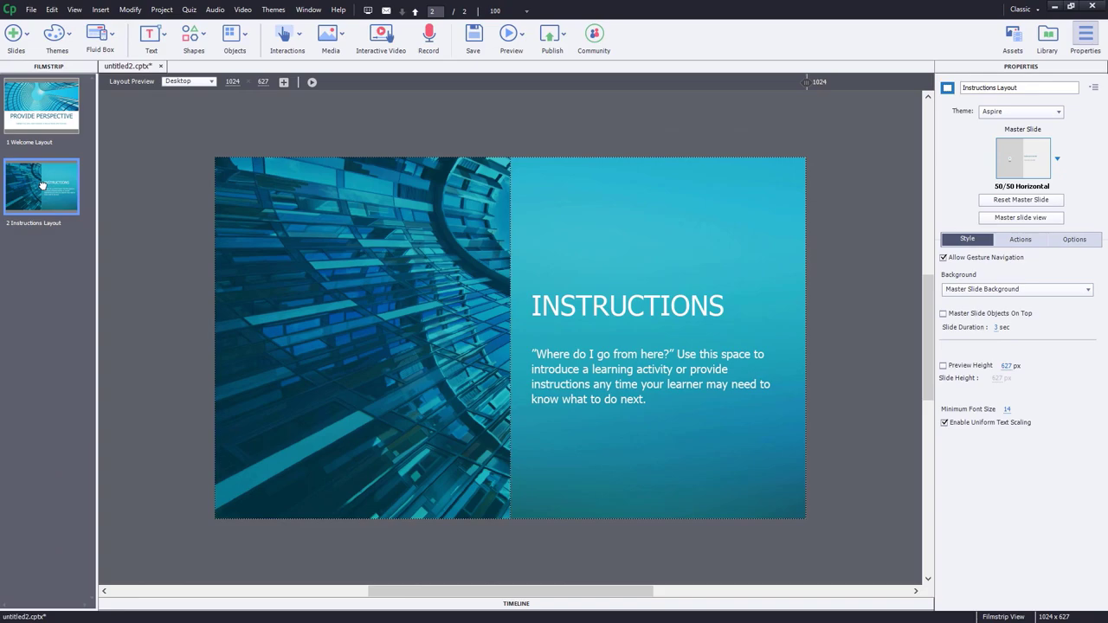
{"action": "key", "text": "ctrl+d"}
{"action": "key", "text": "ctrl+d"}
{"action": "key", "text": "ctrl+d"}
{"action": "key", "text": "ctrl+d"}
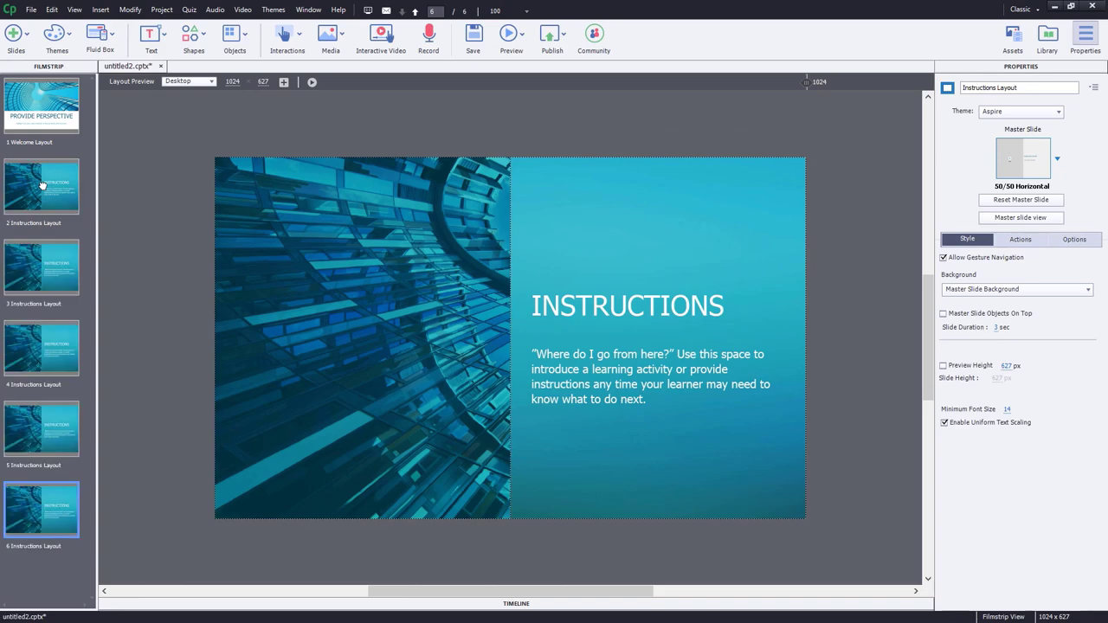
Remove the Welcome Layout slide's placeholder text and fill its image fluid box with Auto Background.jpeg from the Desktop, fitted to stage
{"action": "left_click", "coordinate": [33, 108]}
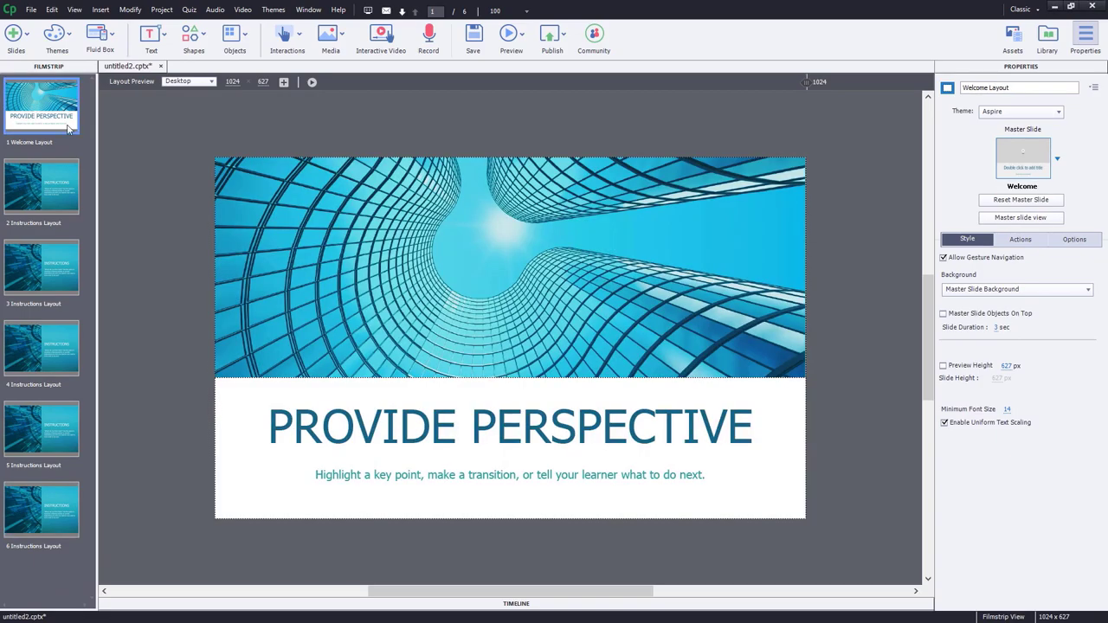
{"action": "left_click", "coordinate": [421, 279]}
{"action": "left_click", "coordinate": [701, 216]}
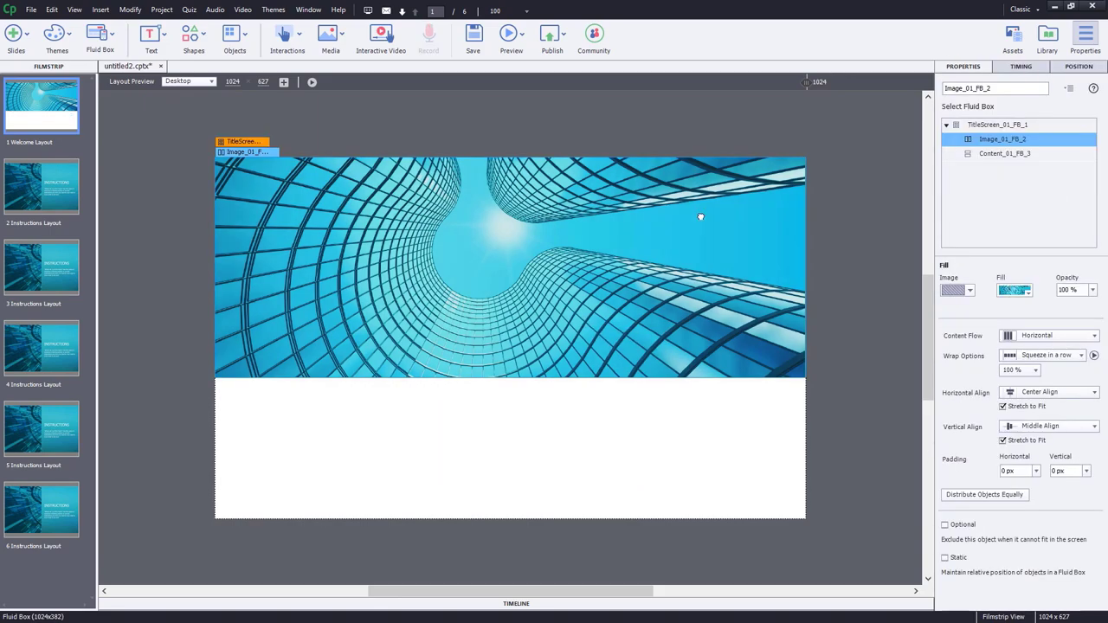
{"action": "left_click", "coordinate": [1013, 292]}
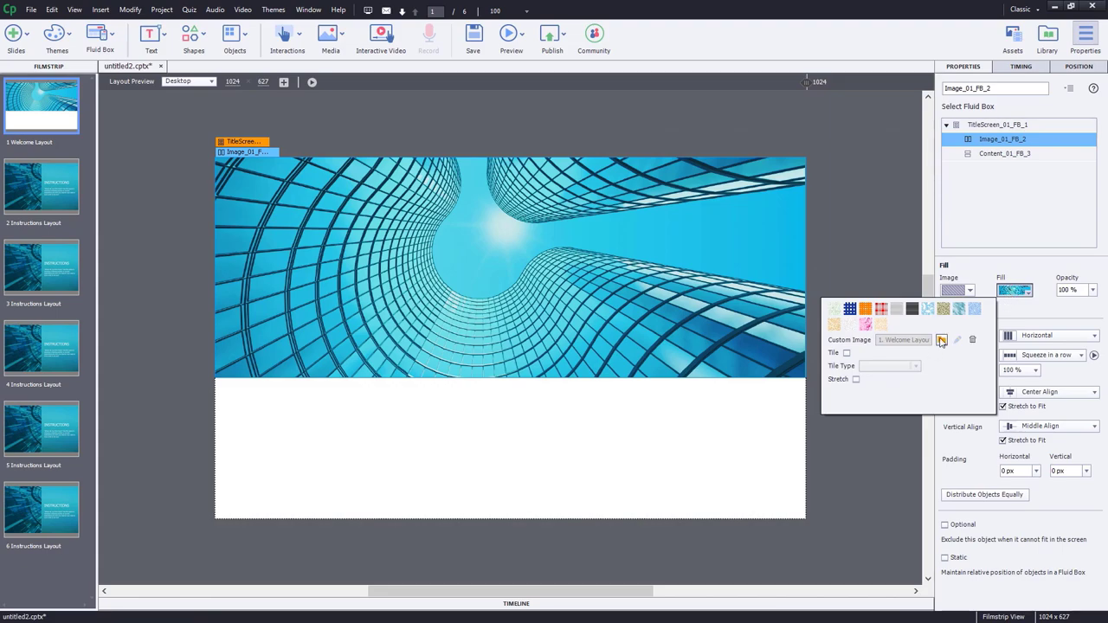
{"action": "left_click", "coordinate": [943, 340]}
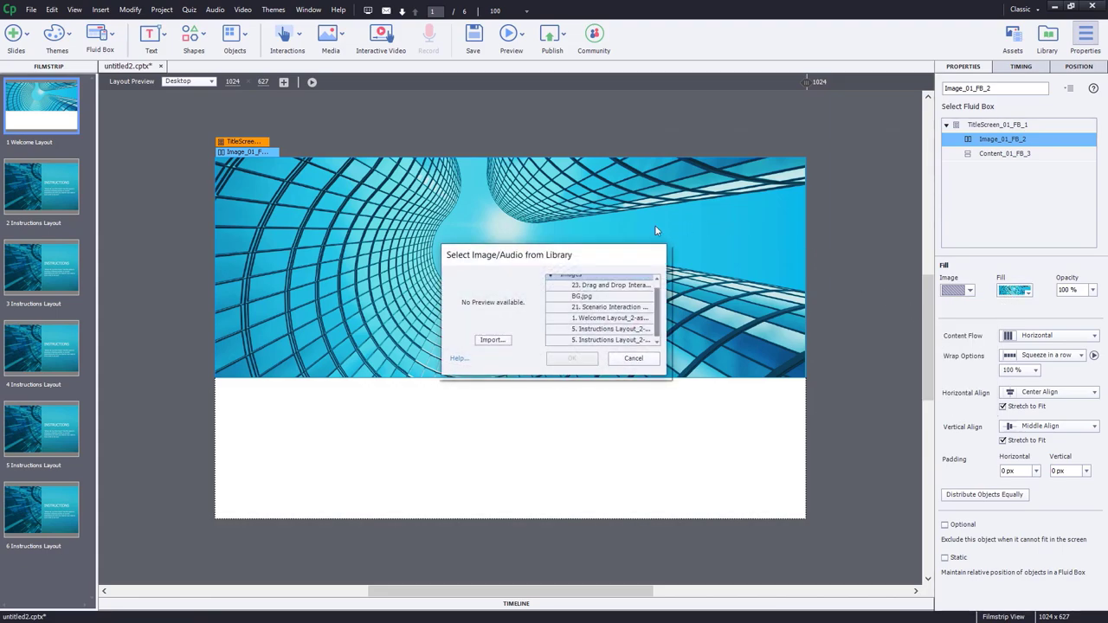
{"action": "left_click", "coordinate": [491, 340]}
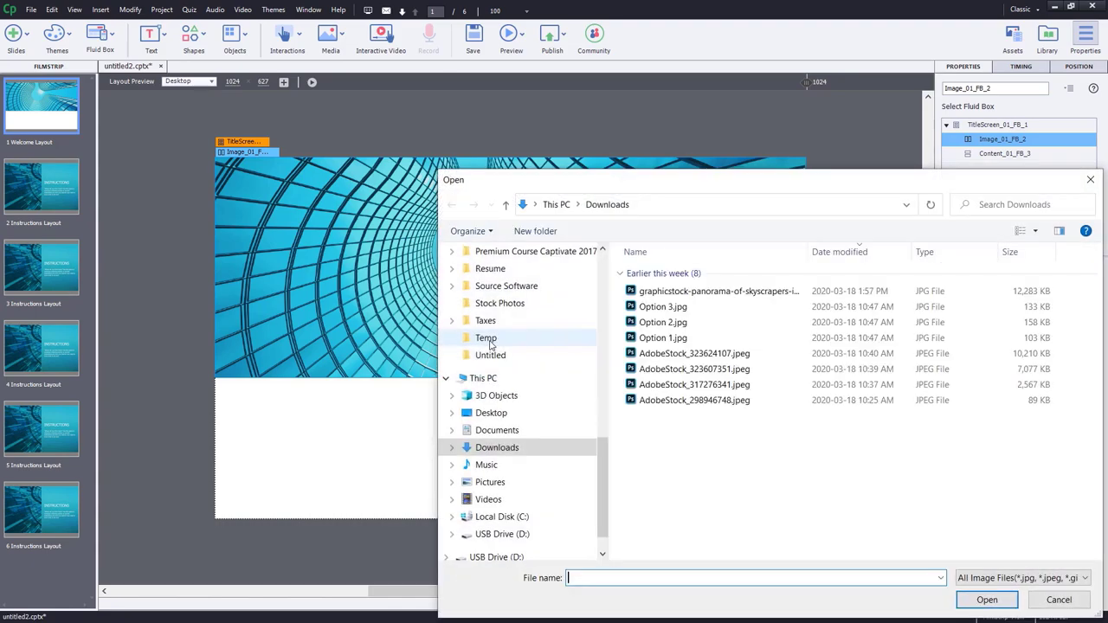
{"action": "left_click", "coordinate": [511, 412]}
{"action": "left_click", "coordinate": [658, 298]}
{"action": "left_click", "coordinate": [987, 600]}
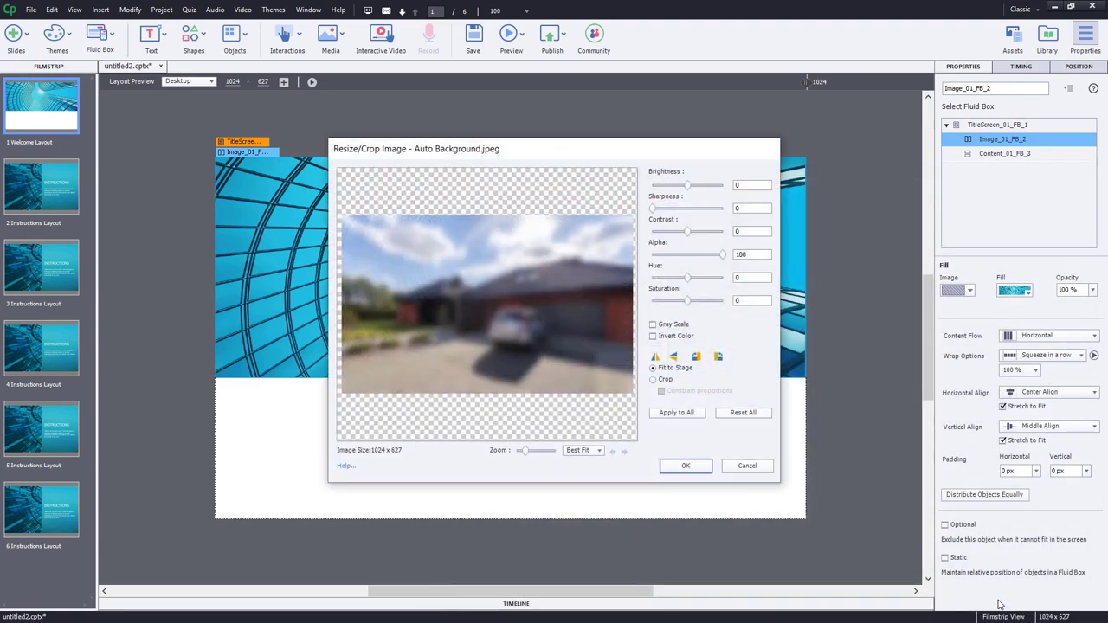
{"action": "left_click", "coordinate": [684, 462]}
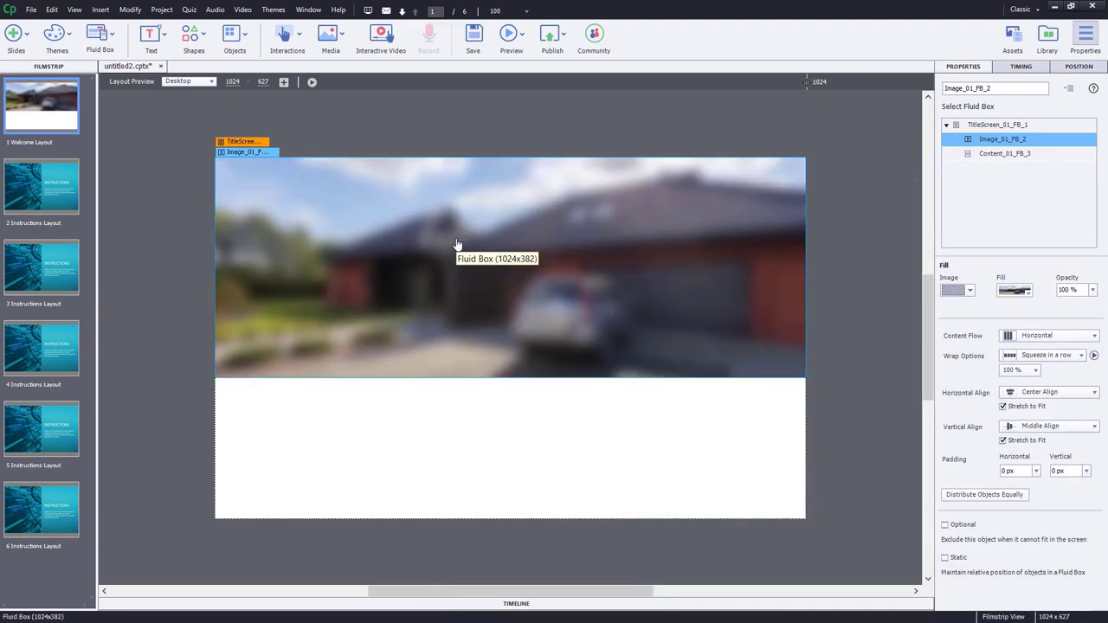
Insert the image AdobeStock_301651759.png into the Welcome Layout slide's image fluid box
{"action": "left_click", "coordinate": [341, 36]}
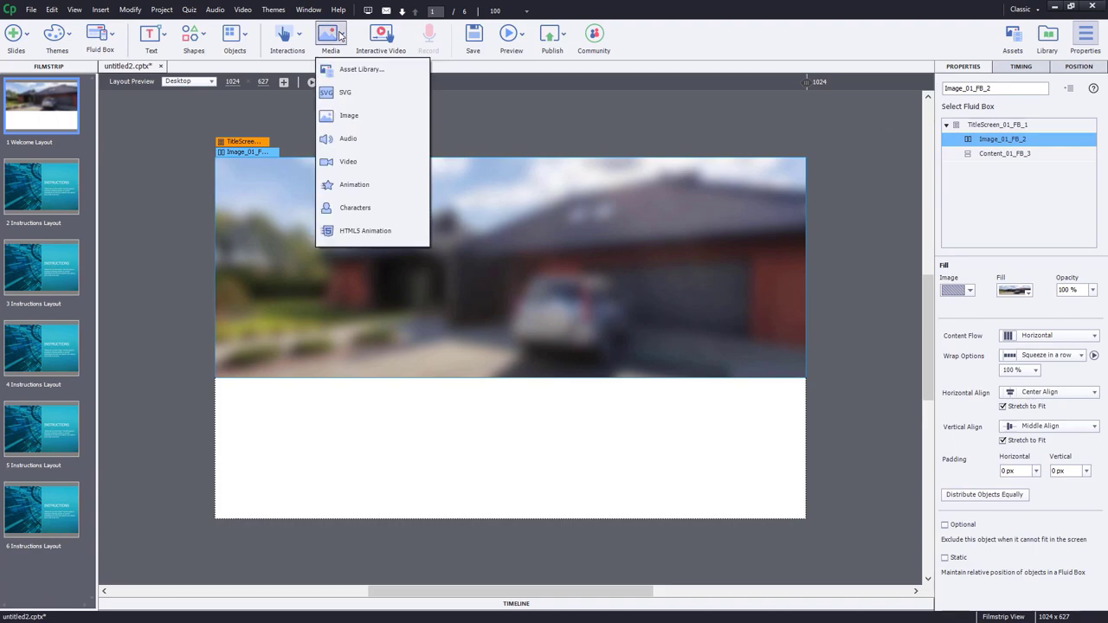
{"action": "left_click", "coordinate": [351, 116]}
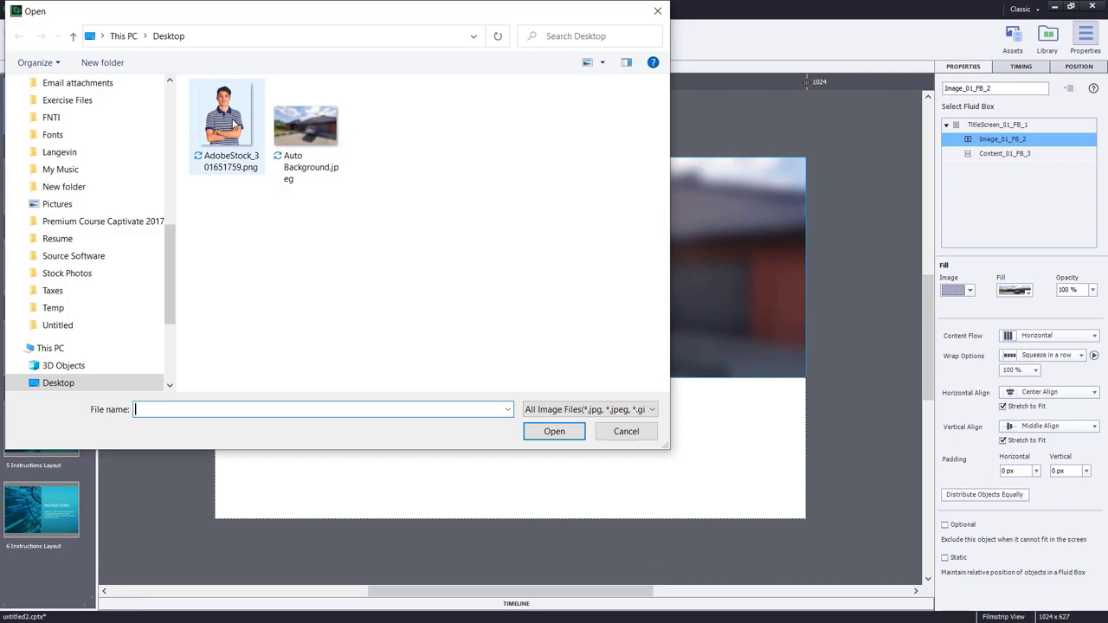
{"action": "double_click", "coordinate": [229, 122]}
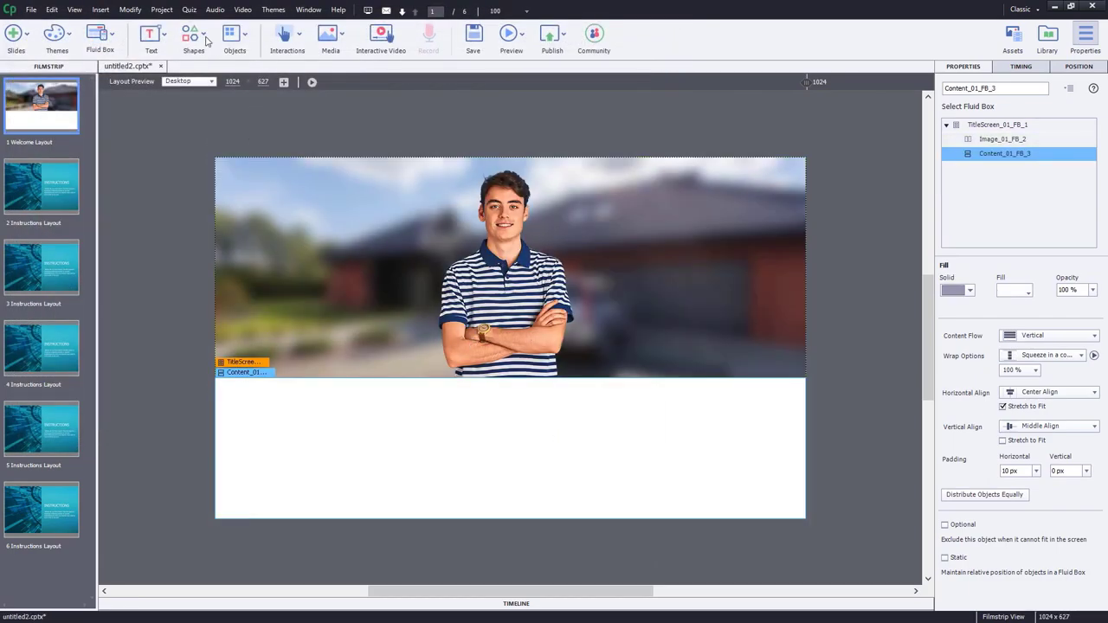
Draw a rectangle smart shape in the white content fluid box below the image
{"action": "left_click", "coordinate": [201, 36]}
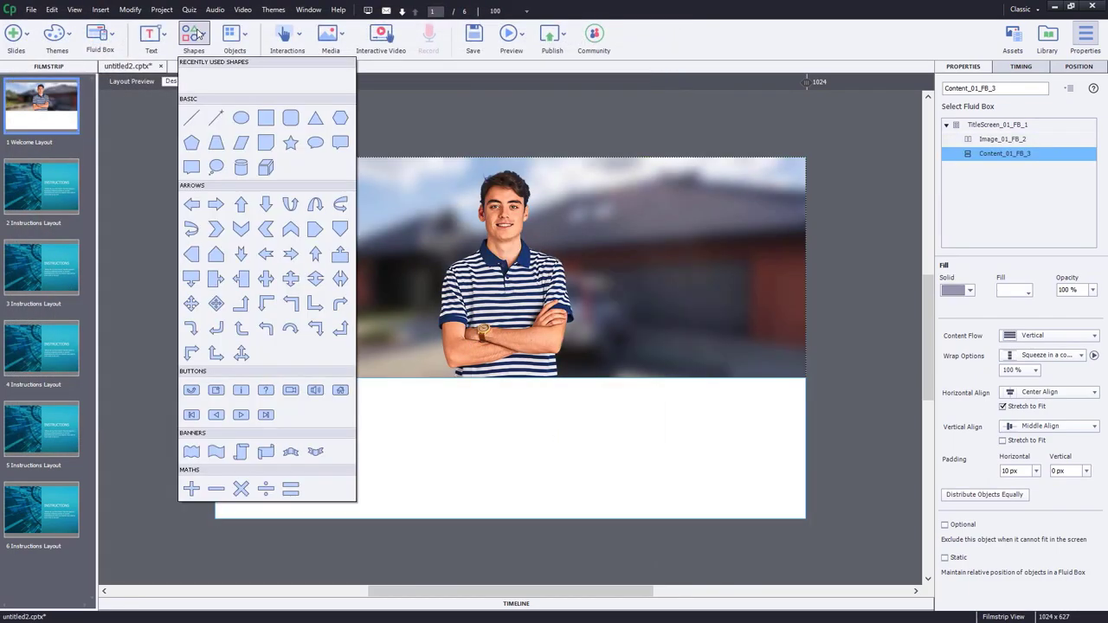
{"action": "left_click", "coordinate": [264, 122]}
{"action": "left_click_drag", "start_coordinate": [364, 406], "coordinate": [750, 443]}
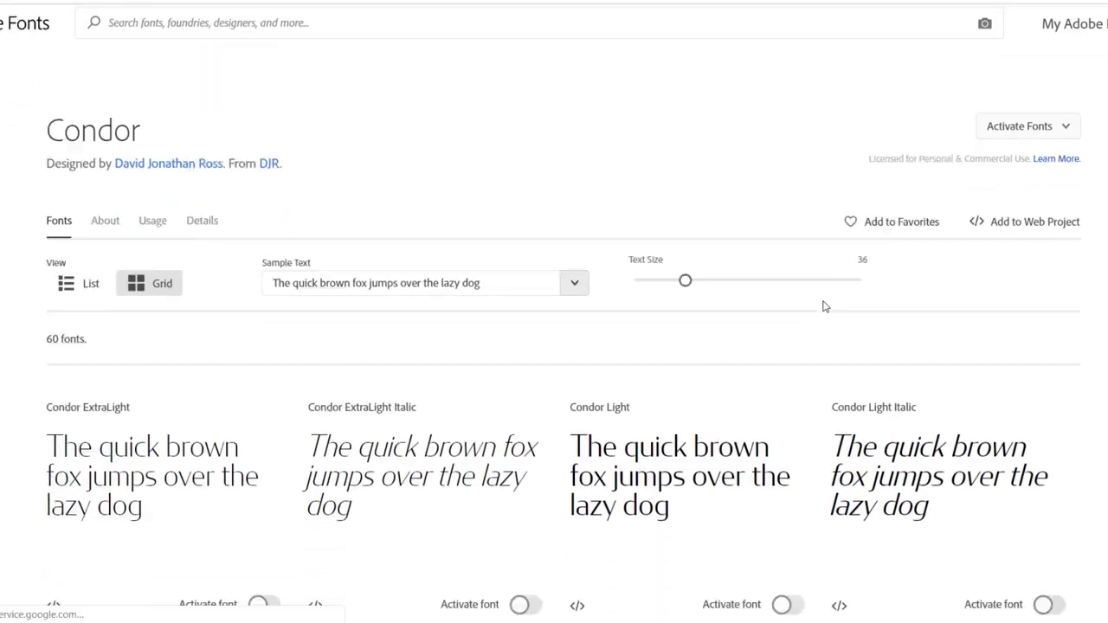
Switch to Adobe Fonts and activate the Condor Black Italic font from the Condor family
{"action": "scroll", "coordinate": [825, 307], "scroll_direction": "down", "scroll_amount": 5}
{"action": "scroll", "coordinate": [824, 251], "scroll_direction": "down", "scroll_amount": 4}
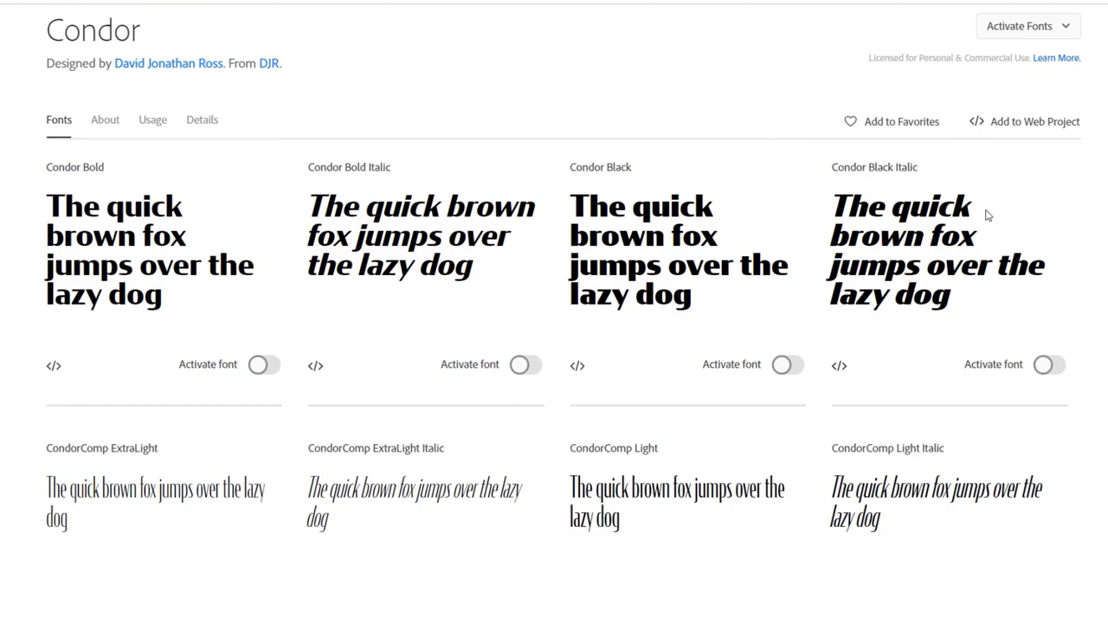
{"action": "left_click", "coordinate": [1050, 365]}
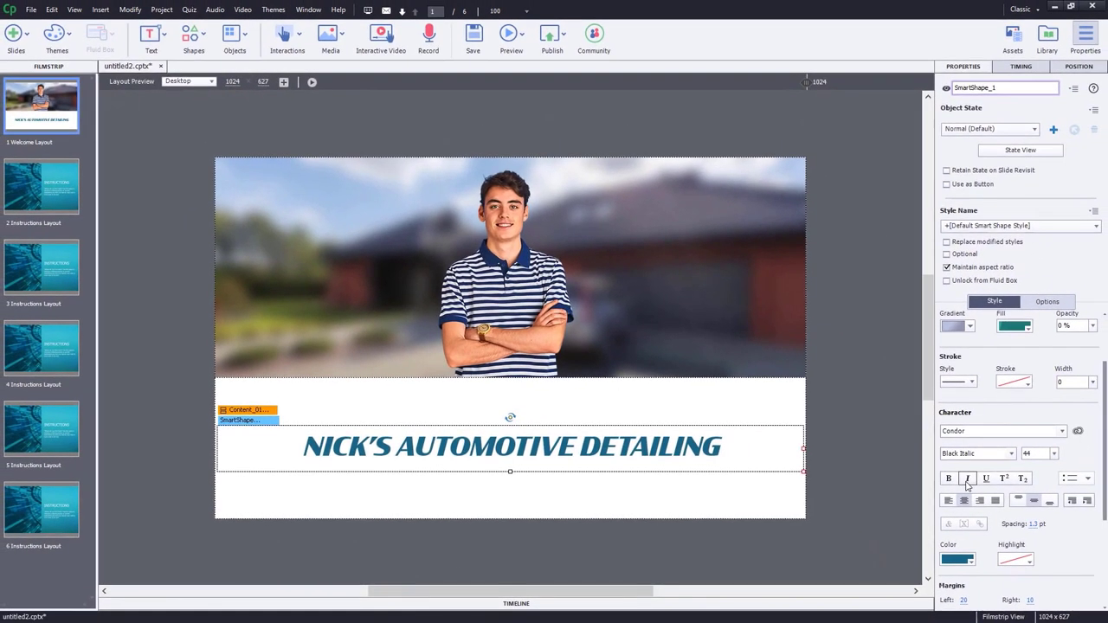
Preview the Welcome Layout slide's responsive layout at narrower widths
{"action": "left_click", "coordinate": [859, 313]}
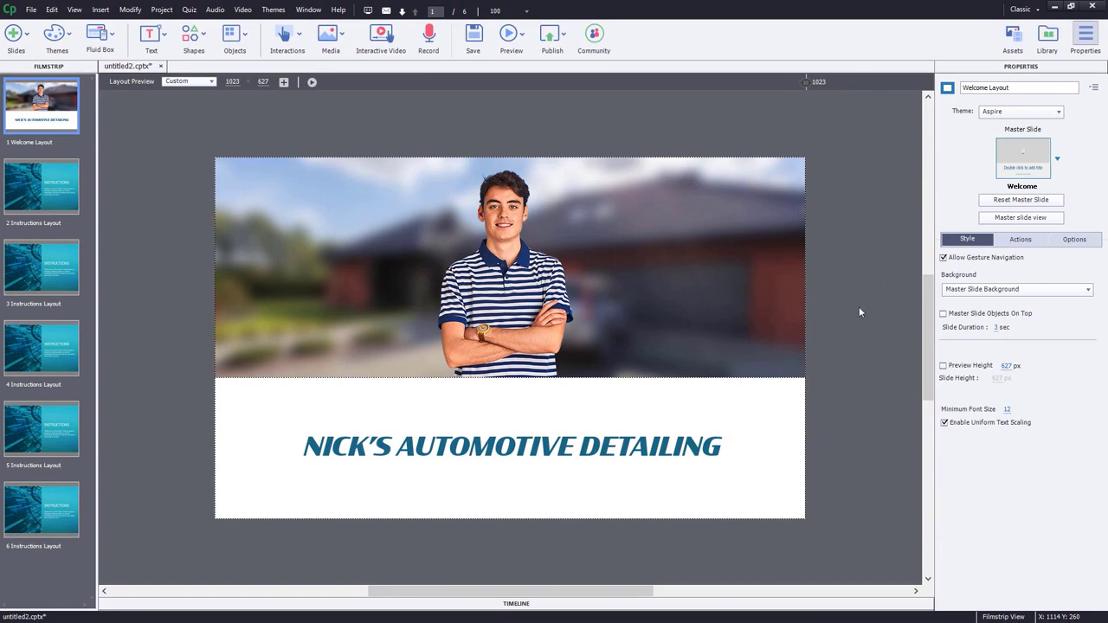
{"action": "left_click", "coordinate": [511, 443]}
{"action": "left_click_drag", "start_coordinate": [444, 83], "coordinate": [311, 81]}
Fill slide 2's left fluid box with Auto Background.jpeg and place AdobeStock_301651759.png from the library inside it
{"action": "left_click", "coordinate": [37, 208]}
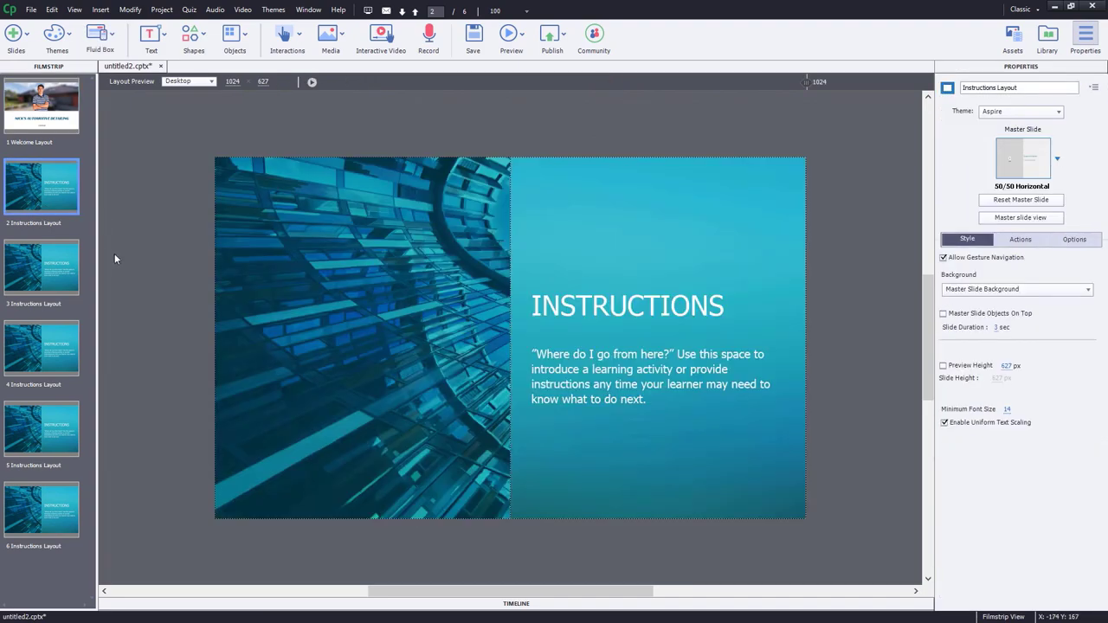
{"action": "left_click", "coordinate": [436, 354]}
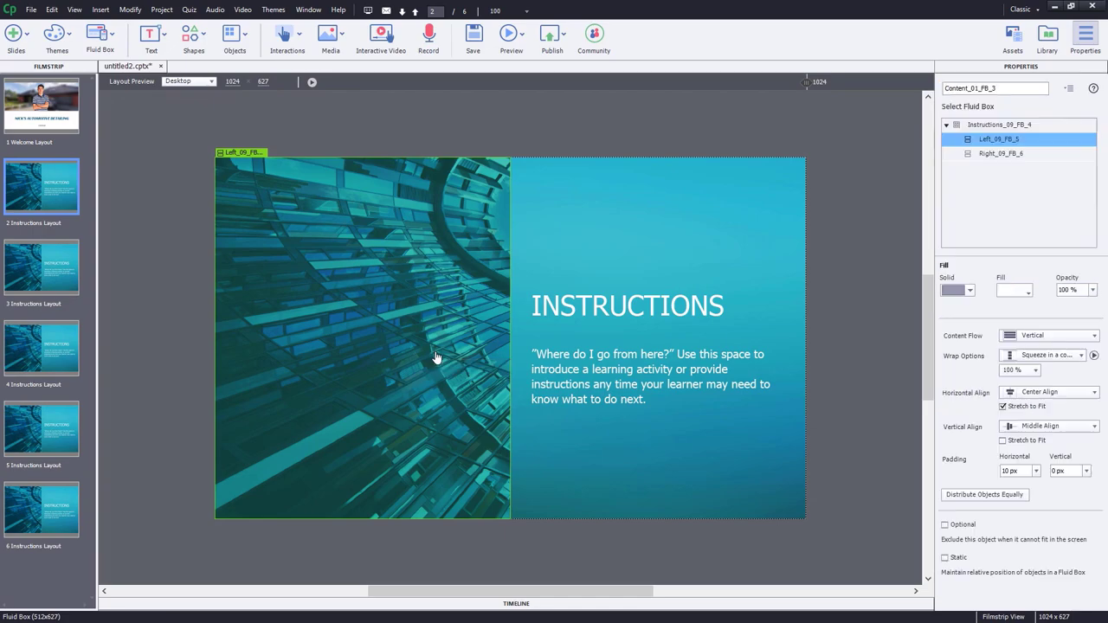
{"action": "left_click", "coordinate": [1016, 294]}
{"action": "left_click", "coordinate": [942, 340]}
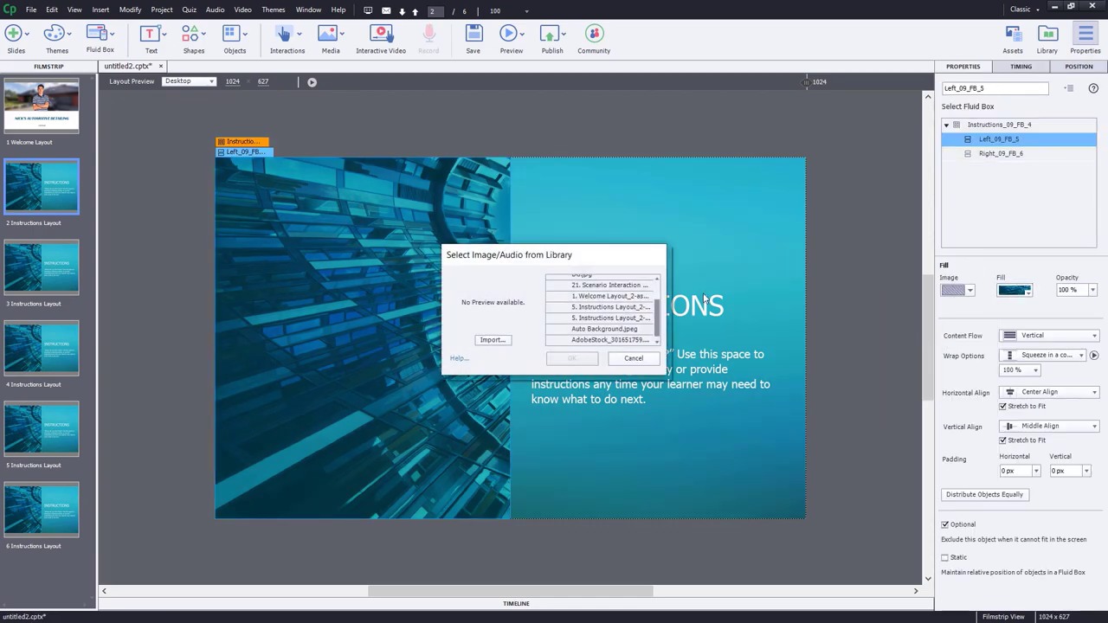
{"action": "left_click", "coordinate": [594, 330]}
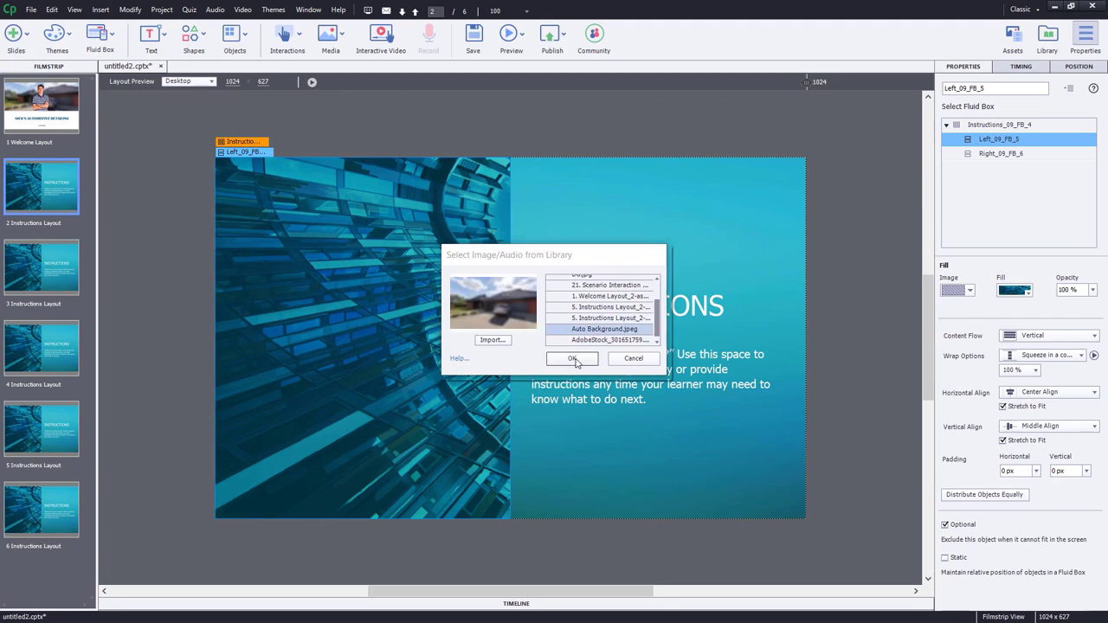
{"action": "left_click", "coordinate": [576, 359]}
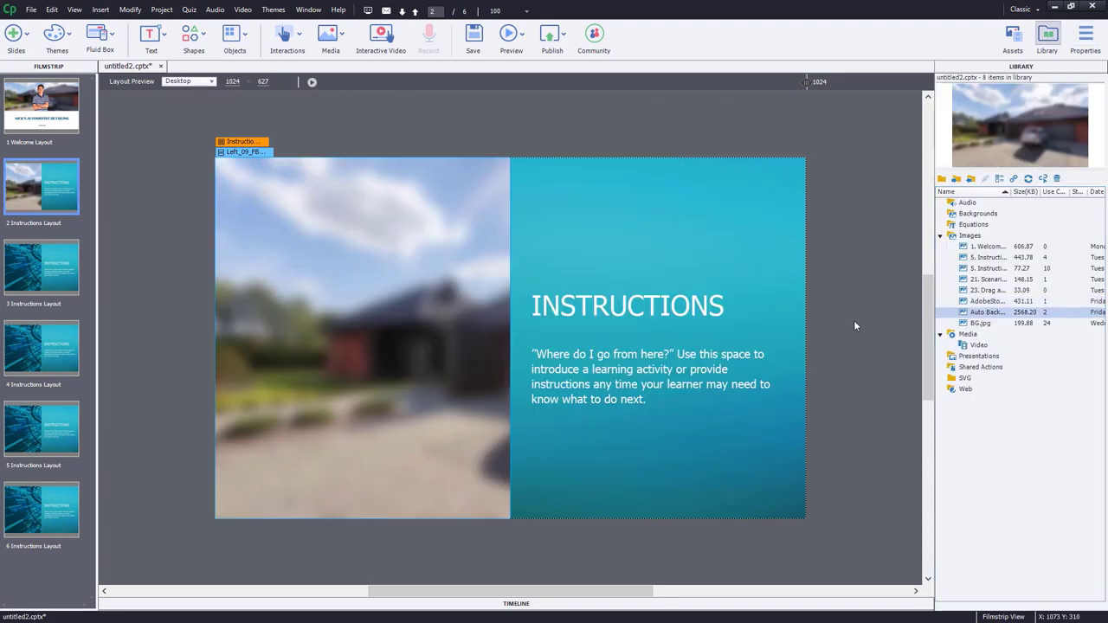
{"action": "left_click", "coordinate": [990, 300]}
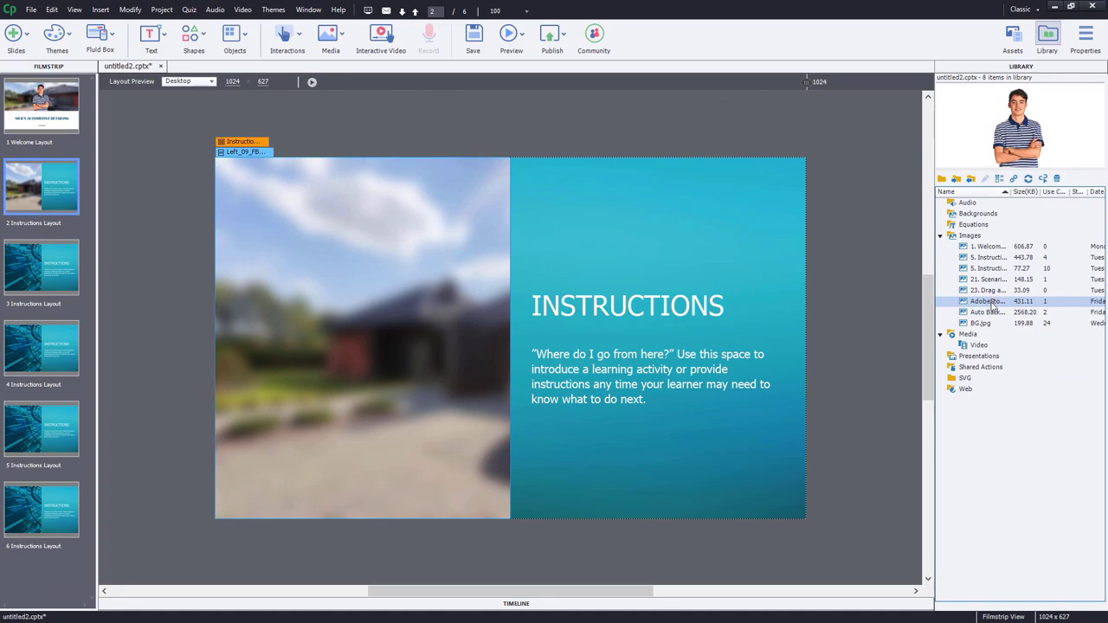
{"action": "left_click_drag", "start_coordinate": [988, 303], "coordinate": [867, 281]}
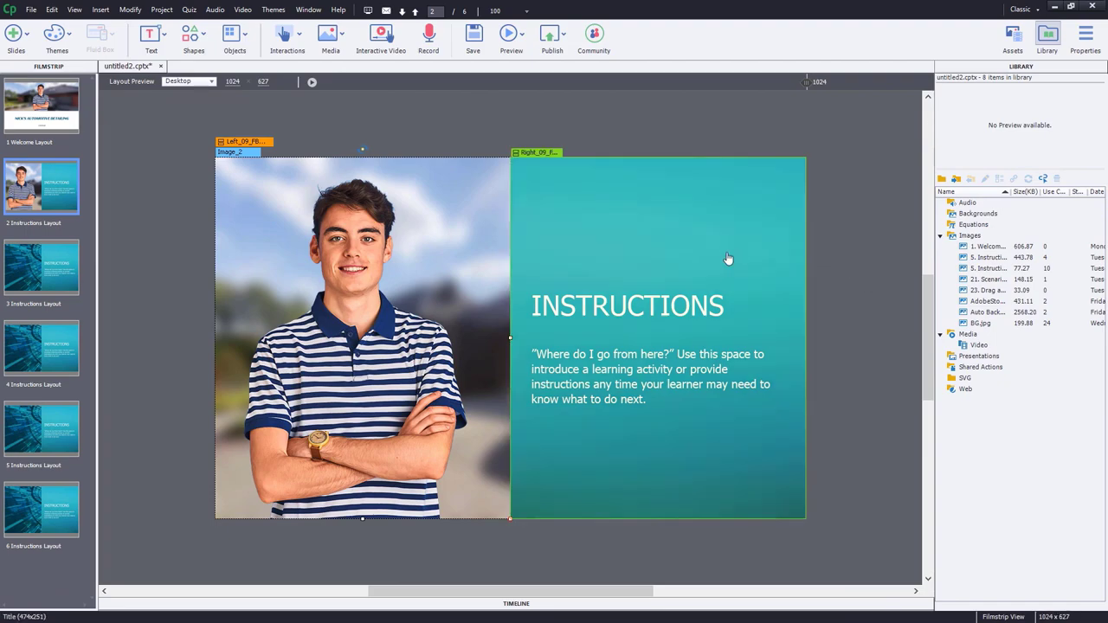
Delete slide 2's INSTRUCTIONS title and replace the subtitle with the NICK'S AUTOMOTIVE DETAILING introduction text ending in "Click continue..."
{"action": "left_click", "coordinate": [708, 282]}
{"action": "key", "text": "Delete"}
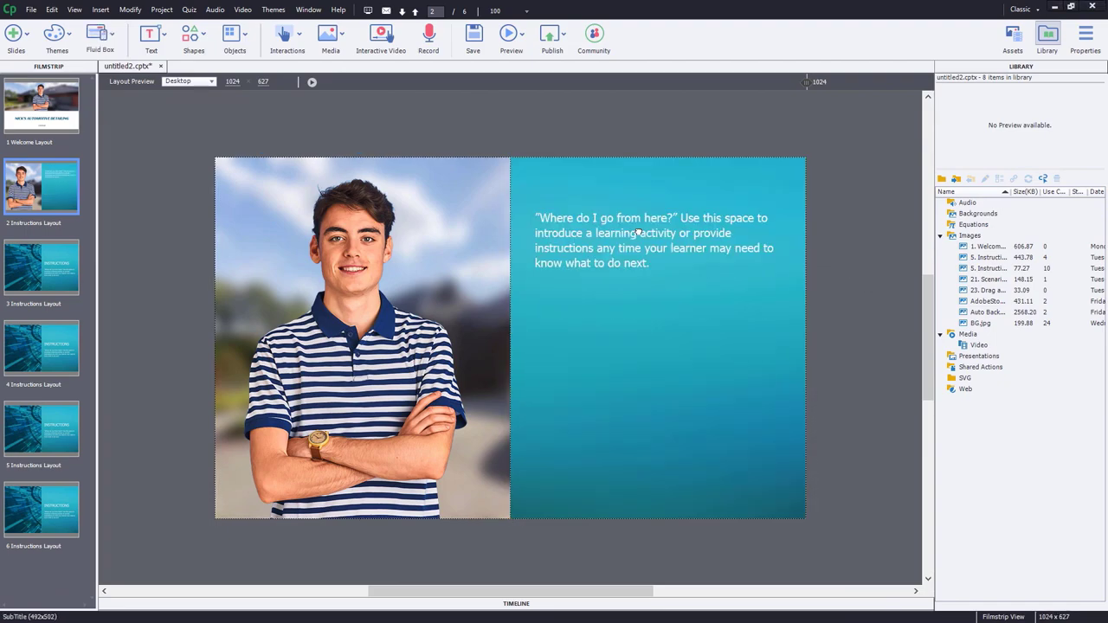
{"action": "left_click", "coordinate": [638, 232]}
{"action": "key", "text": "ctrl+a"}
{"action": "type", "text": "NICK’S AUTOMOTIVE DETAILING Trust Nick for your Automotive Detailing Needs  Straight A student Looking to save some money for college Highly responsible Have Nick complete your car washing needs right in your driveway in about an hour  Click continue..."}
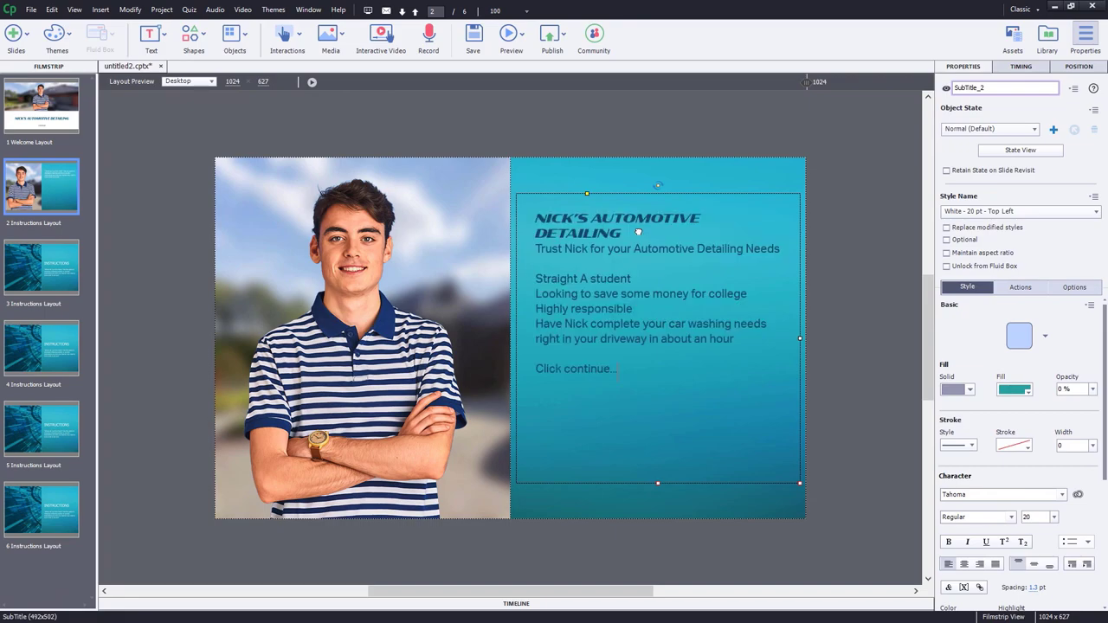
Change slide 2's parent fluid box from an image fill to a solid white fill
{"action": "left_click", "coordinate": [828, 330]}
{"action": "left_click", "coordinate": [971, 289]}
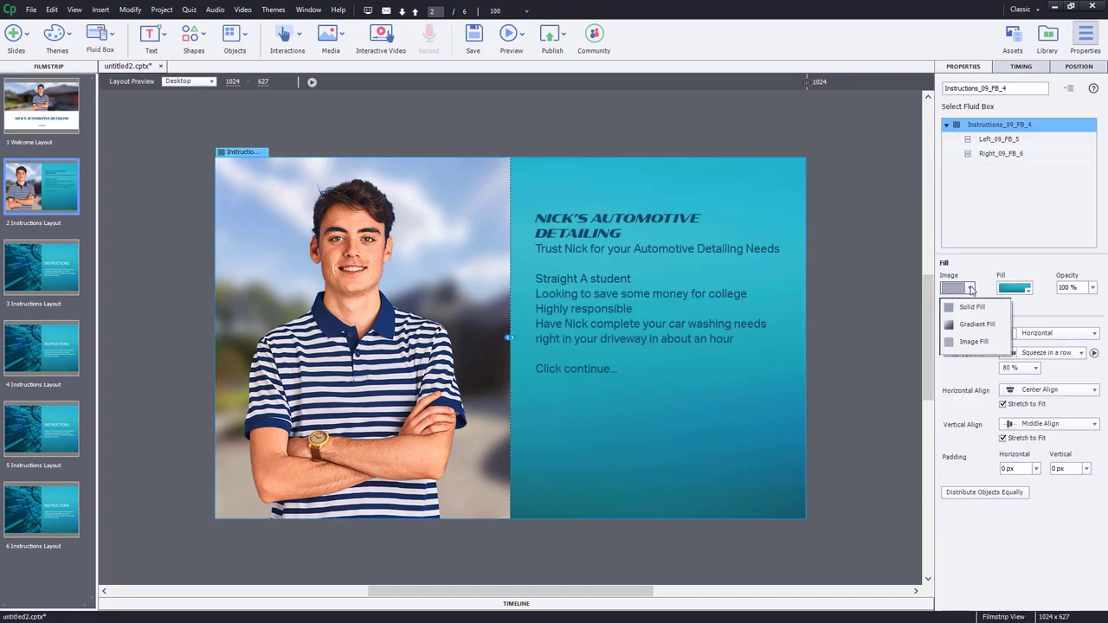
{"action": "left_click", "coordinate": [971, 308]}
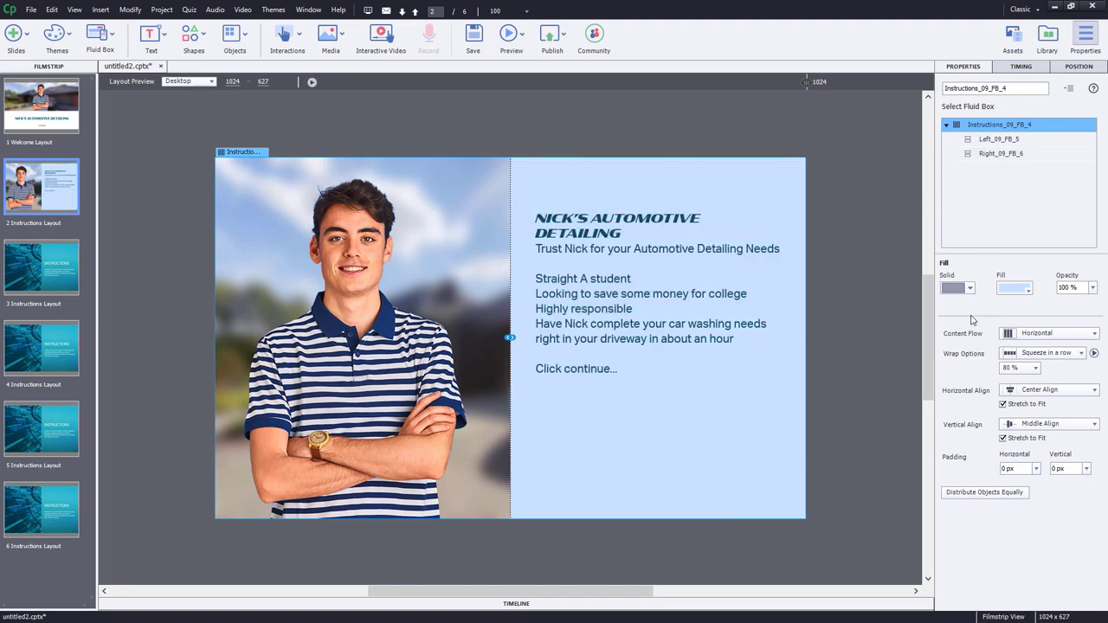
{"action": "left_click", "coordinate": [1027, 289]}
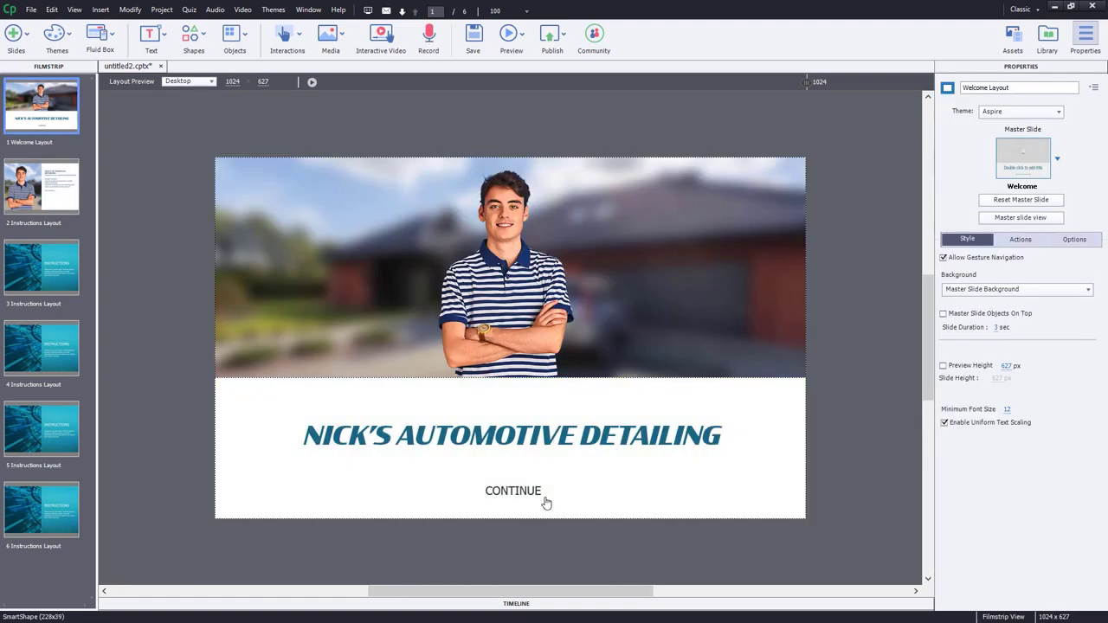
Copy the CONTINUE smart shape from the Welcome Layout slide to slide 2 and place it below the text
{"action": "left_click", "coordinate": [545, 495]}
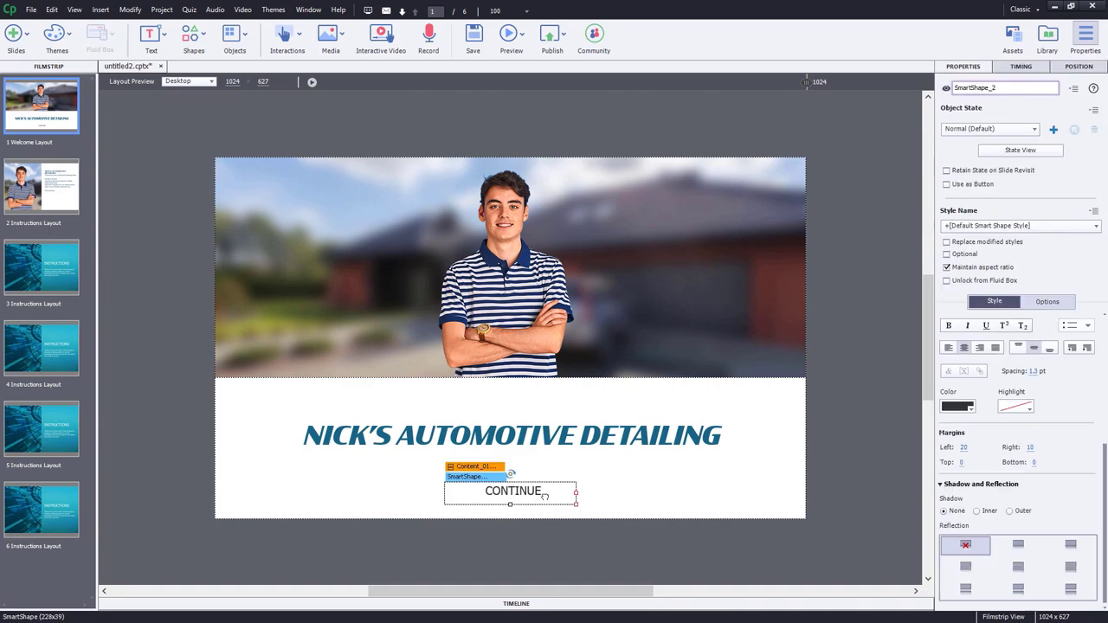
{"action": "key", "text": "ctrl+v"}
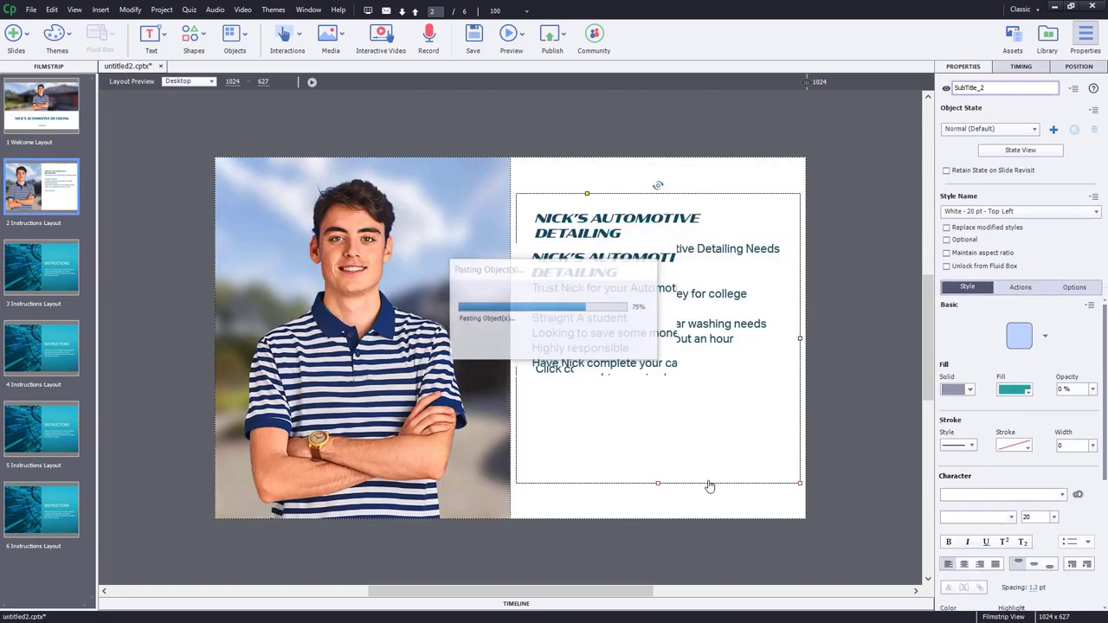
{"action": "left_click", "coordinate": [822, 446]}
{"action": "left_click_drag", "start_coordinate": [664, 407], "coordinate": [663, 489]}
Preview slide 2's responsive layout at a width of 320 and return to the Desktop preview
{"action": "left_click_drag", "start_coordinate": [806, 81], "coordinate": [603, 81]}
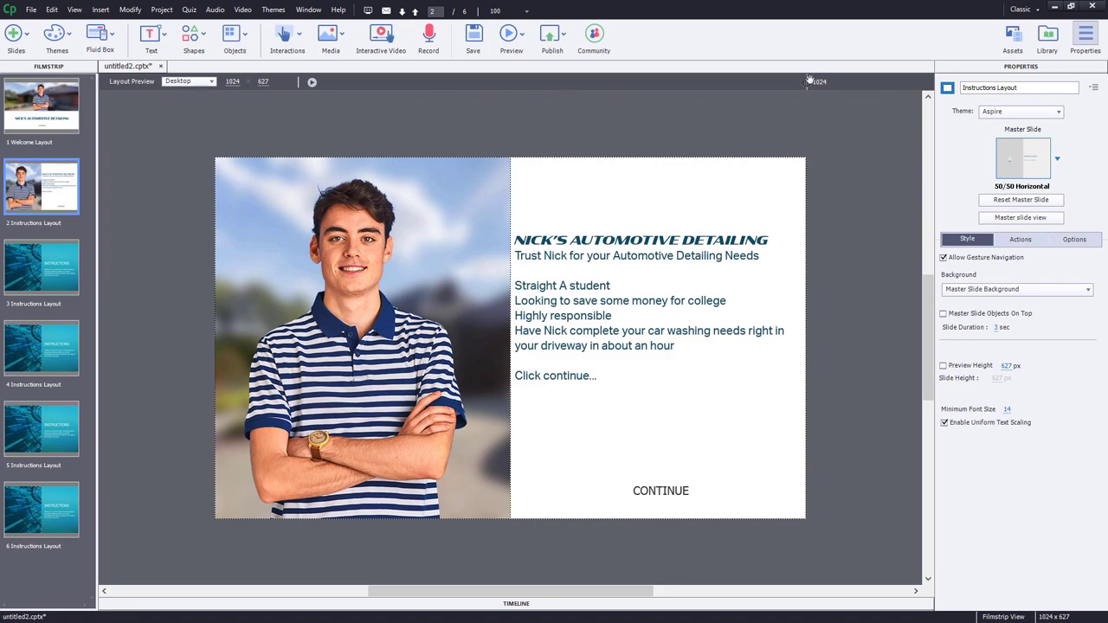
{"action": "left_click_drag", "start_coordinate": [808, 81], "coordinate": [603, 81]}
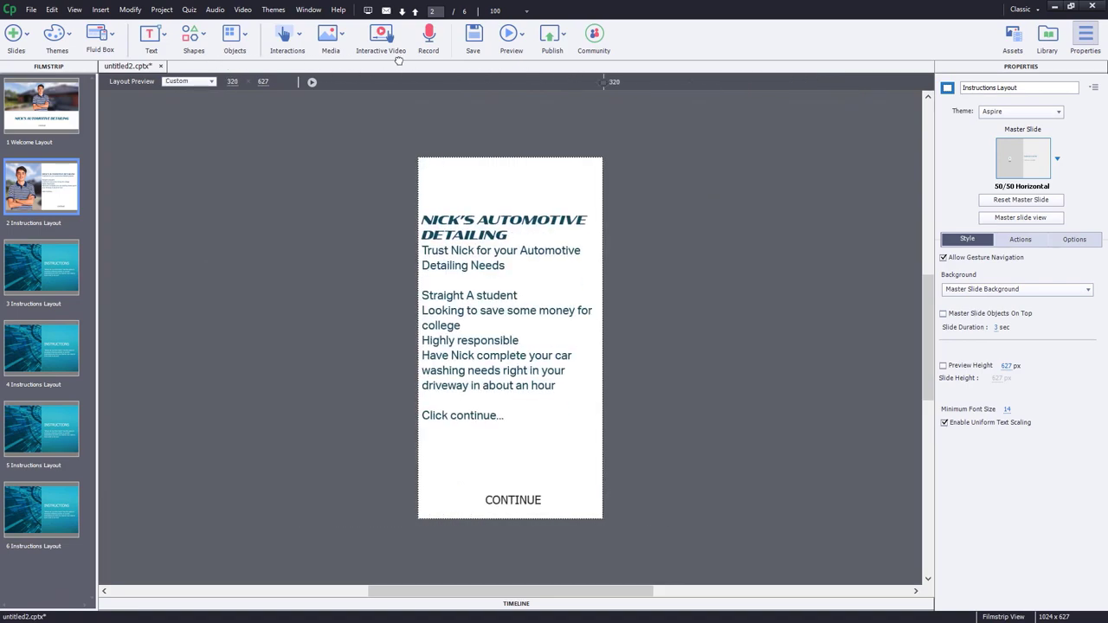
{"action": "key", "text": "ctrl+z"}
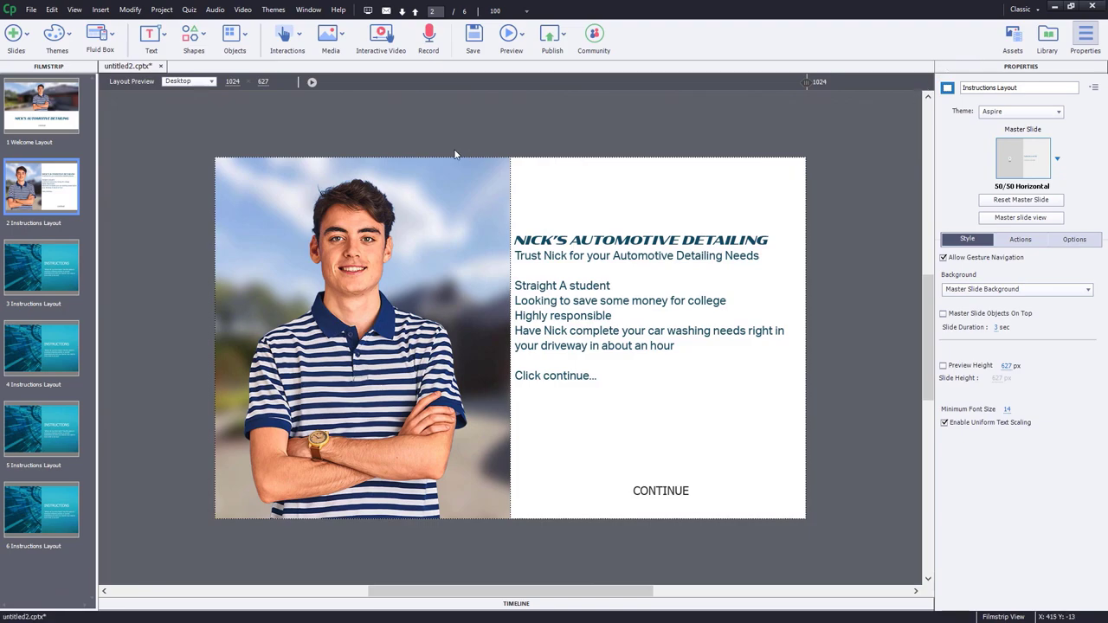
Fill slide 3's parent fluid box with the Auto Background.jpeg image
{"action": "left_click", "coordinate": [36, 269]}
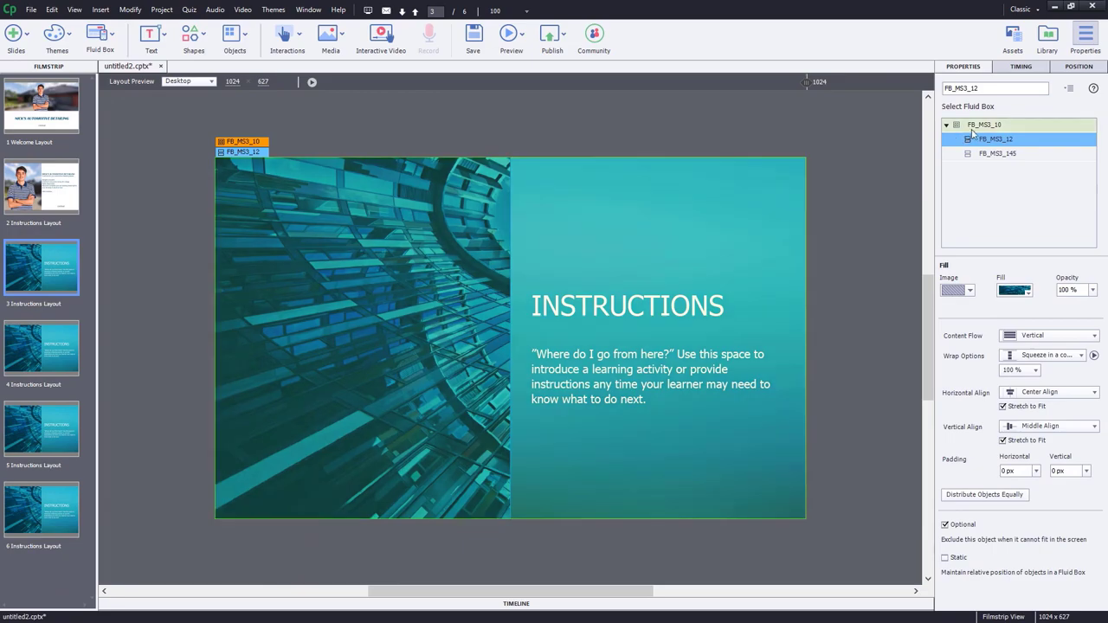
{"action": "left_click", "coordinate": [969, 288]}
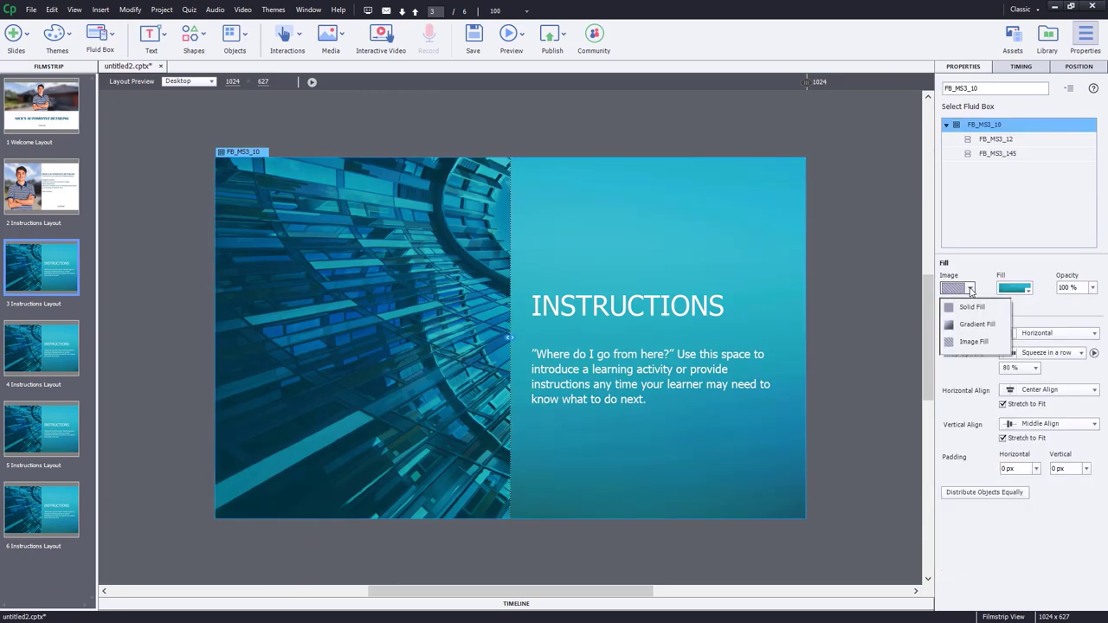
{"action": "left_click", "coordinate": [978, 310]}
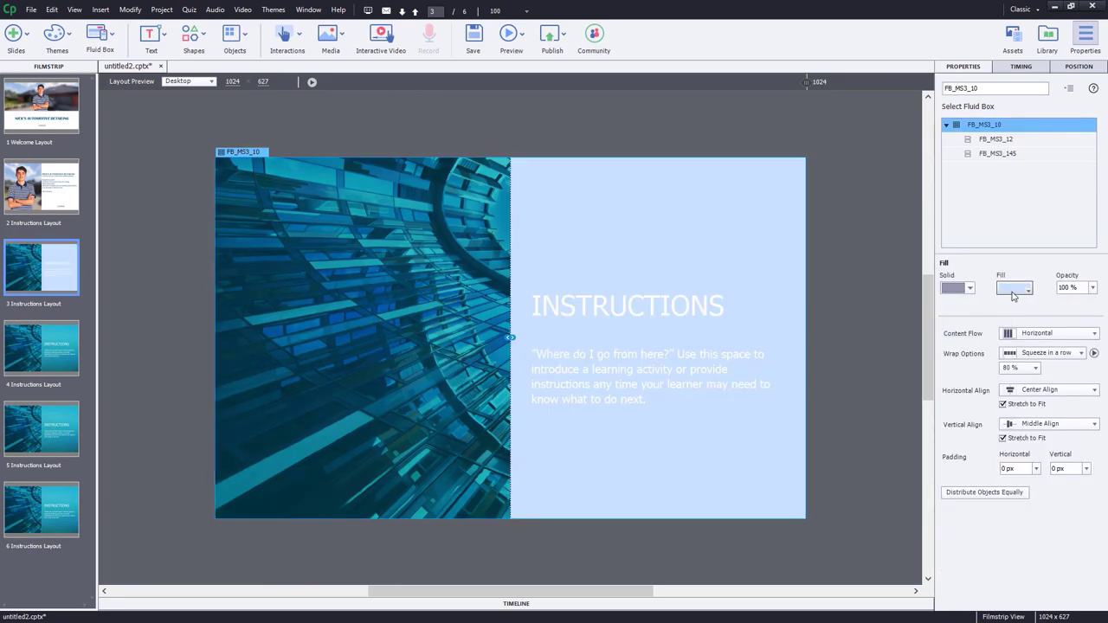
{"action": "left_click", "coordinate": [1014, 288]}
{"action": "left_click", "coordinate": [572, 358]}
Change slide 3's left fluid box to a solid white, semi-transparent fill
{"action": "left_click", "coordinate": [996, 138]}
{"action": "left_click", "coordinate": [970, 290]}
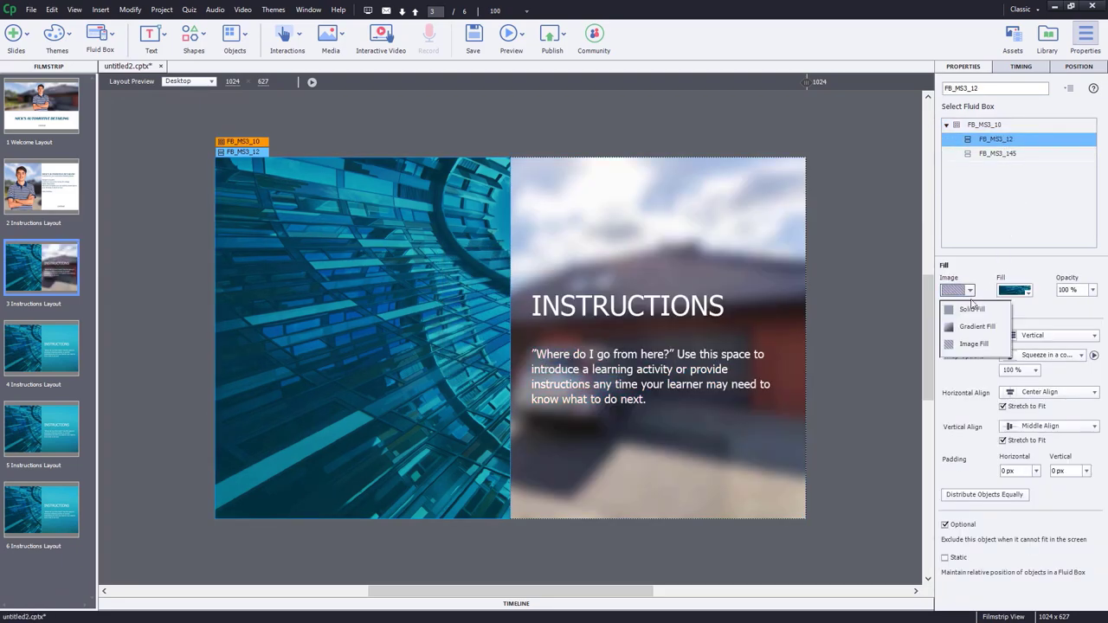
{"action": "left_click", "coordinate": [979, 307]}
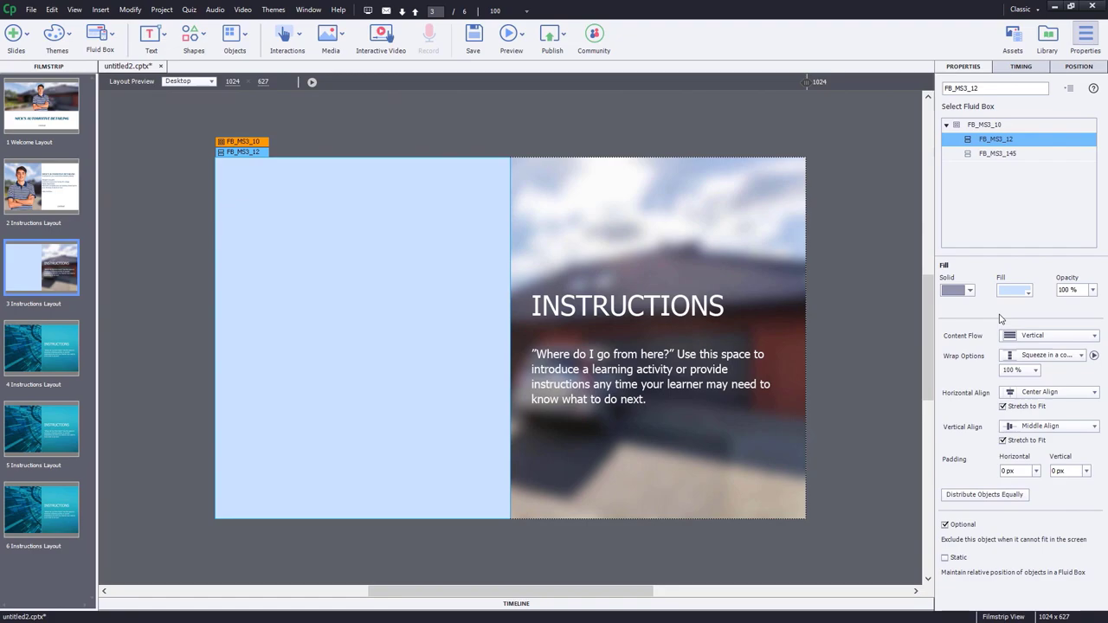
Delete slide 3's title and subtitle placeholders and add the CONTINUE shape with a white fill to the right fluid box
{"action": "left_click", "coordinate": [658, 301]}
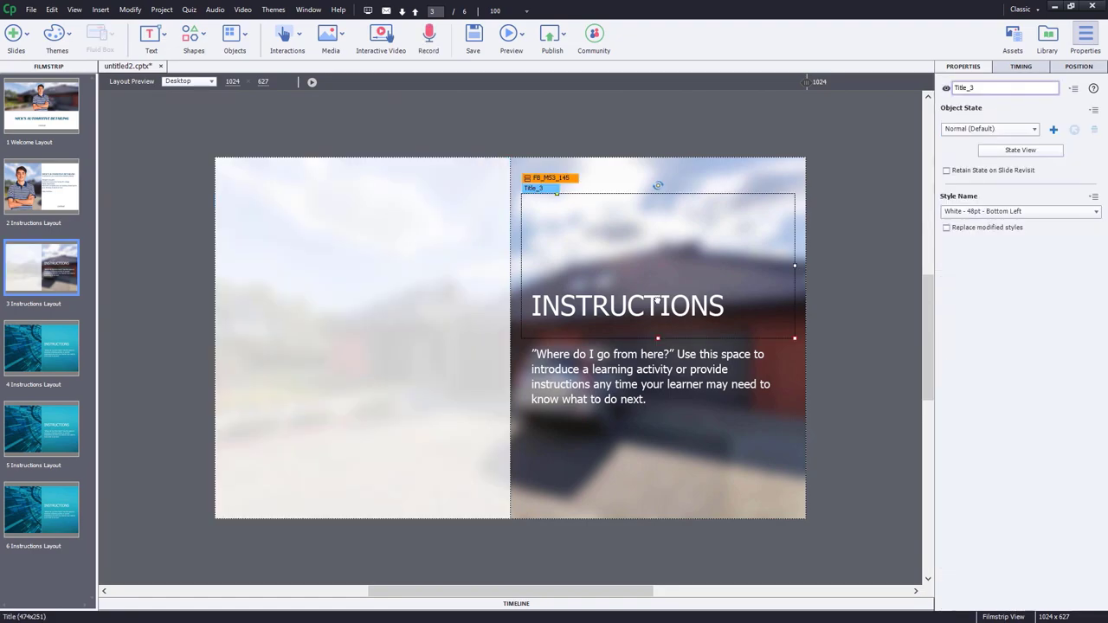
{"action": "key", "text": "Delete"}
{"action": "key", "text": "Delete"}
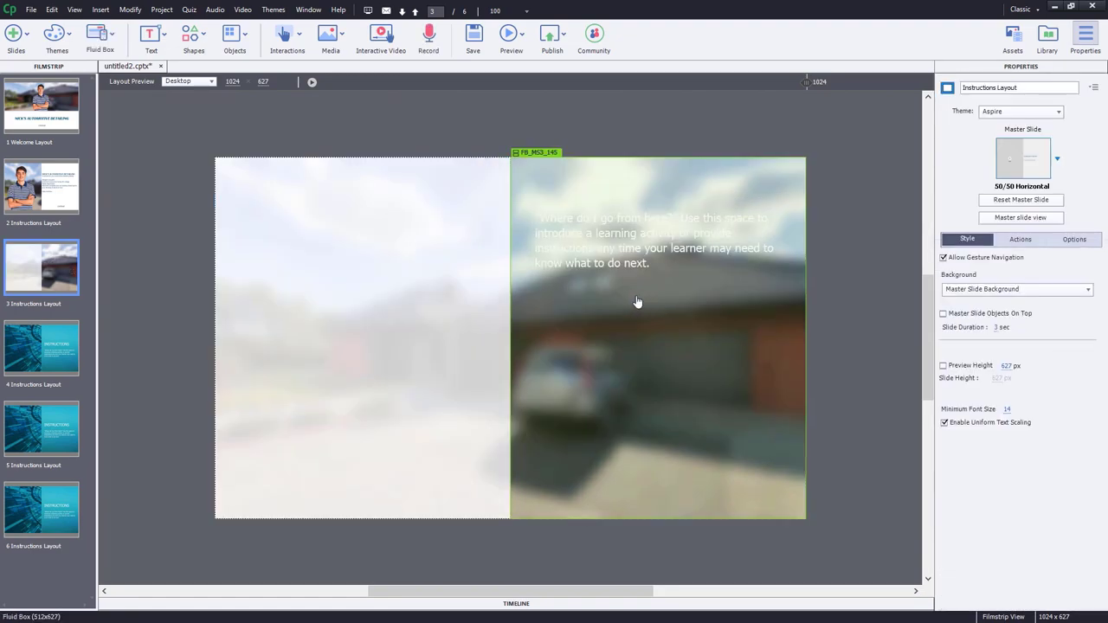
{"action": "left_click", "coordinate": [806, 321]}
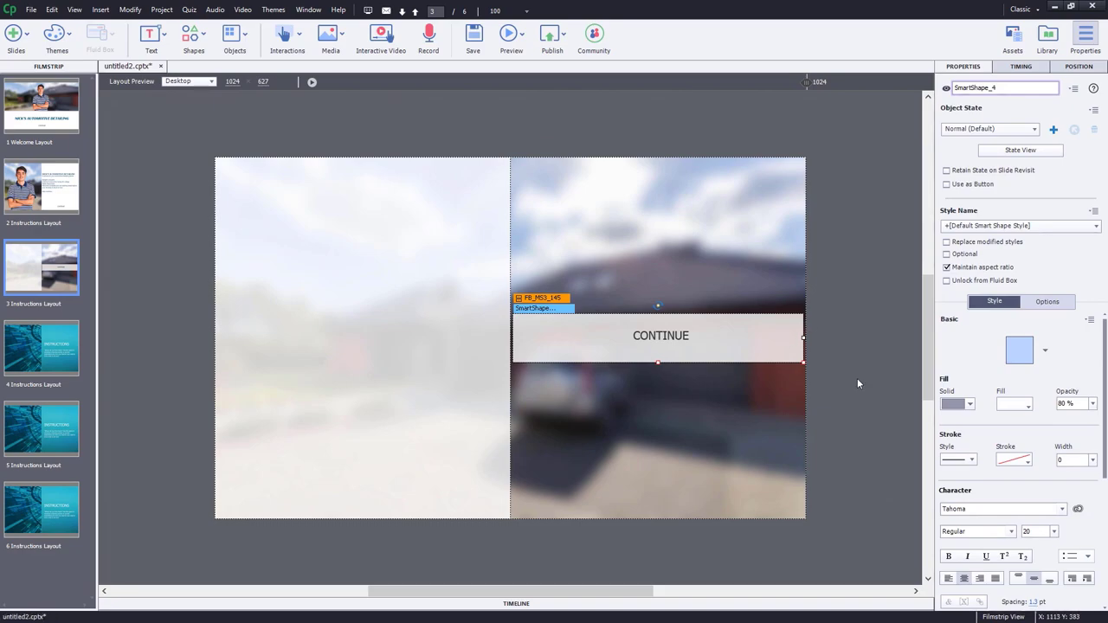
Draw a rectangle smart shape above CONTINUE in slide 3's right fluid box and give it a solid white fill
{"action": "left_click", "coordinate": [528, 291]}
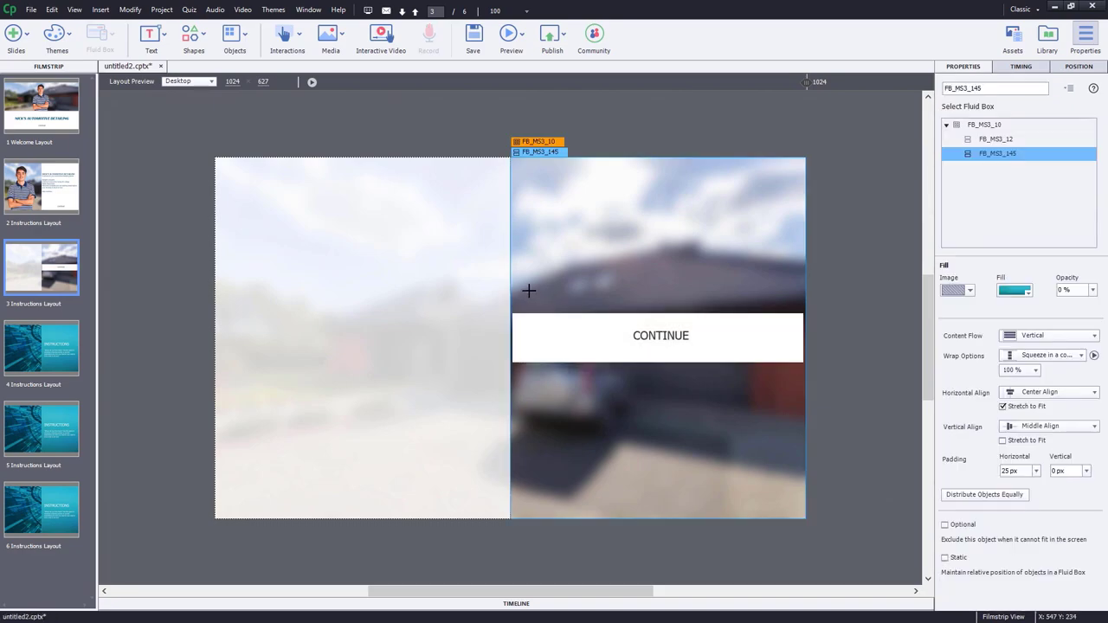
{"action": "left_click", "coordinate": [693, 207]}
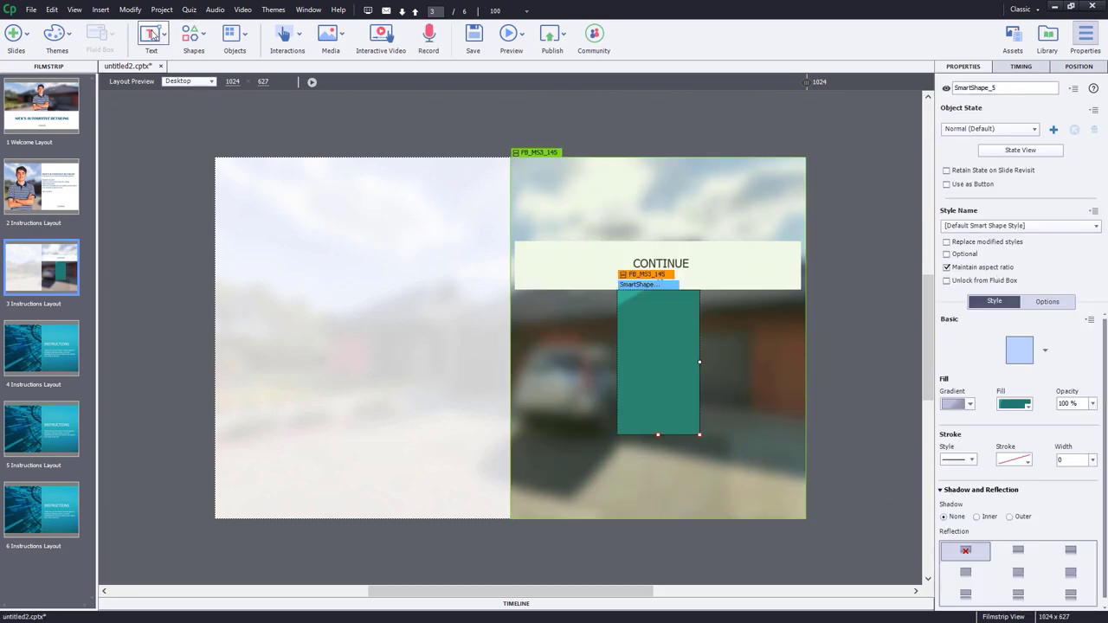
{"action": "left_click", "coordinate": [972, 408]}
{"action": "left_click", "coordinate": [962, 422]}
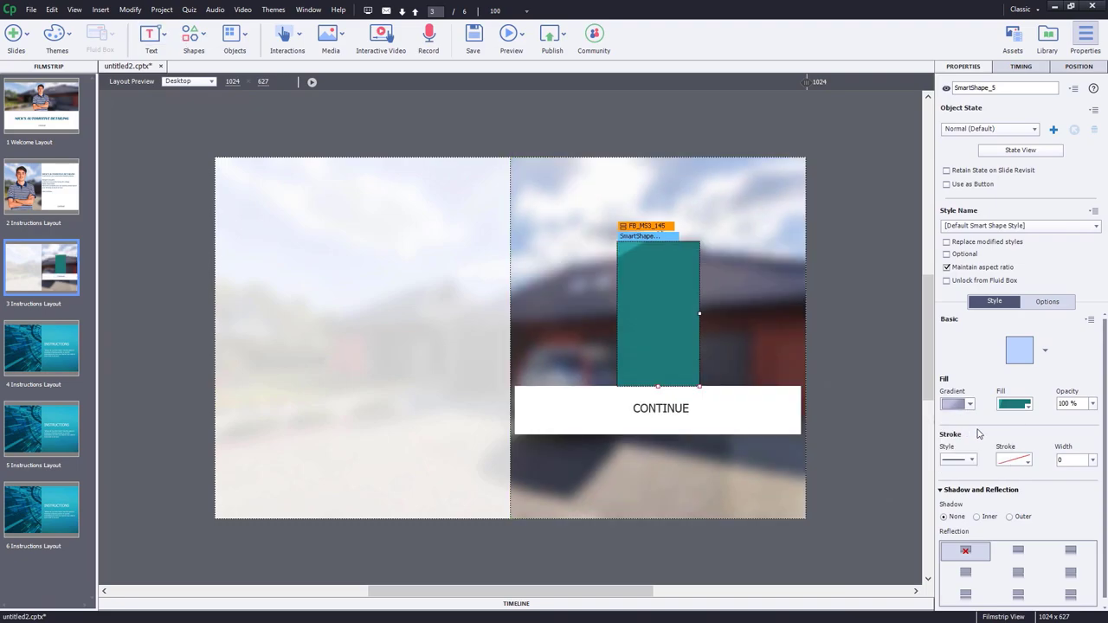
{"action": "left_click", "coordinate": [1017, 405]}
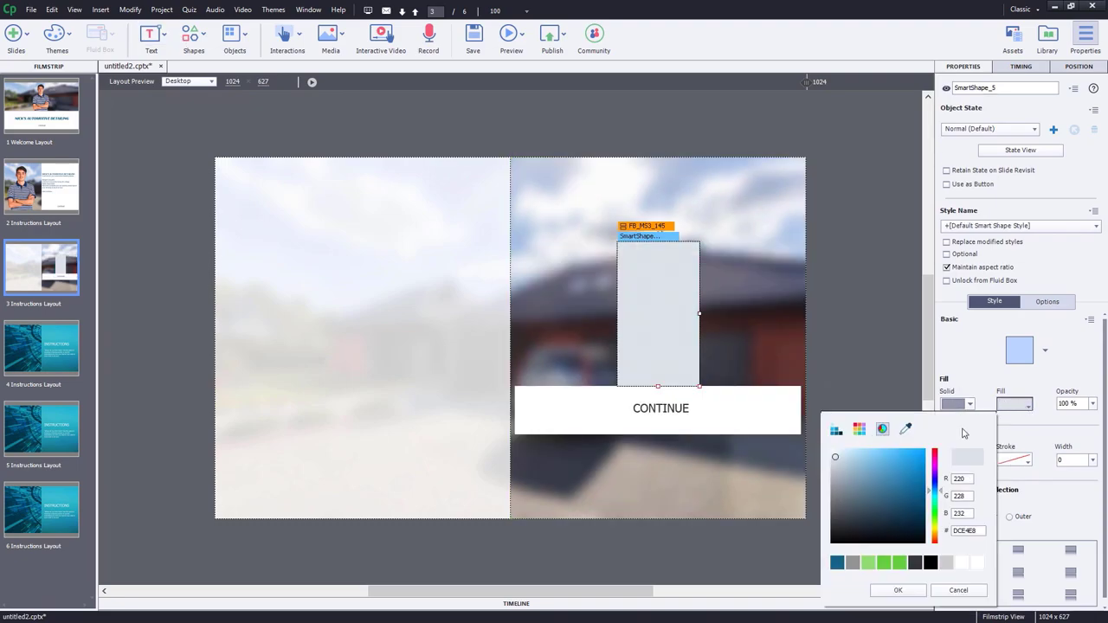
{"action": "left_click", "coordinate": [962, 563]}
Set the new rectangle's fill opacity to 70% and turn off Maintain aspect ratio
{"action": "left_click", "coordinate": [1093, 404]}
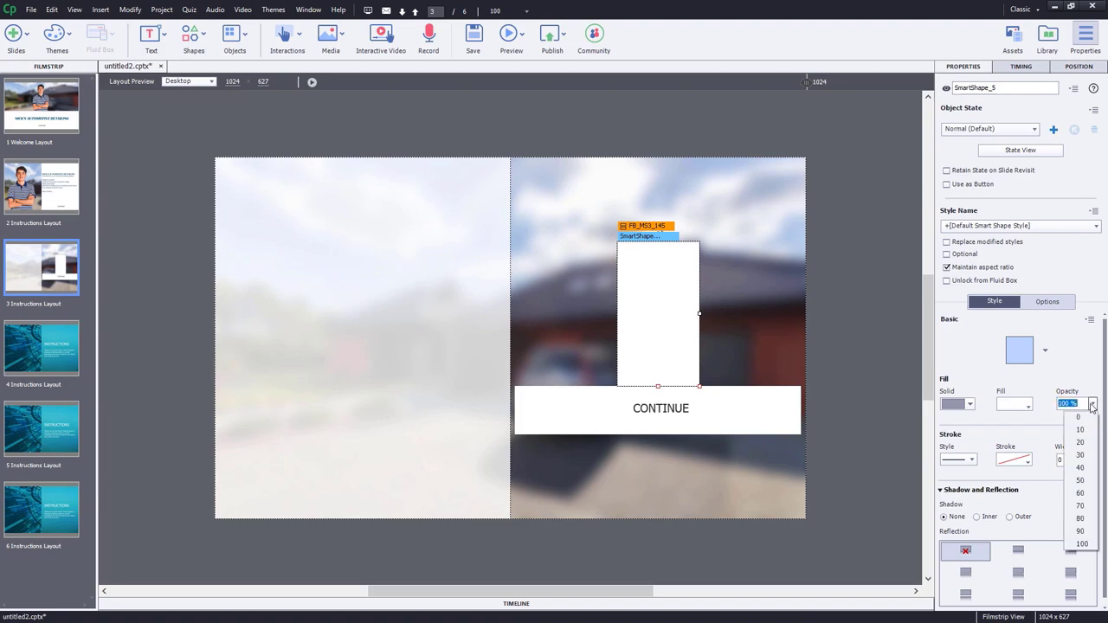
{"action": "left_click", "coordinate": [1080, 481]}
{"action": "left_click", "coordinate": [1093, 404]}
{"action": "left_click", "coordinate": [1080, 506]}
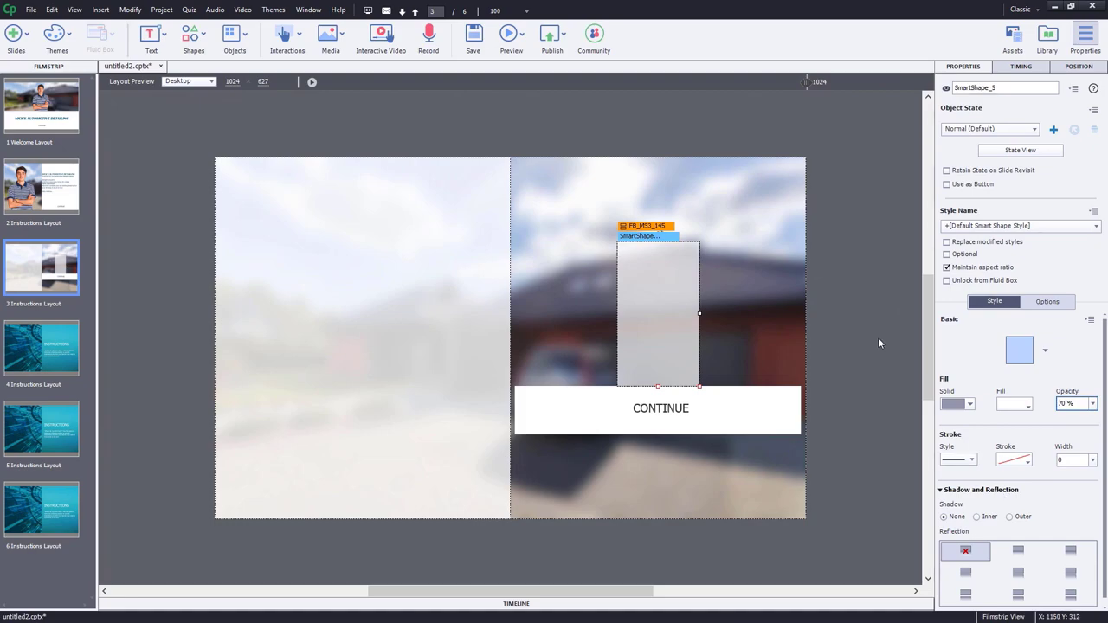
{"action": "left_click", "coordinate": [946, 267]}
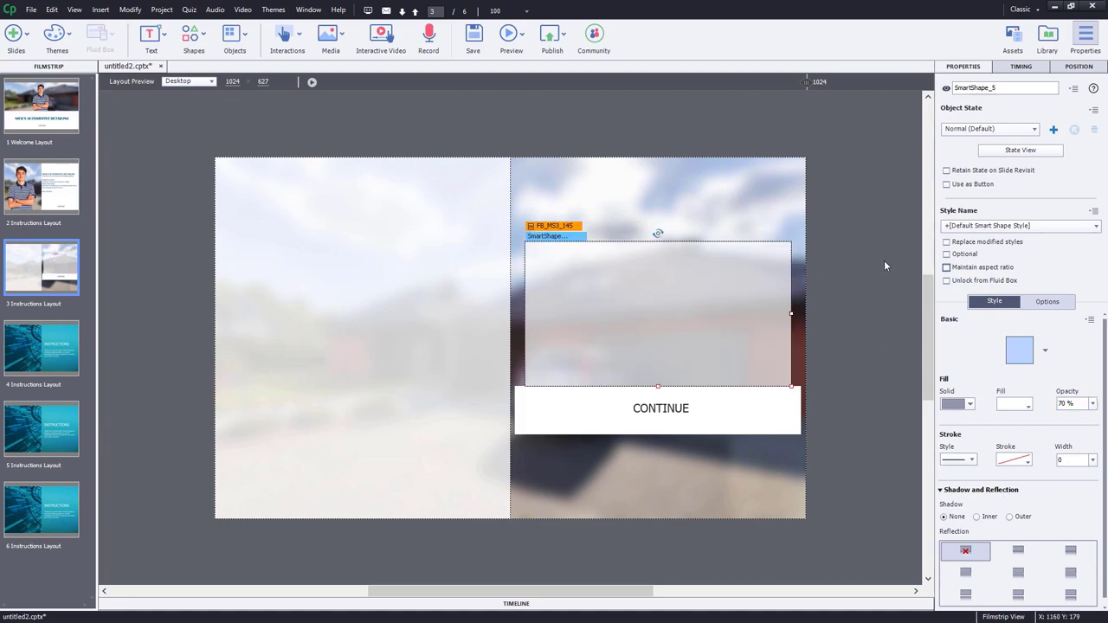
Set the horizontal and vertical padding of slide 3's right fluid box to 20 px
{"action": "left_click", "coordinate": [804, 245]}
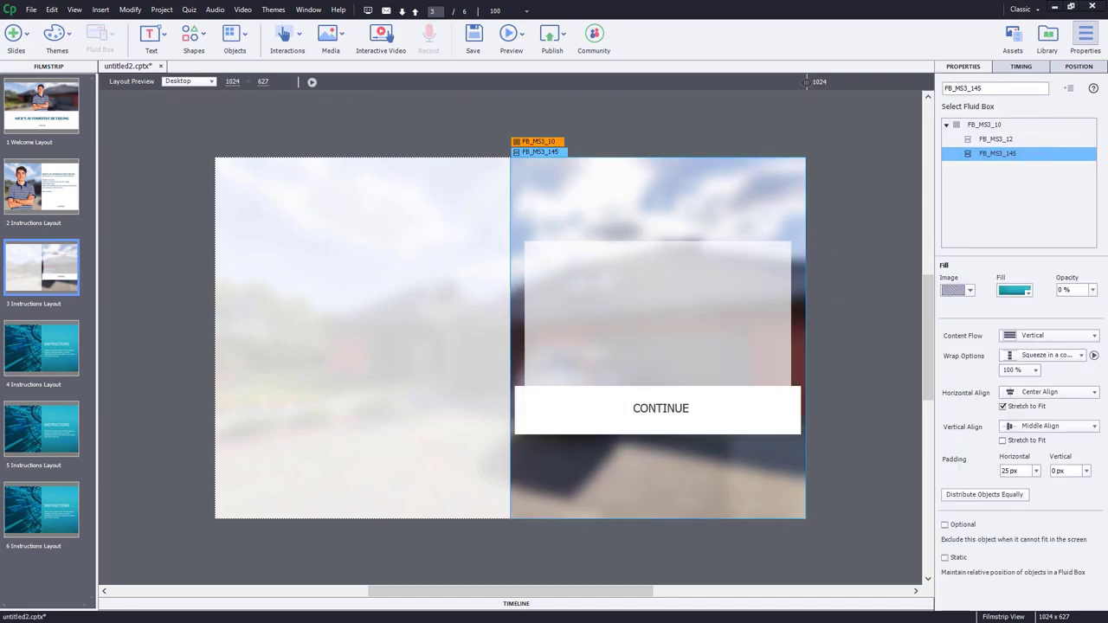
{"action": "left_click_drag", "start_coordinate": [1022, 470], "coordinate": [940, 466]}
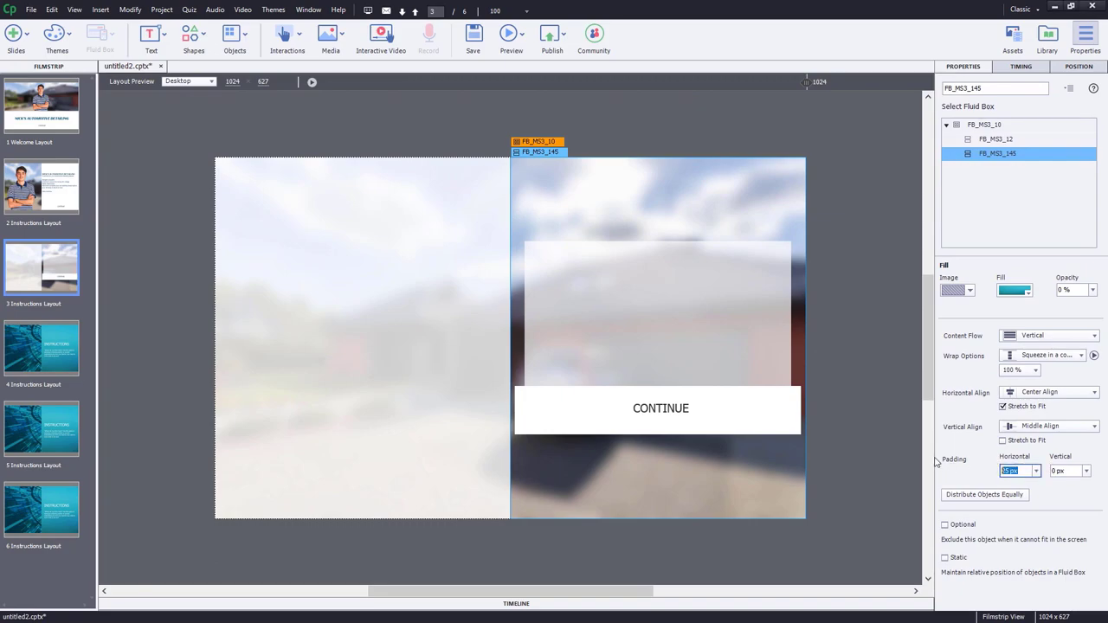
{"action": "type", "text": "20"}
{"action": "key", "text": "Tab"}
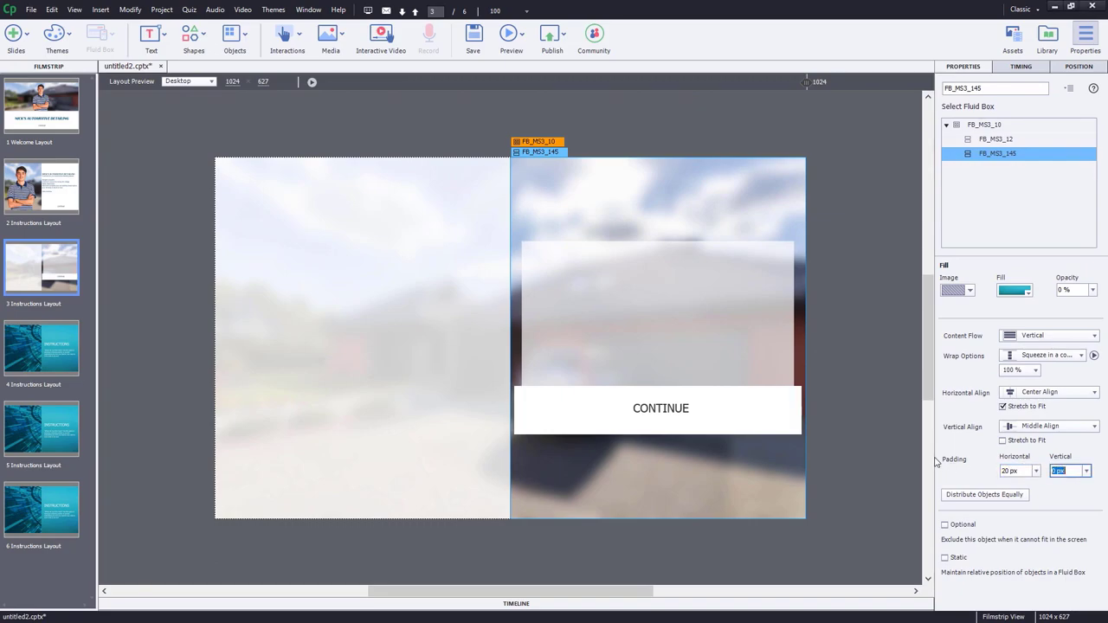
{"action": "type", "text": "20"}
{"action": "key", "text": "Tab"}
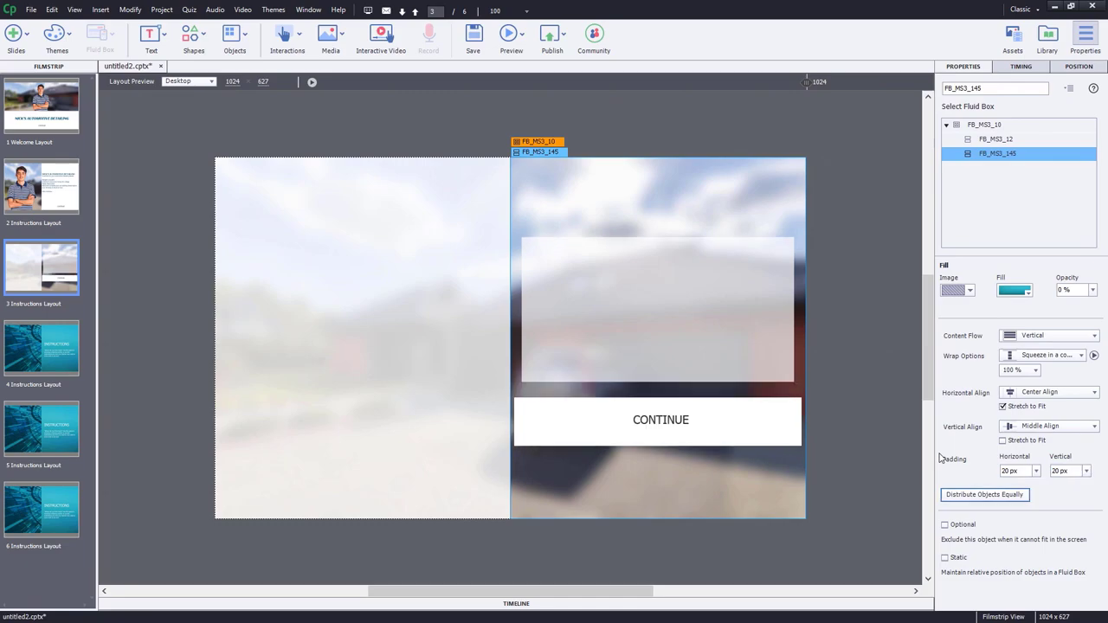
Turn off Maintain aspect ratio for the CONTINUE shape and enable vertical Stretch to Fit on the right fluid box
{"action": "left_click", "coordinate": [738, 341]}
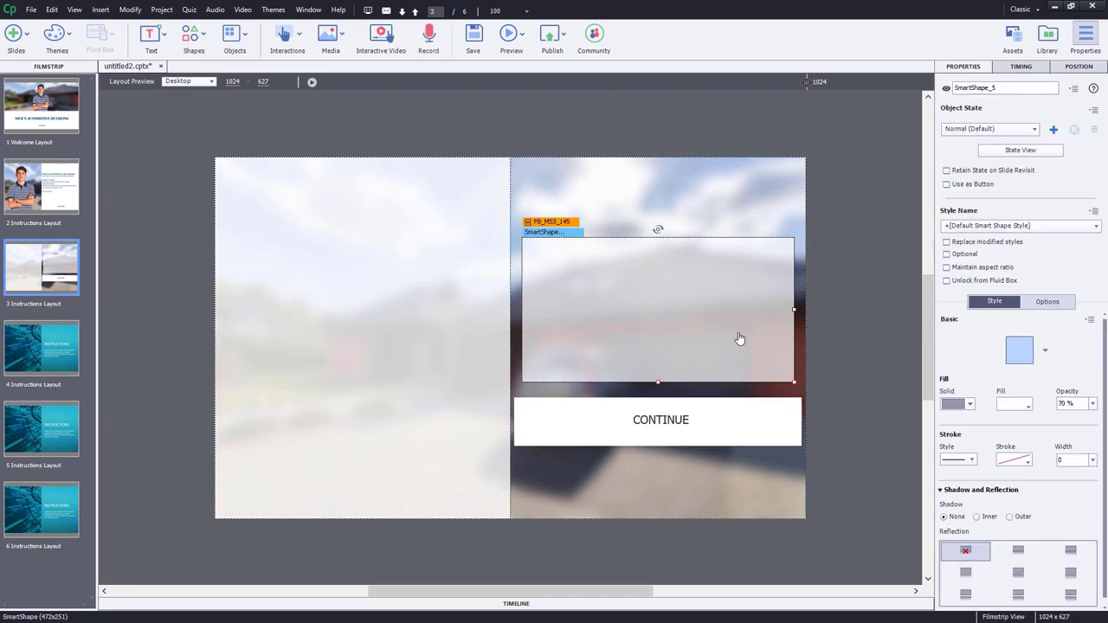
{"action": "left_click", "coordinate": [730, 420]}
{"action": "left_click", "coordinate": [983, 269]}
{"action": "left_click", "coordinate": [983, 274]}
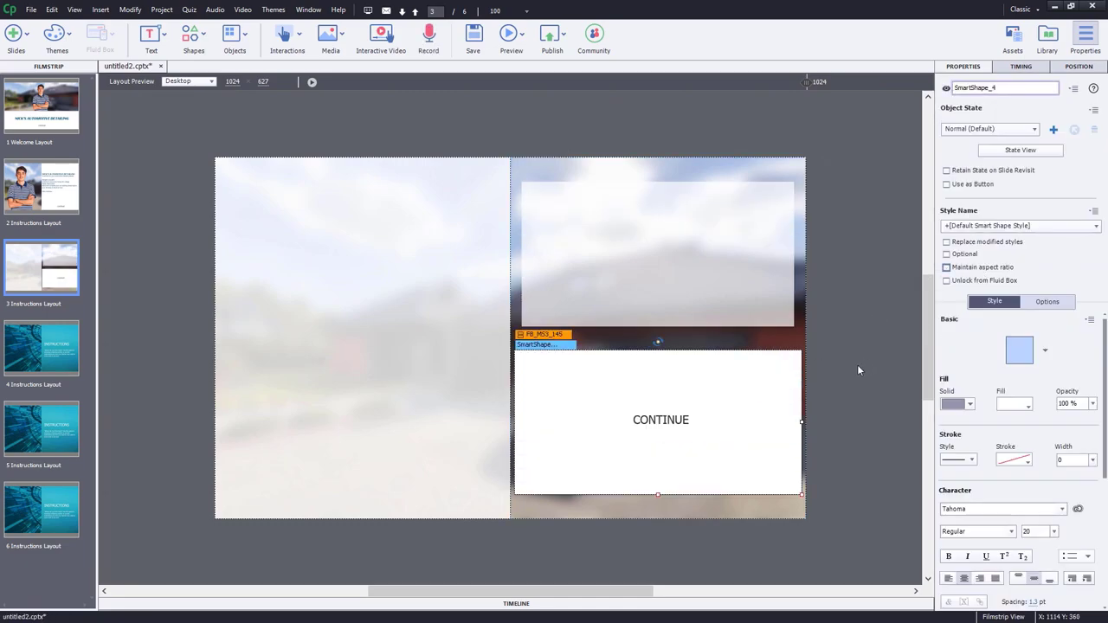
{"action": "left_click", "coordinate": [788, 353]}
{"action": "left_click", "coordinate": [1021, 441]}
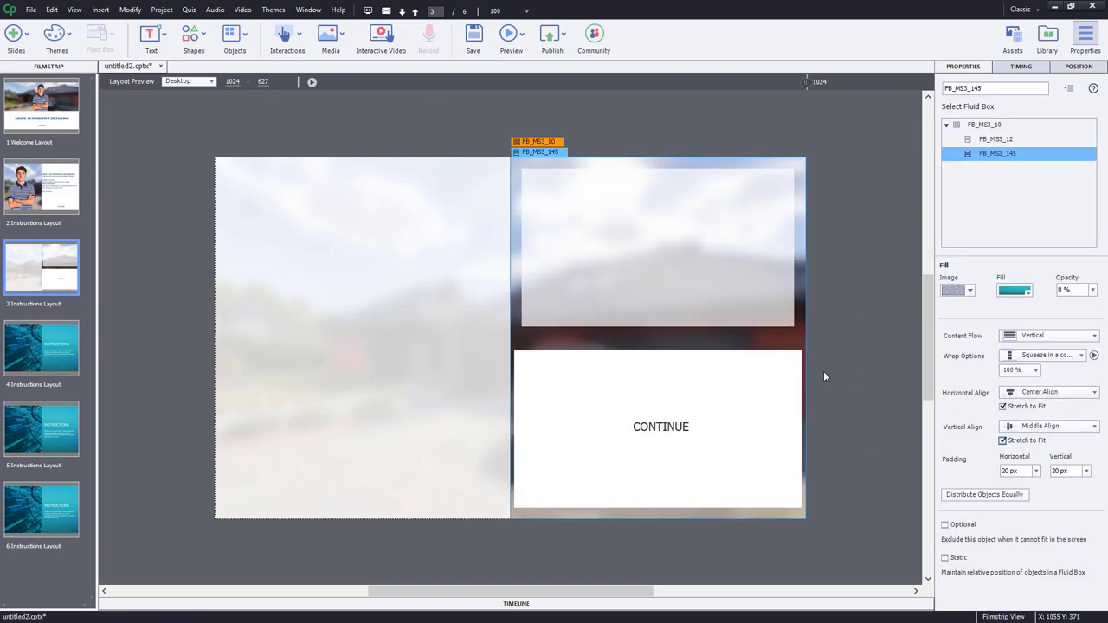
Extend the semi-transparent rectangle downward so it fills about three quarters of the fluid box's height above a slim CONTINUE bar
{"action": "left_click", "coordinate": [730, 288]}
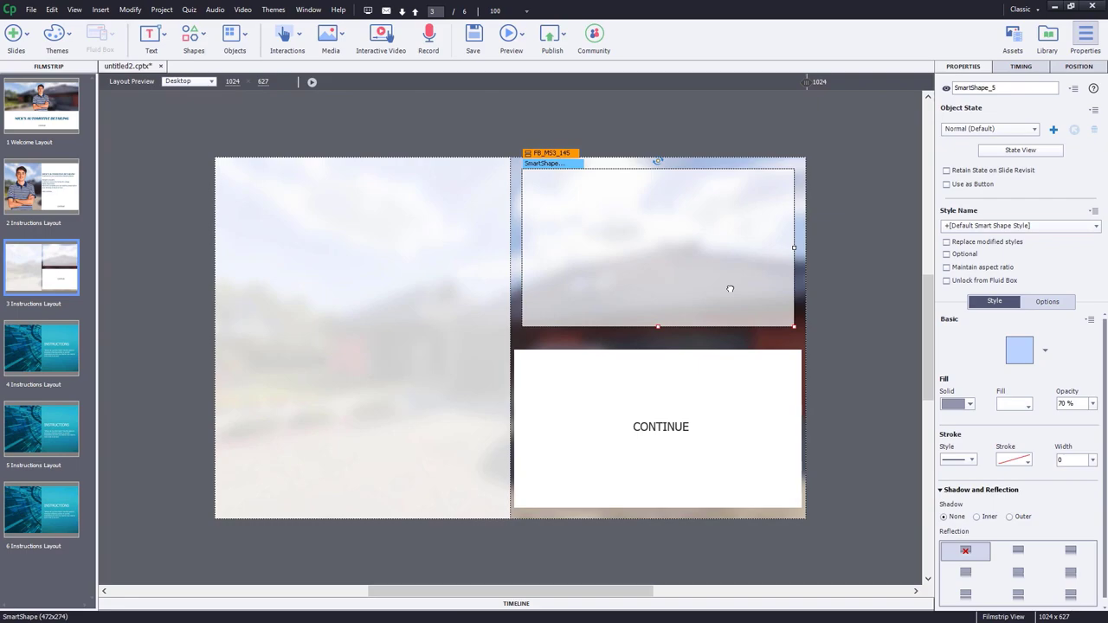
{"action": "left_click_drag", "start_coordinate": [657, 332], "coordinate": [662, 385]}
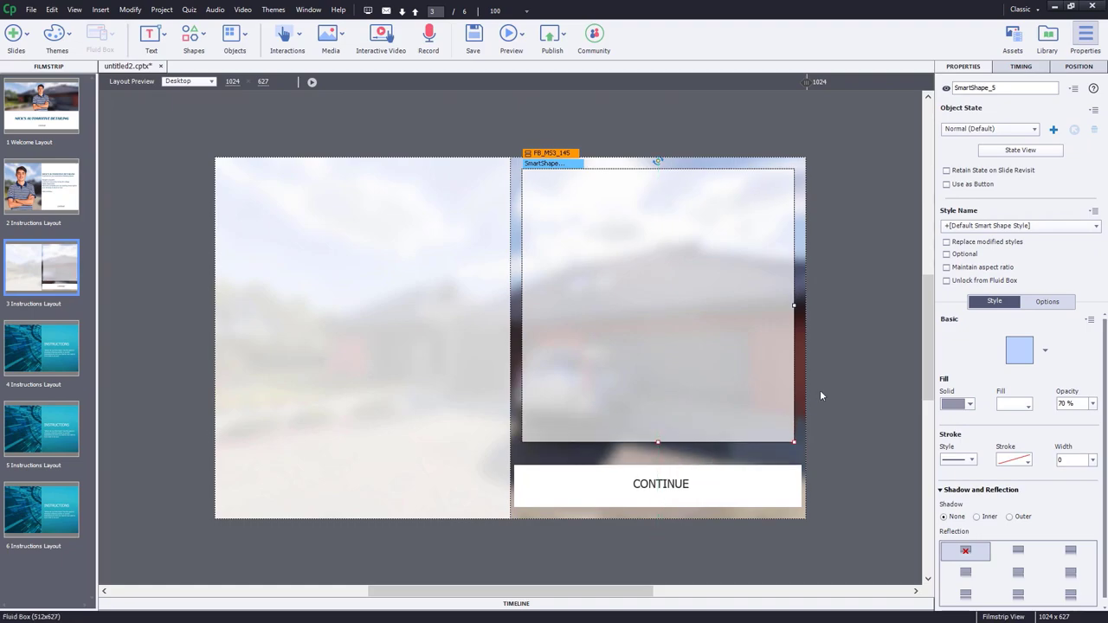
{"action": "left_click", "coordinate": [875, 325]}
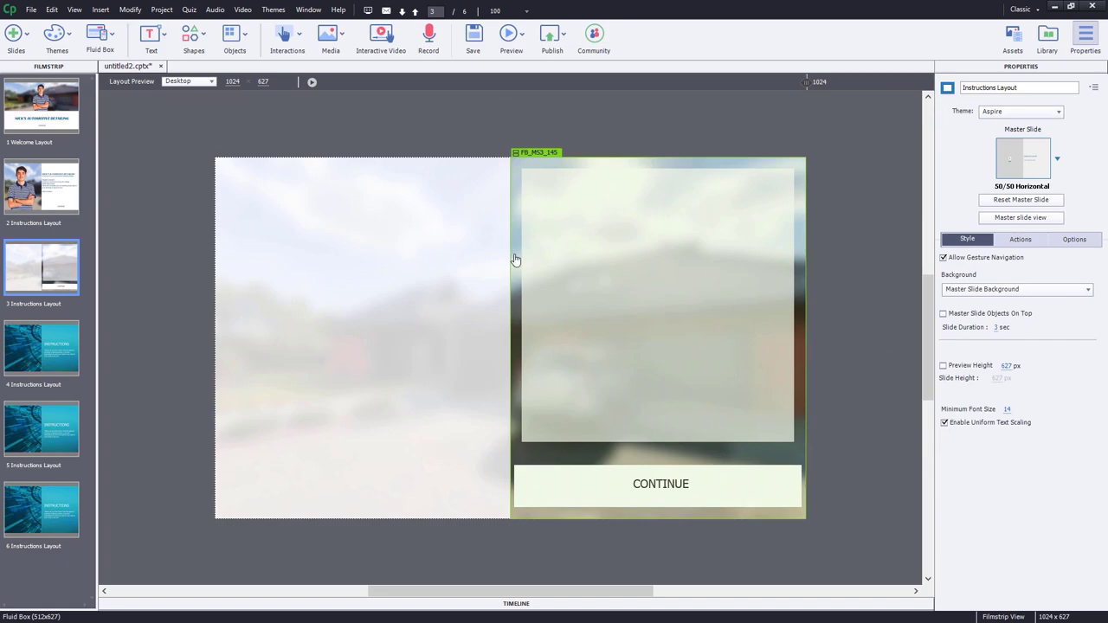
Set the width of slide 3's right fluid box to 74.9%
{"action": "left_click", "coordinate": [514, 256]}
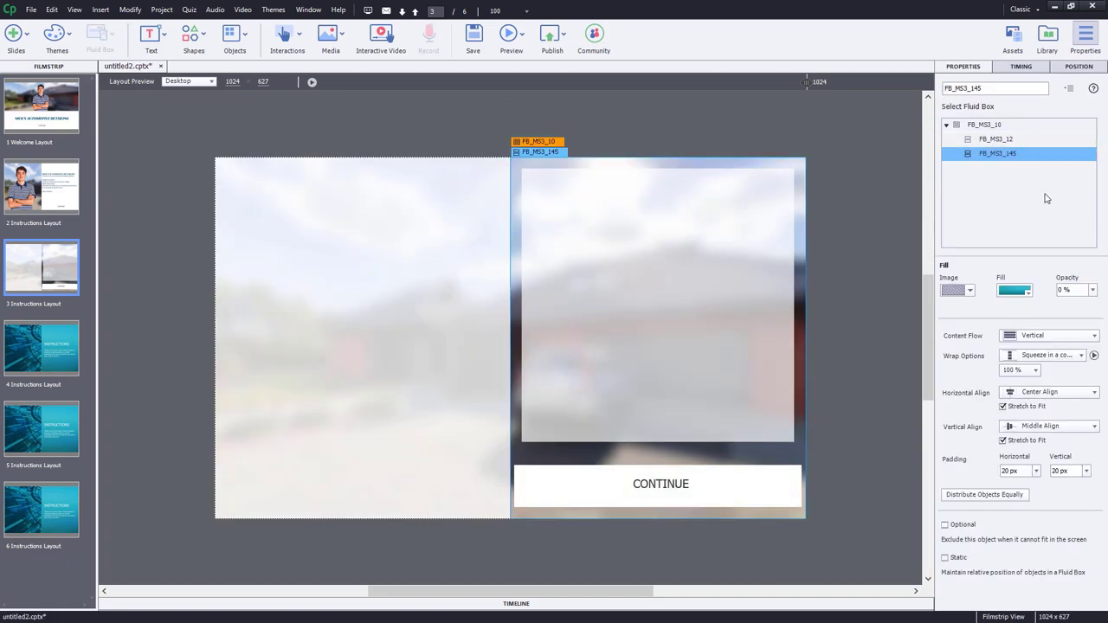
{"action": "left_click", "coordinate": [1080, 66]}
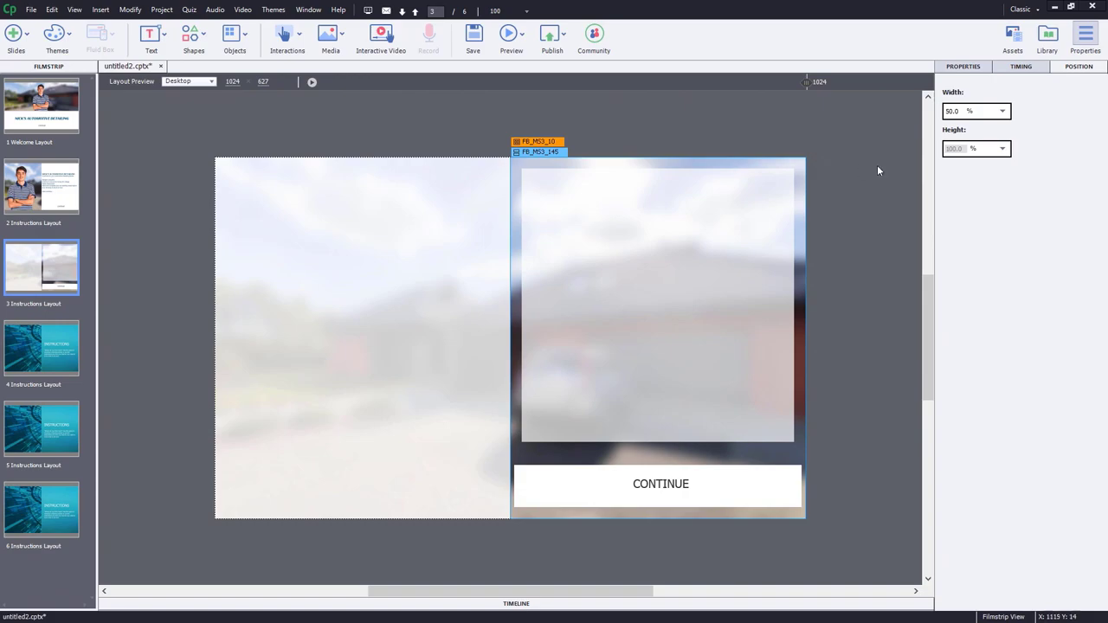
{"action": "left_click_drag", "start_coordinate": [956, 112], "coordinate": [871, 129]}
{"action": "type", "text": "74.9"}
{"action": "key", "text": "Return"}
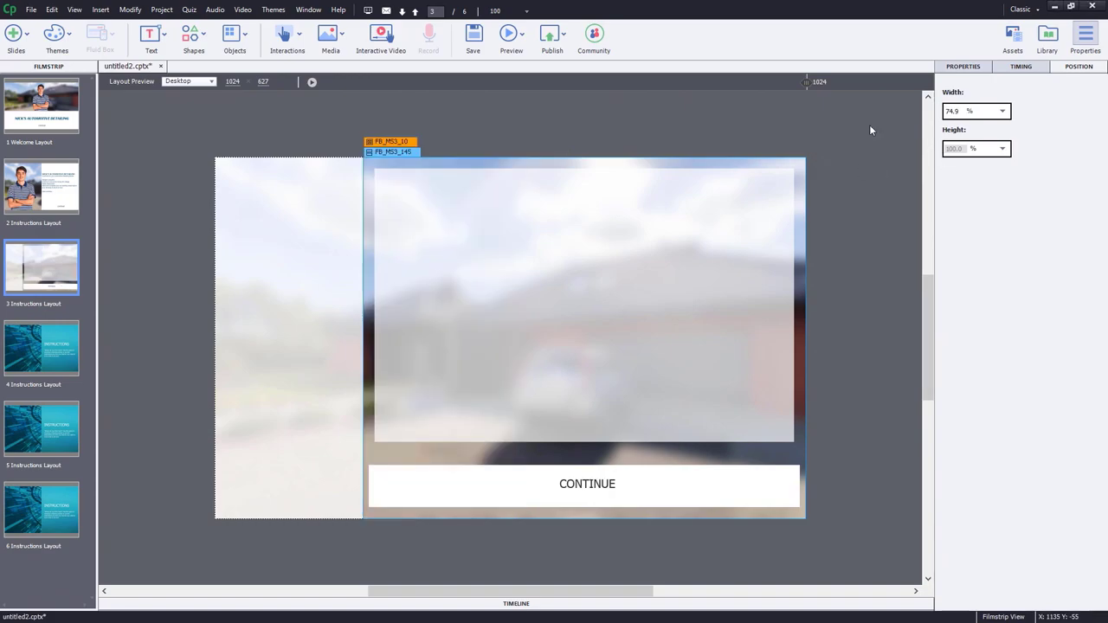
Open the rectangle's state view and enter the text "Drag each package here to see more" in its Normal state
{"action": "left_click", "coordinate": [606, 312]}
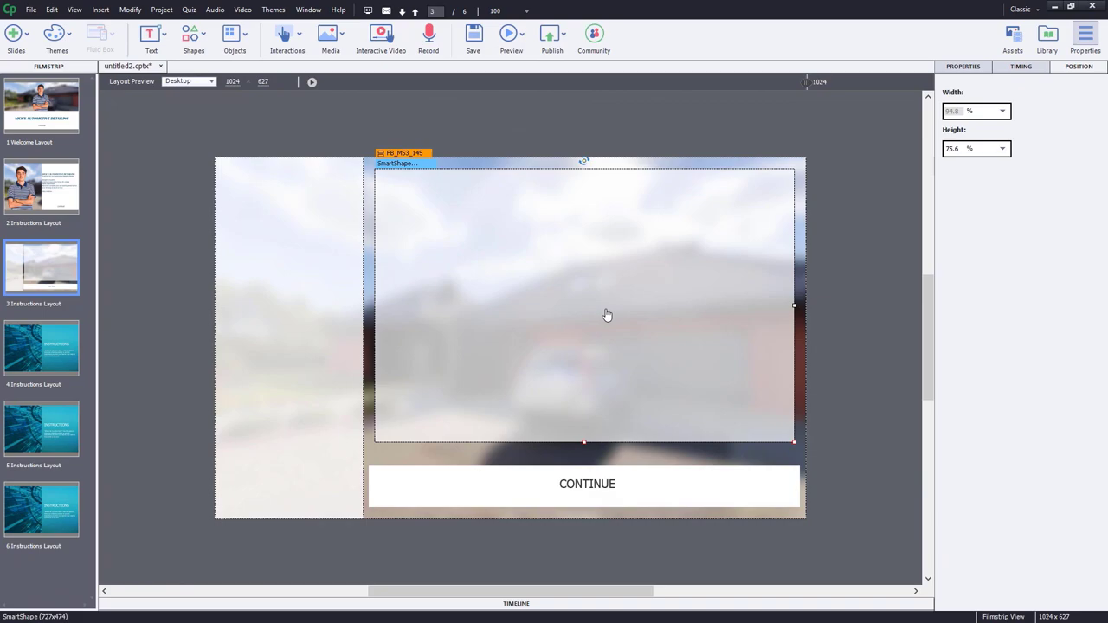
{"action": "left_click", "coordinate": [961, 66]}
{"action": "left_click", "coordinate": [1020, 151]}
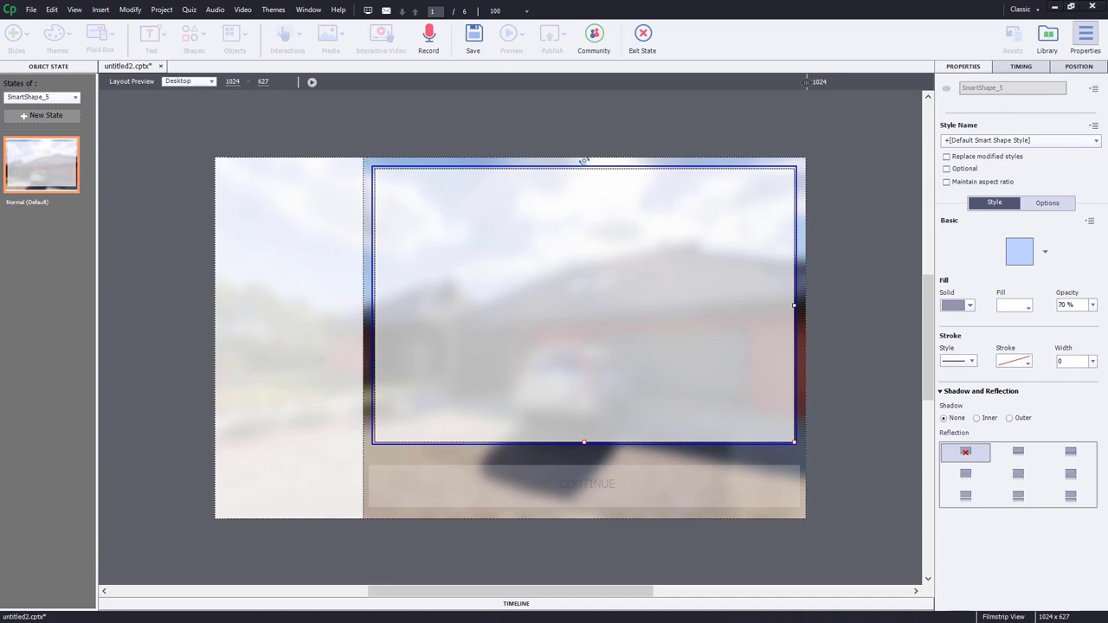
{"action": "left_click", "coordinate": [645, 312]}
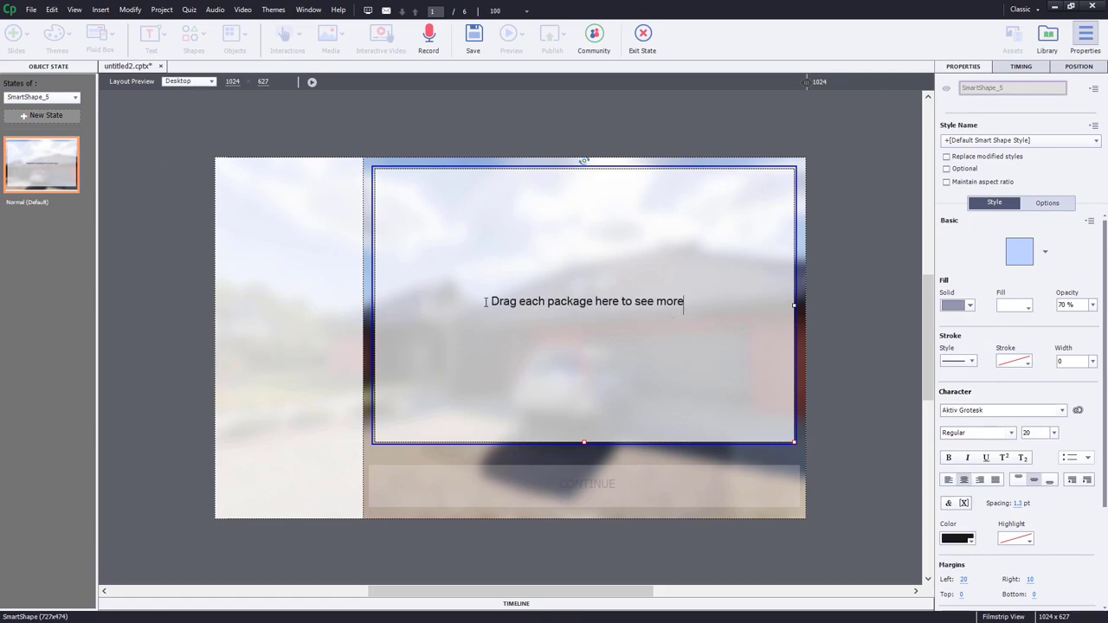
Add three new states to the rectangle named BRONZE, SILVER and GOLD
{"action": "left_click", "coordinate": [35, 116]}
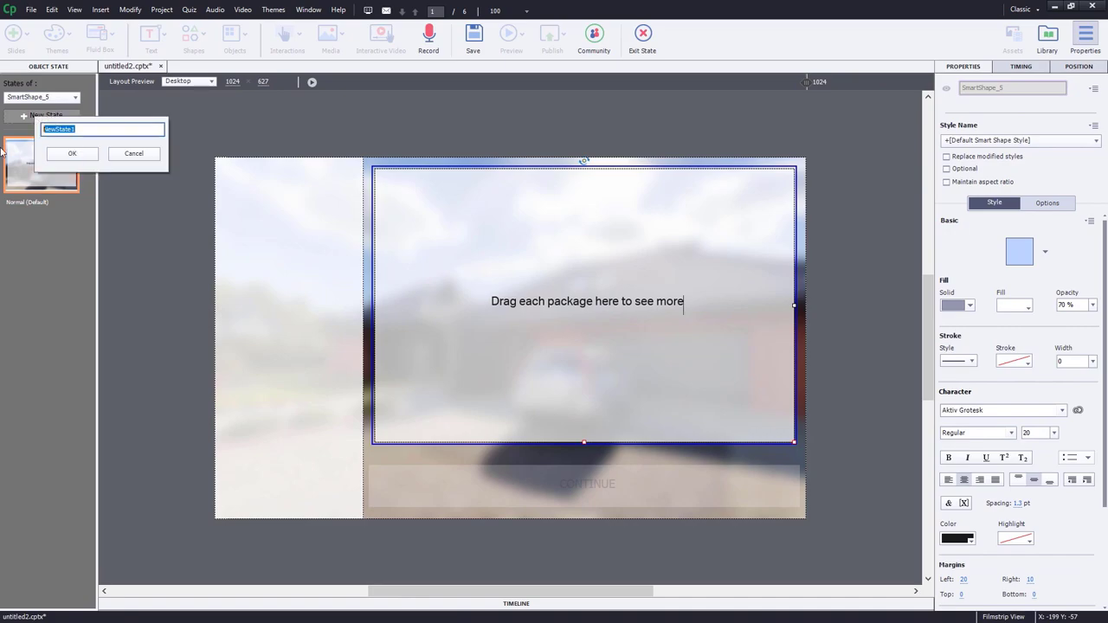
{"action": "type", "text": "bRONZE"}
{"action": "key", "text": "Return"}
{"action": "left_click", "coordinate": [50, 113]}
{"action": "type", "text": "SIL"}
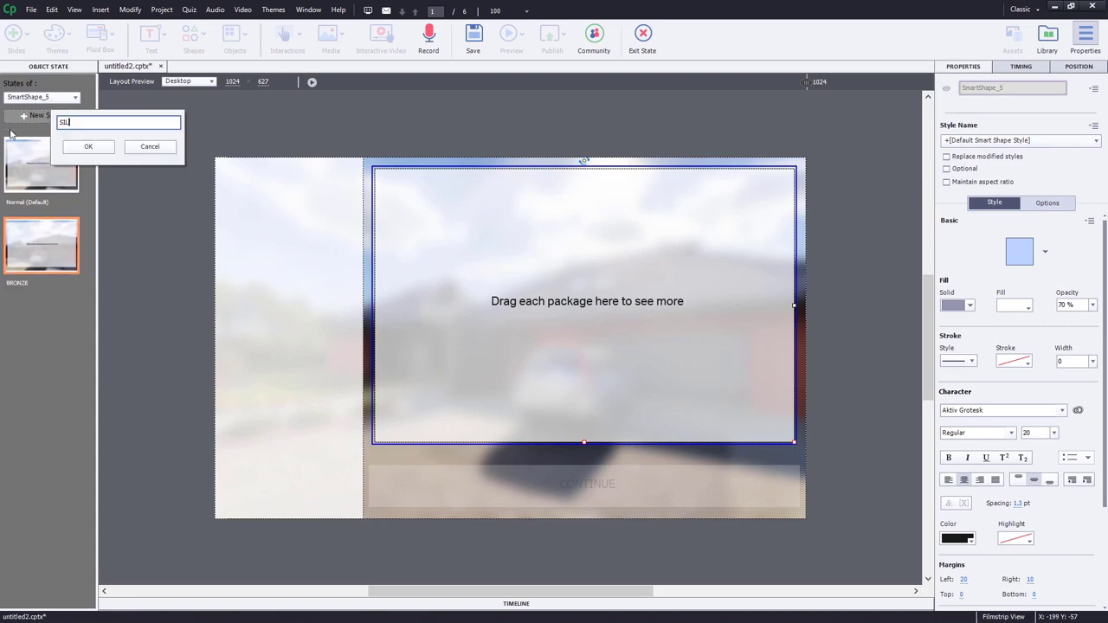
{"action": "type", "text": "VER"}
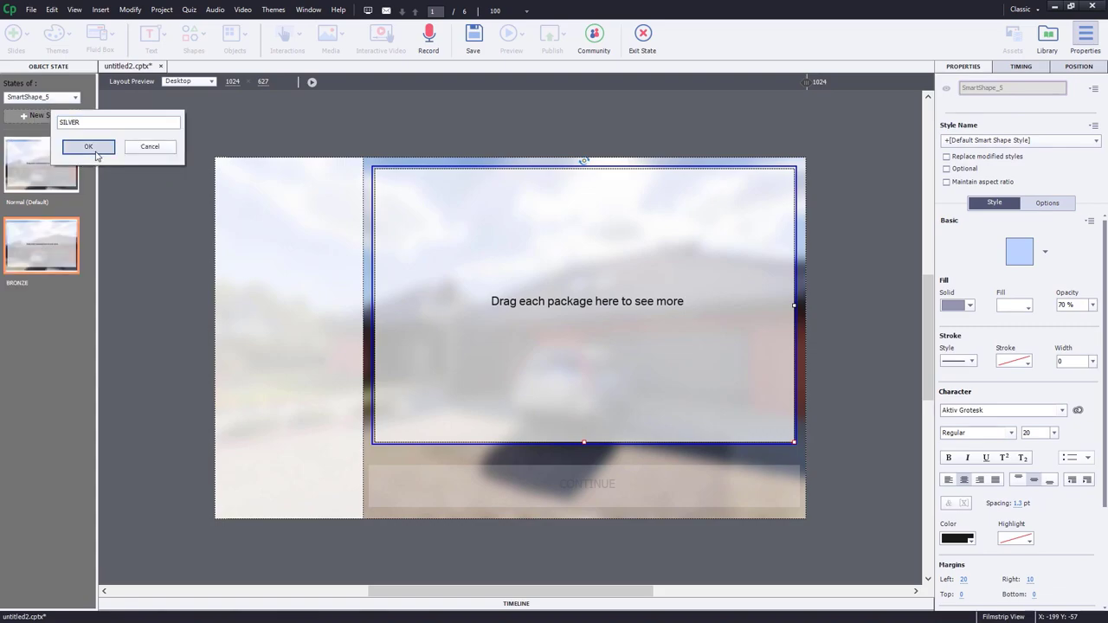
{"action": "left_click", "coordinate": [90, 149]}
{"action": "left_click", "coordinate": [48, 115]}
{"action": "type", "text": "GO"}
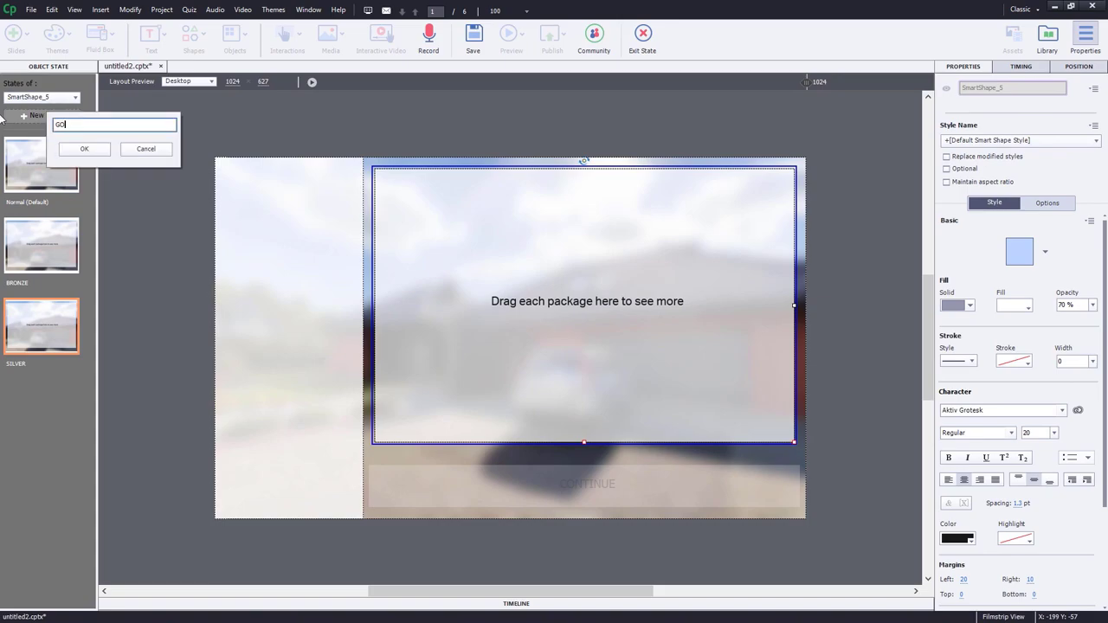
{"action": "left_click", "coordinate": [84, 150]}
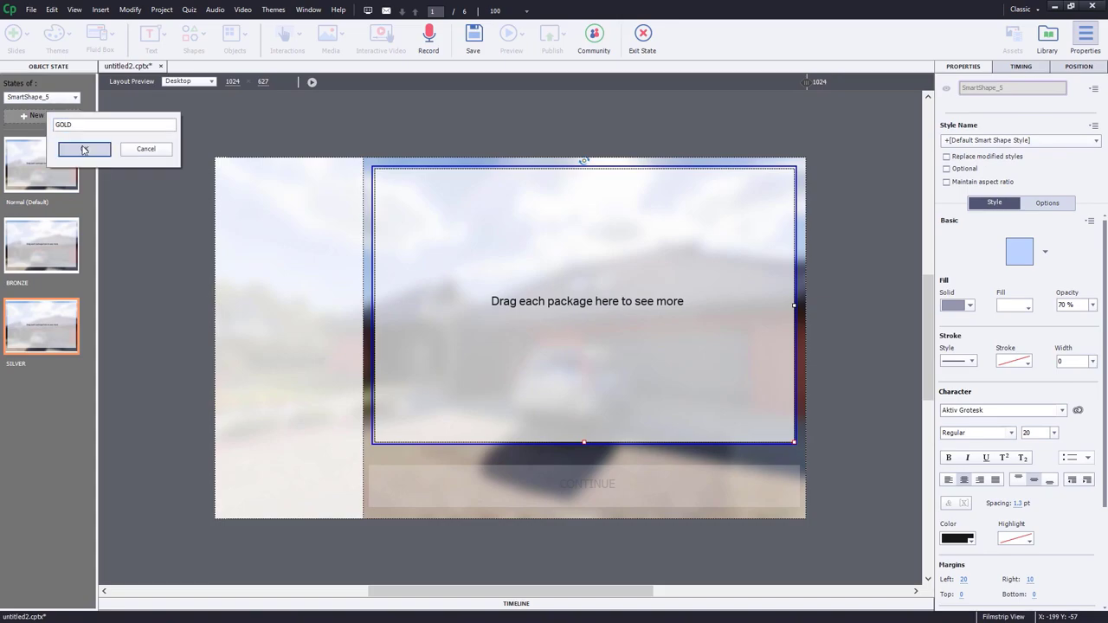
Replace the BRONZE state's text with "Bronze Package - $30" and bullets Exterior car wash, Interior Vacuum and Exterior glass cleaning
{"action": "left_click", "coordinate": [63, 245]}
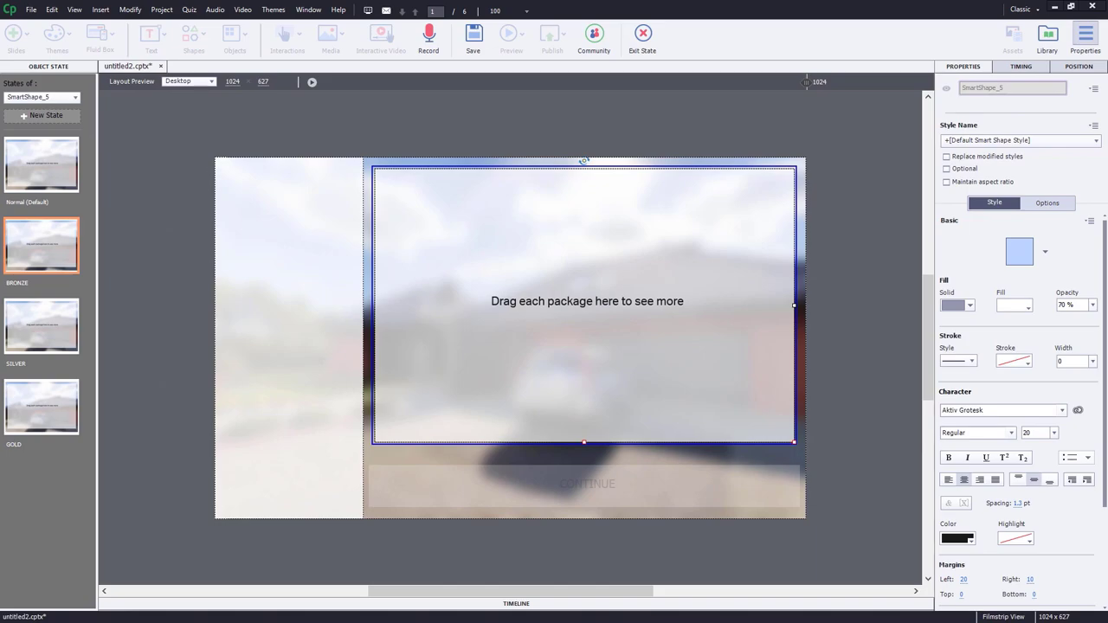
{"action": "double_click", "coordinate": [549, 309]}
{"action": "key", "text": "ctrl+a"}
{"action": "type", "text": "Bronze Package - $30 Exterior car wash Interior Vacuum Exterior glass cleaning"}
Replace the SILVER state's text with the "Silver Package - $60" service list and the GOLD state's text with the "Gold Package - $100" list
{"action": "left_click", "coordinate": [51, 325]}
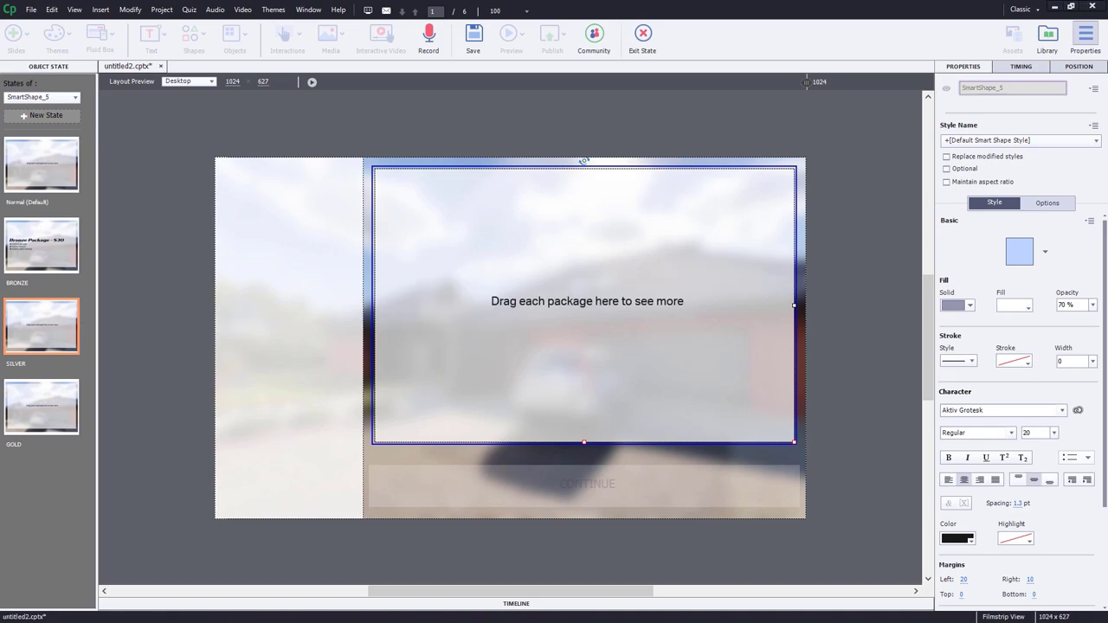
{"action": "double_click", "coordinate": [548, 303]}
{"action": "key", "text": "ctrl+a"}
{"action": "type", "text": "Silver Package - $60 Exterior car wash Interior Vacuum Exterior glass cleaning Interior glass cleaning Clean cup holders Clean door Jambs"}
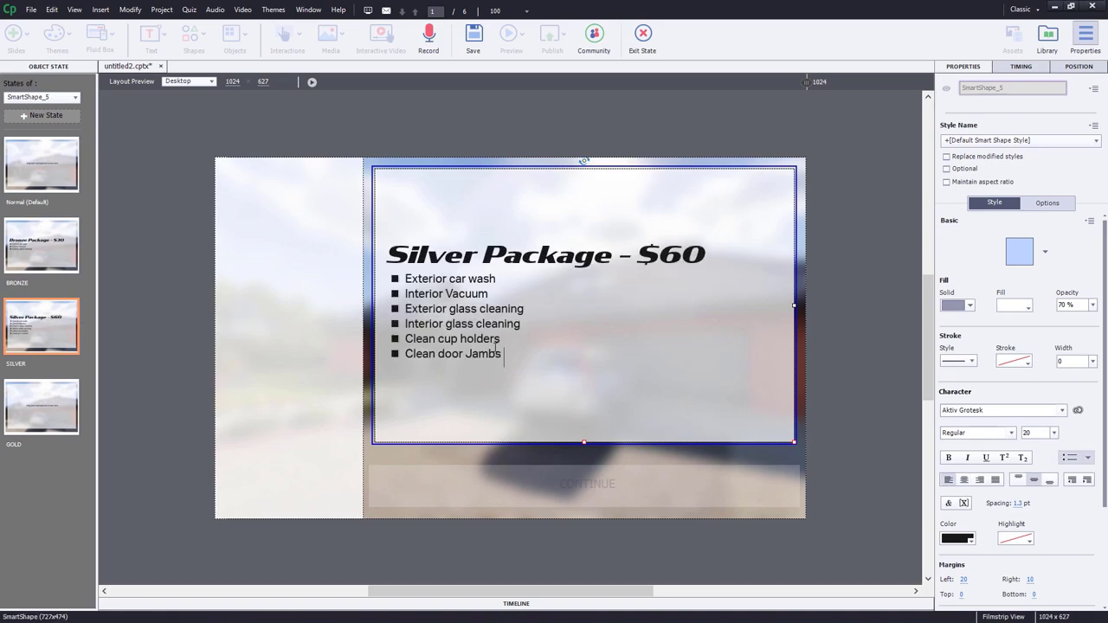
{"action": "left_click", "coordinate": [50, 405]}
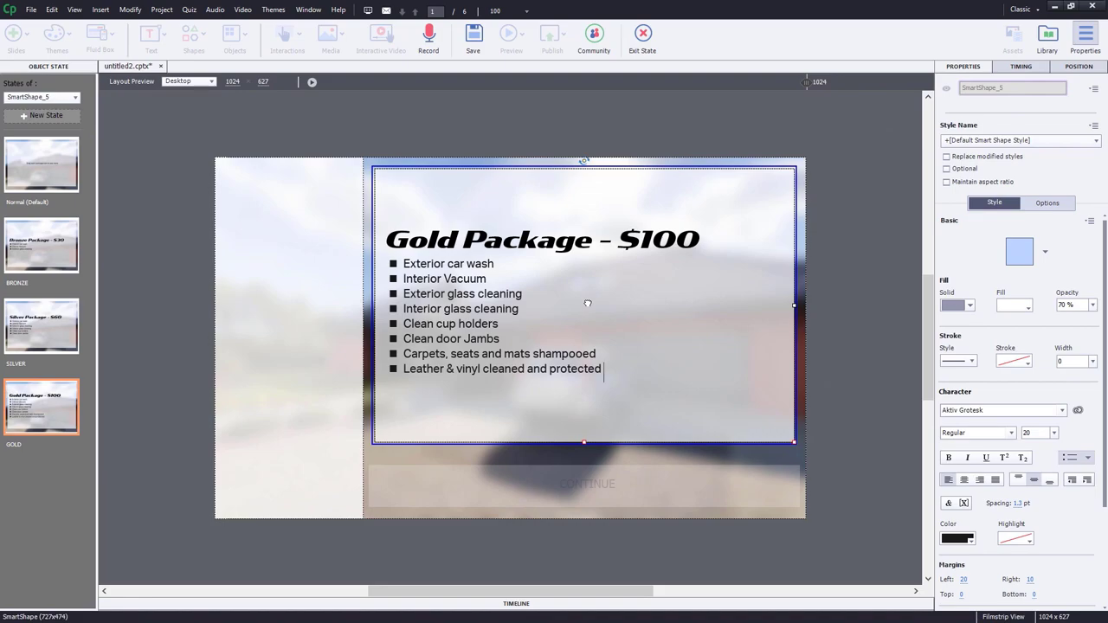
Give the BRONZE state an imported bronze metal image as its fill at 100% opacity
{"action": "left_click", "coordinate": [50, 244]}
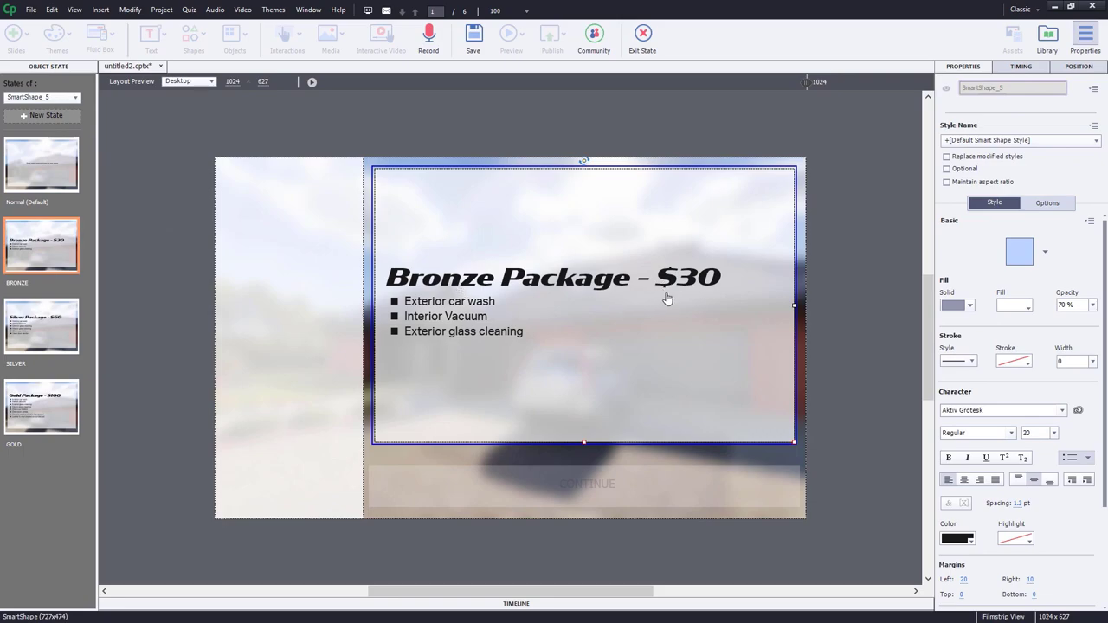
{"action": "left_click", "coordinate": [958, 307]}
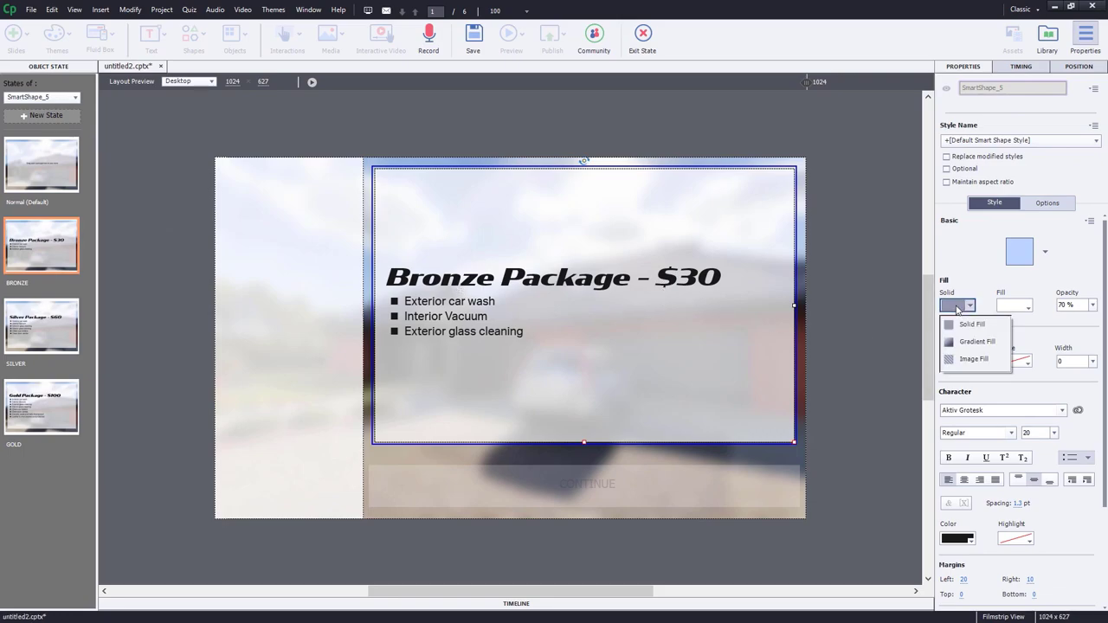
{"action": "left_click", "coordinate": [970, 359]}
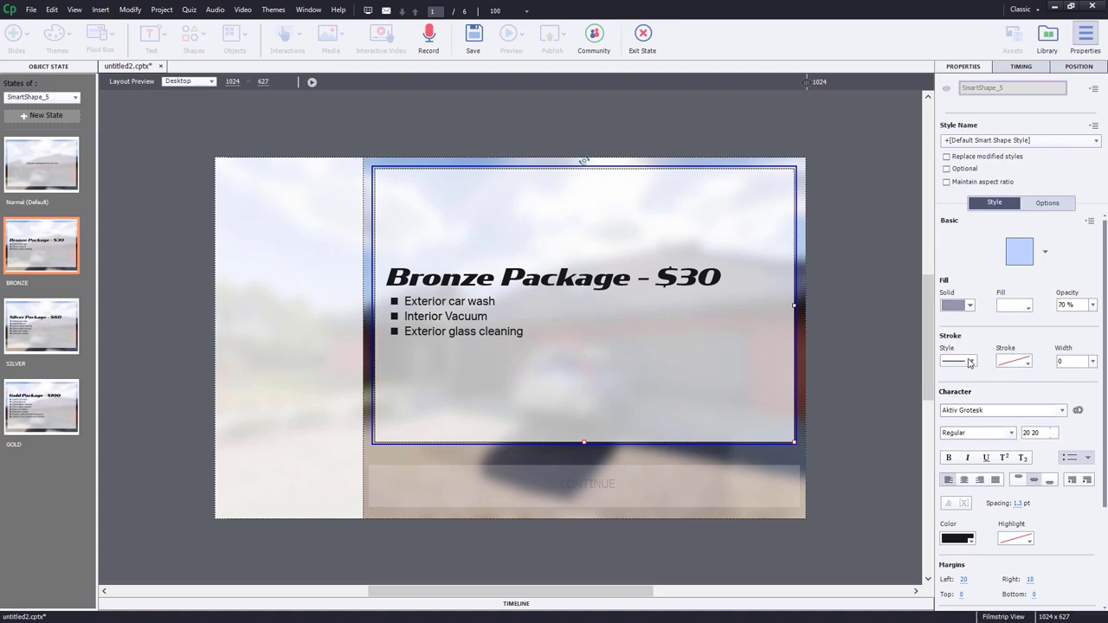
{"action": "left_click", "coordinate": [1014, 305]}
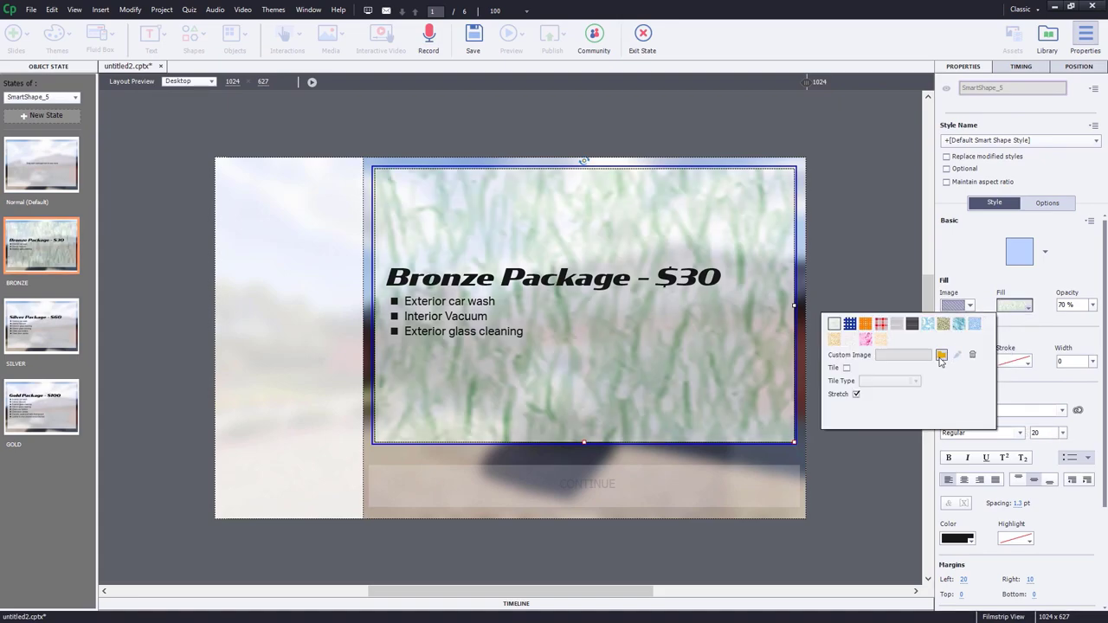
{"action": "left_click", "coordinate": [942, 355]}
{"action": "left_click", "coordinate": [492, 340]}
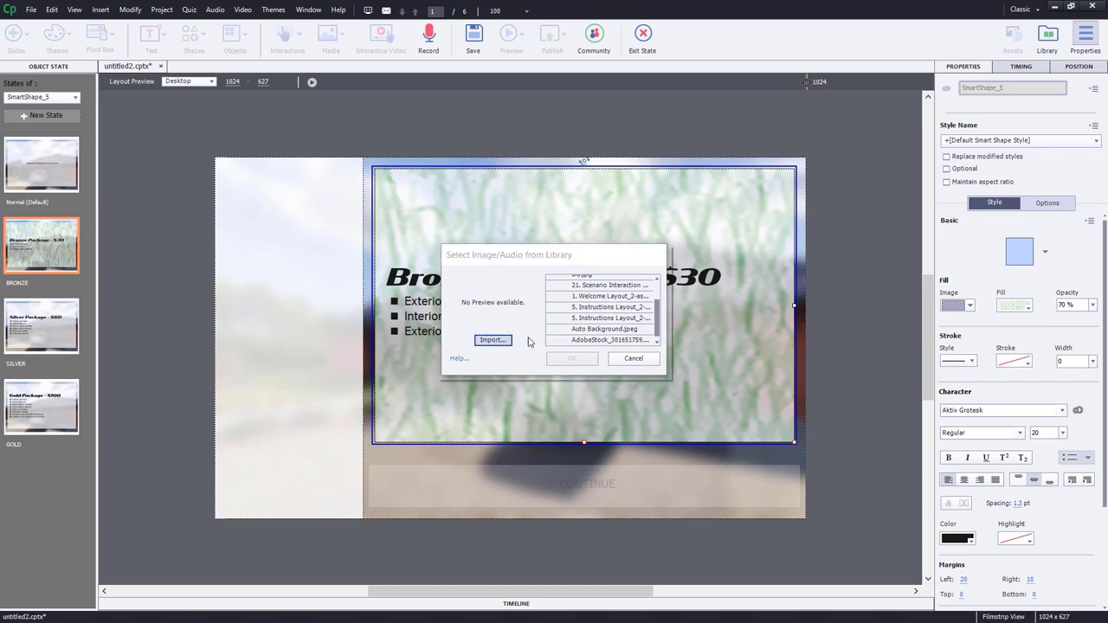
{"action": "double_click", "coordinate": [823, 292]}
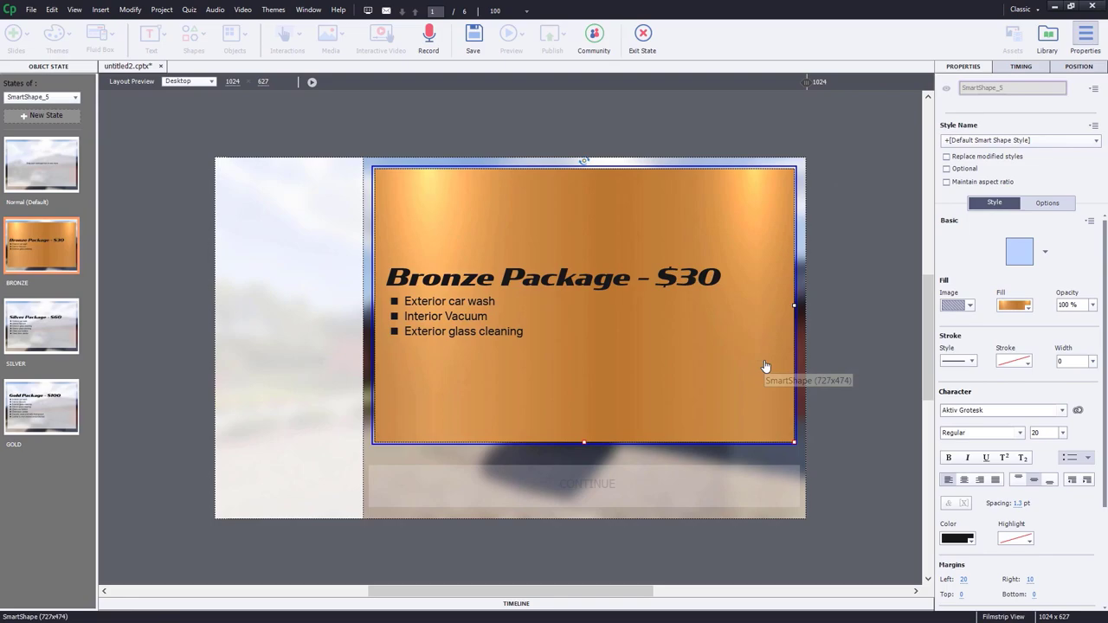
Apply silver and gold metal image fills to the SILVER and GOLD states, with GOLD at 80% opacity, and exit state editing
{"action": "left_click", "coordinate": [41, 341]}
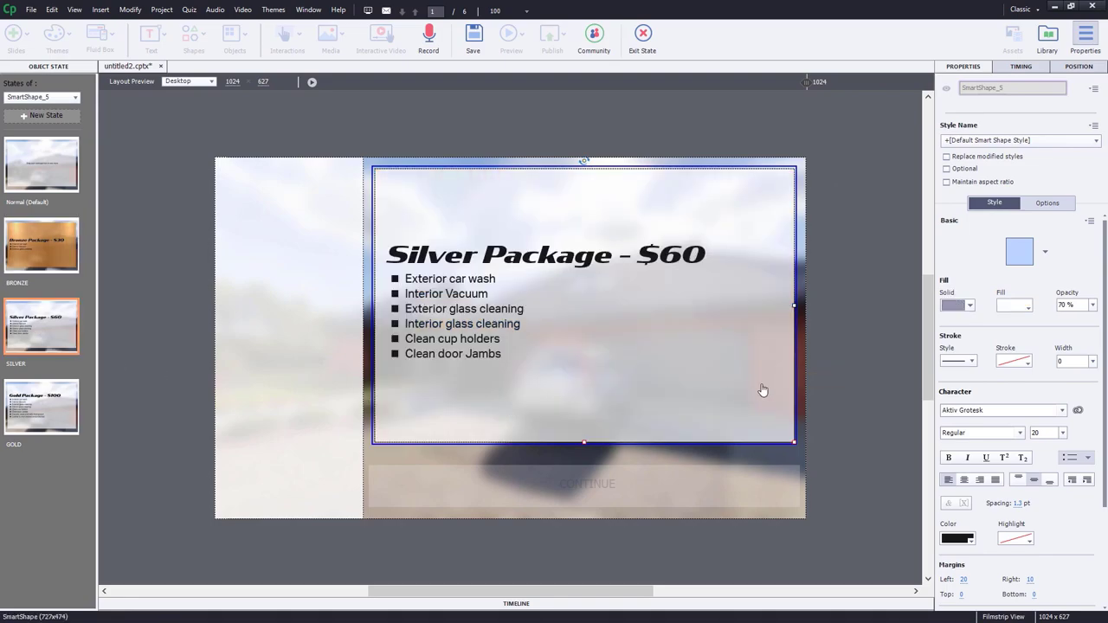
{"action": "left_click", "coordinate": [48, 417]}
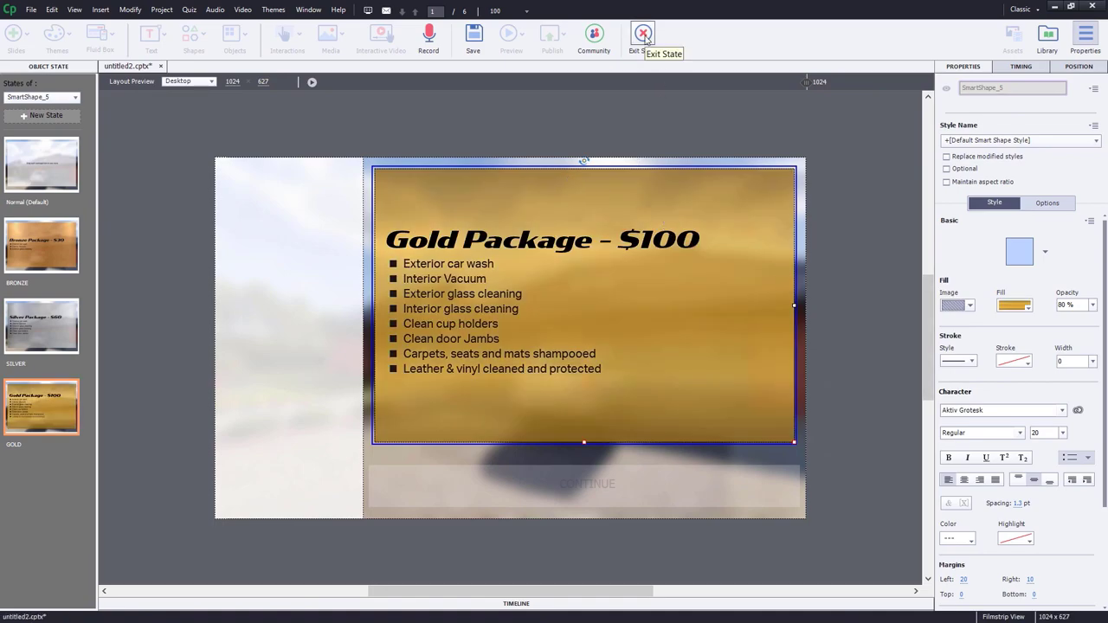
{"action": "left_click", "coordinate": [644, 35]}
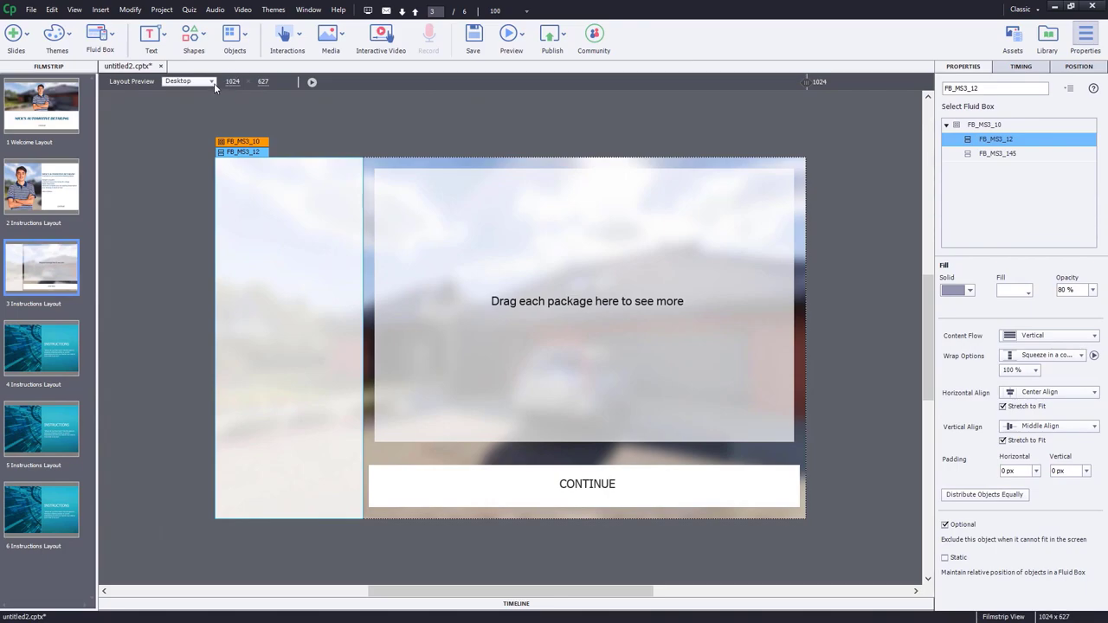
Stack four rectangles in the narrow fluid box and label the top one "Packages" in underlined CondorWide Black Italic
{"action": "left_click", "coordinate": [194, 35]}
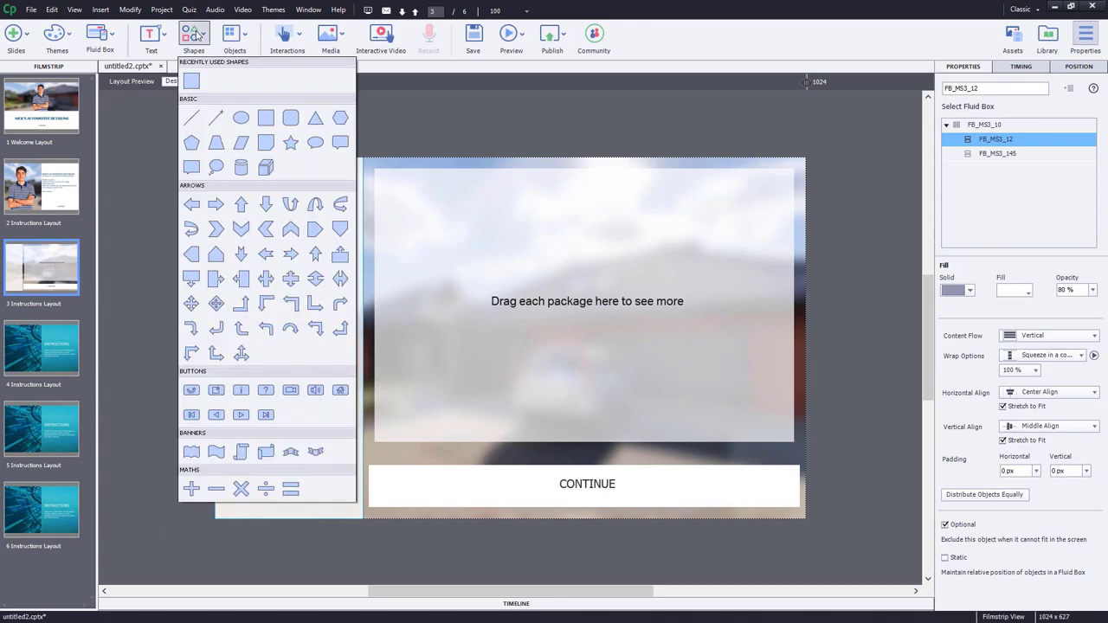
{"action": "left_click", "coordinate": [188, 82]}
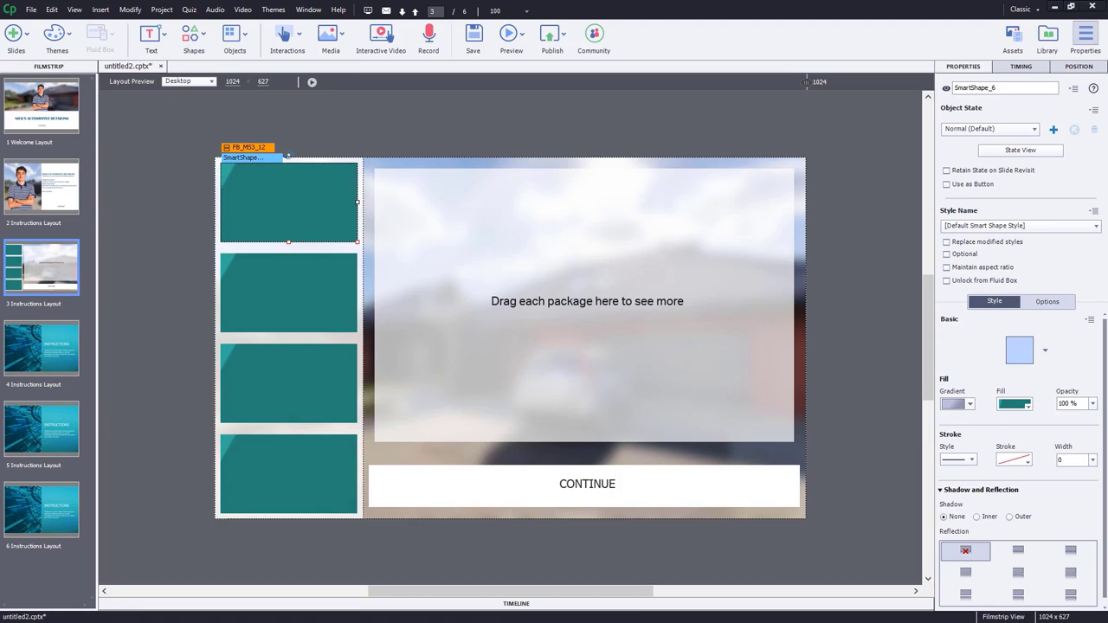
{"action": "left_click", "coordinate": [290, 197]}
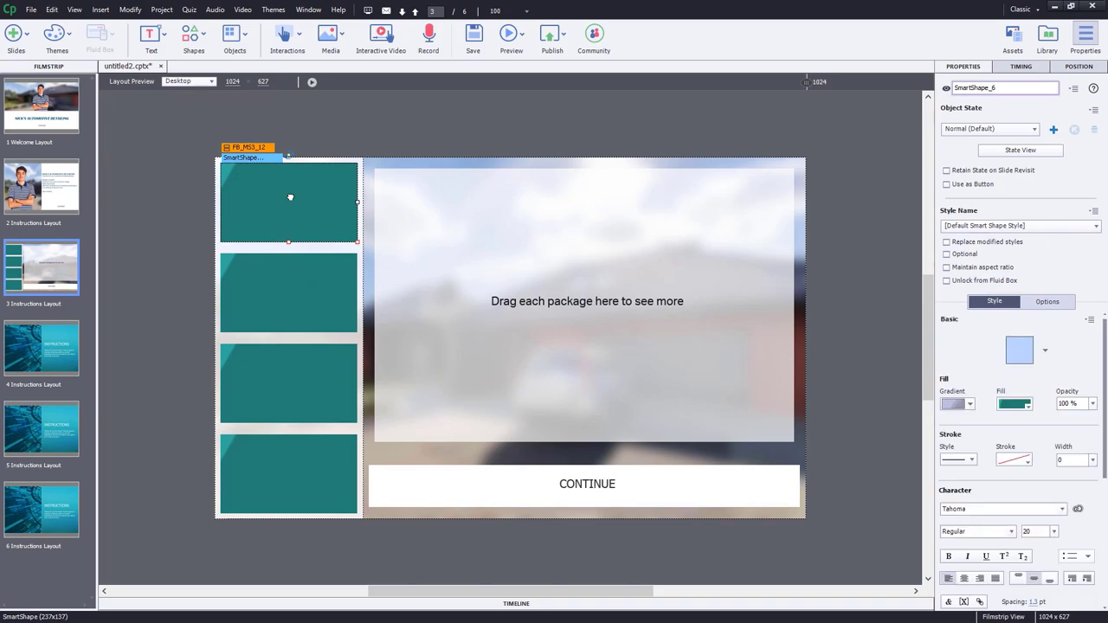
{"action": "type", "text": "Packages"}
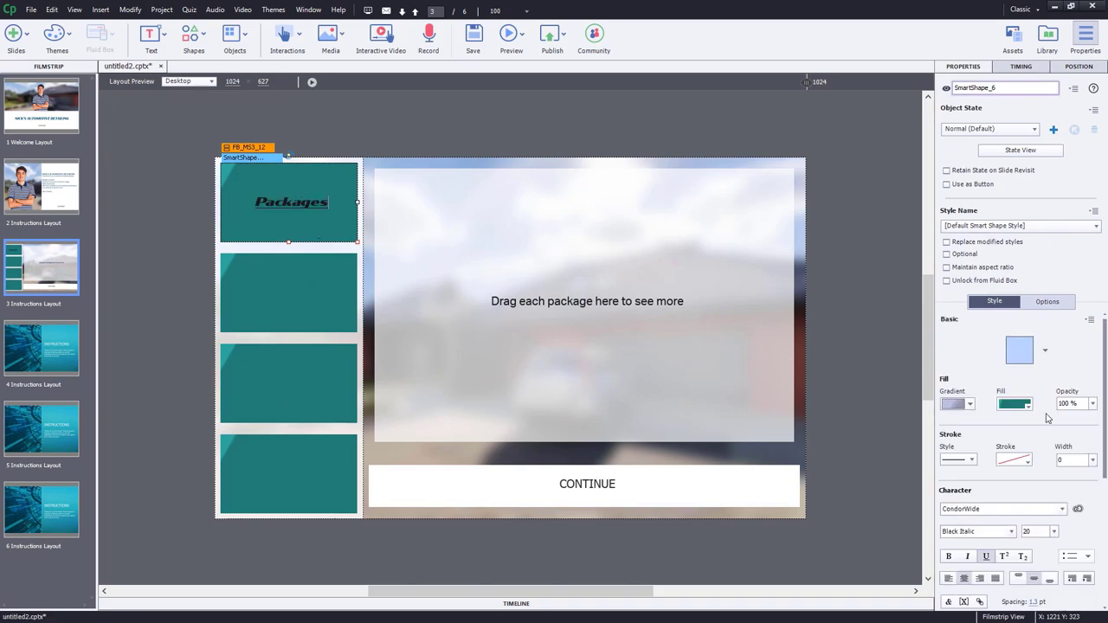
Set the Packages rectangle's fill opacity to 0% so only its heading text shows
{"action": "left_click", "coordinate": [1093, 403]}
{"action": "left_click", "coordinate": [1094, 423]}
{"action": "type", "text": "0"}
{"action": "key", "text": "Return"}
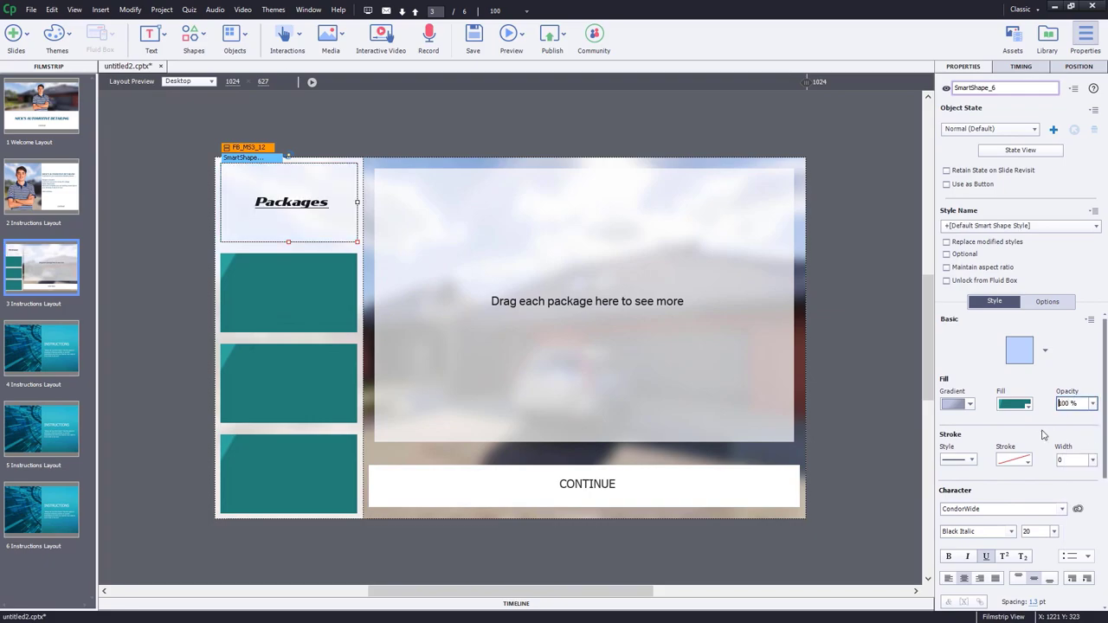
Label the three remaining rectangles "Bronze", "Silver" and "Gold" from top to bottom
{"action": "double_click", "coordinate": [295, 295]}
{"action": "type", "text": "Bronze"}
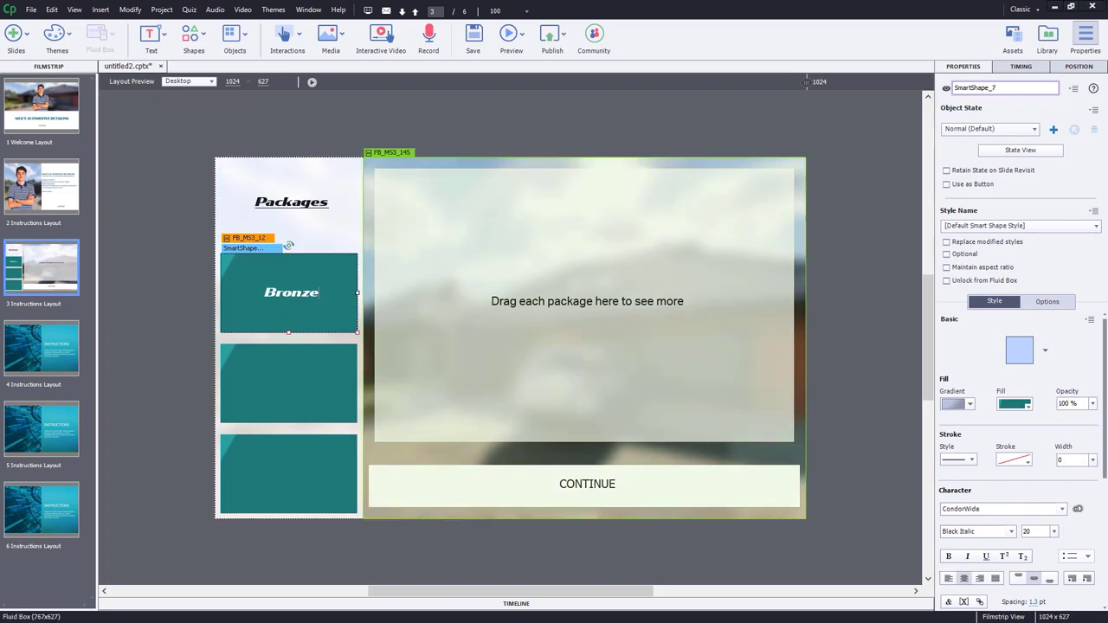
{"action": "double_click", "coordinate": [291, 383]}
{"action": "type", "text": "Silver"}
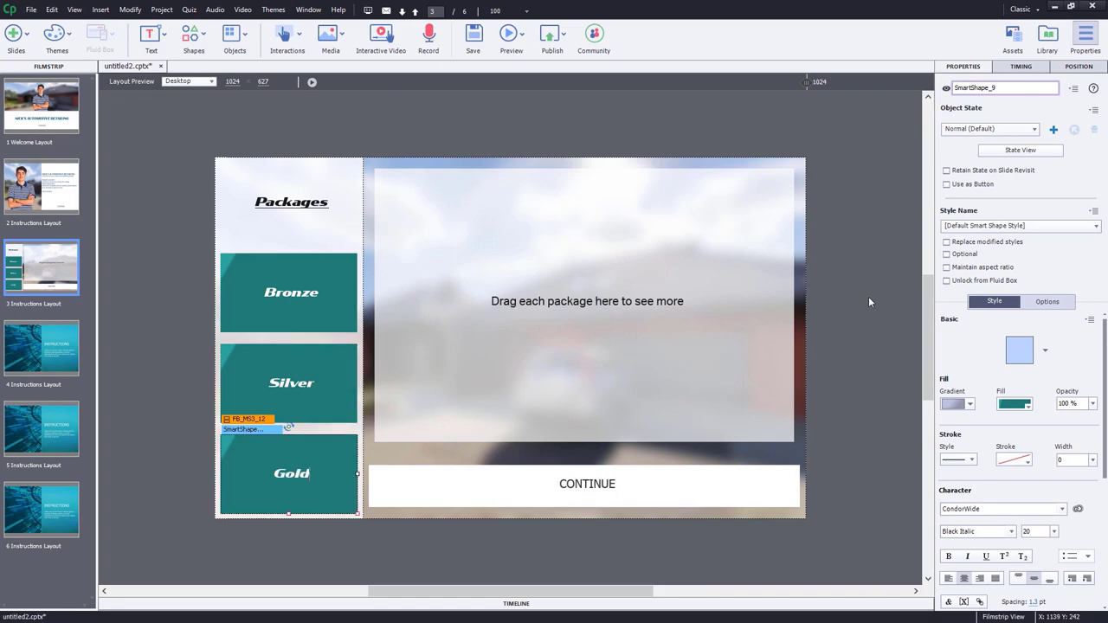
{"action": "left_click", "coordinate": [869, 296]}
Apply matching bronze, silver and gold metal image fills to the Bronze, Silver and Gold rectangles
{"action": "left_click", "coordinate": [306, 280]}
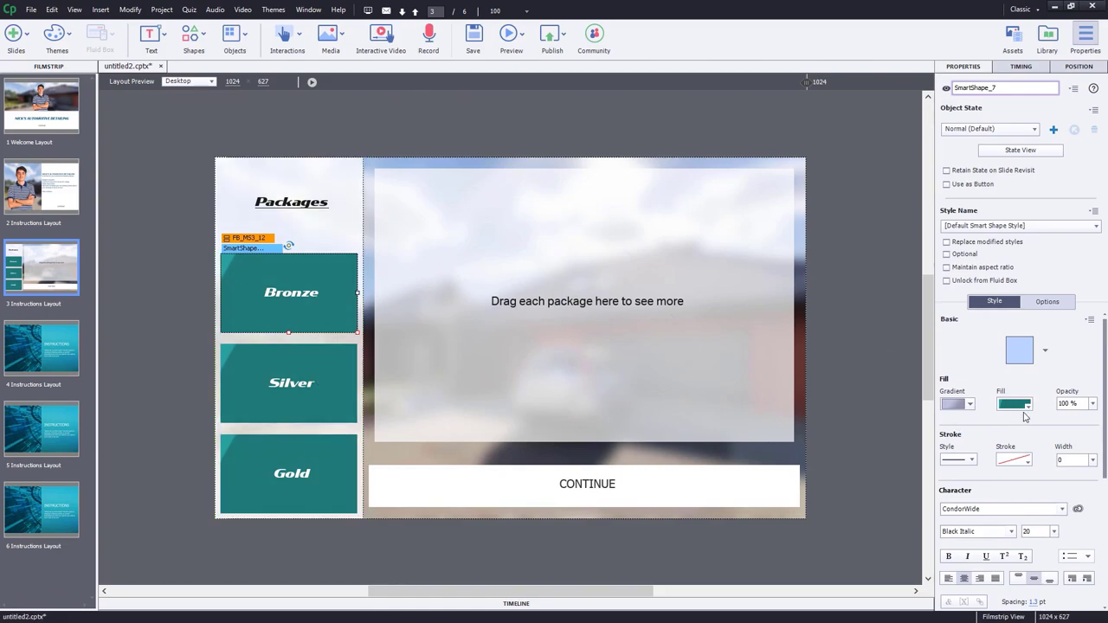
{"action": "left_click", "coordinate": [969, 405]}
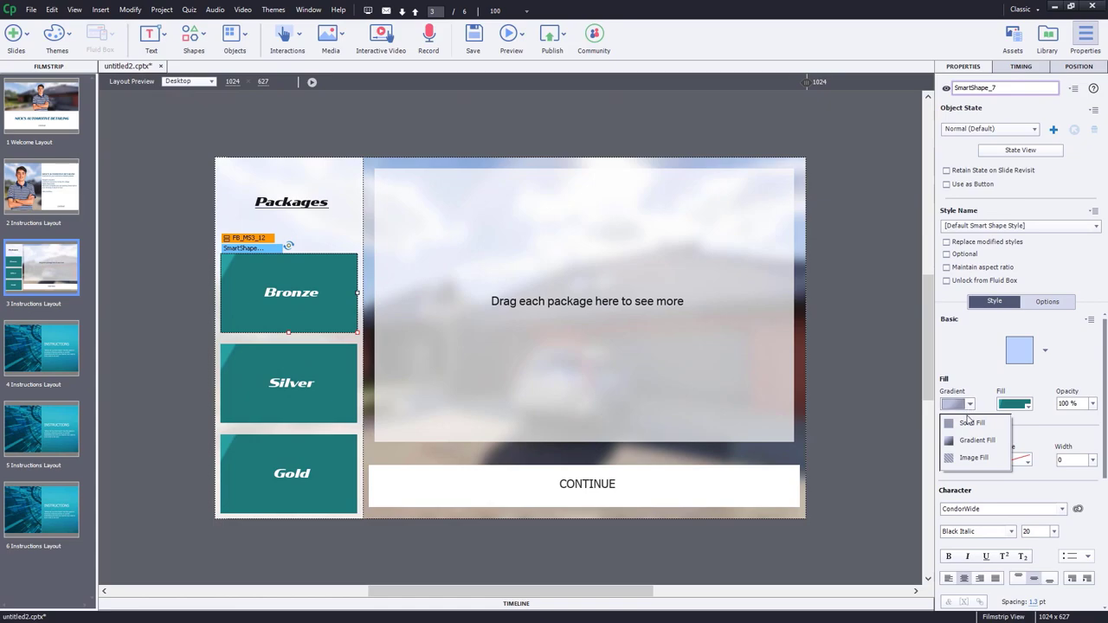
{"action": "left_click", "coordinate": [974, 458]}
{"action": "left_click", "coordinate": [572, 356]}
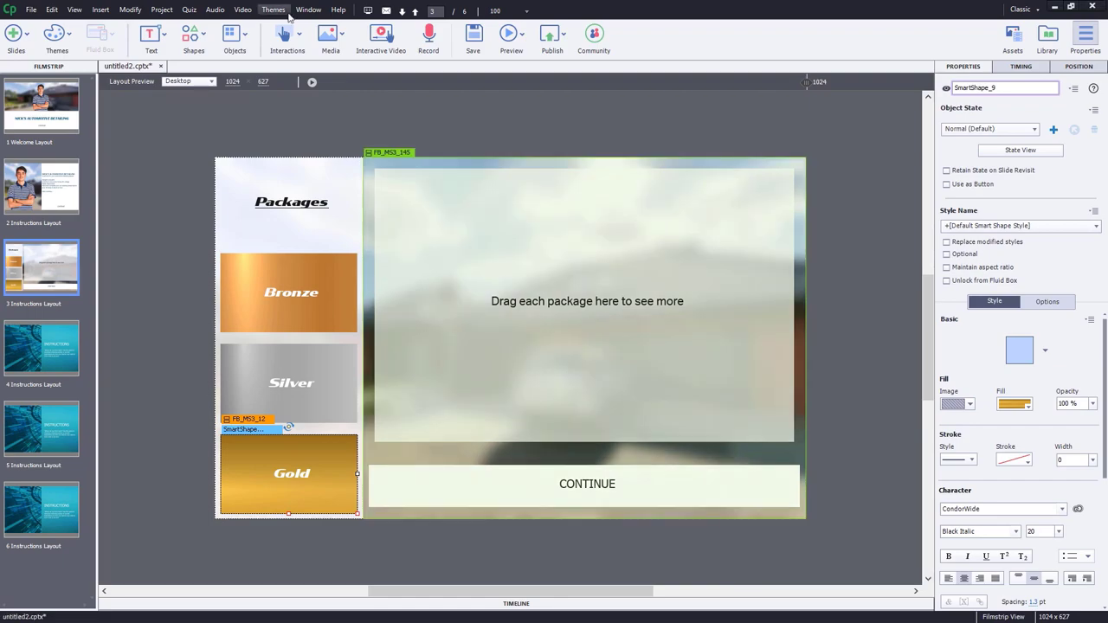
Create a new drag-and-drop interaction on slide 3 and move its Submit button off the slide, just below it
{"action": "left_click", "coordinate": [308, 10]}
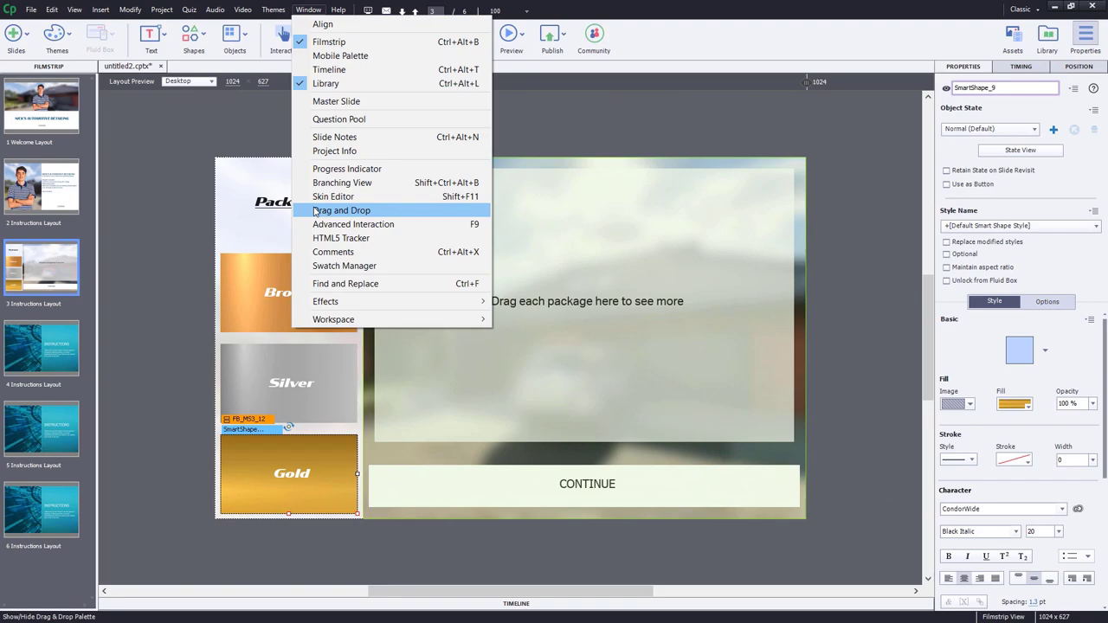
{"action": "left_click", "coordinate": [357, 211]}
{"action": "left_click_drag", "start_coordinate": [363, 192], "coordinate": [218, 516]}
{"action": "left_click", "coordinate": [1044, 68]}
{"action": "left_click", "coordinate": [1097, 87]}
{"action": "left_click_drag", "start_coordinate": [762, 461], "coordinate": [563, 558]}
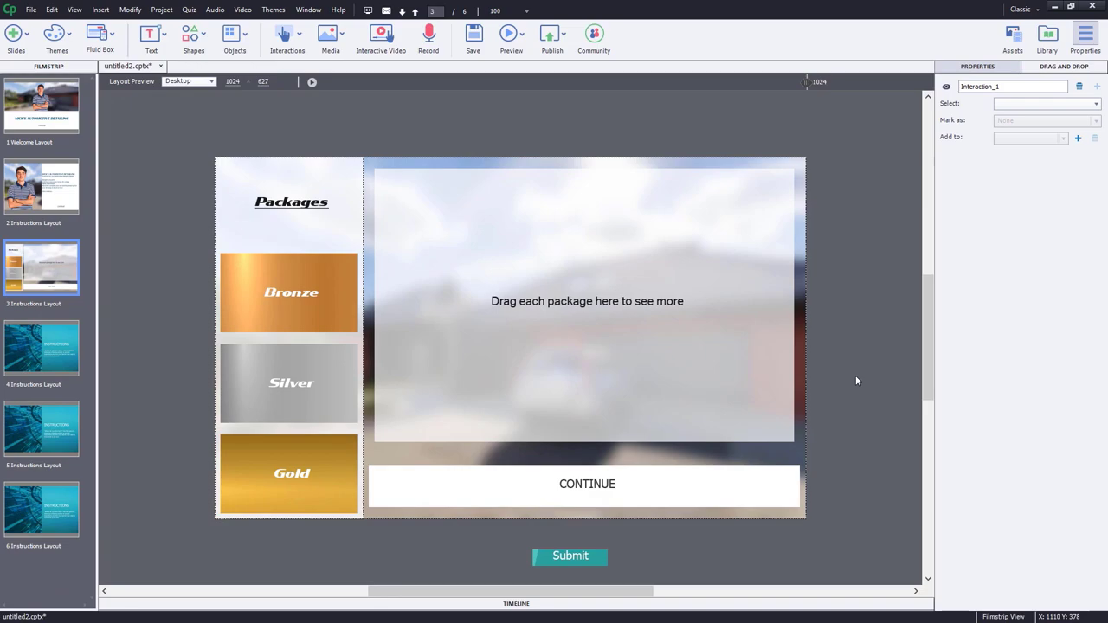
Mark the Bronze, Silver and Gold shapes together as drag sources
{"action": "left_click", "coordinate": [320, 277]}
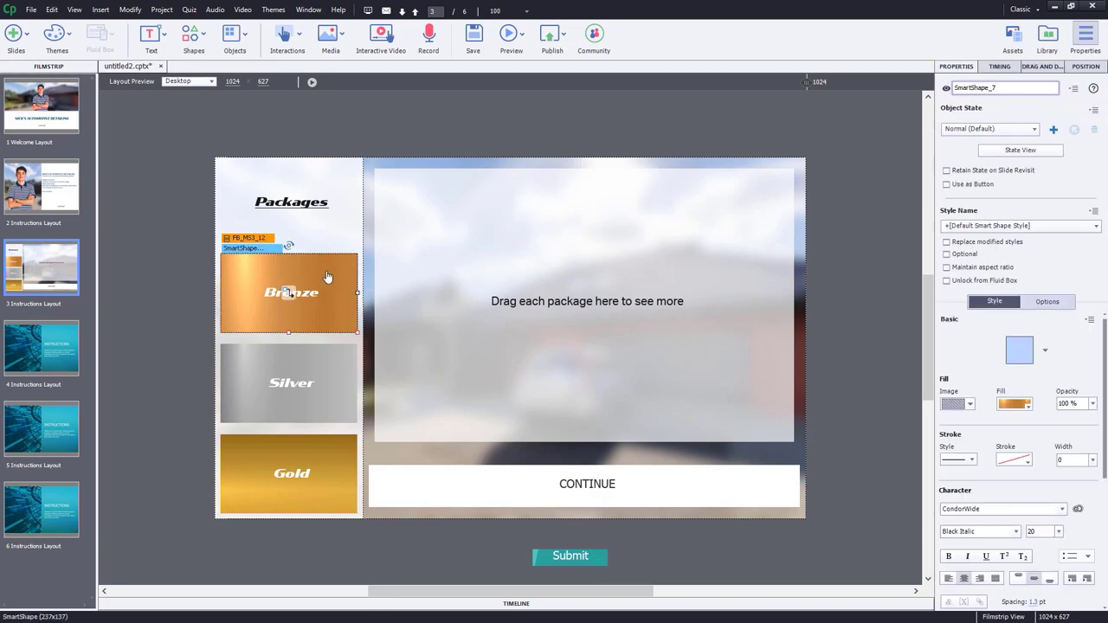
{"action": "left_click", "coordinate": [322, 390], "text": "shift"}
{"action": "left_click", "coordinate": [329, 468], "text": "shift"}
{"action": "left_click", "coordinate": [1046, 68]}
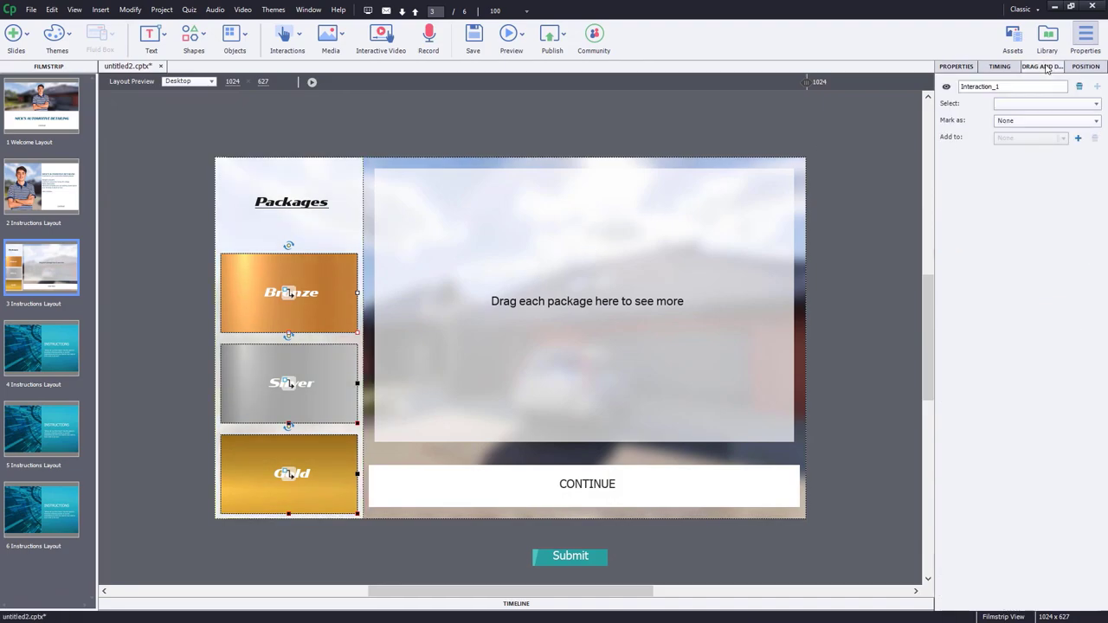
{"action": "left_click", "coordinate": [1026, 122]}
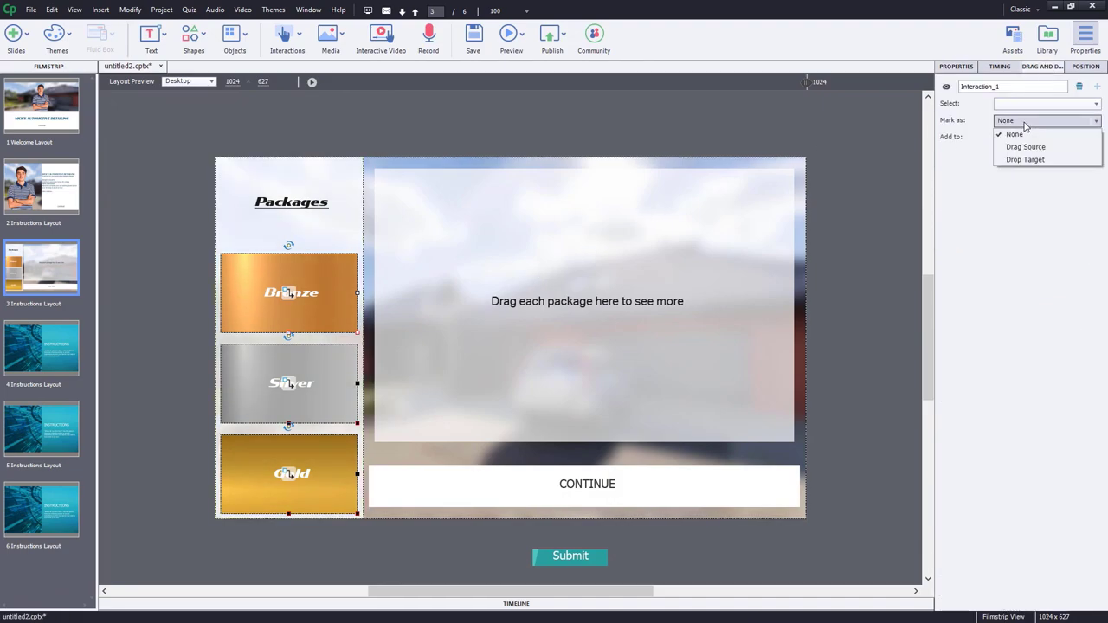
{"action": "left_click", "coordinate": [1025, 147]}
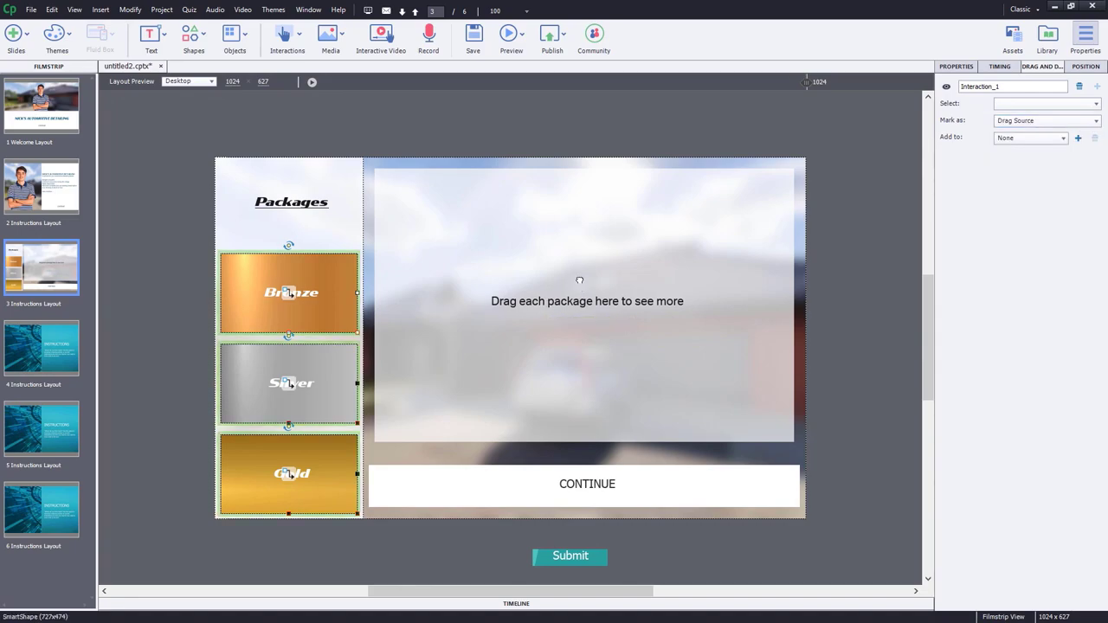
Mark the large "Drag each package here to see more" shape as the drop target
{"action": "left_click", "coordinate": [581, 299]}
{"action": "left_click", "coordinate": [1022, 121]}
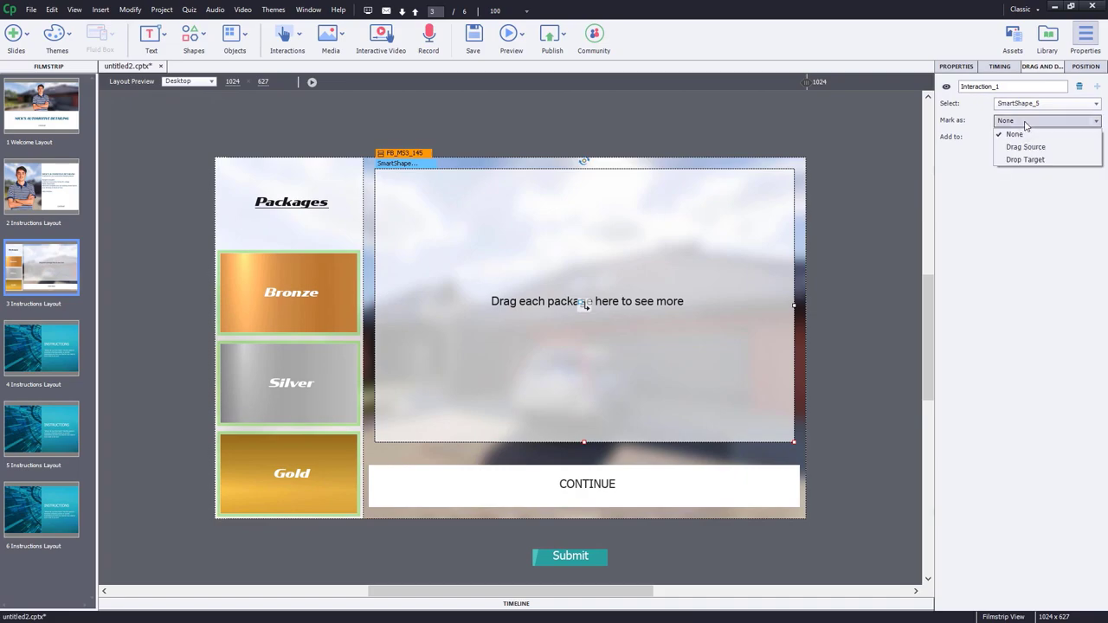
{"action": "left_click", "coordinate": [1024, 159]}
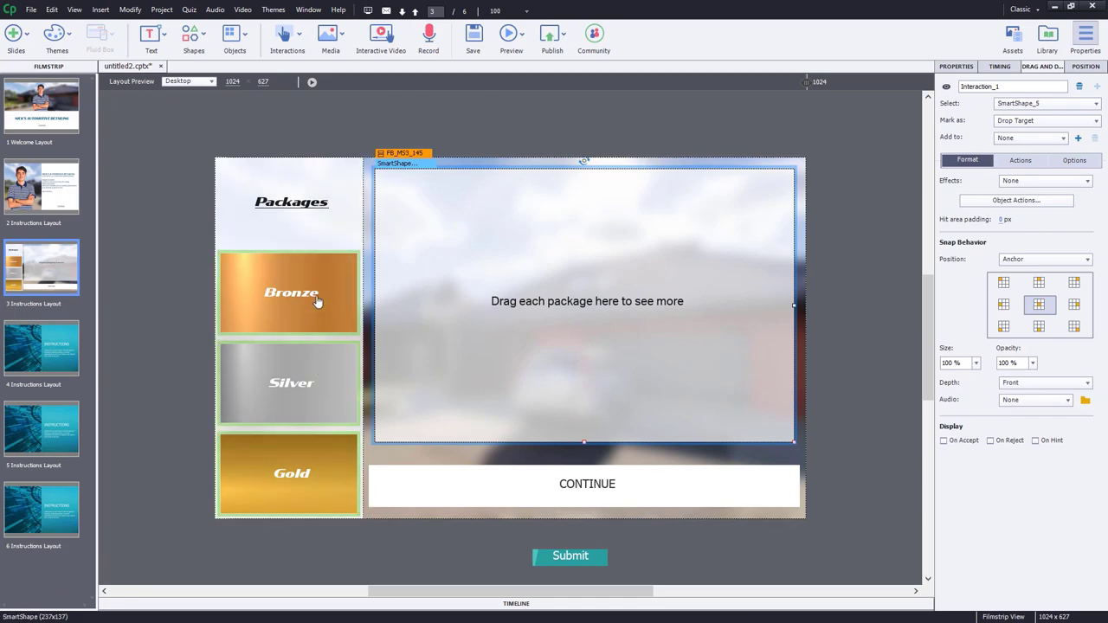
Set the drop target's snap behavior to size 0%, opacity 0% and Absolute position
{"action": "left_click", "coordinate": [976, 364]}
{"action": "left_click", "coordinate": [986, 377]}
{"action": "left_click", "coordinate": [1033, 363]}
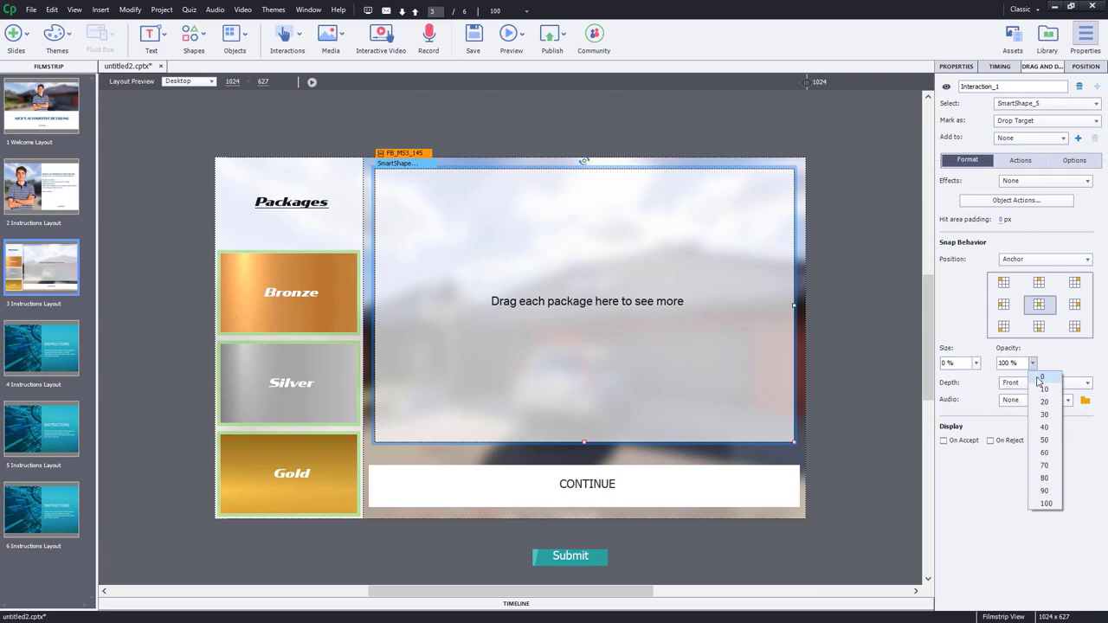
{"action": "left_click", "coordinate": [1042, 379]}
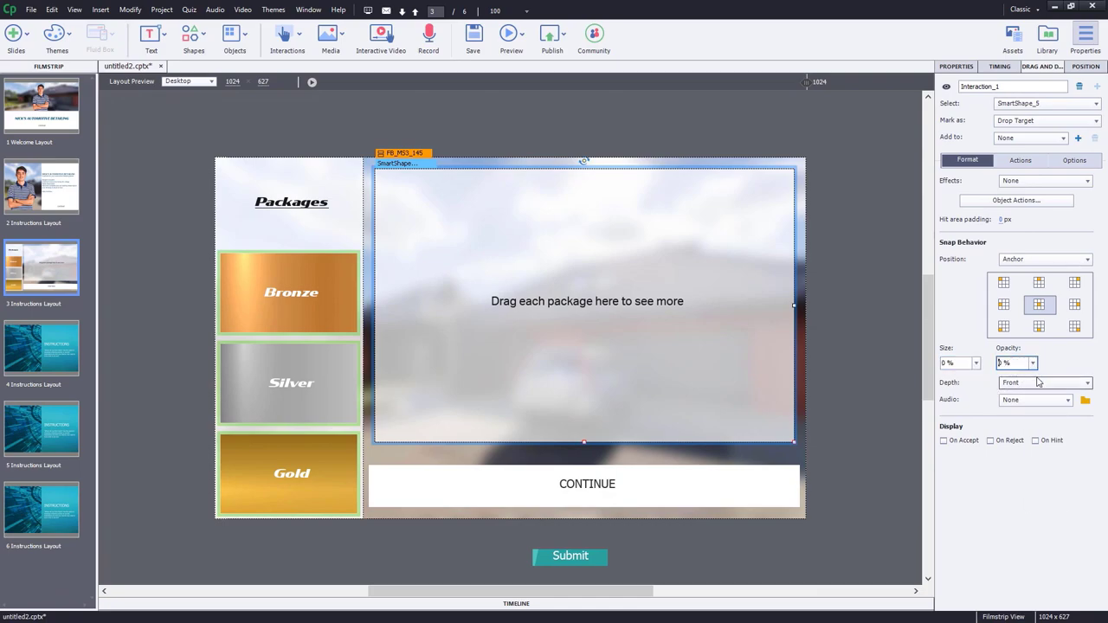
{"action": "left_click", "coordinate": [1033, 264]}
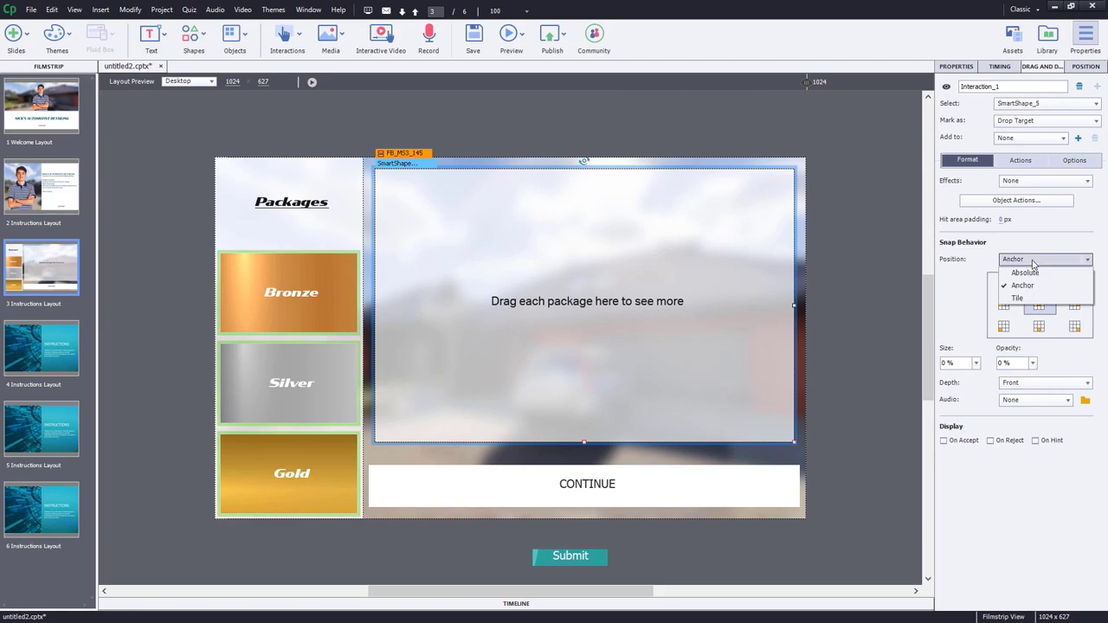
{"action": "left_click", "coordinate": [1032, 271]}
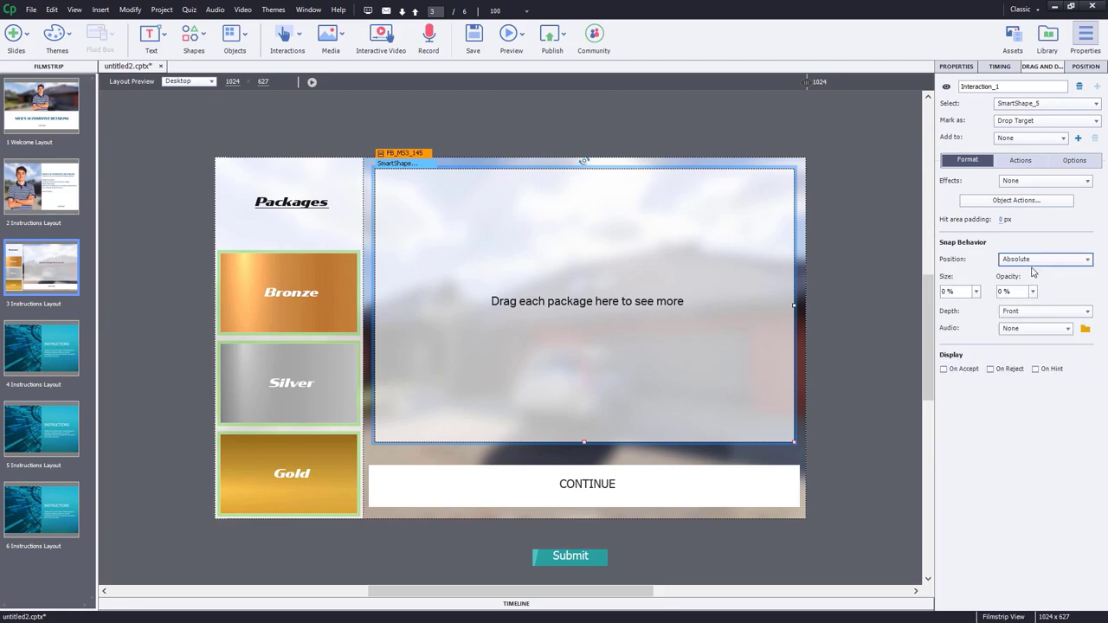
{"action": "left_click", "coordinate": [866, 277]}
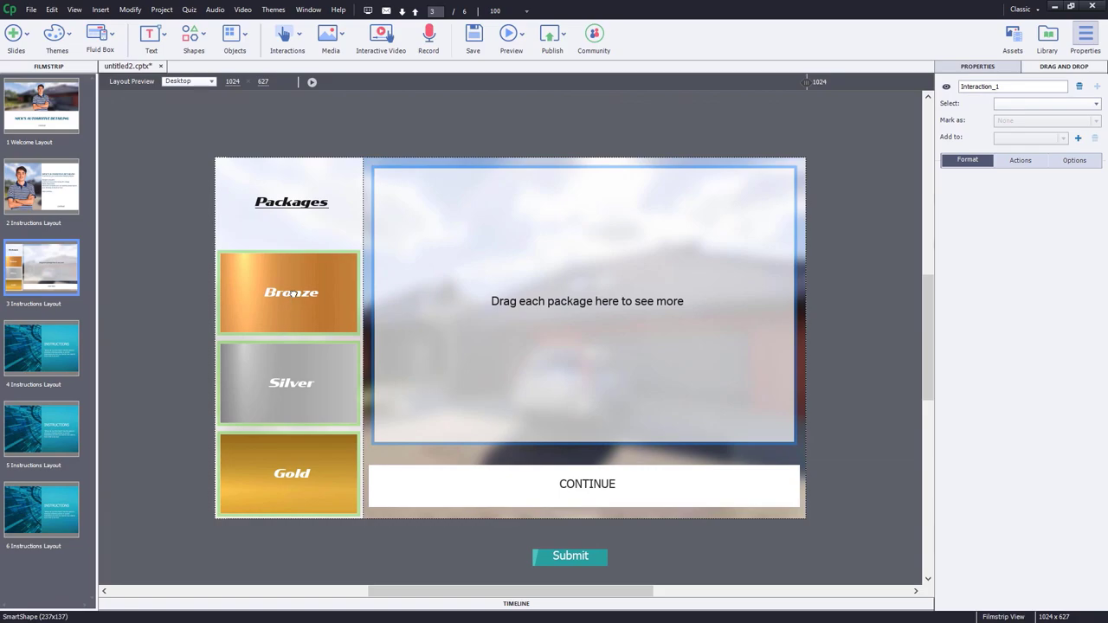
Rename the Bronze shape BRONZE_DRAG_OBJECT and select the Silver shape for renaming
{"action": "left_click", "coordinate": [293, 295]}
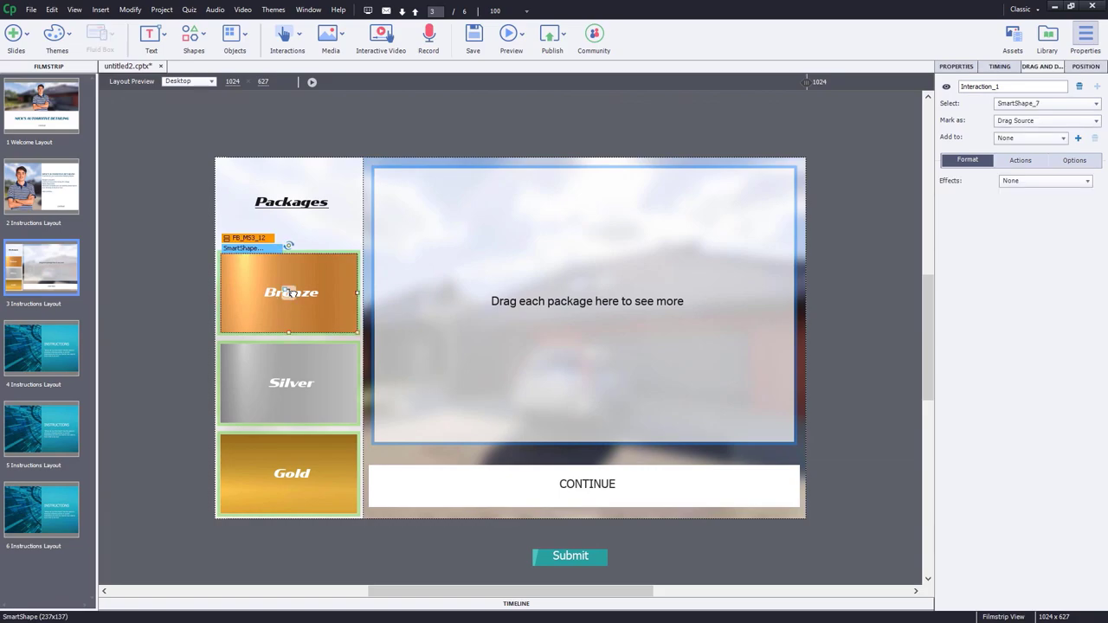
{"action": "left_click", "coordinate": [956, 67]}
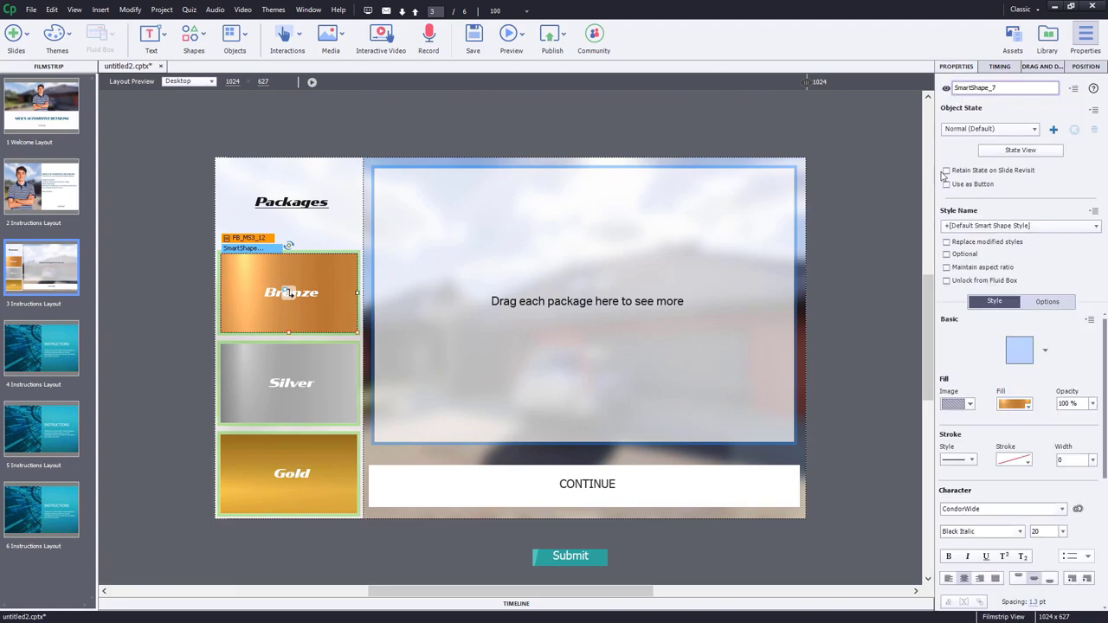
{"action": "double_click", "coordinate": [1006, 87]}
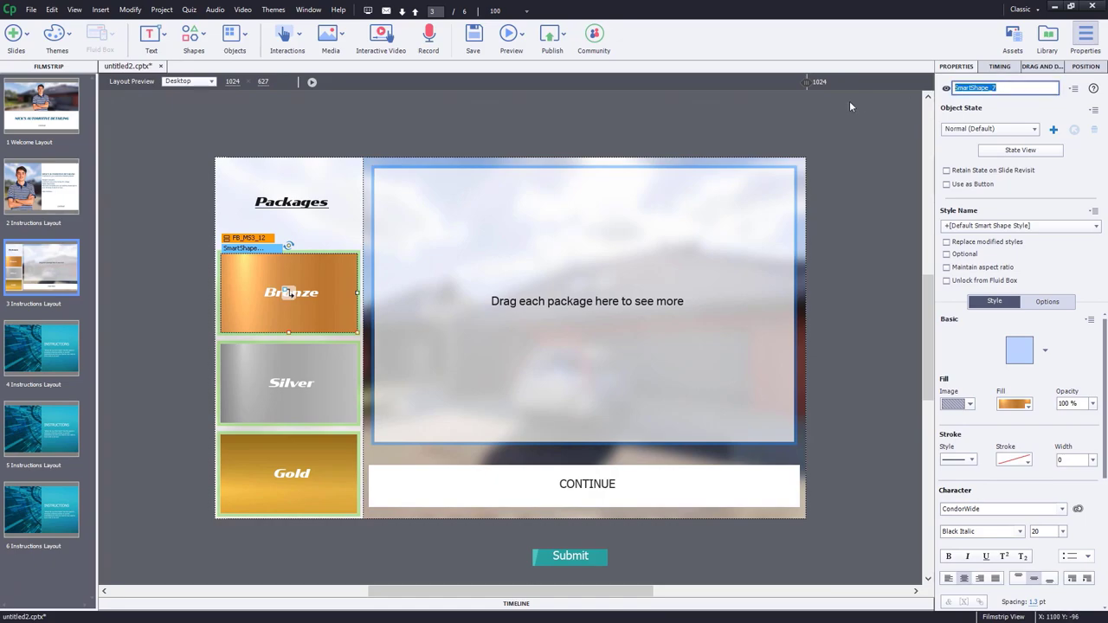
{"action": "type", "text": "BRONZE DRAG OBJECT"}
{"action": "key", "text": "Return"}
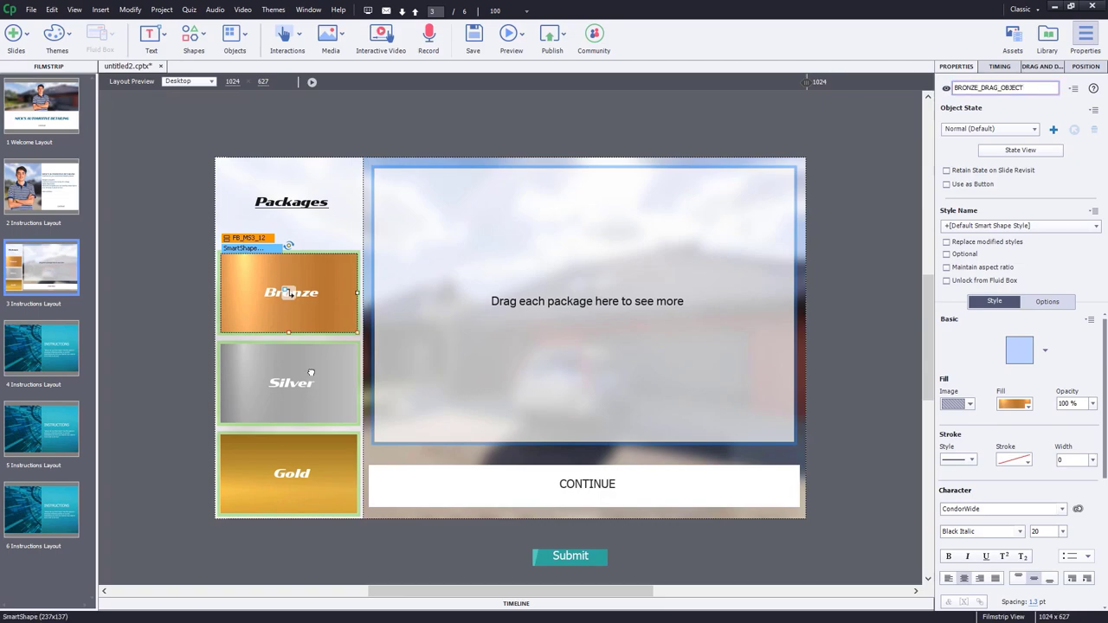
{"action": "left_click", "coordinate": [310, 373]}
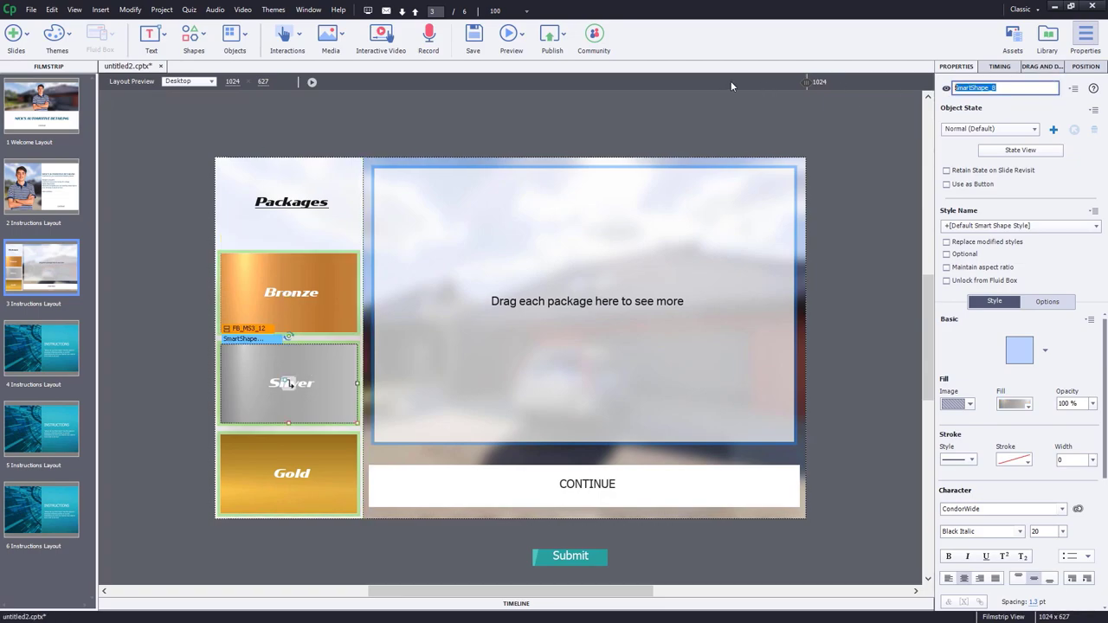
Rename the large "Drag each package here to see more" shape as DROP TARGET
{"action": "left_click", "coordinate": [600, 288]}
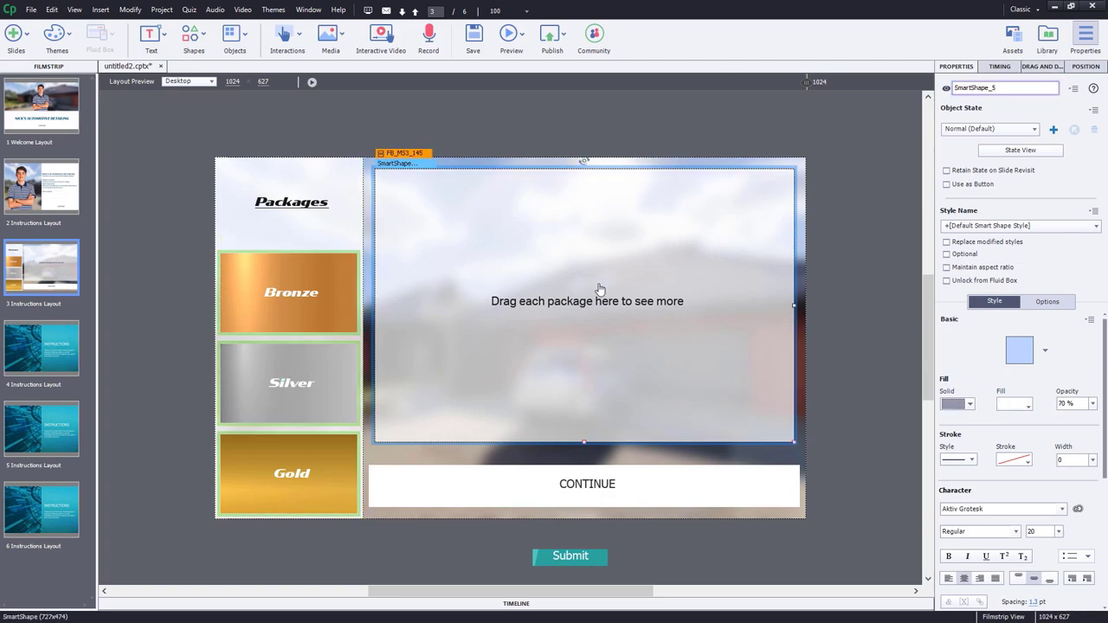
{"action": "double_click", "coordinate": [1006, 86]}
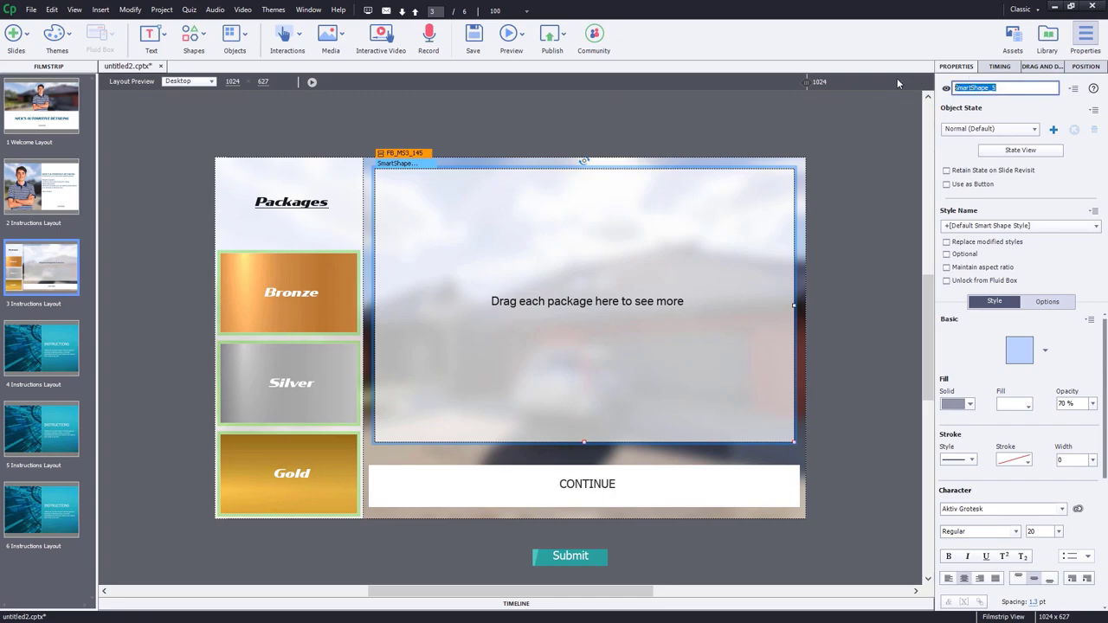
{"action": "type", "text": "DROP TARGET"}
{"action": "key", "text": "Return"}
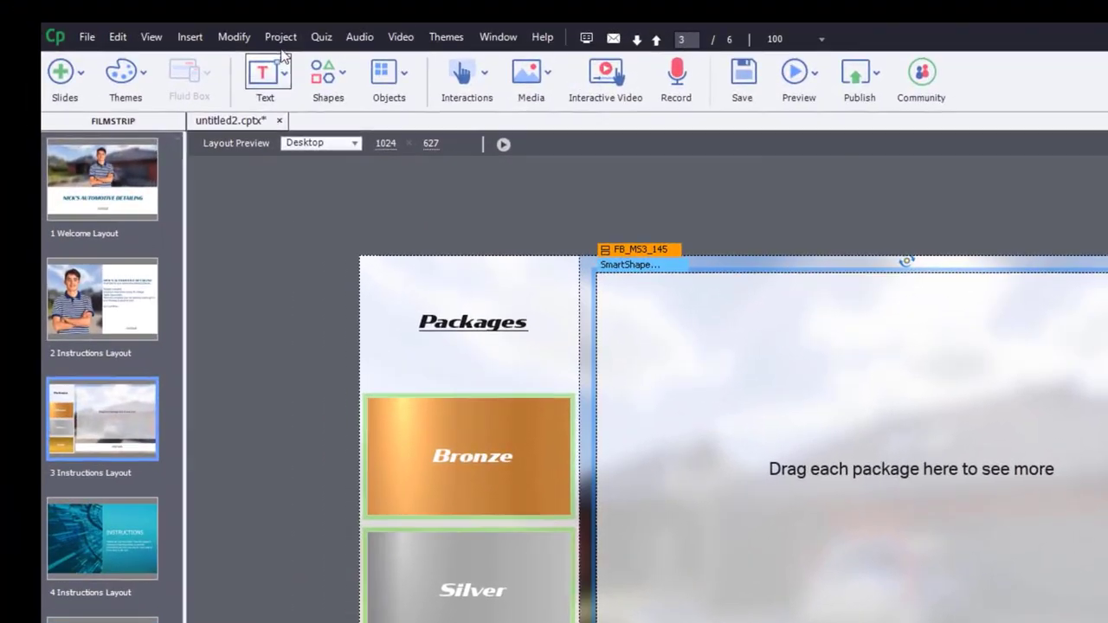
Create a user variable named _SELECTED_PACKAGE from within the project's advanced actions
{"action": "left_click", "coordinate": [280, 38]}
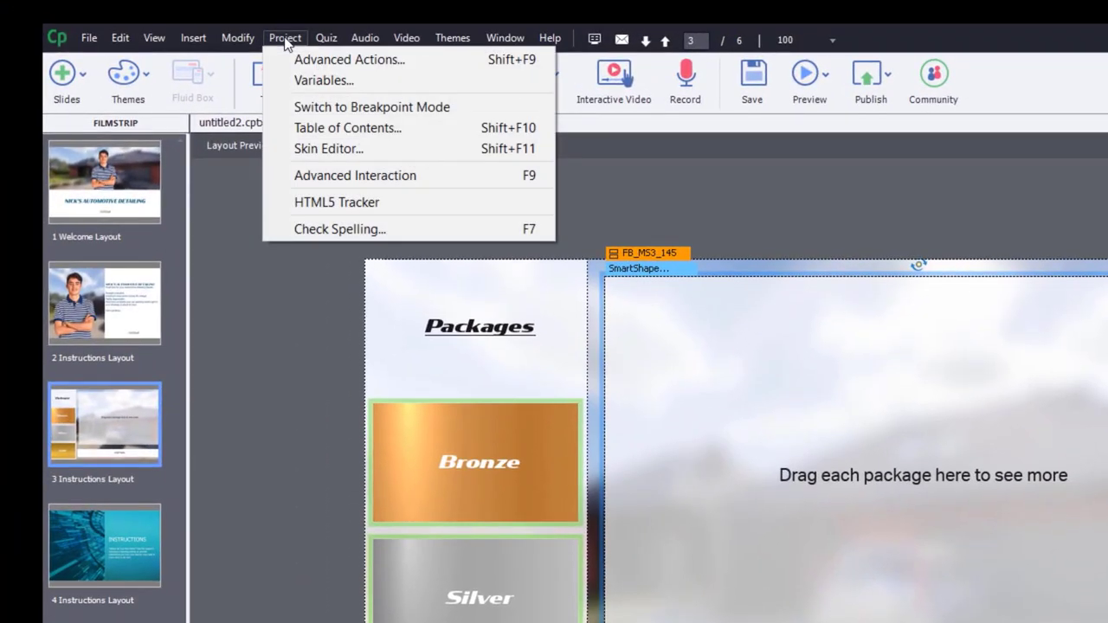
{"action": "left_click", "coordinate": [284, 57]}
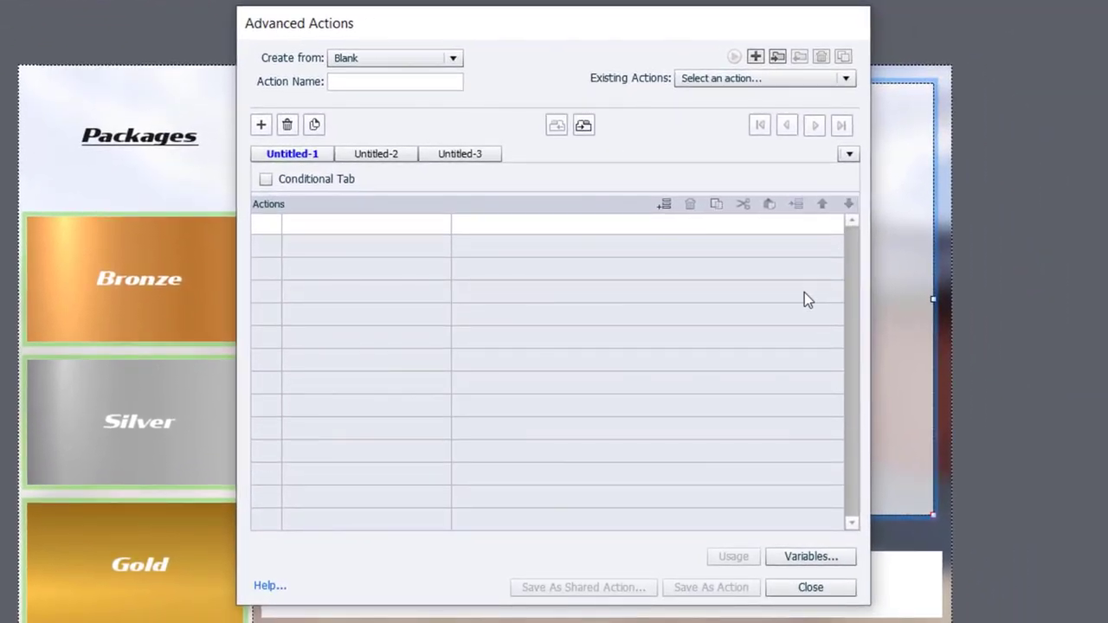
{"action": "left_click", "coordinate": [812, 559]}
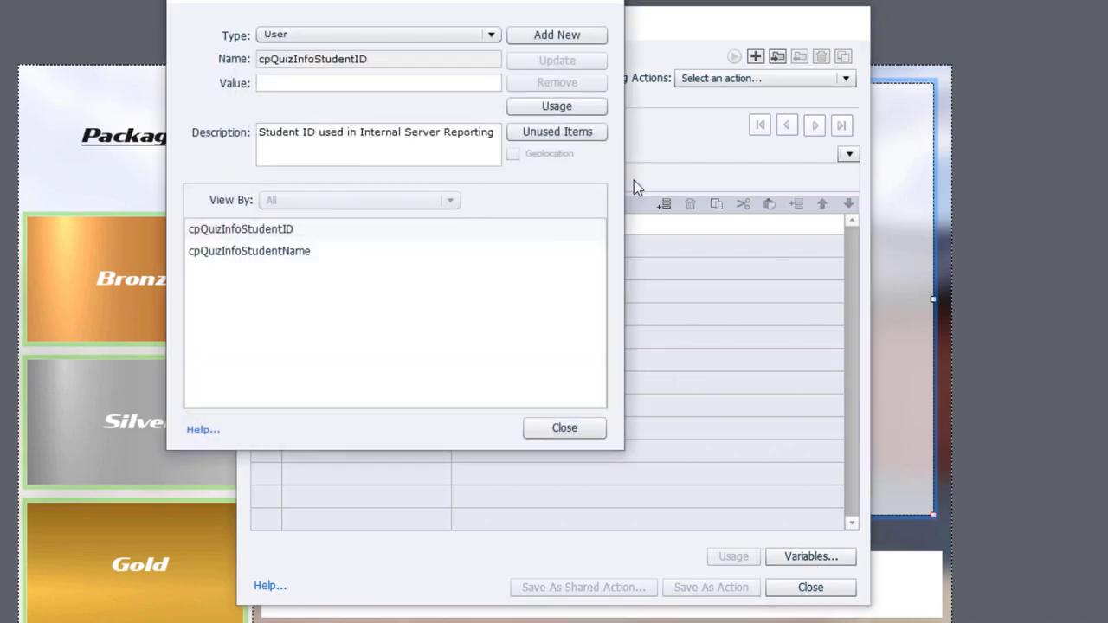
{"action": "left_click", "coordinate": [556, 37]}
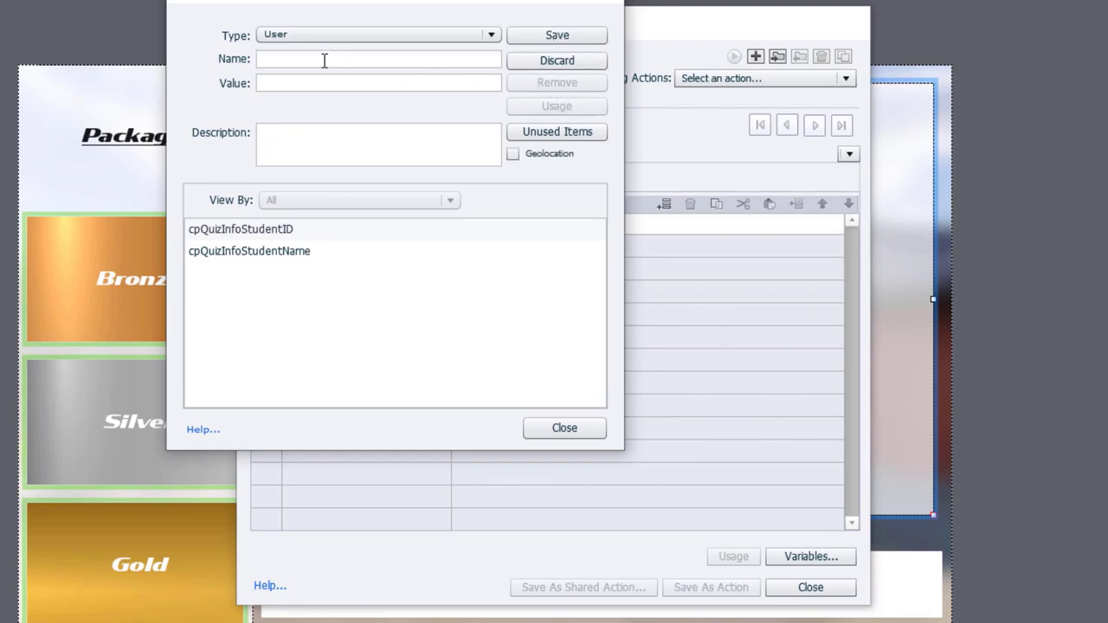
{"action": "type", "text": "_SELECTED_PACKAGE"}
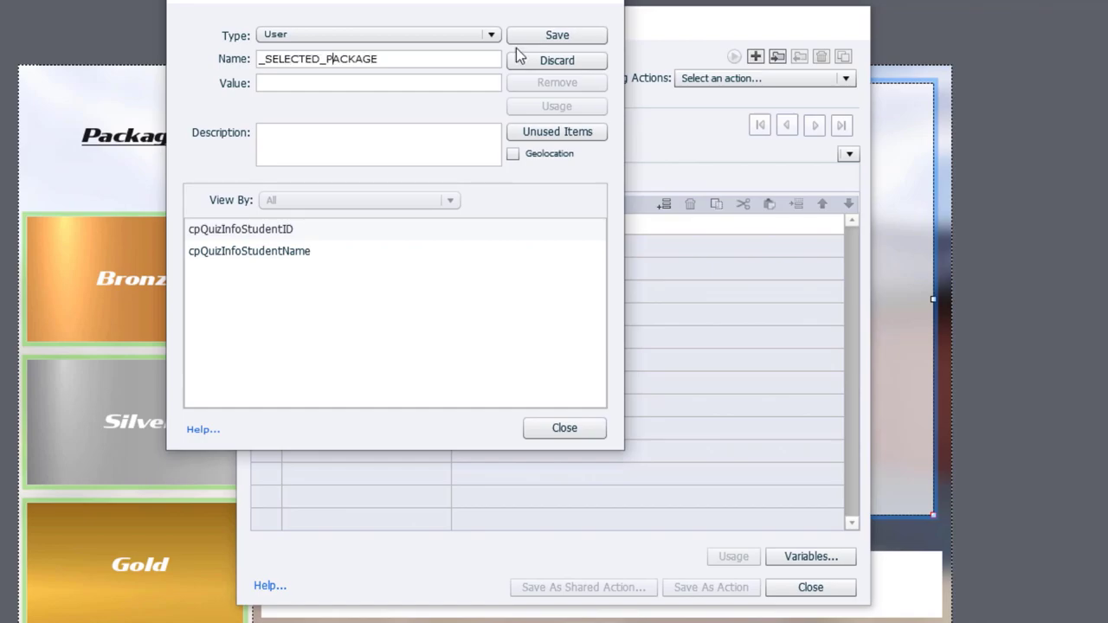
{"action": "left_click", "coordinate": [559, 35]}
{"action": "left_click", "coordinate": [596, 433]}
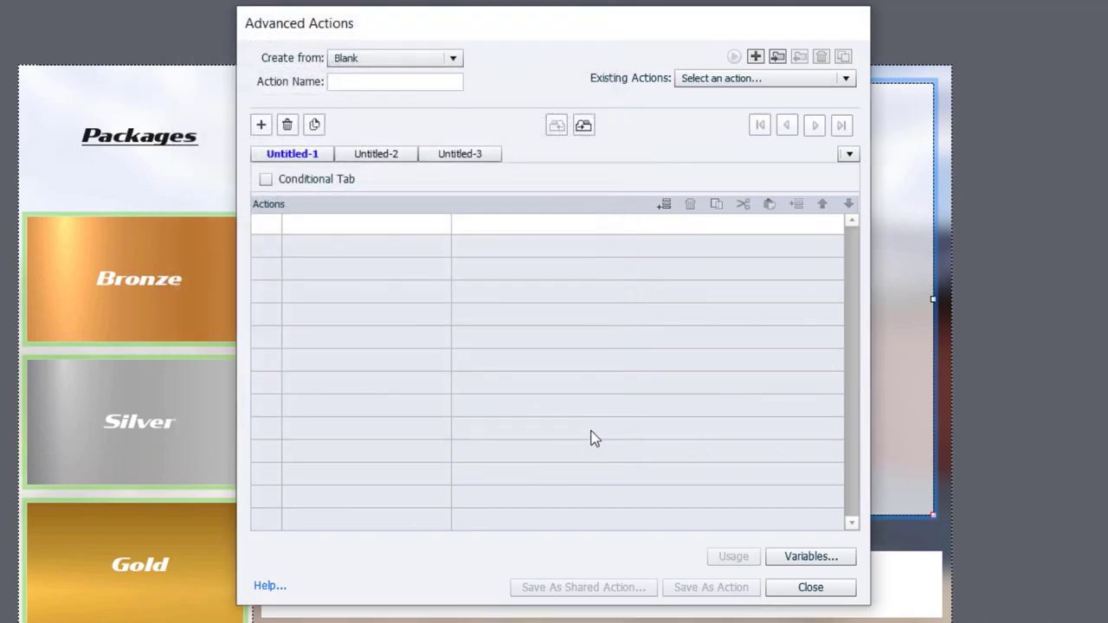
Name the new advanced action SELECTING_PACKAGE
{"action": "left_click", "coordinate": [391, 84]}
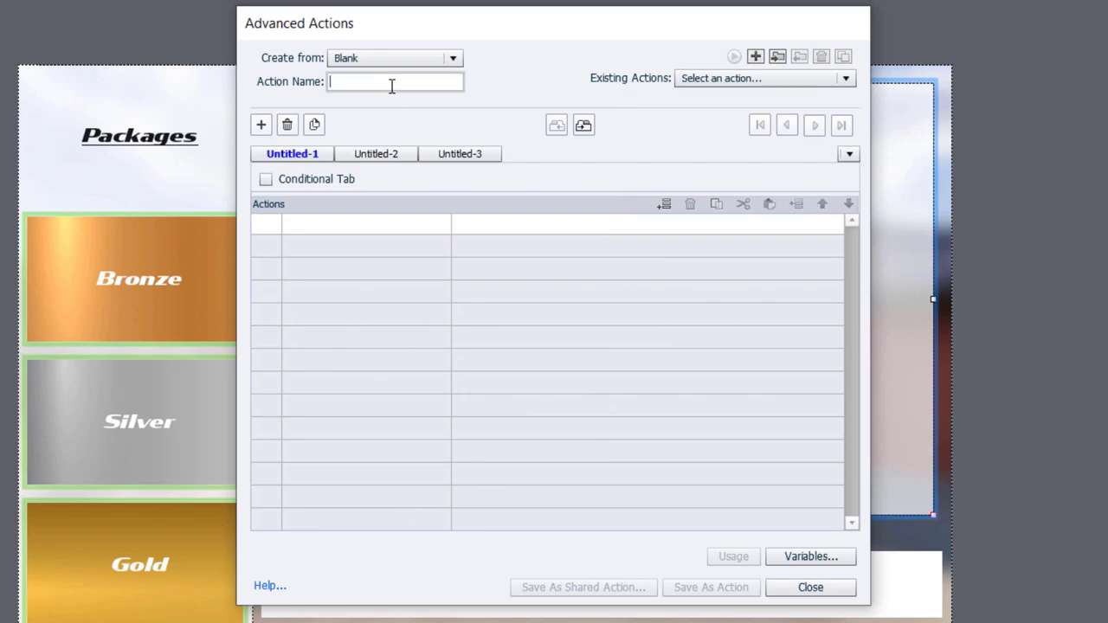
{"action": "type", "text": "SELECTED"}
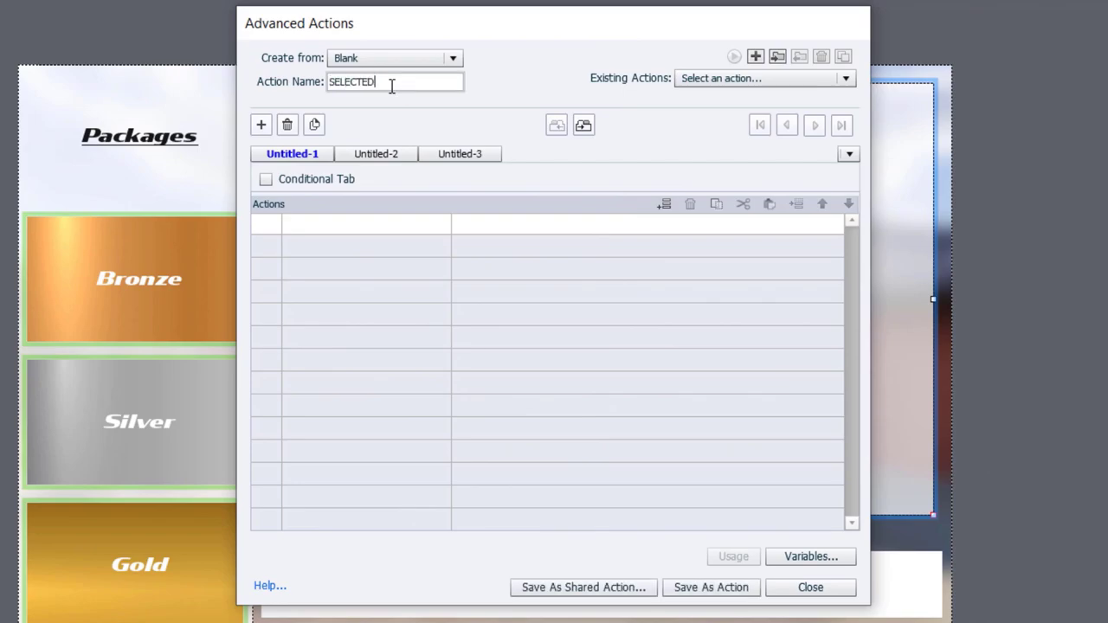
{"action": "key", "text": "BackSpace"}
{"action": "key", "text": "BackSpace"}
{"action": "type", "text": "ING_PACKAGE"}
Add an Assign action that sets the variable _SELECTED_PACKAGE to the literal value Bronze
{"action": "left_click", "coordinate": [322, 224]}
{"action": "type", "text": "a"}
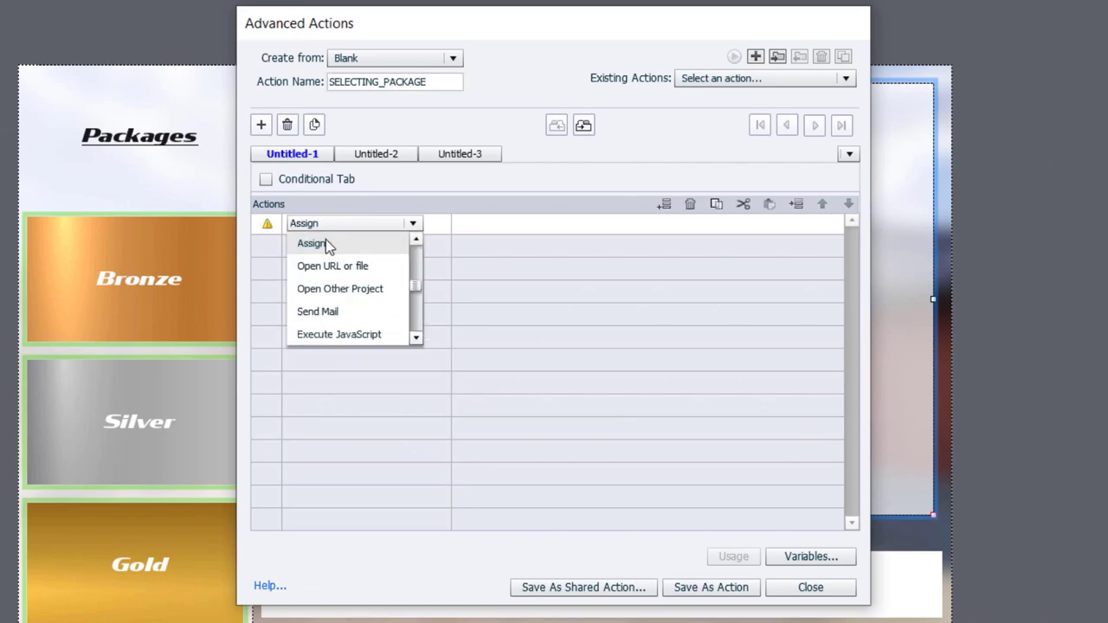
{"action": "left_click", "coordinate": [326, 241]}
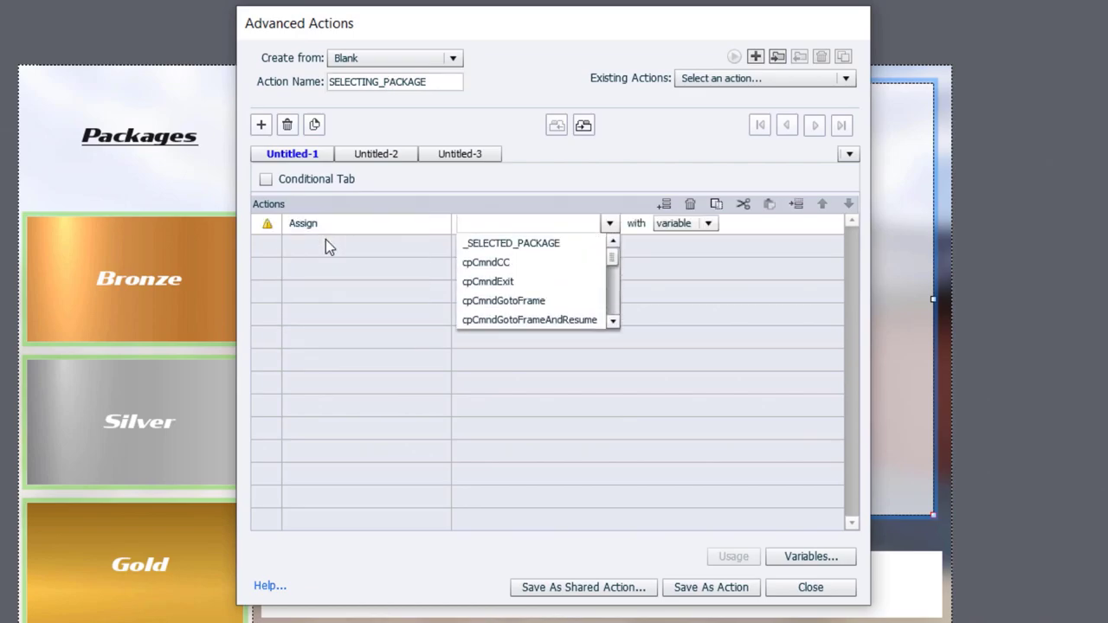
{"action": "left_click", "coordinate": [502, 244]}
{"action": "left_click", "coordinate": [656, 223]}
{"action": "left_click", "coordinate": [633, 257]}
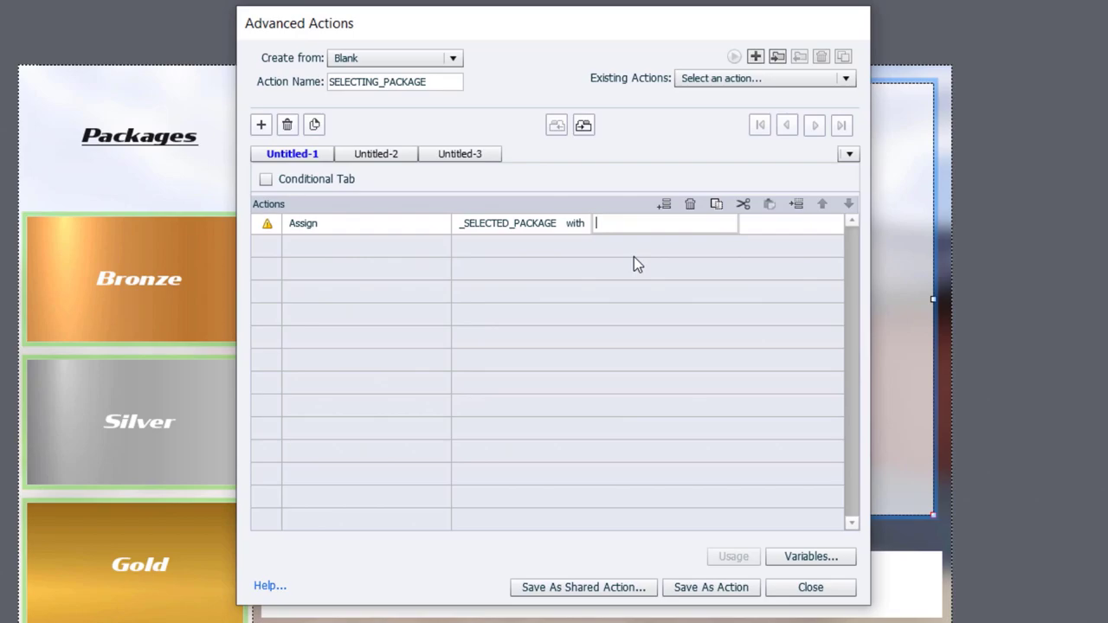
{"action": "type", "text": "Bronze"}
{"action": "key", "text": "Return"}
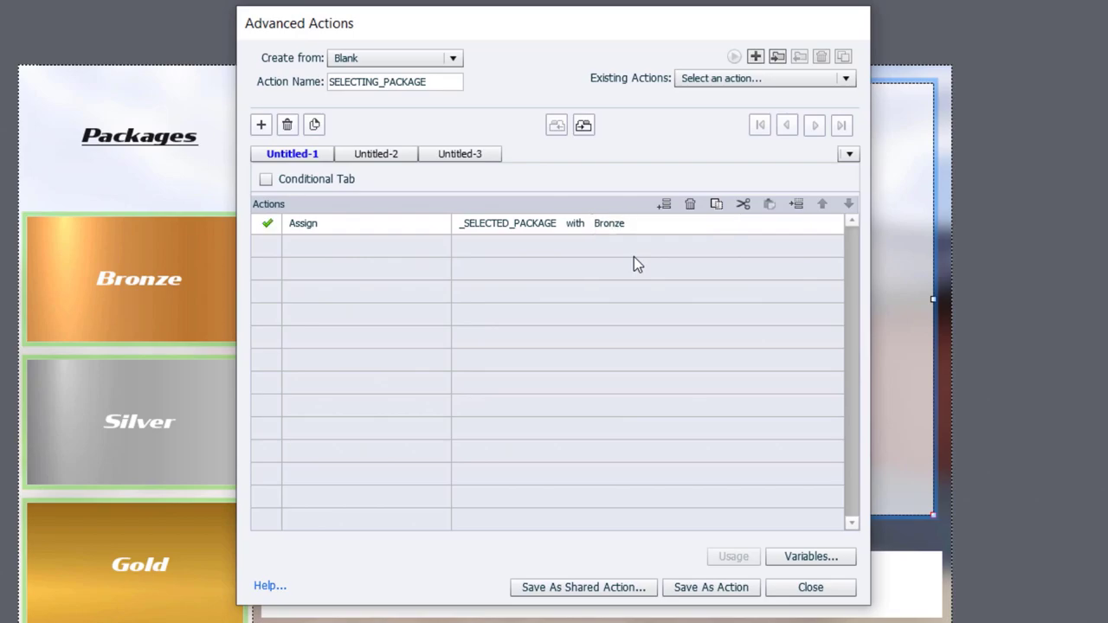
Add an action changing the state of DROP_TARGET to BRONZE and save the advanced action
{"action": "left_click", "coordinate": [322, 244]}
{"action": "scroll", "coordinate": [346, 311], "scroll_direction": "down", "scroll_amount": 5}
{"action": "left_click", "coordinate": [332, 265]}
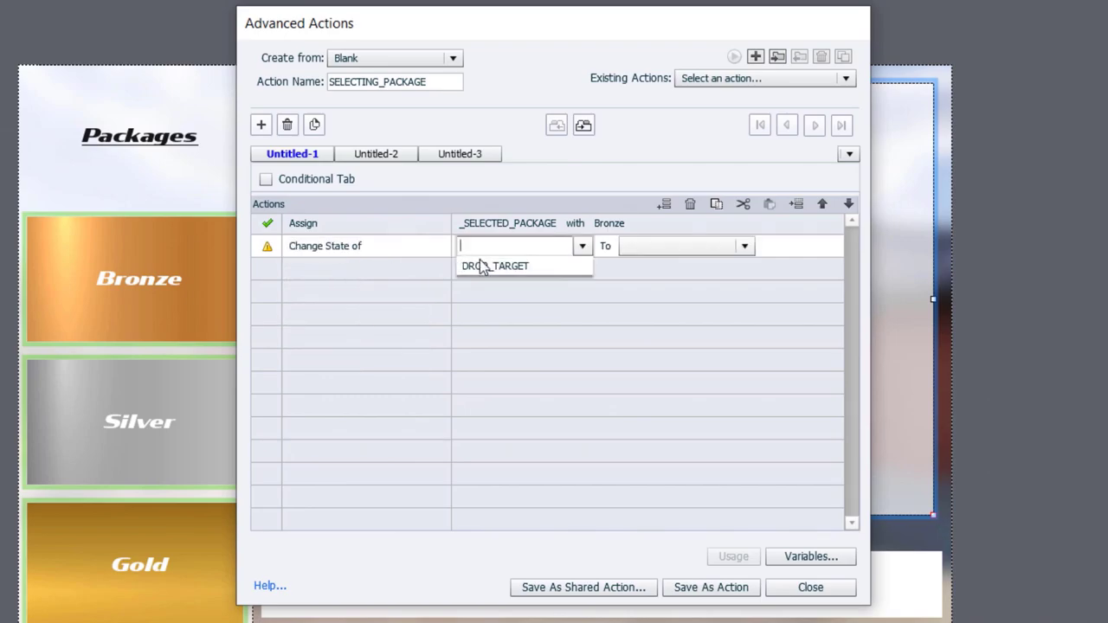
{"action": "left_click", "coordinate": [494, 266]}
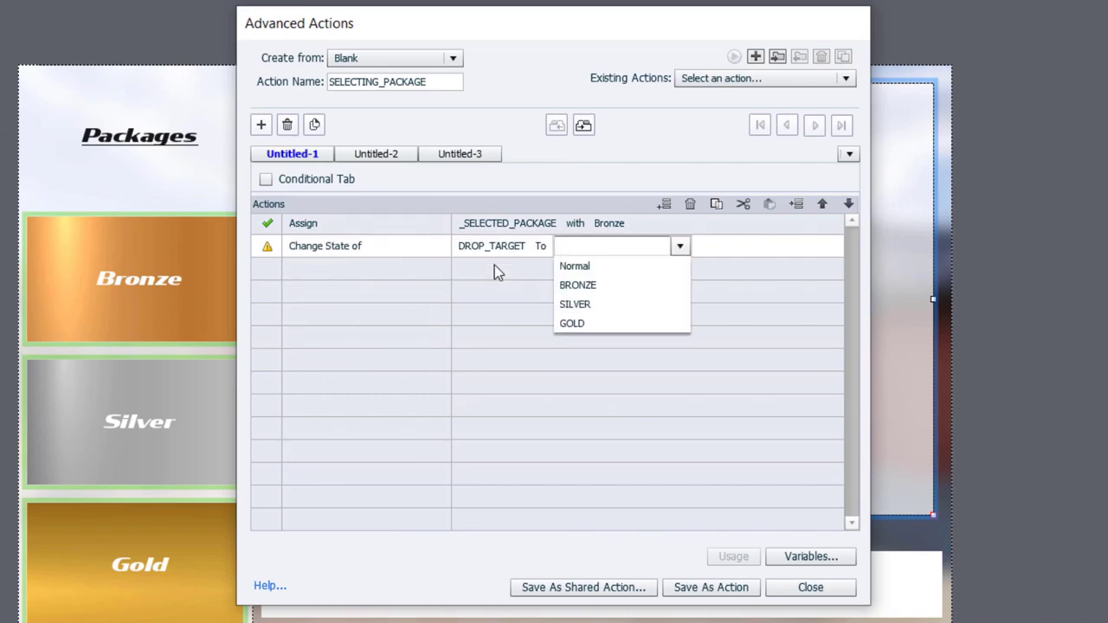
{"action": "left_click", "coordinate": [577, 285]}
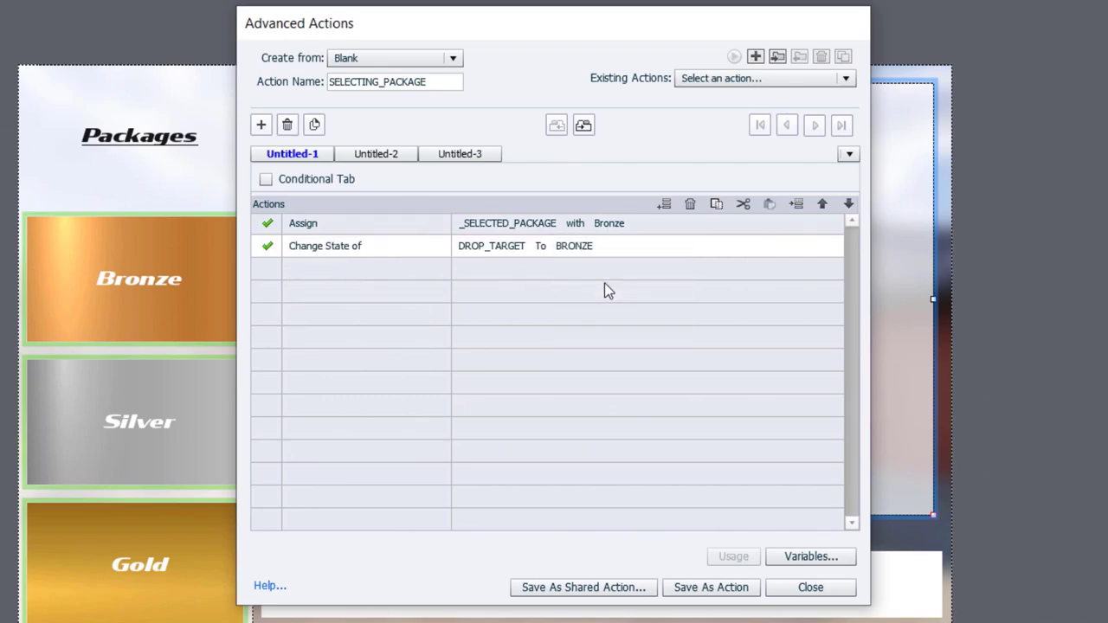
{"action": "left_click", "coordinate": [730, 589]}
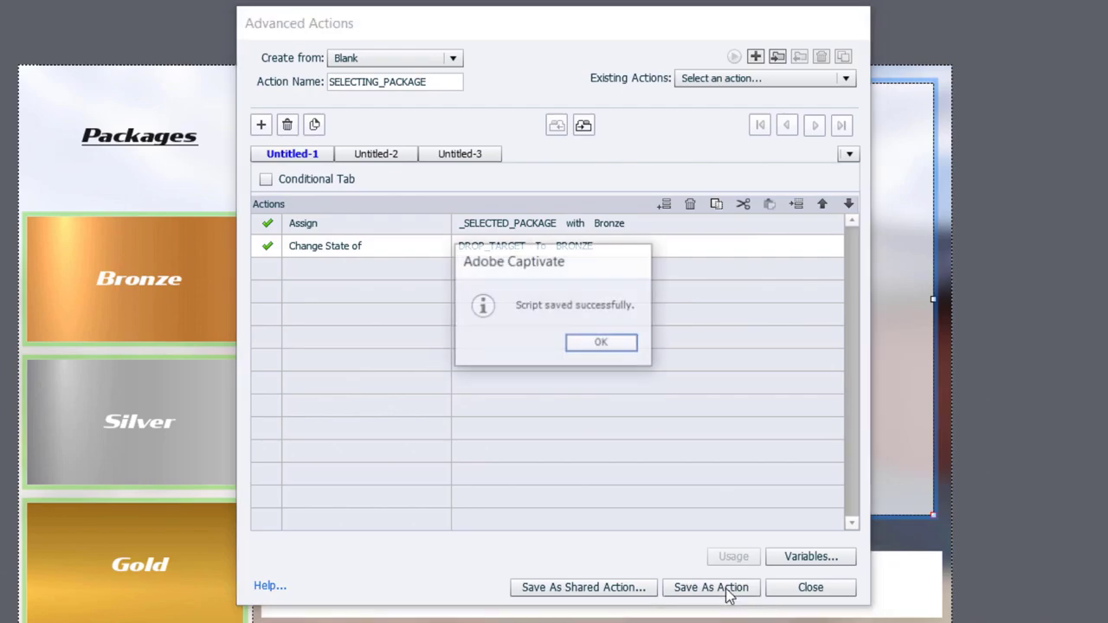
{"action": "left_click", "coordinate": [610, 345]}
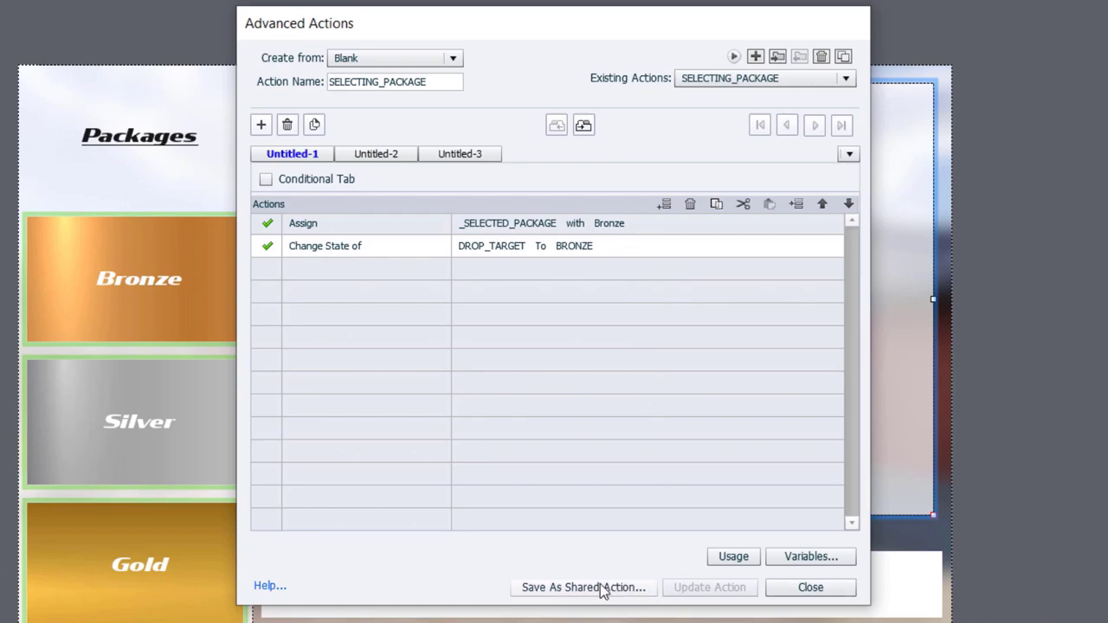
Prepare SELECTING_PACKAGE as a shared action, making Bronze a parameter described as "Name of Package"
{"action": "left_click", "coordinate": [604, 589]}
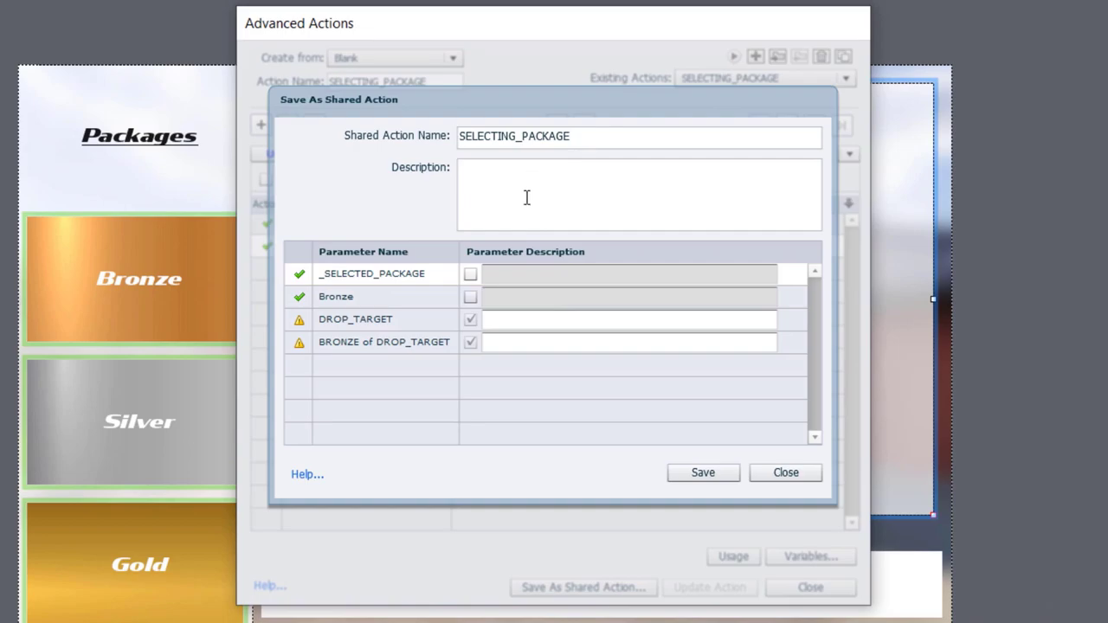
{"action": "left_click", "coordinate": [470, 297]}
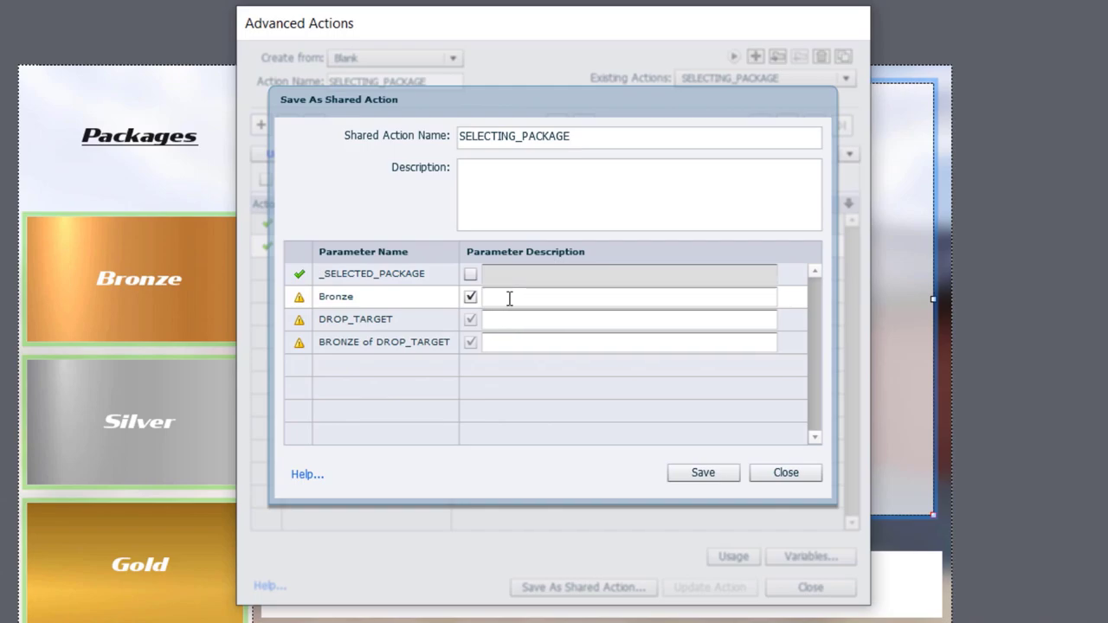
{"action": "left_click", "coordinate": [510, 298]}
{"action": "type", "text": "Name of Package"}
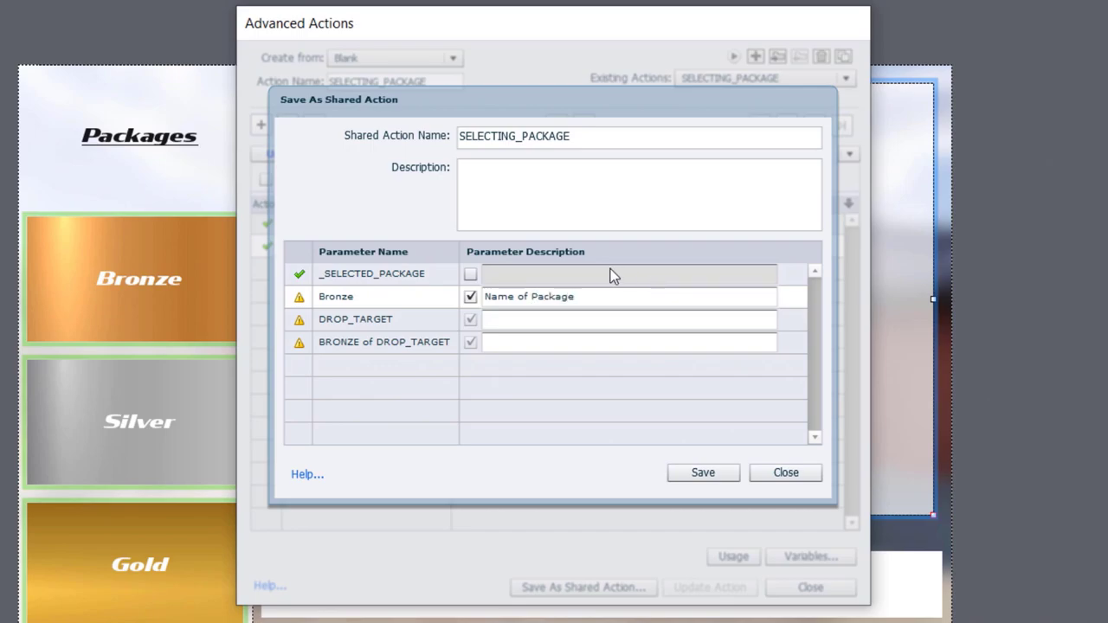
Describe the DROP_TARGET parameter as "drop target" and its BRONZE state parameter as "state of drop target for package"
{"action": "left_click", "coordinate": [558, 327]}
{"action": "type", "text": "drop"}
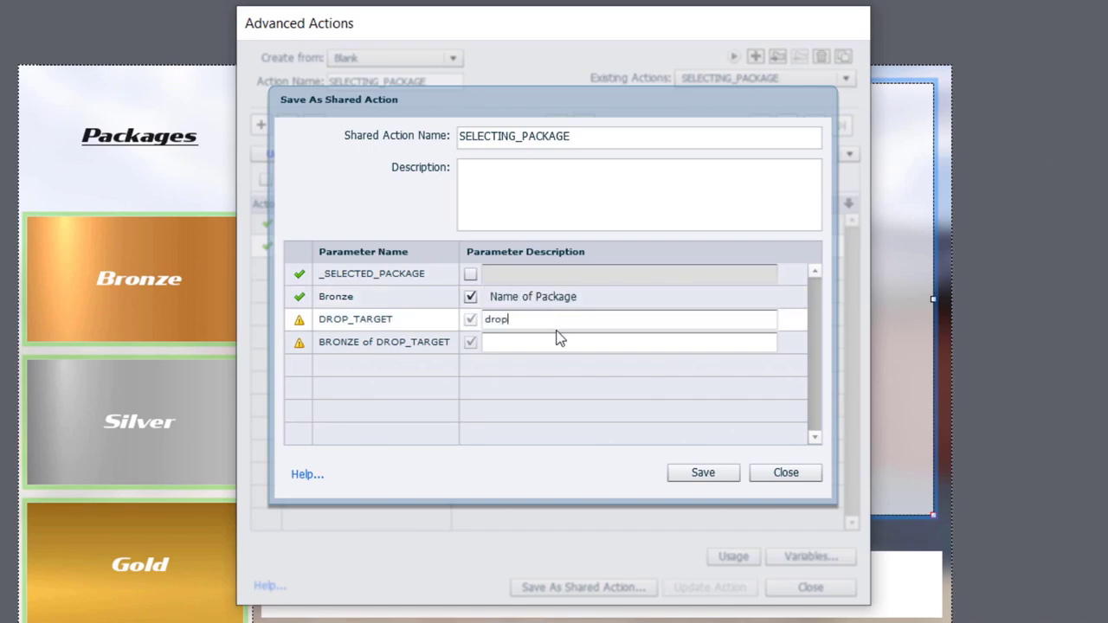
{"action": "type", "text": " target"}
{"action": "left_click", "coordinate": [547, 342]}
{"action": "type", "text": "state"}
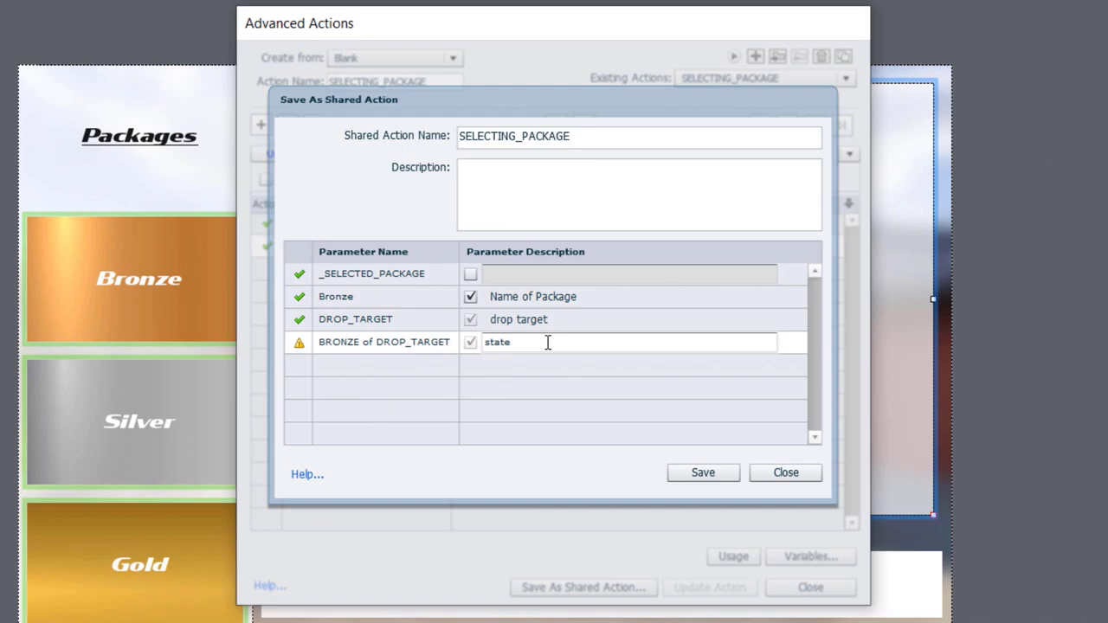
{"action": "type", "text": " of drop target for package"}
{"action": "key", "text": "Return"}
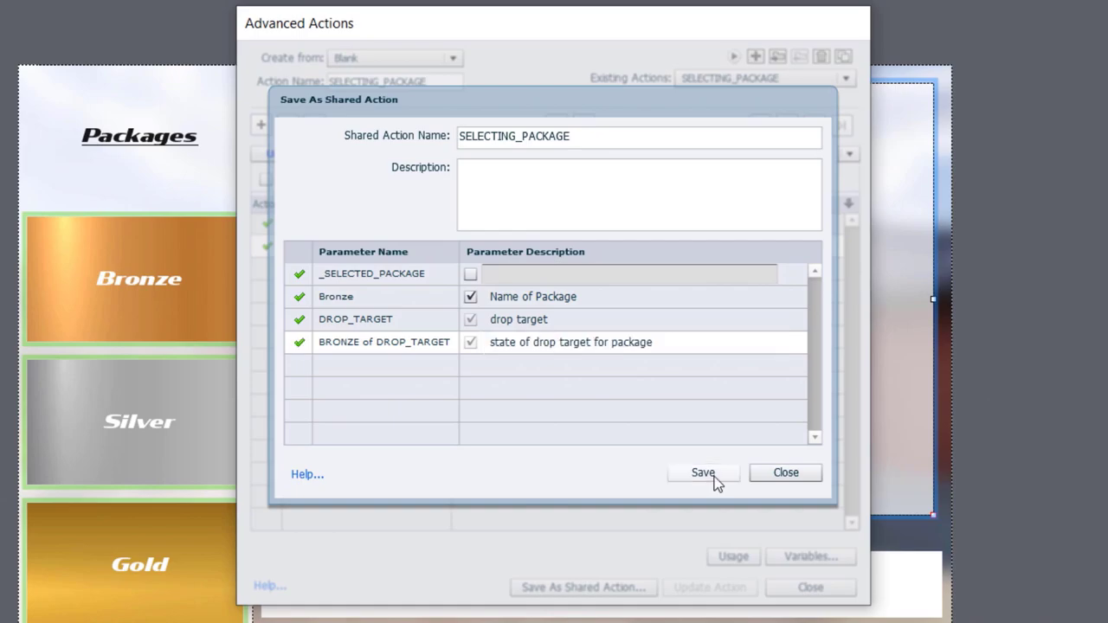
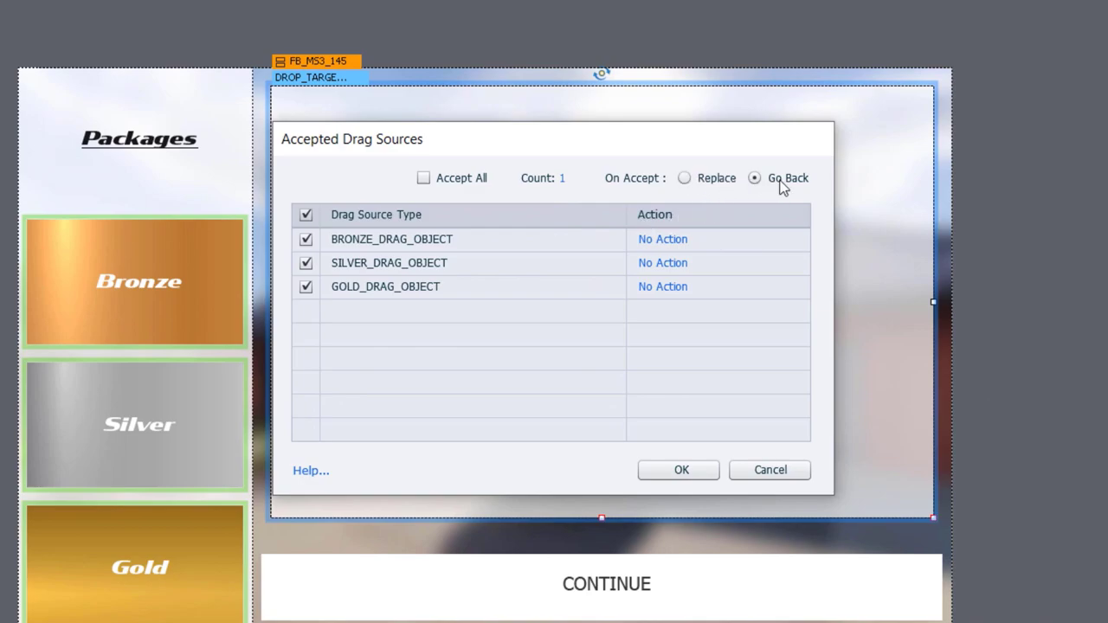
Set the drop target's accept behavior to Replace and have BRONZE_DRAG_OBJECT execute the shared action SELECTING_PACKAGE
{"action": "left_click", "coordinate": [685, 178]}
{"action": "left_click", "coordinate": [669, 243]}
{"action": "left_click", "coordinate": [619, 262]}
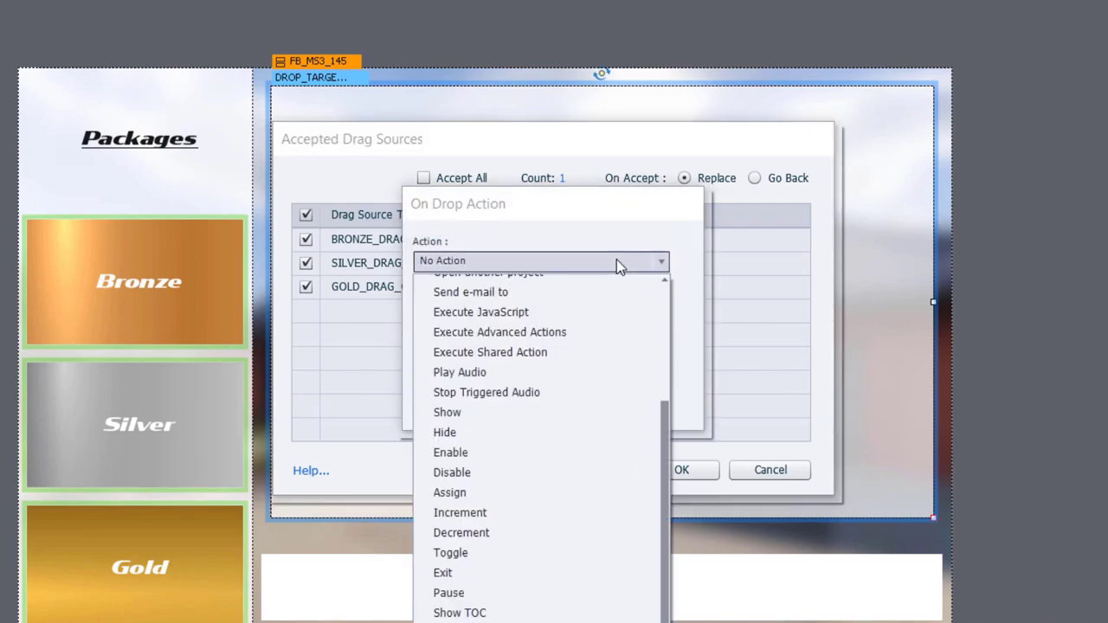
{"action": "left_click", "coordinate": [576, 353]}
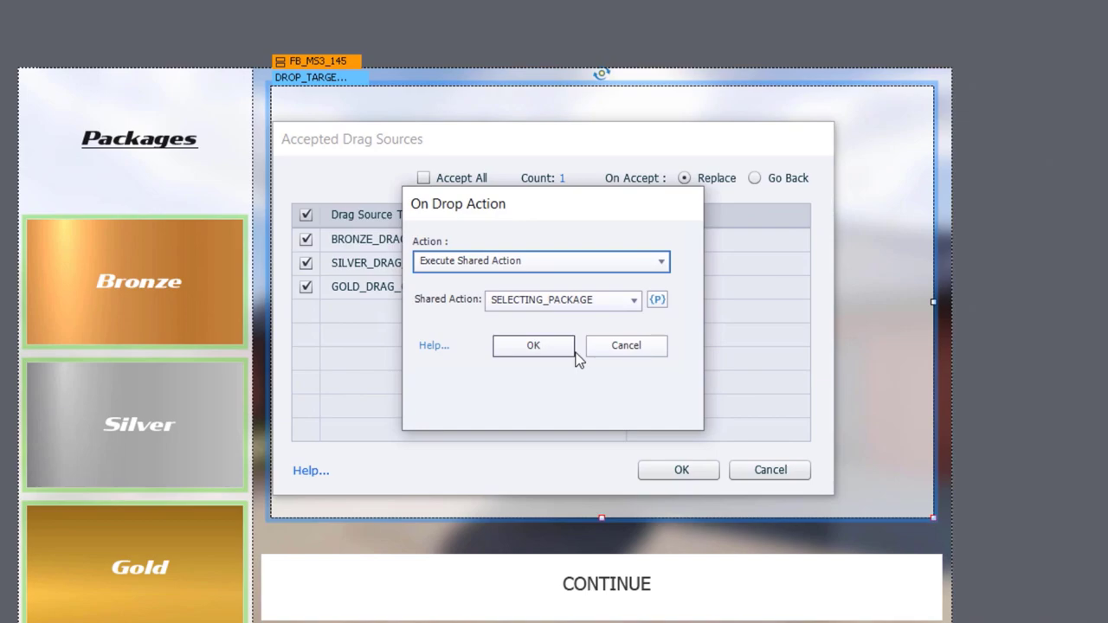
Save the Bronze drop action's parameters with package name Bronze, drop target DROP_TARGET and state BRONZE
{"action": "left_click", "coordinate": [658, 301]}
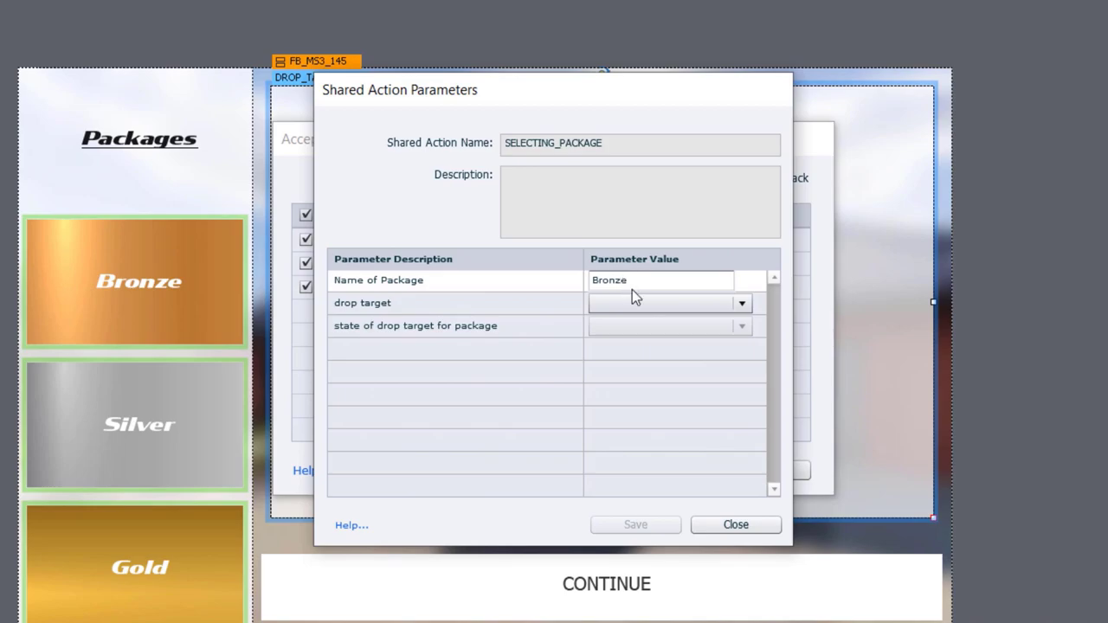
{"action": "left_click", "coordinate": [645, 305]}
{"action": "left_click", "coordinate": [637, 325]}
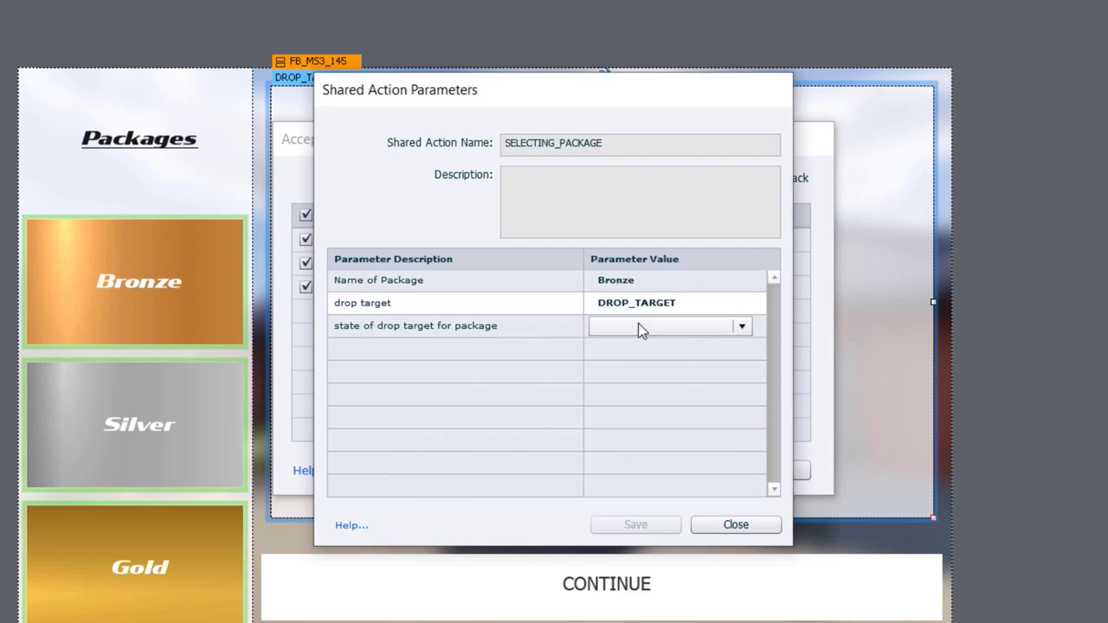
{"action": "left_click", "coordinate": [638, 325]}
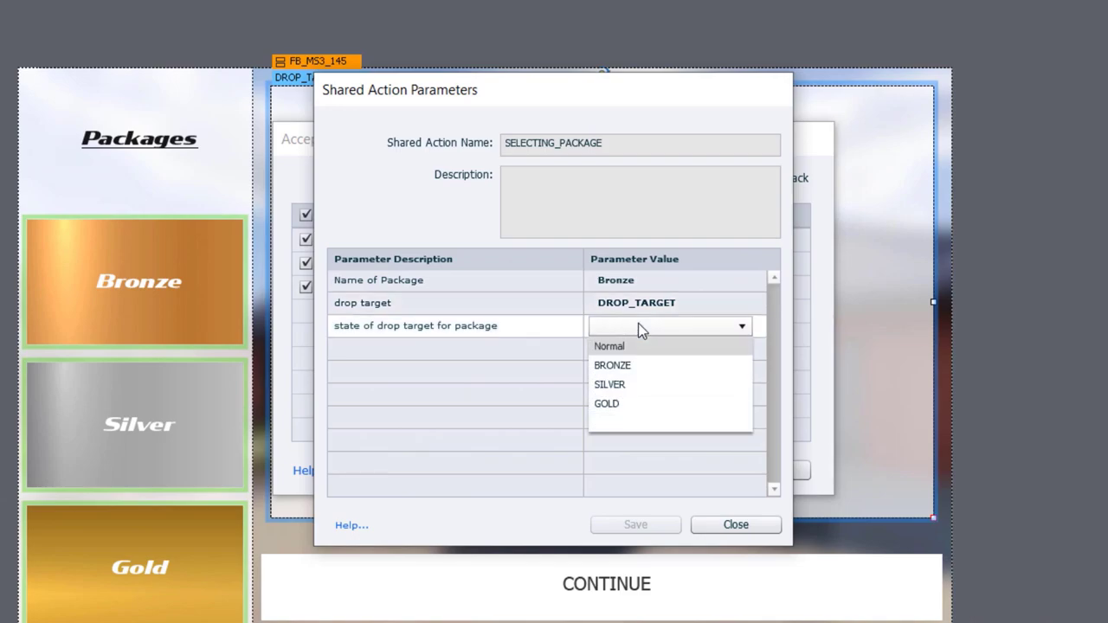
{"action": "left_click", "coordinate": [631, 371]}
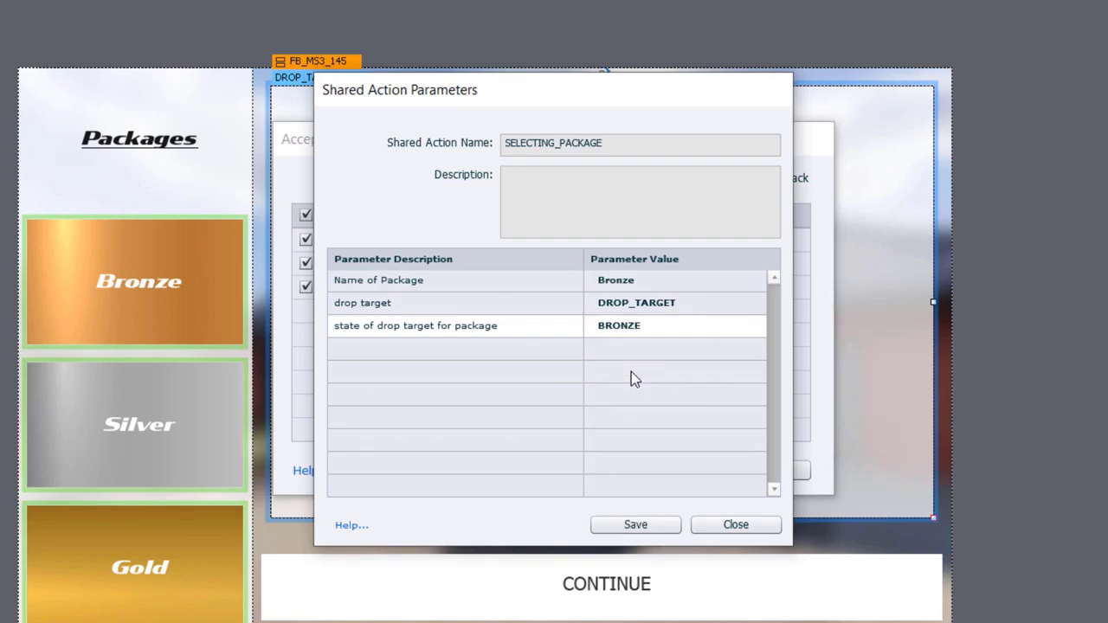
{"action": "left_click", "coordinate": [634, 525]}
{"action": "left_click", "coordinate": [548, 346]}
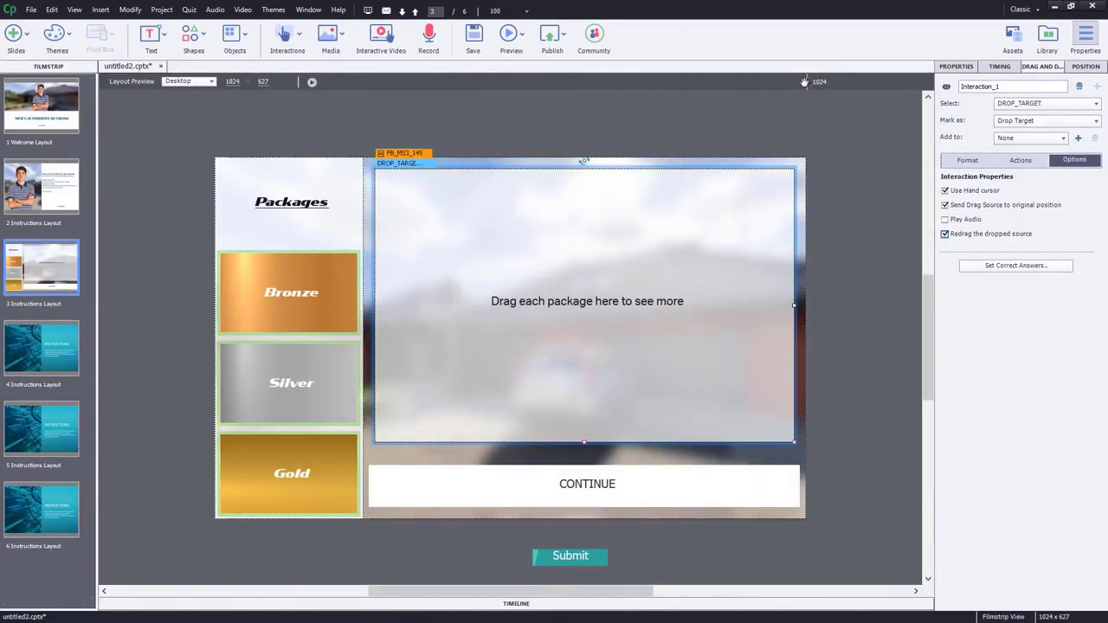
Test the slide at a narrower preview width and turn off Optional for the Packages column's fluid box FB_MS3_12
{"action": "left_click_drag", "start_coordinate": [550, 82], "coordinate": [471, 82]}
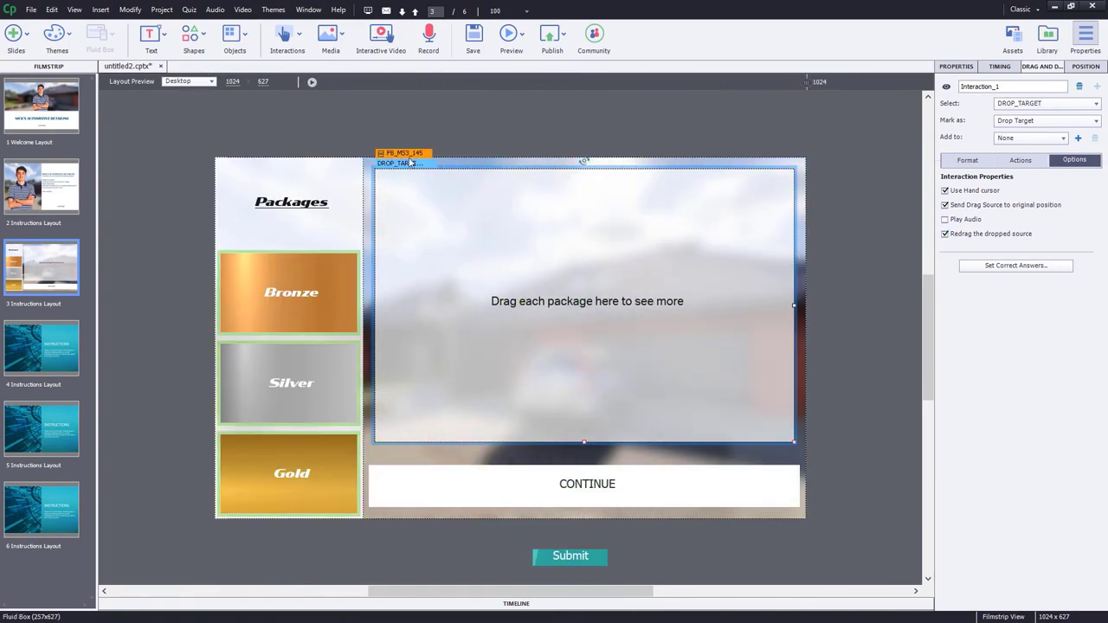
{"action": "left_click", "coordinate": [295, 205]}
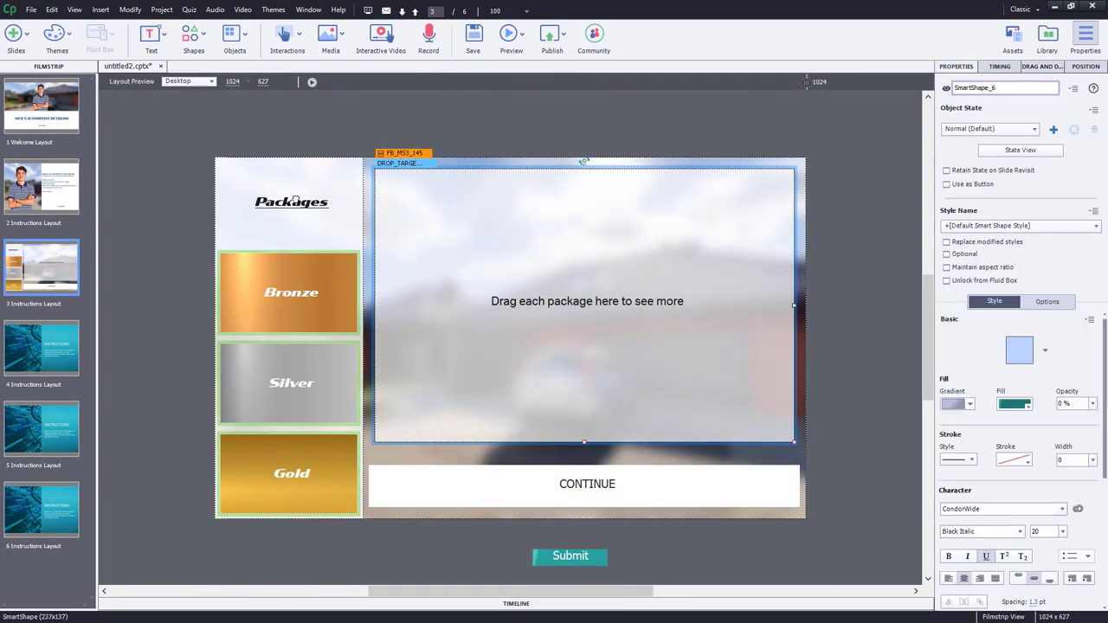
{"action": "left_click", "coordinate": [217, 182]}
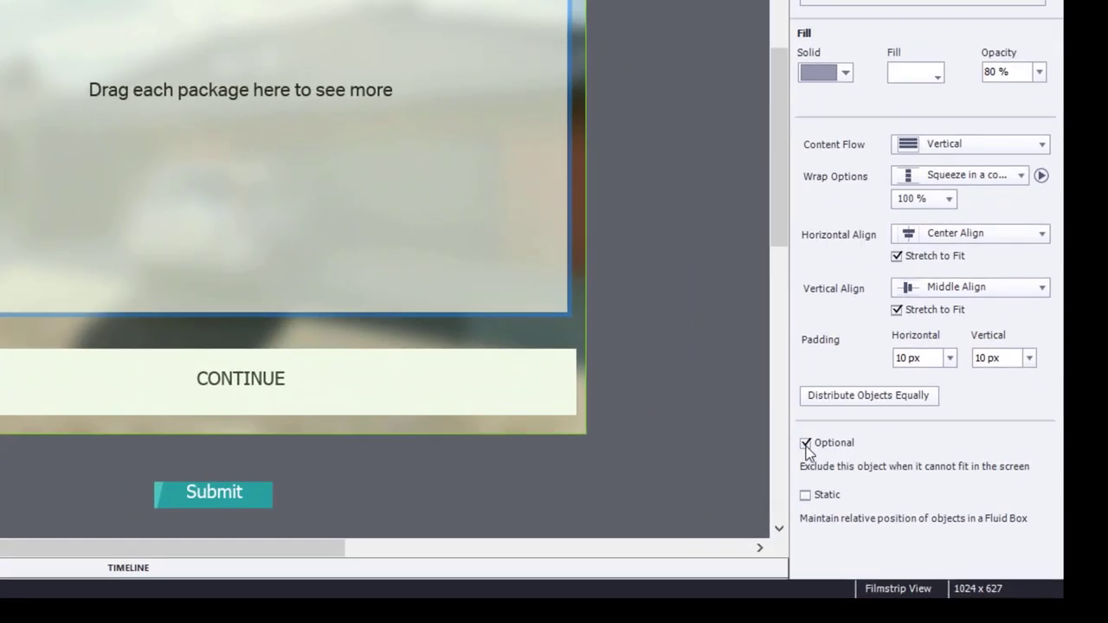
{"action": "left_click", "coordinate": [805, 445]}
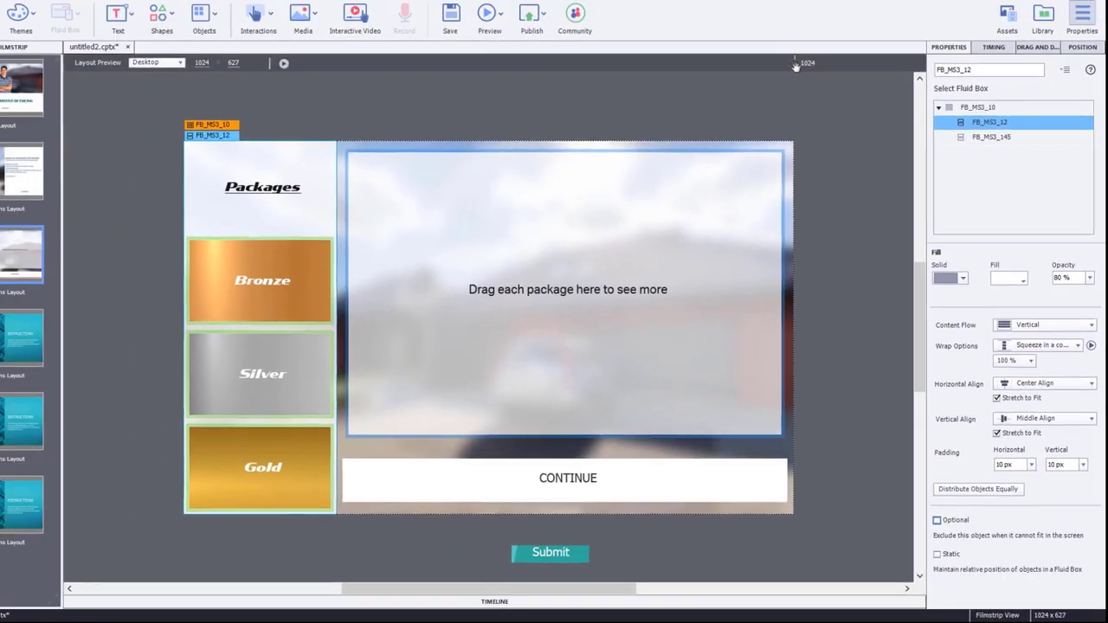
Set slide 3's parent fluid box FB_MS3_10 to wrap to next row and check the layout at 320 px preview width
{"action": "left_click_drag", "start_coordinate": [796, 66], "coordinate": [248, 50]}
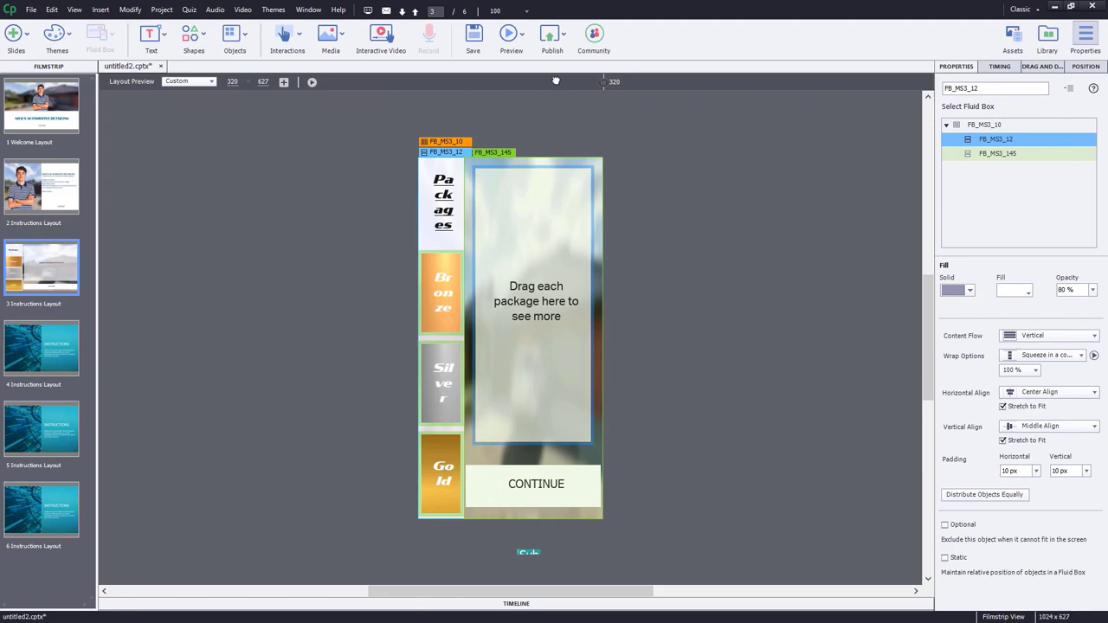
{"action": "left_click", "coordinate": [860, 82]}
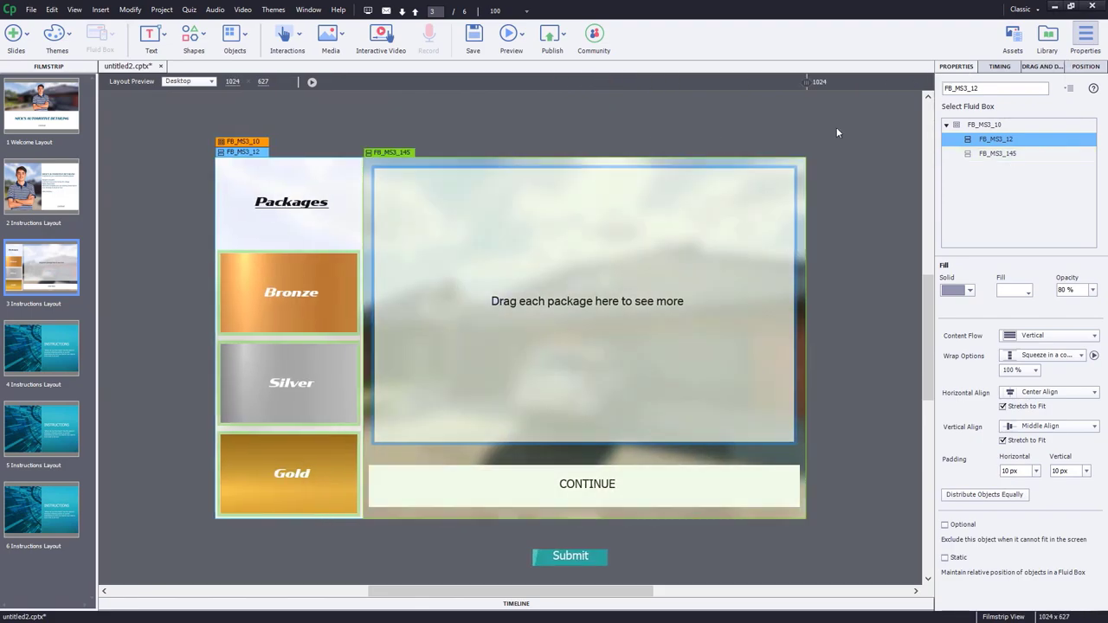
{"action": "left_click", "coordinate": [985, 125]}
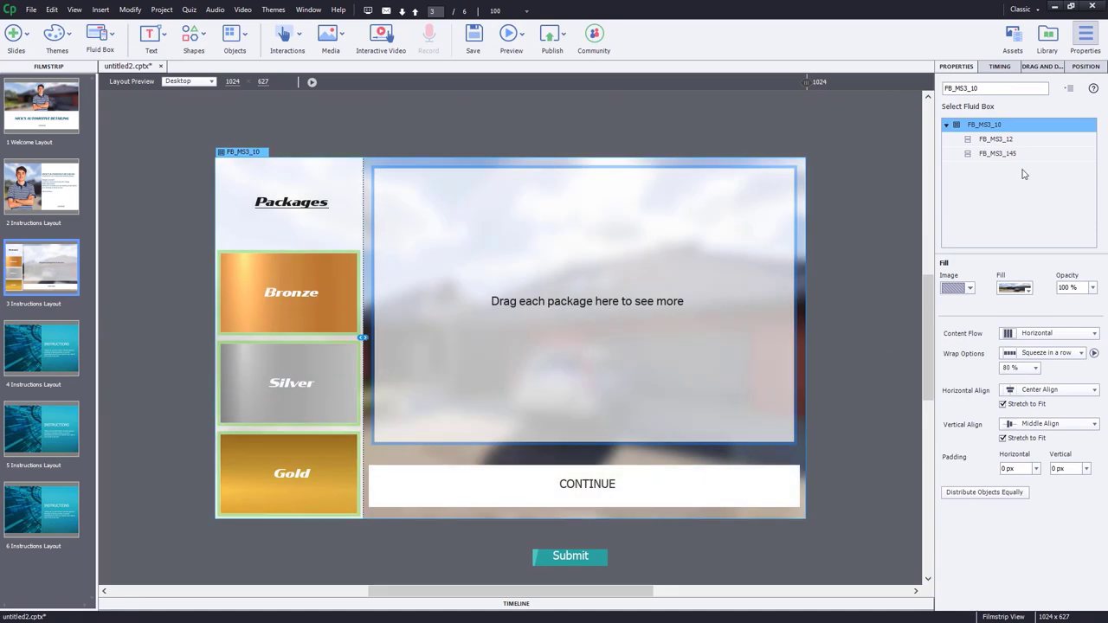
{"action": "left_click", "coordinate": [1059, 353]}
{"action": "left_click", "coordinate": [1054, 373]}
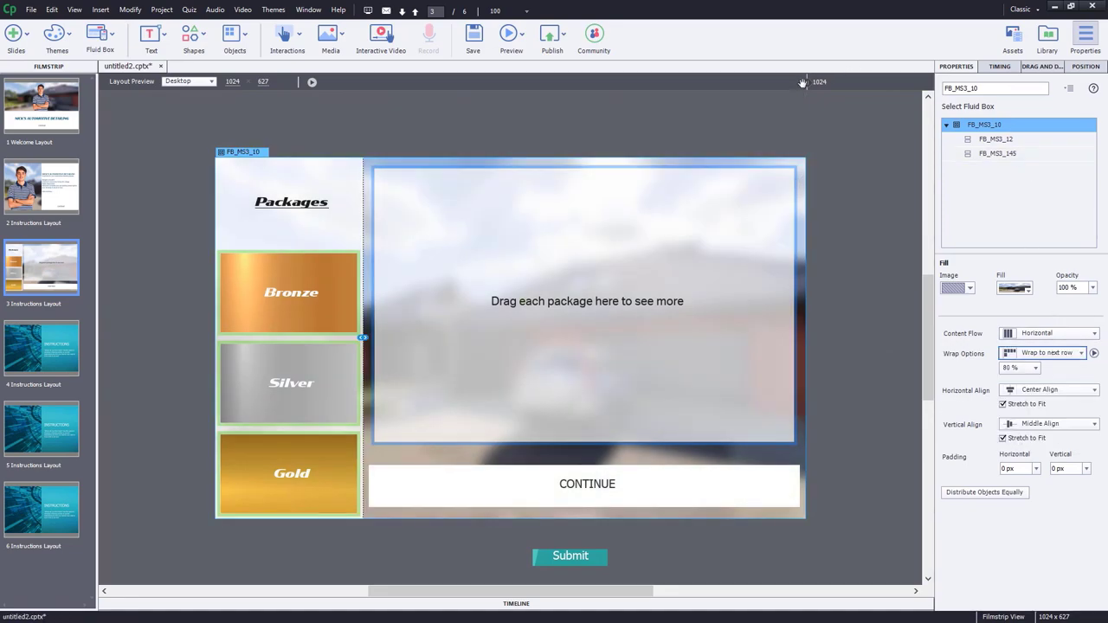
{"action": "left_click_drag", "start_coordinate": [803, 83], "coordinate": [399, 82]}
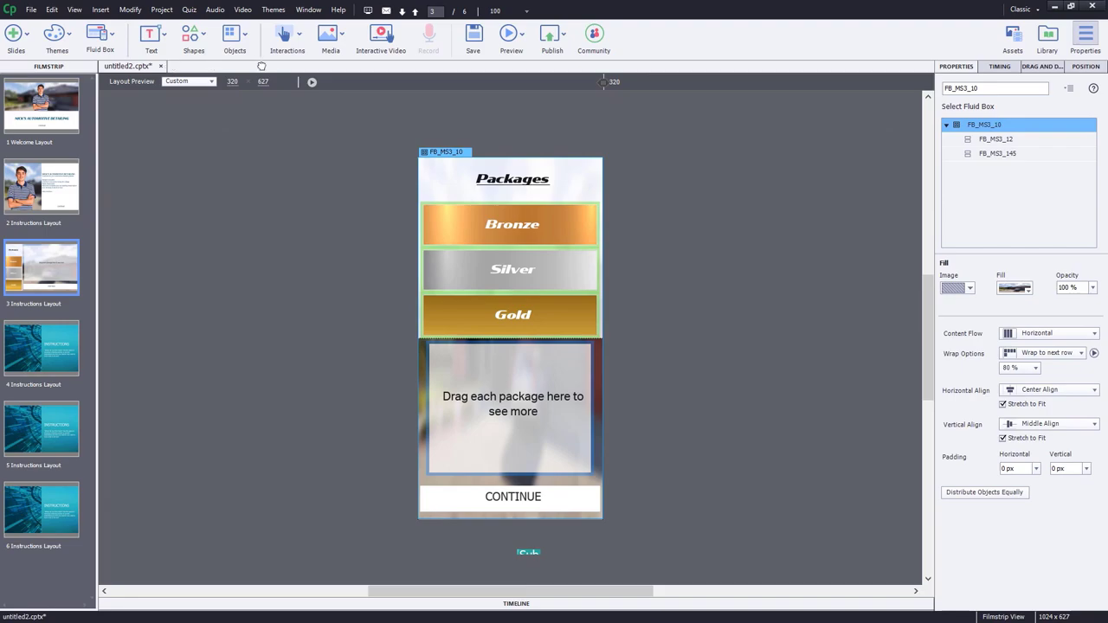
{"action": "key", "text": "ctrl+z"}
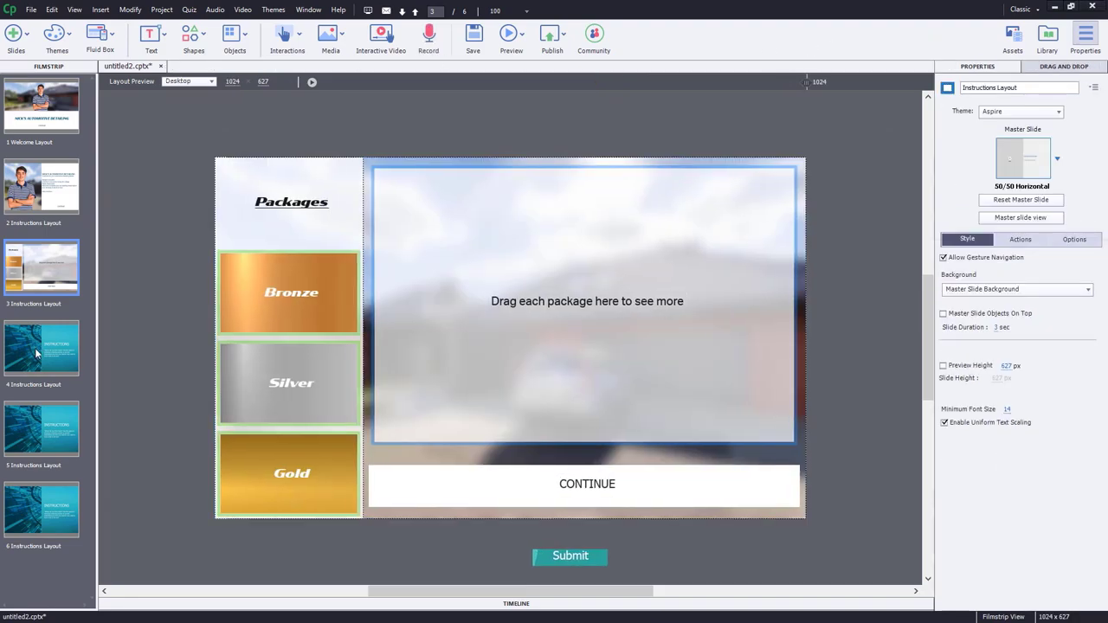
Replace slide 4's placeholder content with the blurred house image filling FB_MS4_10, with both inner fluid boxes at 0% opacity
{"action": "left_click", "coordinate": [34, 348]}
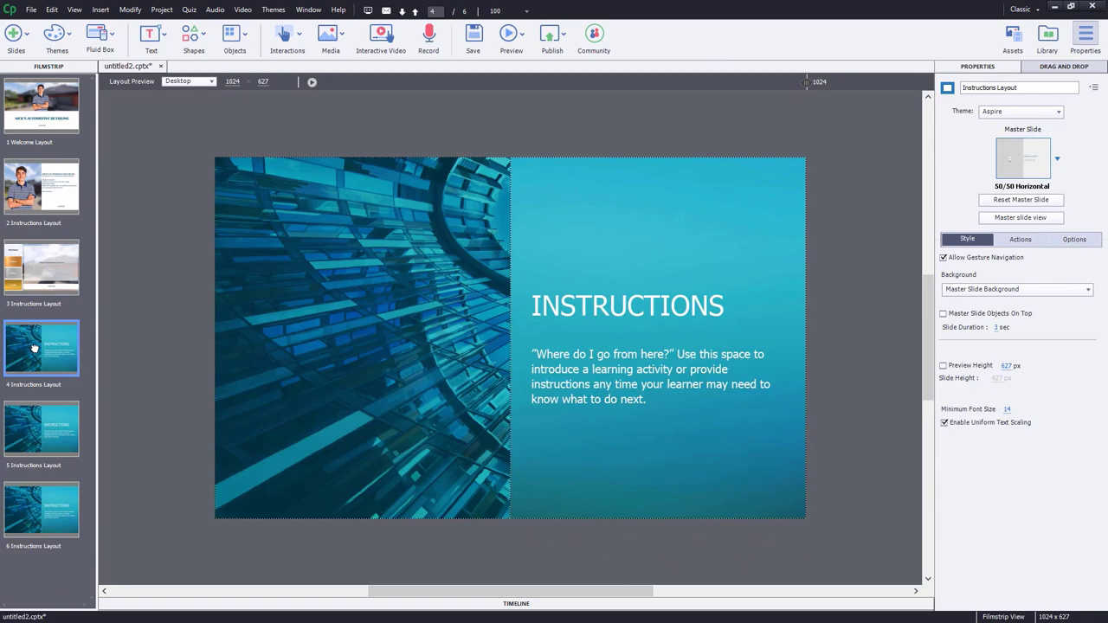
{"action": "left_click", "coordinate": [262, 341]}
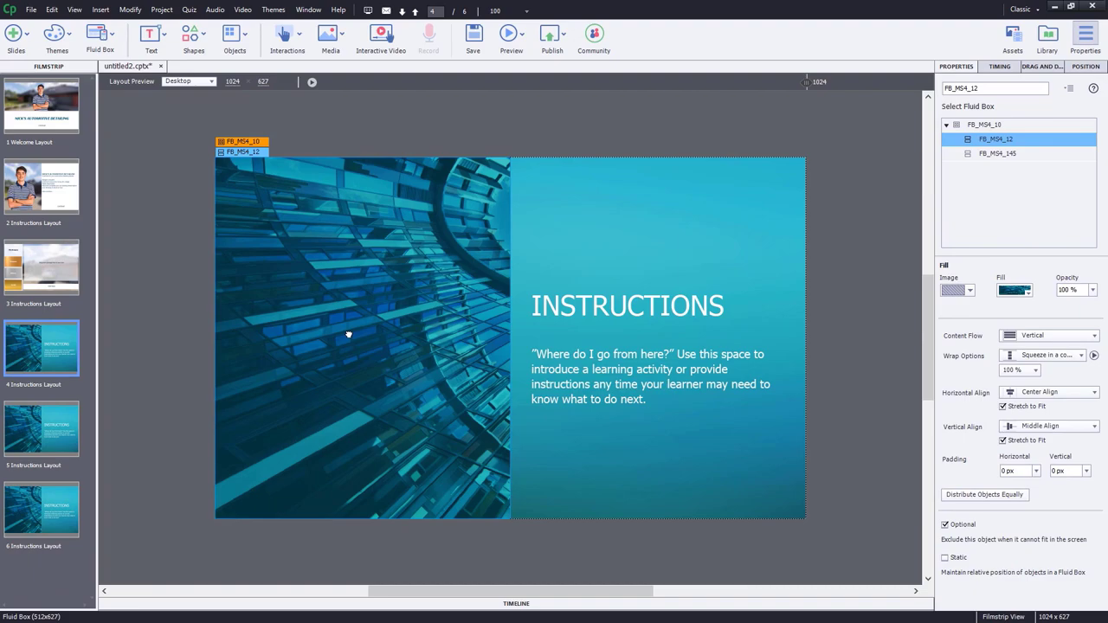
{"action": "key", "text": "ctrl+z"}
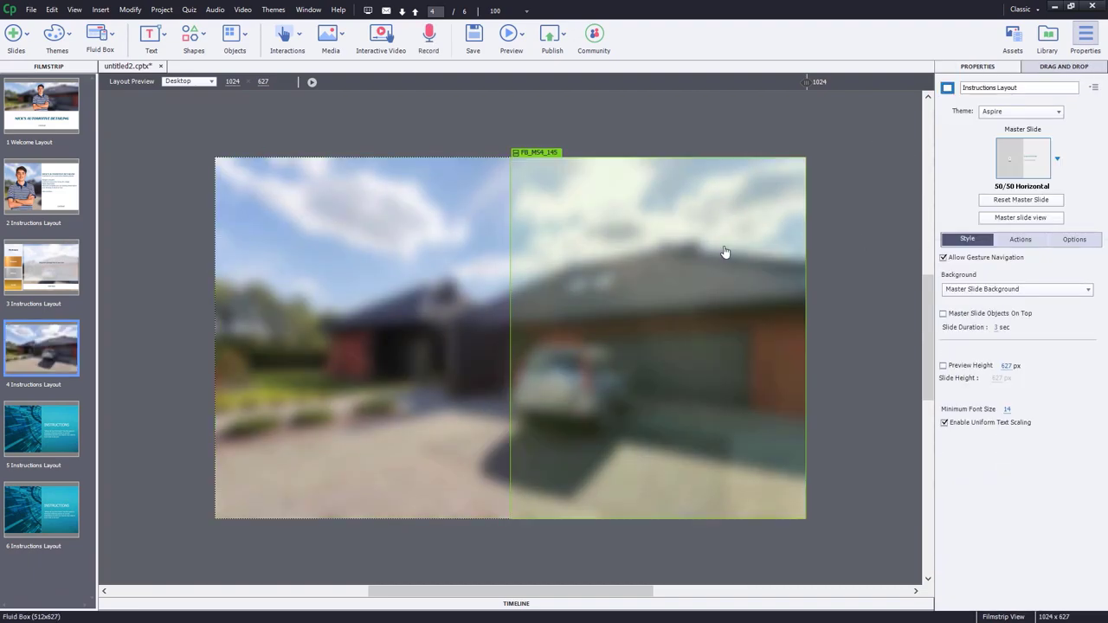
Set the horizontal and vertical padding of slide 4's right-hand fluid box FB_MS4_145 to 10 px
{"action": "left_click", "coordinate": [425, 242]}
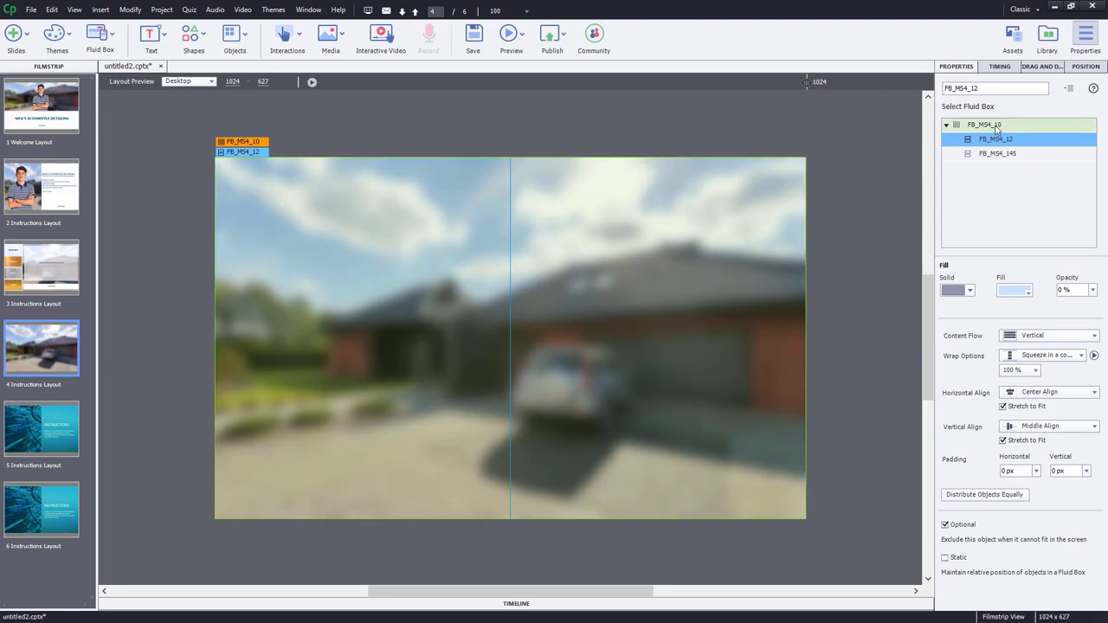
{"action": "left_click", "coordinate": [996, 127]}
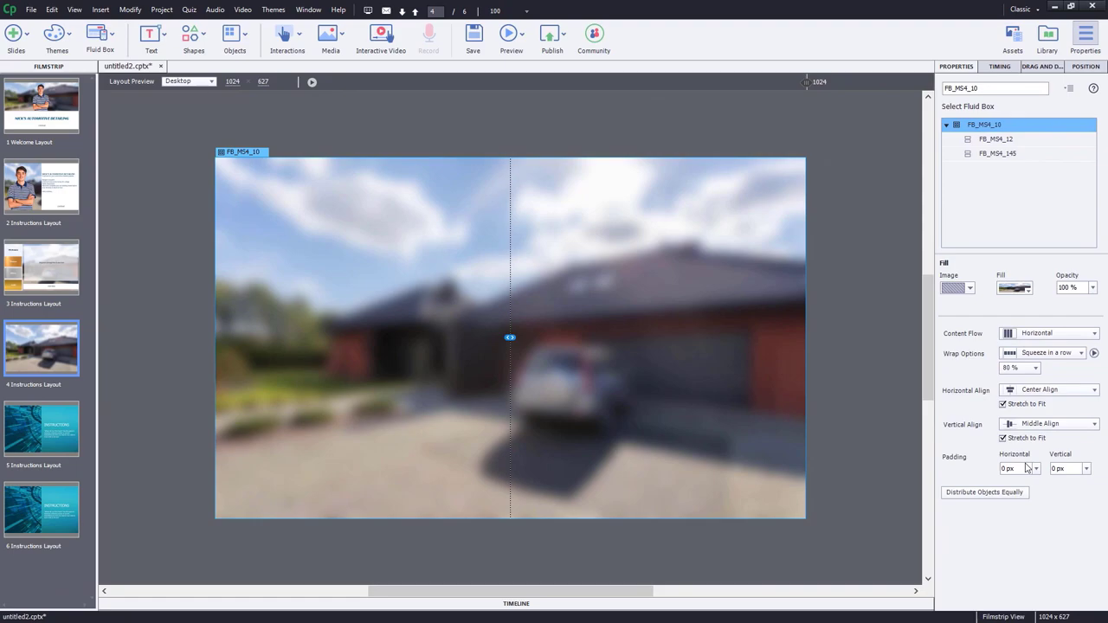
{"action": "left_click", "coordinate": [438, 272]}
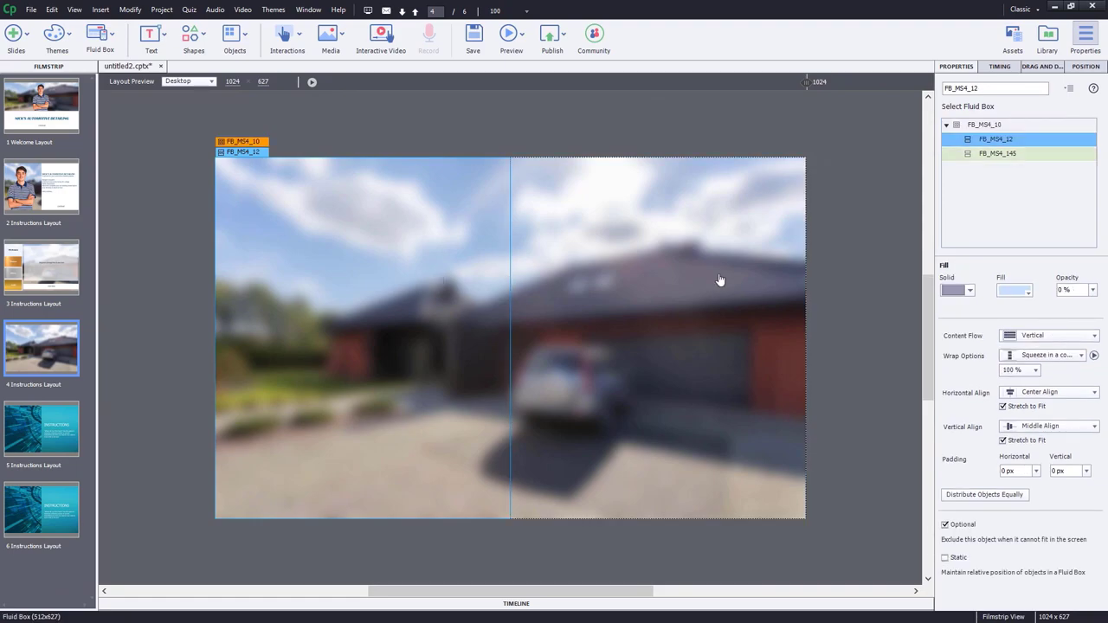
{"action": "left_click", "coordinate": [745, 297]}
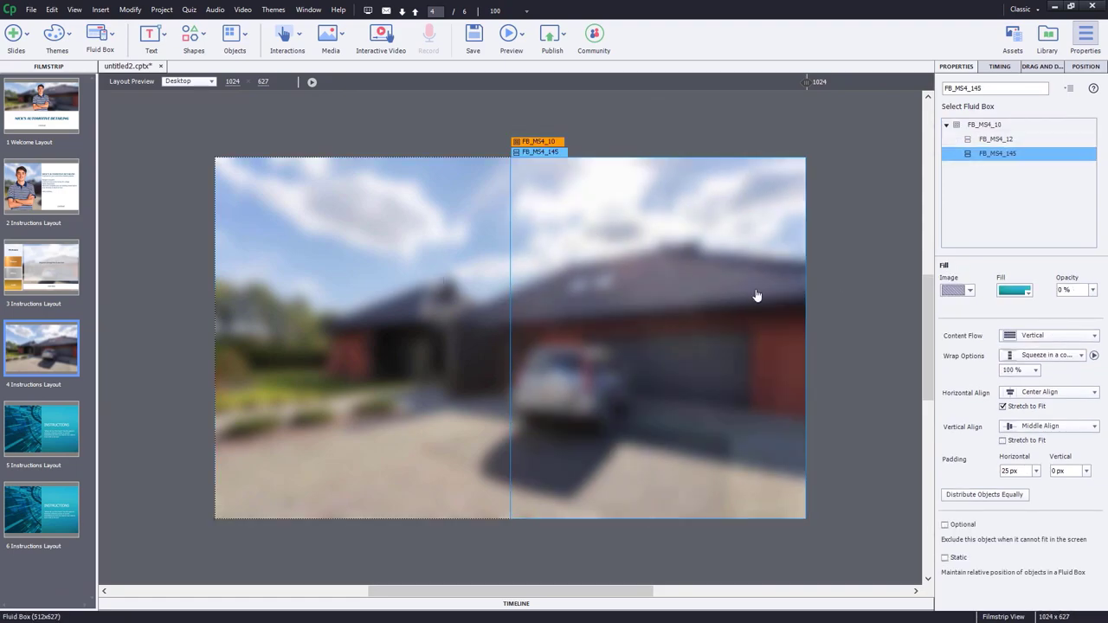
{"action": "left_click", "coordinate": [1018, 475]}
{"action": "type", "text": "10"}
{"action": "key", "text": "Tab"}
{"action": "key", "text": "Tab"}
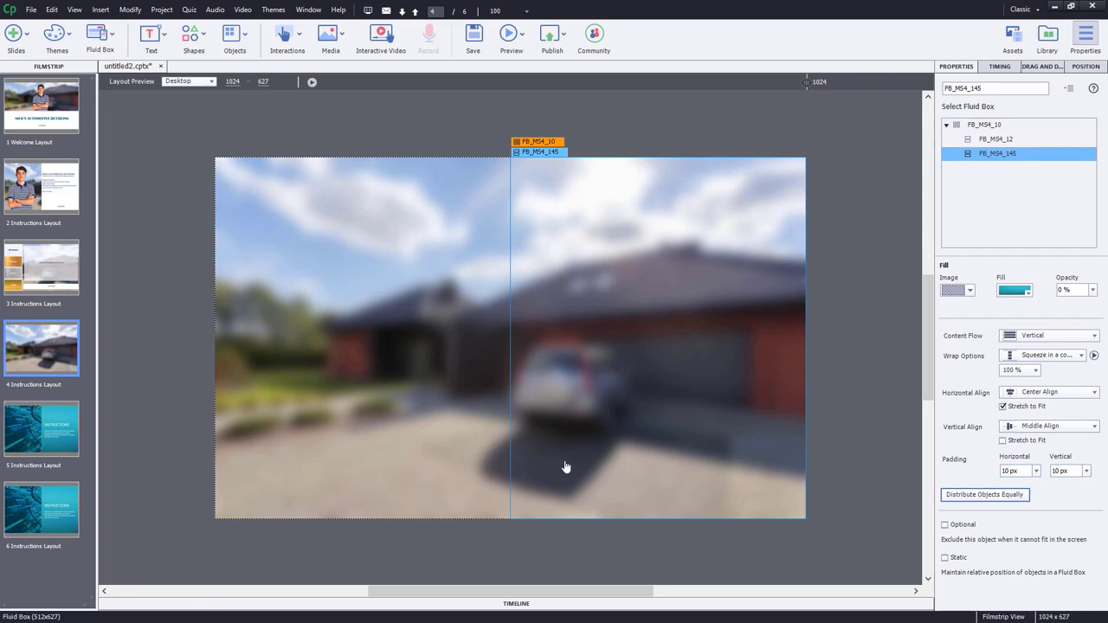
Set the padding of slide 4's left-hand fluid box FB_MS4_12 to 10 px both ways and turn off its Optional setting
{"action": "left_click", "coordinate": [472, 424]}
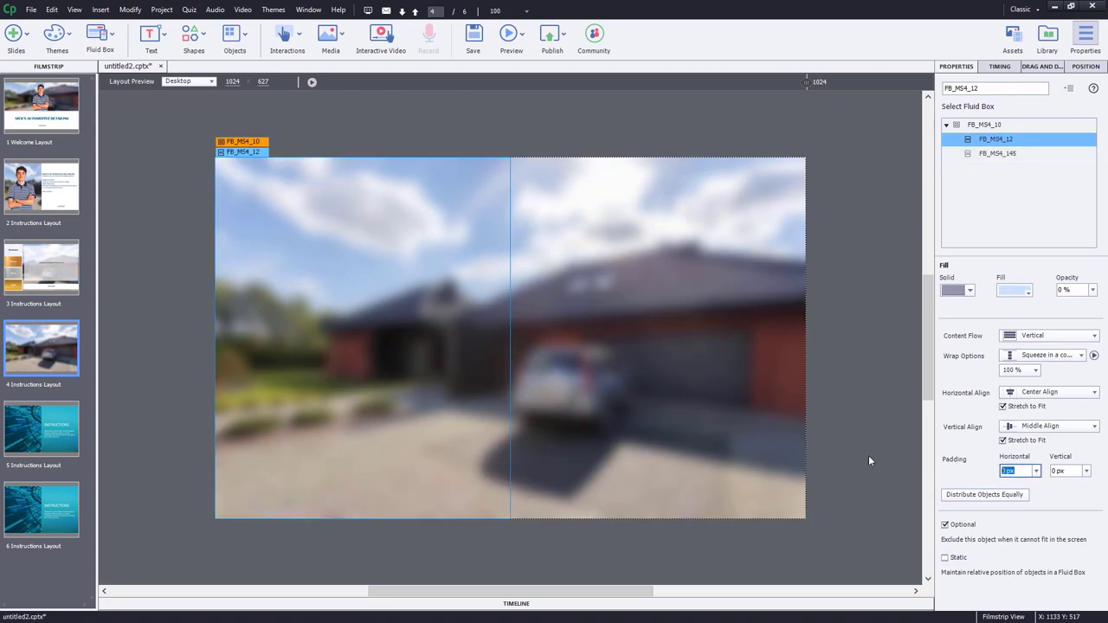
{"action": "type", "text": "10"}
{"action": "key", "text": "Tab"}
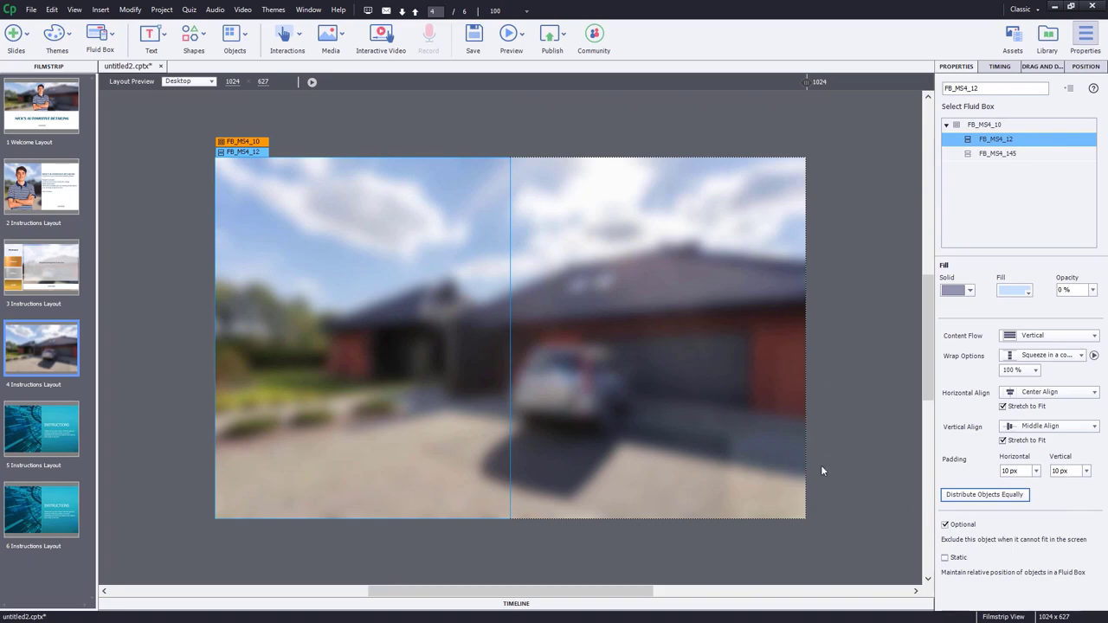
{"action": "left_click", "coordinate": [946, 525]}
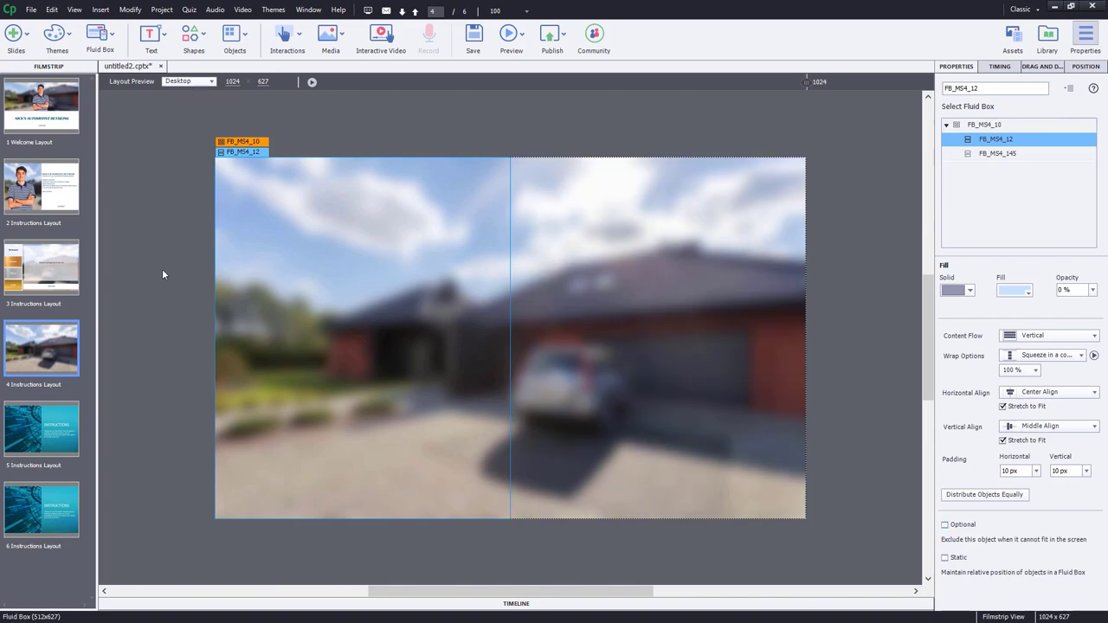
Copy the CONTINUE shape from slide 3 into slide 4's right-hand fluid box FB_MS4_145
{"action": "left_click", "coordinate": [40, 269]}
{"action": "left_click", "coordinate": [609, 485]}
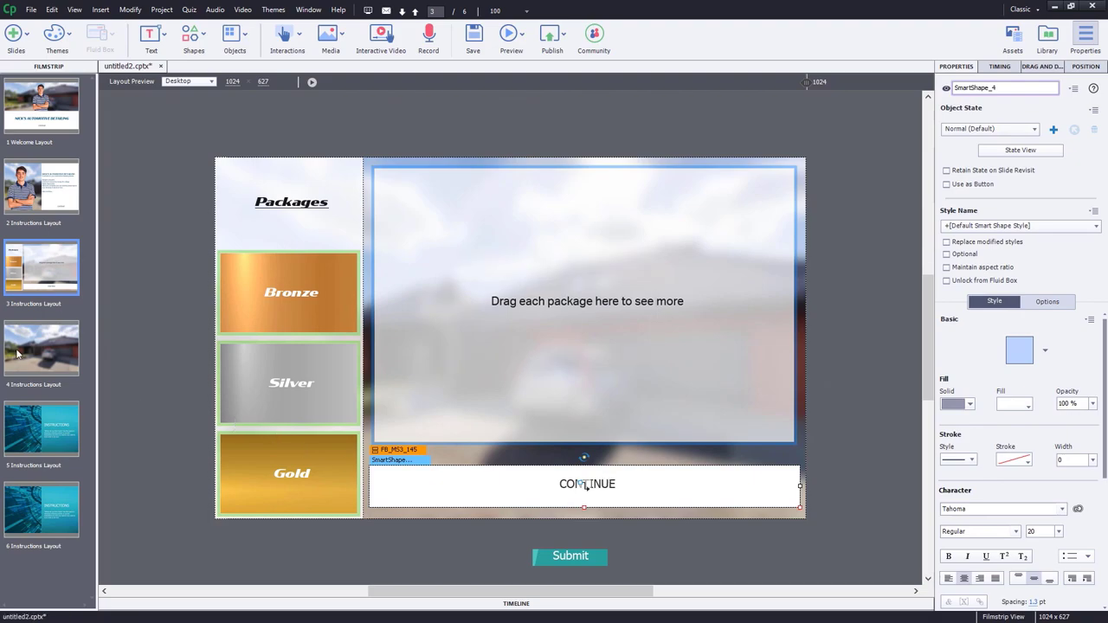
{"action": "key", "text": "Page_Down"}
{"action": "left_click", "coordinate": [679, 488]}
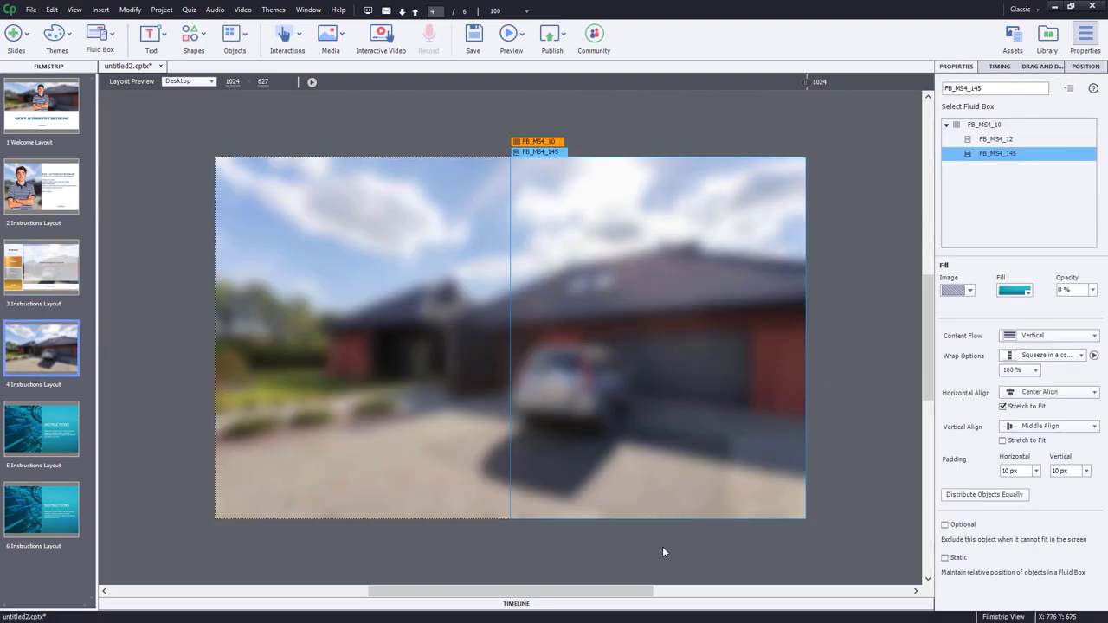
{"action": "key", "text": "ctrl+v"}
Draw a rectangle smart shape on slide 4 and place it in the left-hand fluid box FB_MS4_12
{"action": "left_click", "coordinate": [184, 41]}
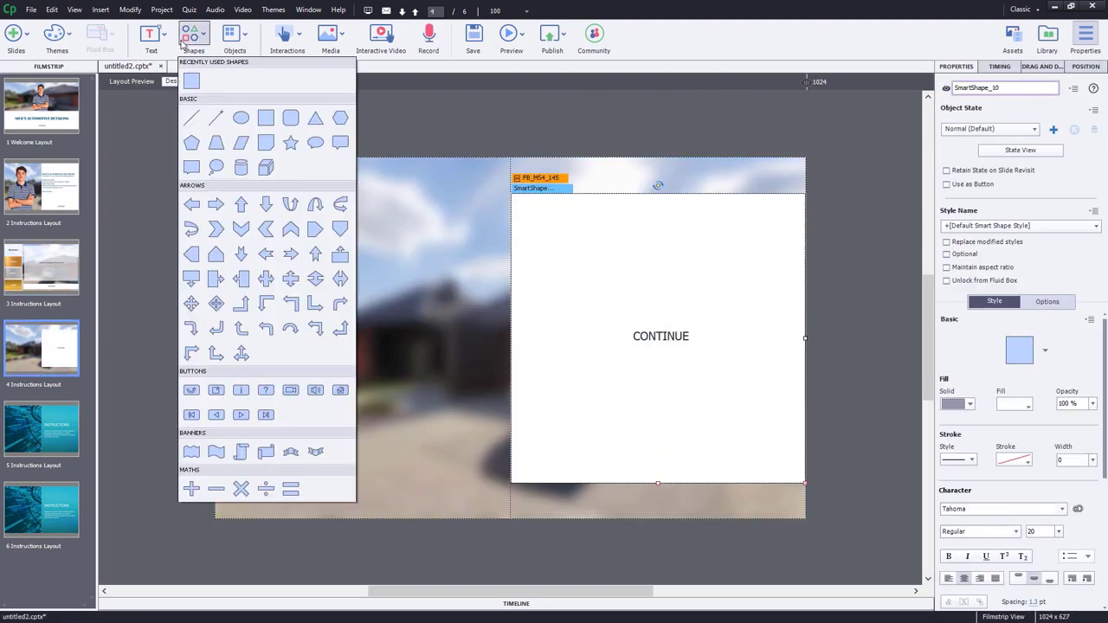
{"action": "left_click", "coordinate": [192, 81]}
{"action": "left_click_drag", "start_coordinate": [256, 226], "coordinate": [446, 280]}
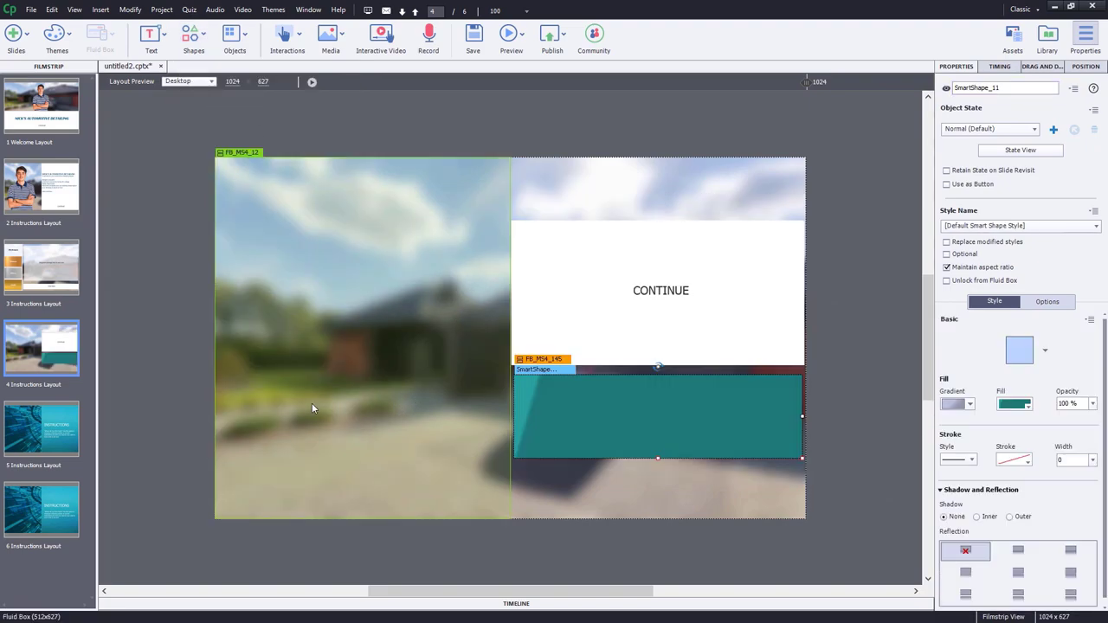
{"action": "left_click_drag", "start_coordinate": [766, 422], "coordinate": [434, 368]}
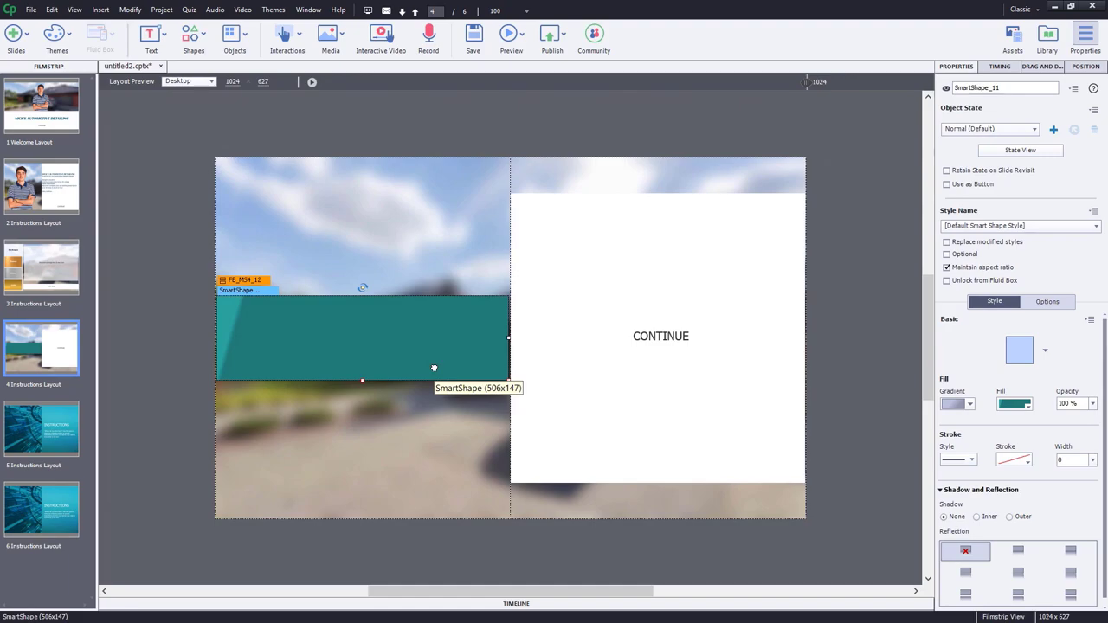
Duplicate the rectangle until the left-hand fluid box holds seven, and turn off Maintain aspect ratio for them
{"action": "key", "text": "ctrl+d"}
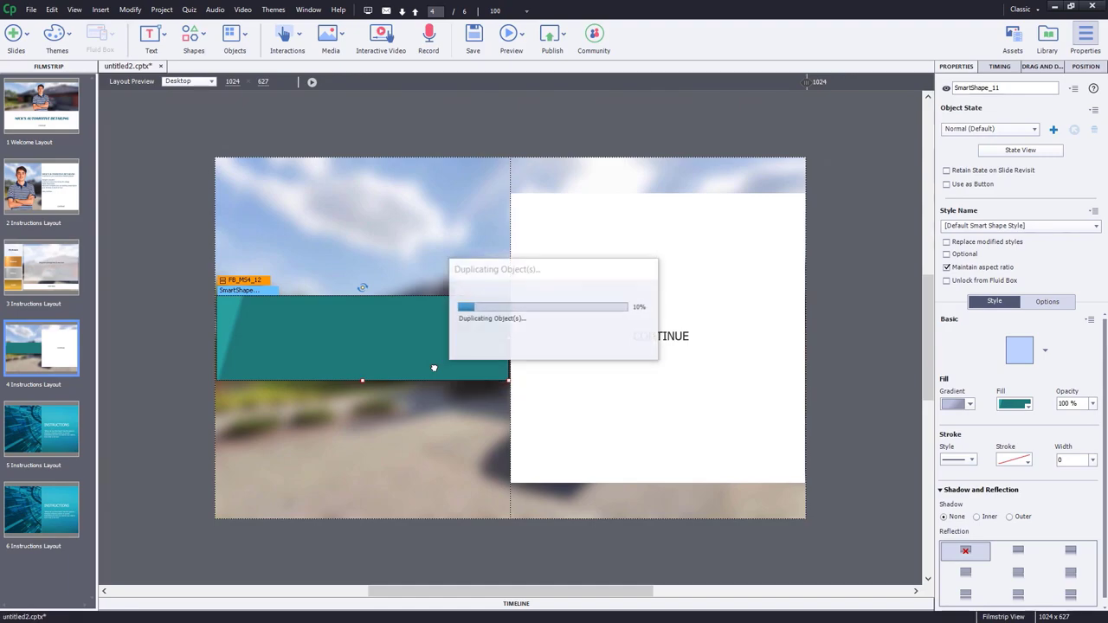
{"action": "key", "text": "ctrl+d"}
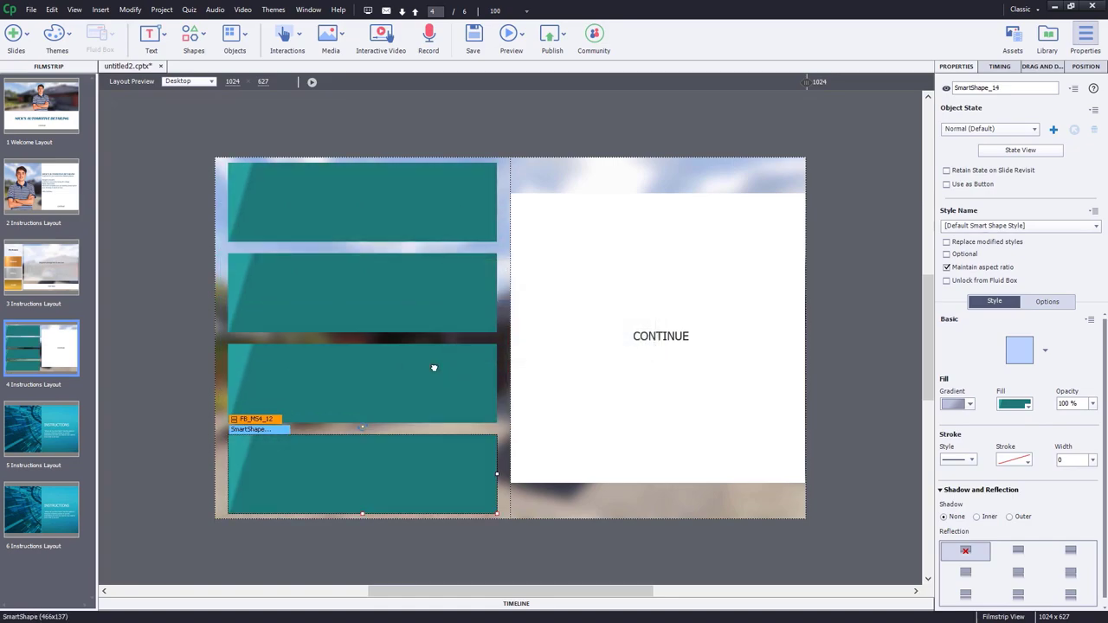
{"action": "key", "text": "ctrl+d"}
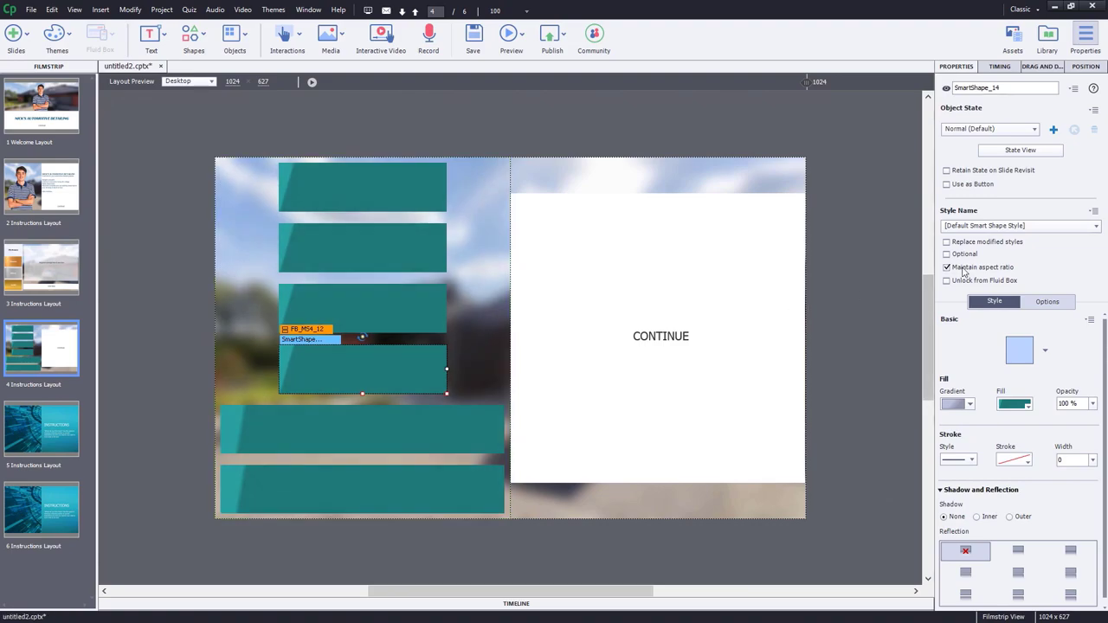
{"action": "key", "text": "ctrl+d"}
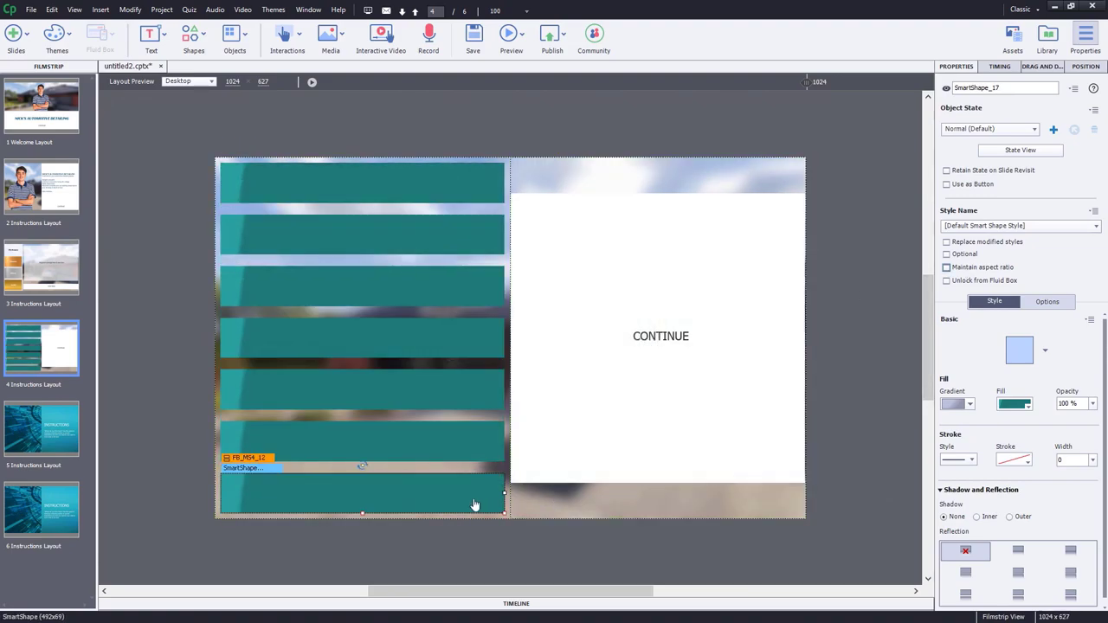
Move one rectangle into the right-hand fluid box and duplicate it to form a stack of five above the CONTINUE shape
{"action": "left_click_drag", "start_coordinate": [476, 505], "coordinate": [749, 174]}
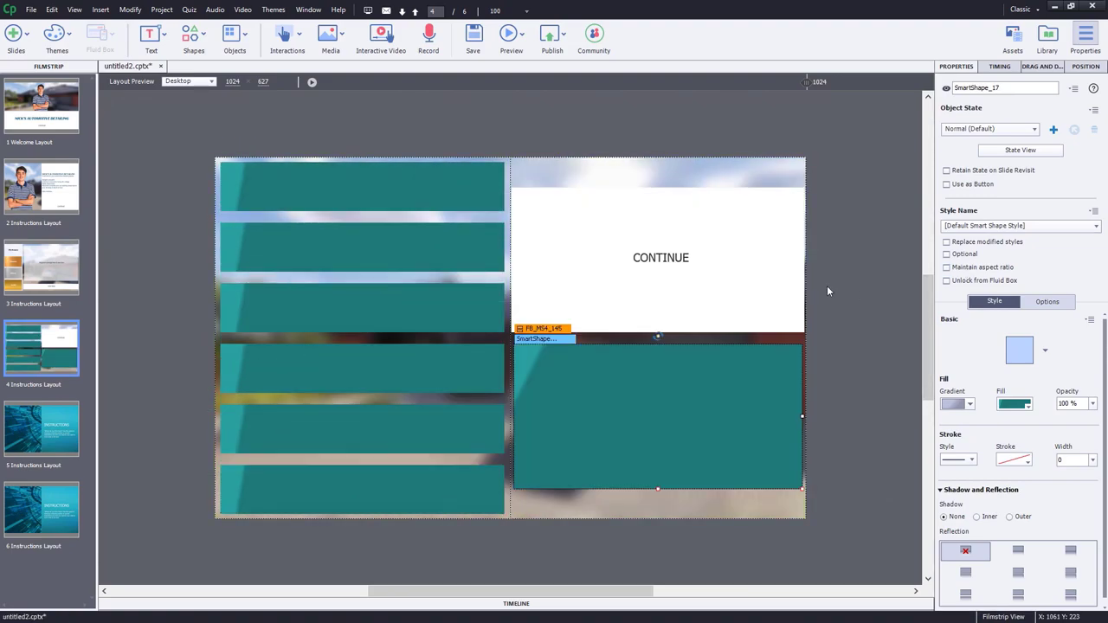
{"action": "left_click_drag", "start_coordinate": [755, 373], "coordinate": [755, 191]}
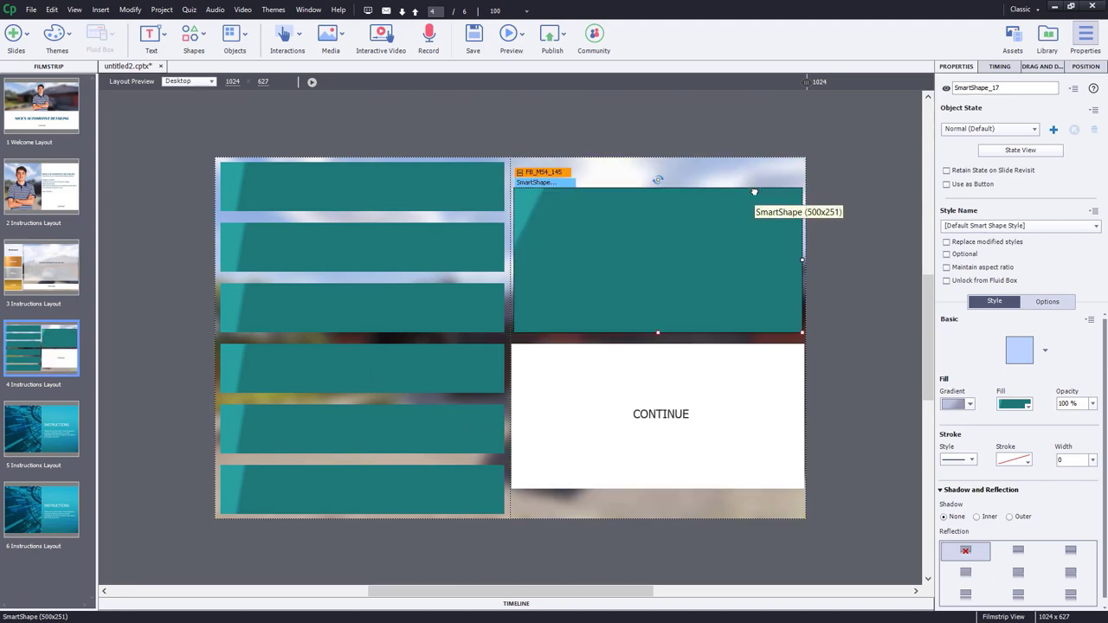
{"action": "key", "text": "ctrl+d"}
{"action": "key", "text": "ctrl+d"}
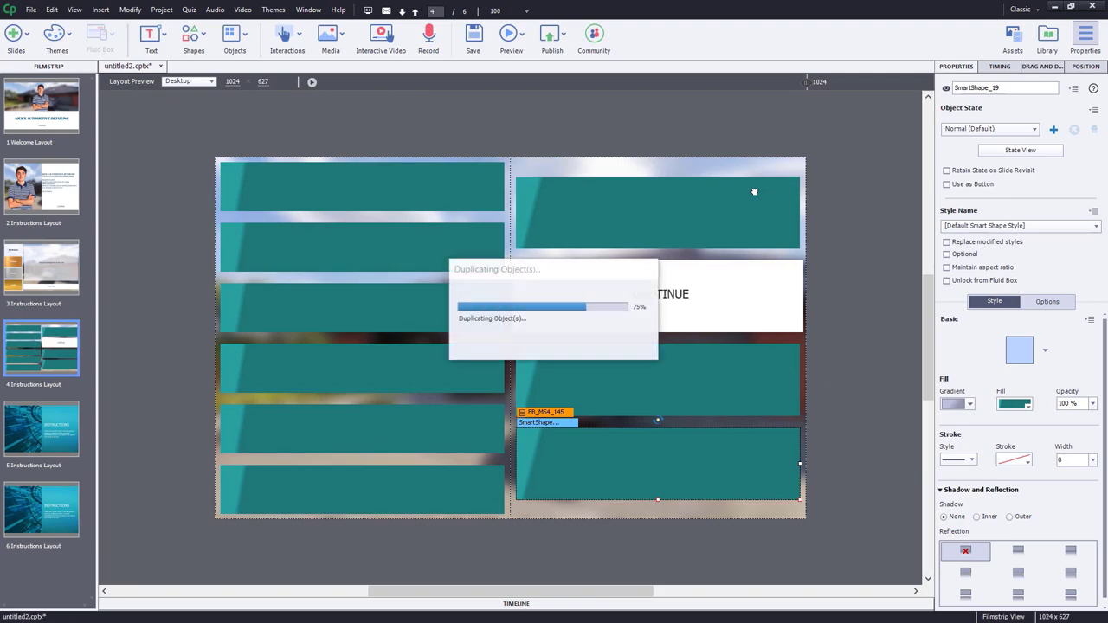
{"action": "left_click_drag", "start_coordinate": [742, 248], "coordinate": [725, 502]}
Give the five rectangles above CONTINUE in the right-hand fluid box a solid white fill
{"action": "left_click", "coordinate": [745, 193]}
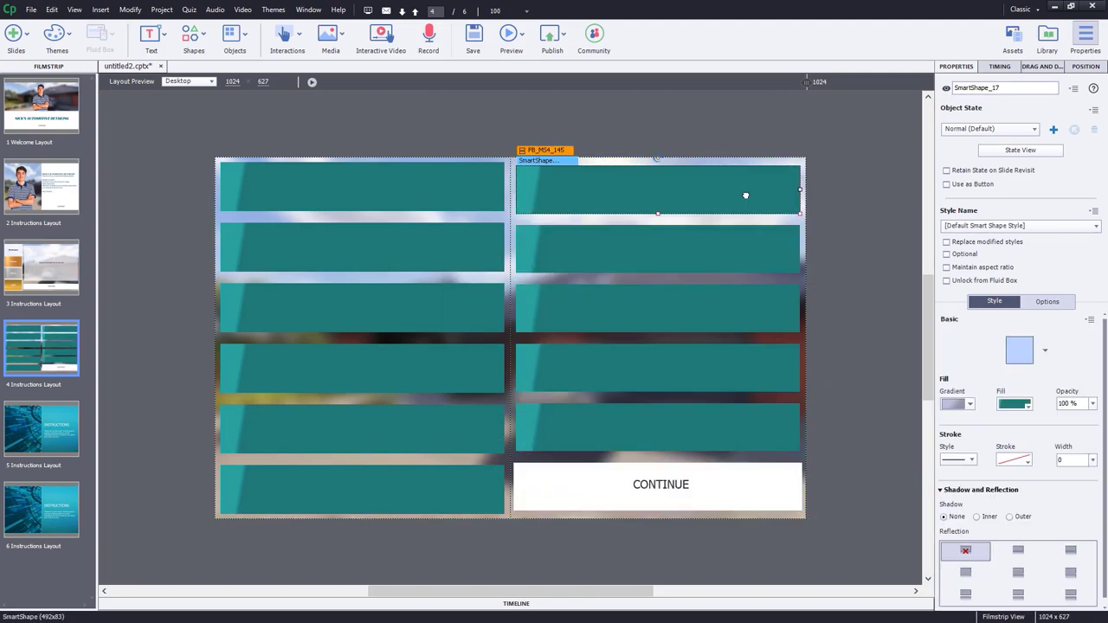
{"action": "left_click", "coordinate": [745, 248], "text": "shift"}
{"action": "left_click", "coordinate": [740, 309], "text": "shift"}
{"action": "left_click", "coordinate": [737, 368], "text": "shift"}
{"action": "left_click", "coordinate": [740, 432], "text": "shift"}
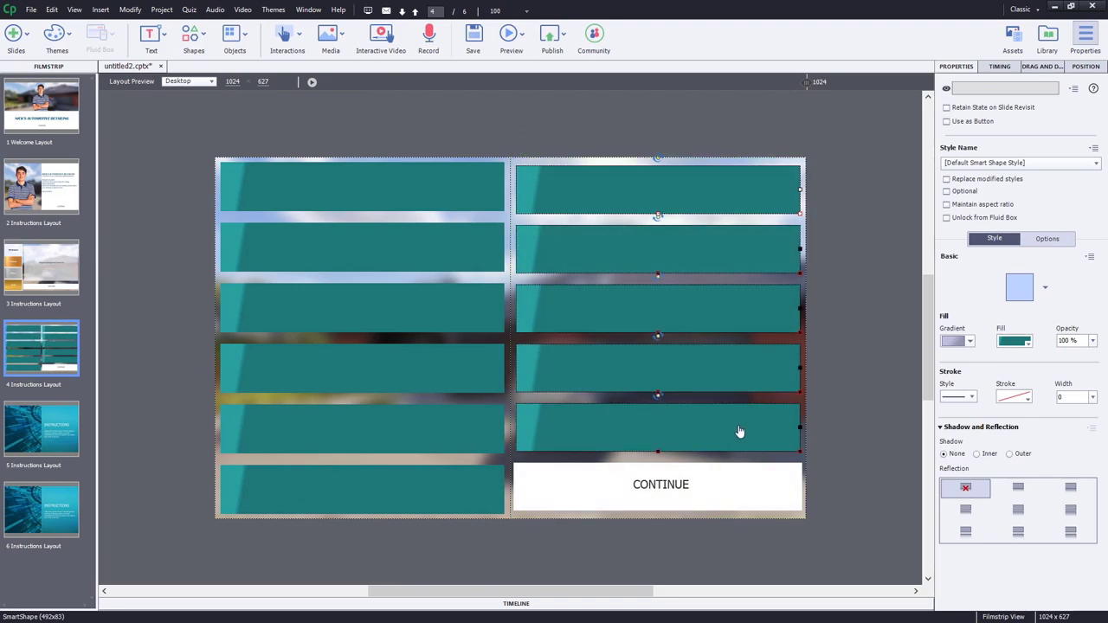
{"action": "left_click", "coordinate": [956, 341]}
{"action": "left_click", "coordinate": [963, 356]}
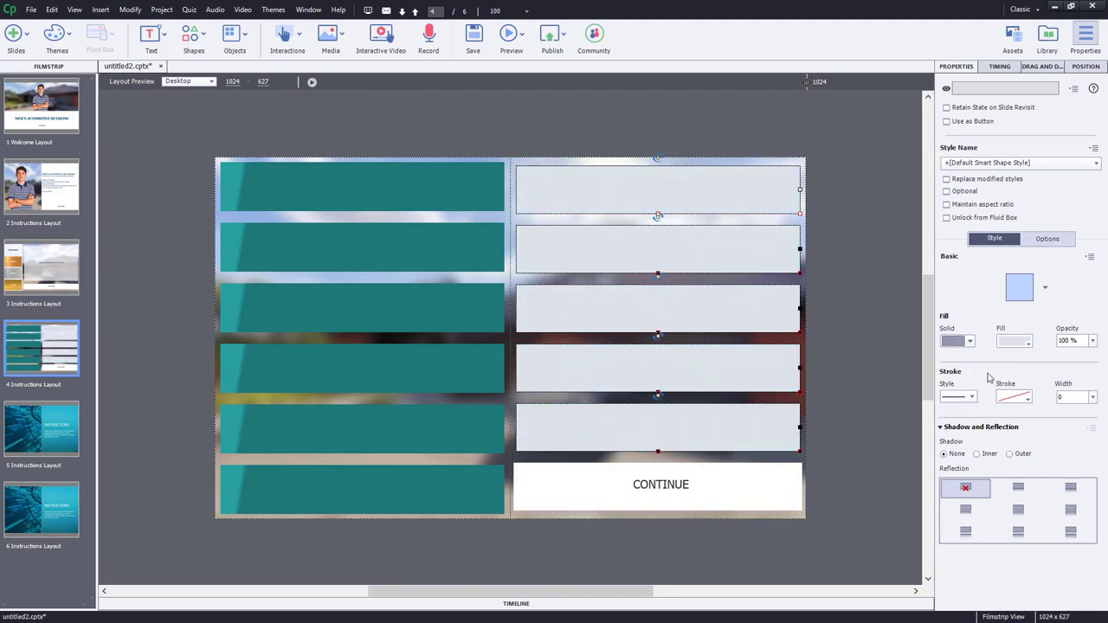
{"action": "left_click", "coordinate": [1020, 342]}
{"action": "left_click", "coordinate": [859, 366]}
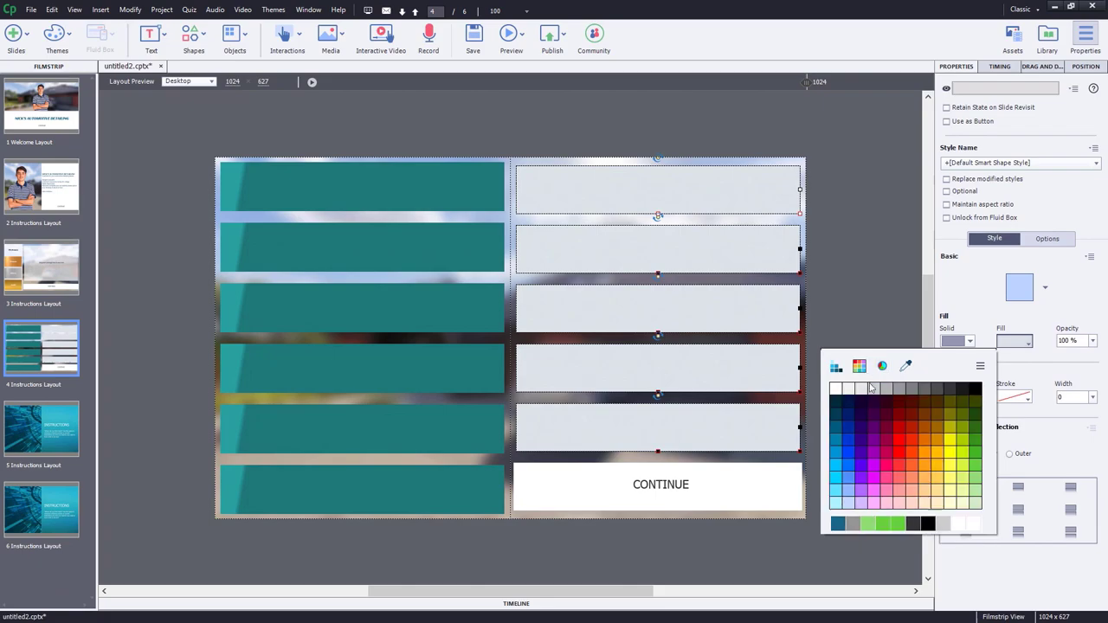
{"action": "left_click", "coordinate": [839, 391]}
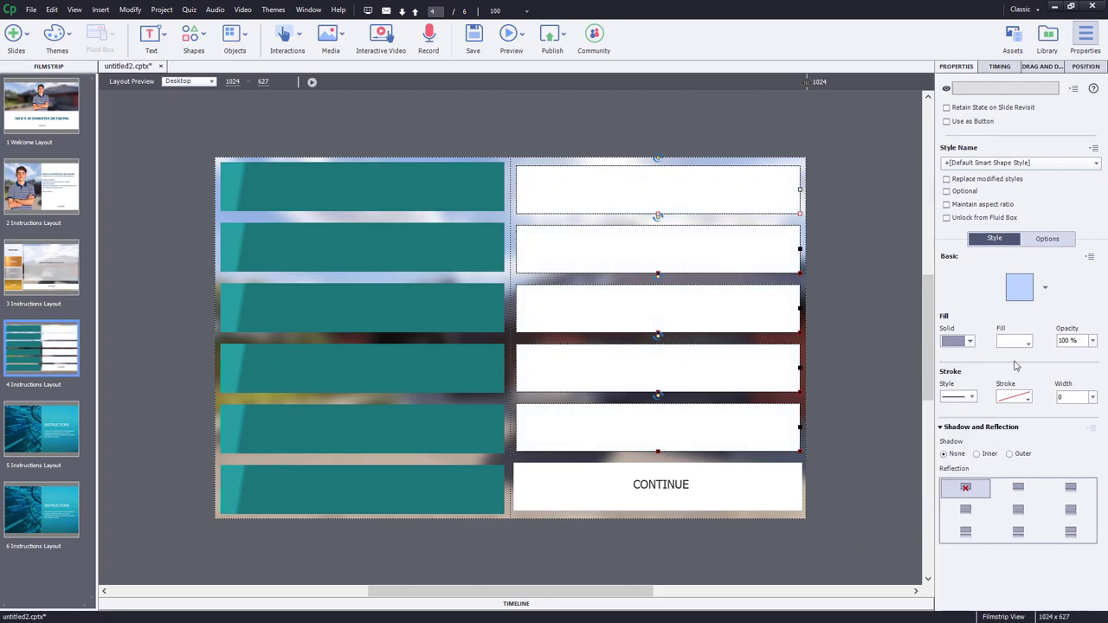
Set the fill opacity of the five white rectangles to 60%
{"action": "double_click", "coordinate": [1067, 340]}
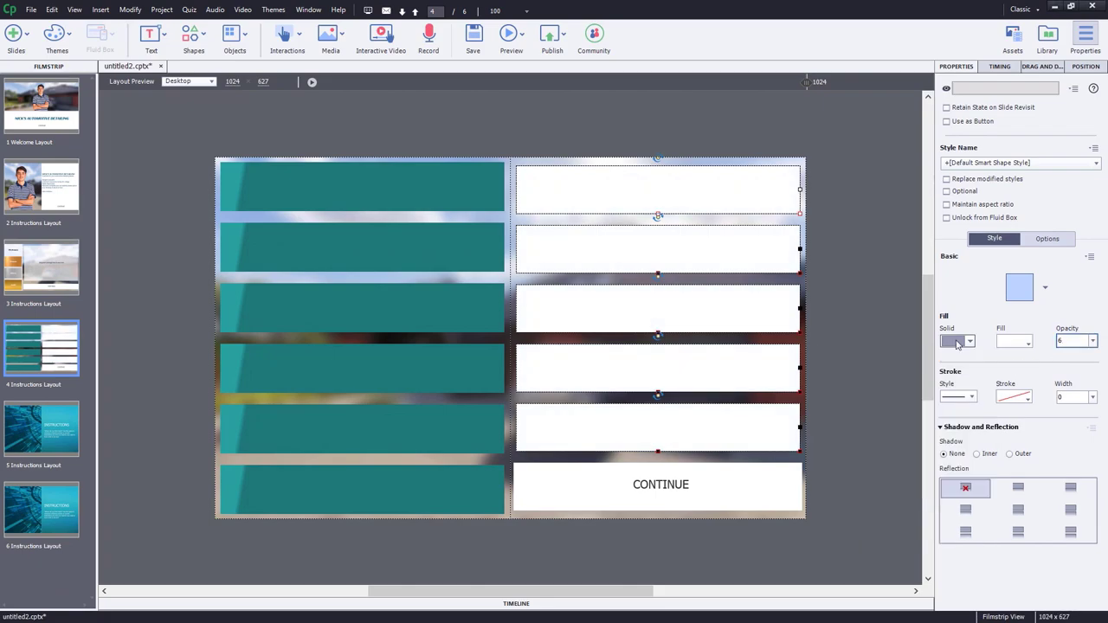
{"action": "type", "text": "60"}
{"action": "key", "text": "Return"}
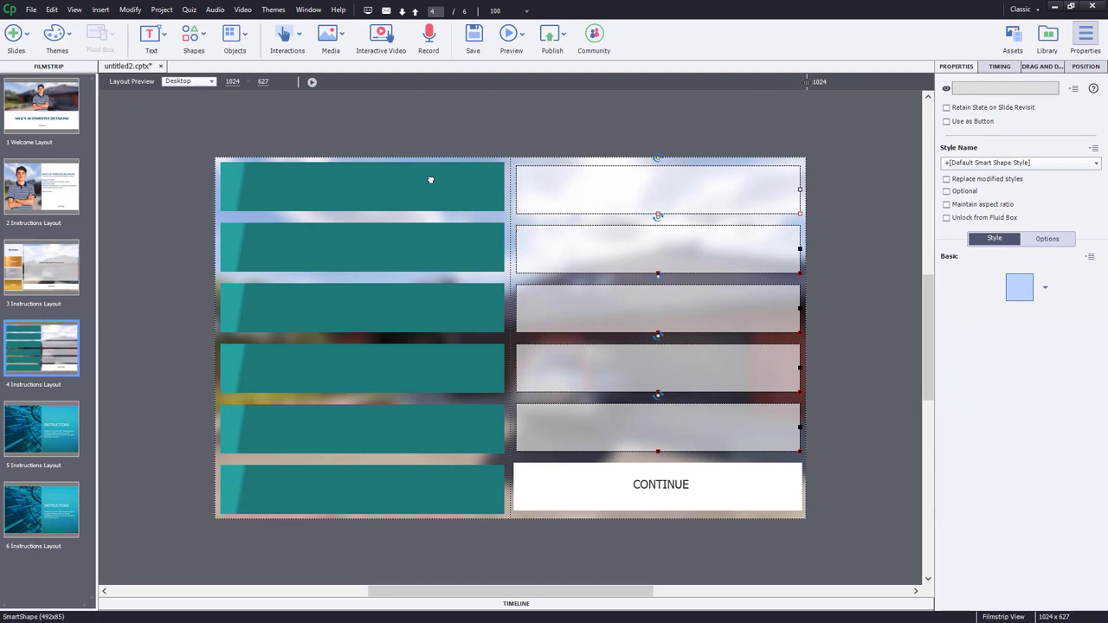
Give all the rectangles in the left-hand fluid box a solid white fill at 60% opacity
{"action": "left_click", "coordinate": [430, 181]}
{"action": "left_click", "coordinate": [436, 232], "text": "shift"}
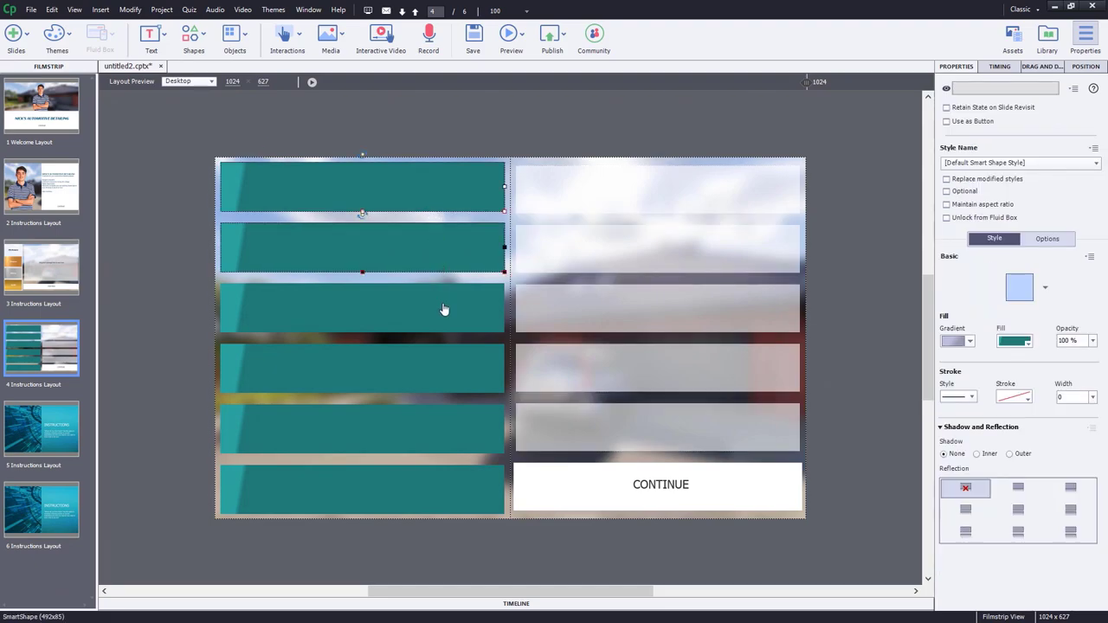
{"action": "left_click", "coordinate": [445, 310], "text": "shift"}
{"action": "left_click", "coordinate": [442, 376], "text": "shift"}
{"action": "left_click", "coordinate": [442, 431], "text": "shift"}
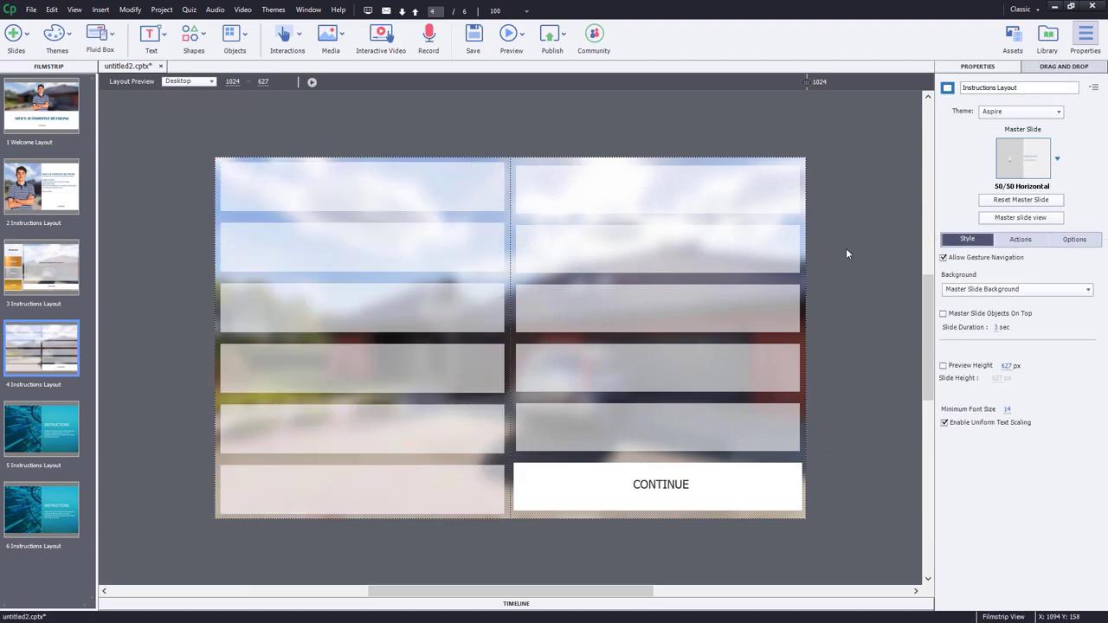
Make the lowest rectangle in the left-hand fluid box fully transparent with 0% fill opacity
{"action": "left_click", "coordinate": [427, 506]}
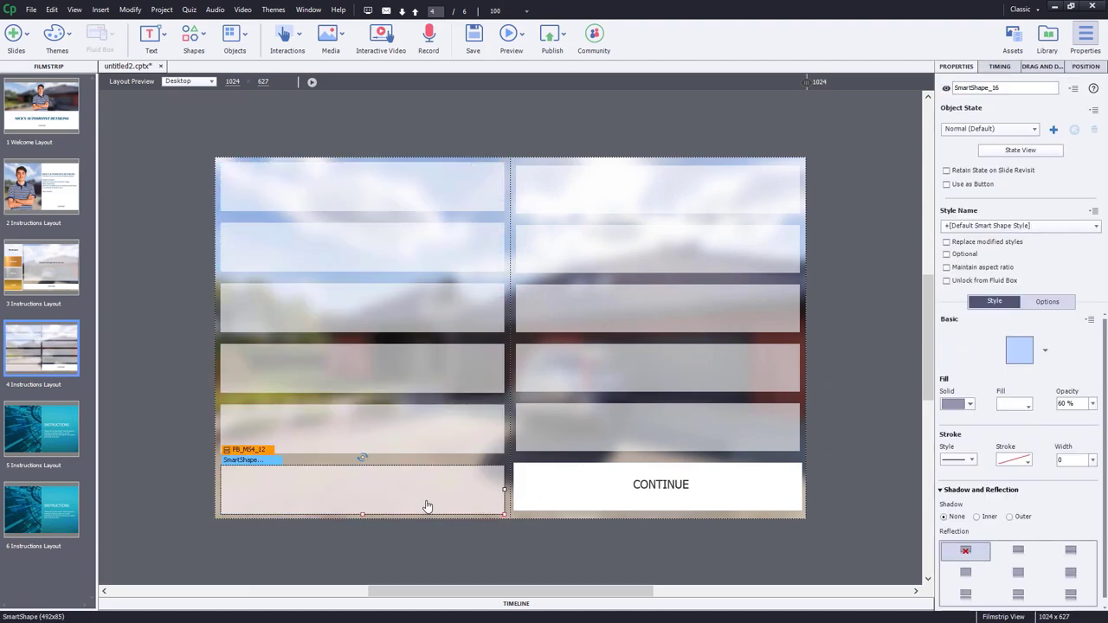
{"action": "left_click", "coordinate": [1093, 403]}
{"action": "left_click", "coordinate": [1066, 495]}
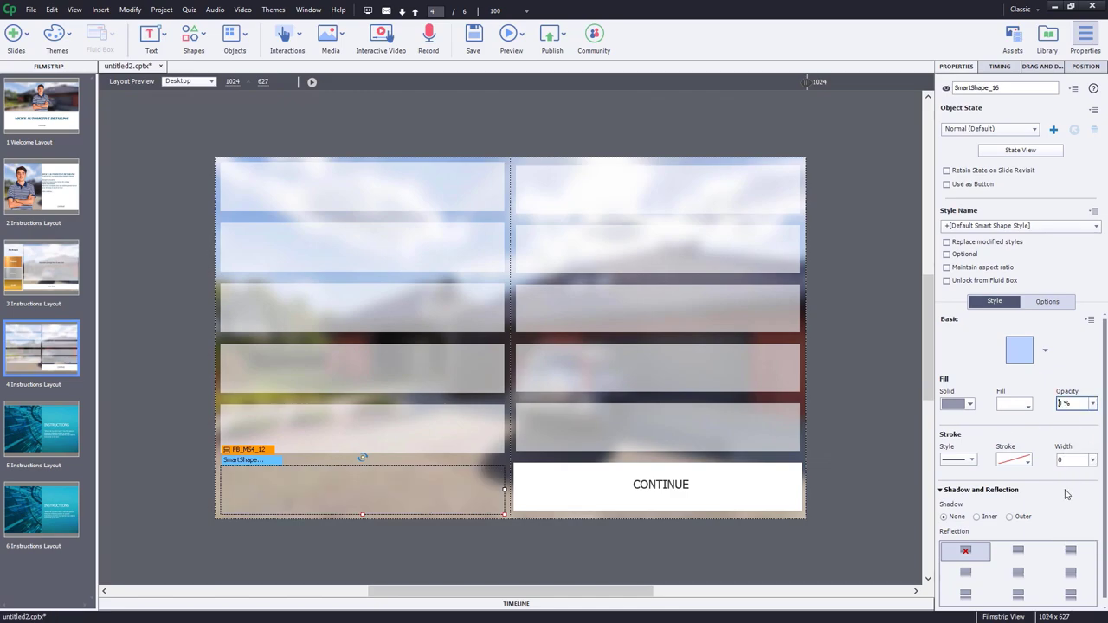
{"action": "left_click", "coordinate": [873, 445]}
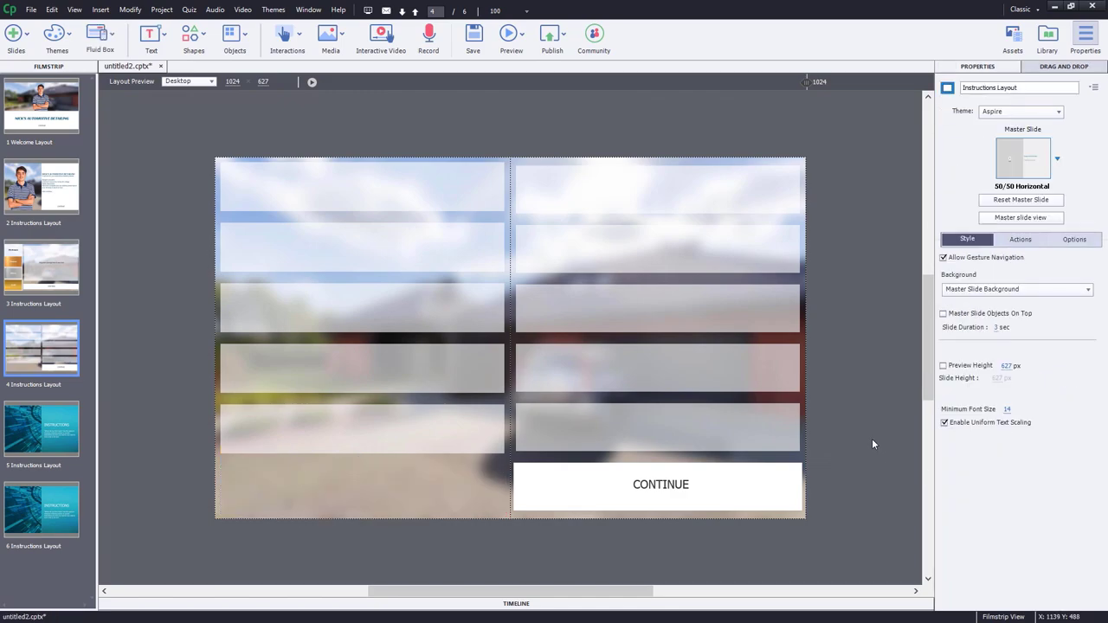
Enter "Drag Add-ons over to your order" in the left column's first rectangle, centred in Aktiv Grotesk
{"action": "left_click", "coordinate": [374, 185]}
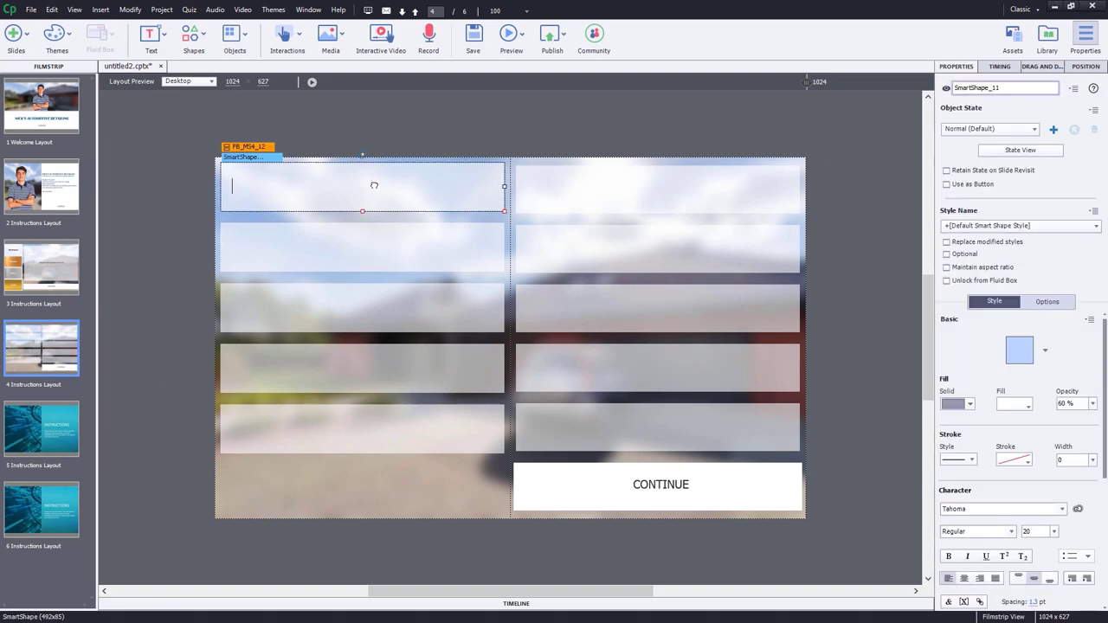
{"action": "type", "text": "Drag Add-ons over to your order"}
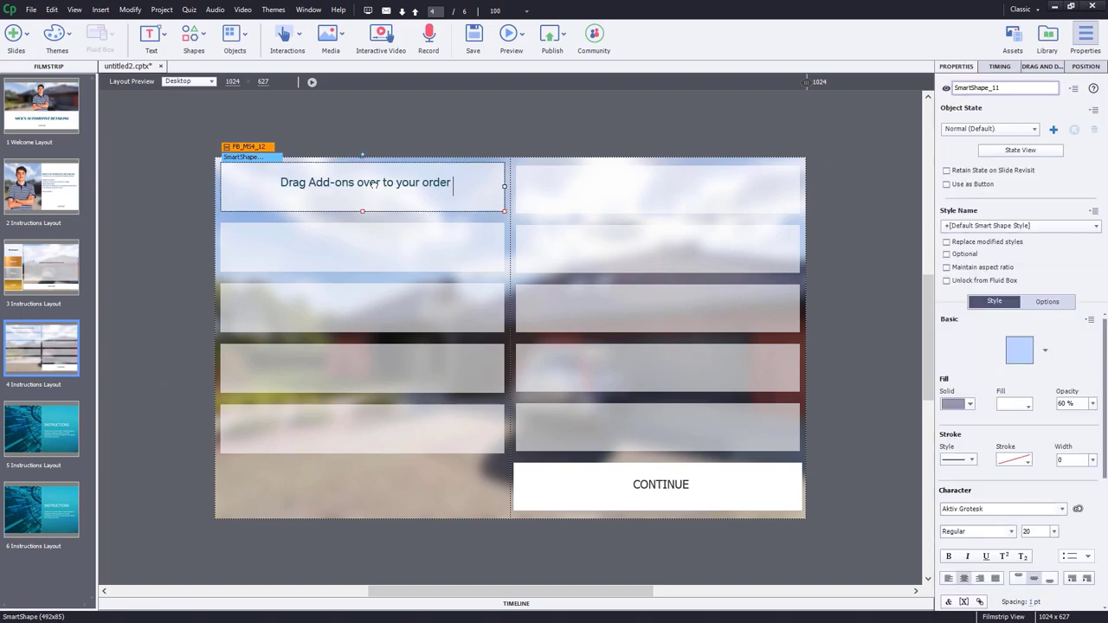
Label the four rectangles below Engine Steam Clean - $80, Trunk Detail - $40, Wheel Rim Waxing - $20 and Odor Elimination - $60, in right-aligned CondorWide
{"action": "left_click", "coordinate": [401, 251]}
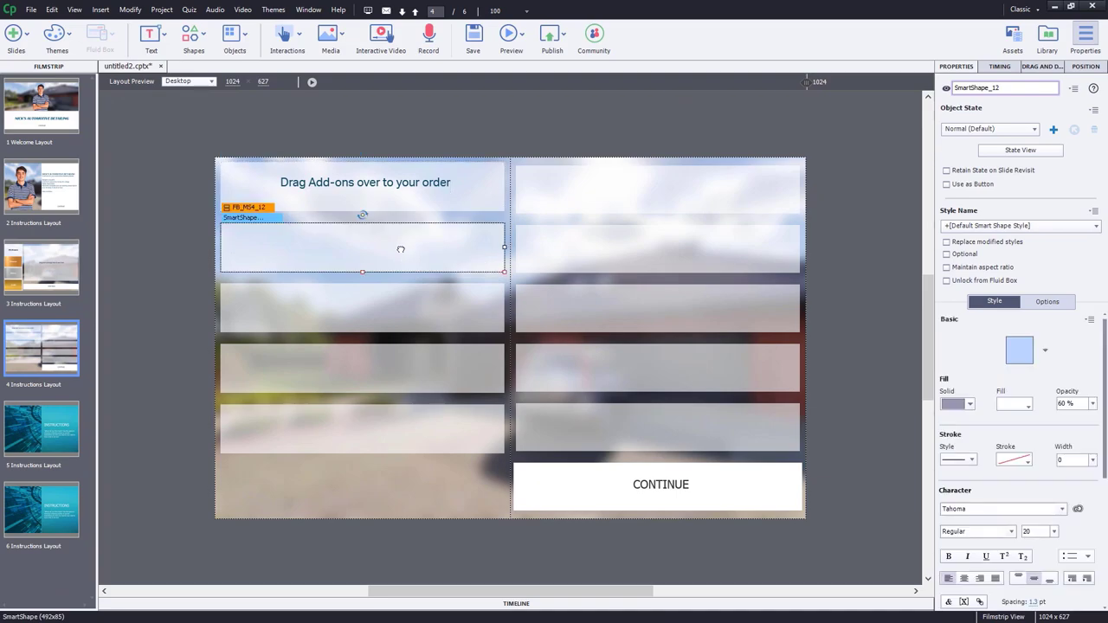
{"action": "type", "text": "Engine Steam Clean - $80"}
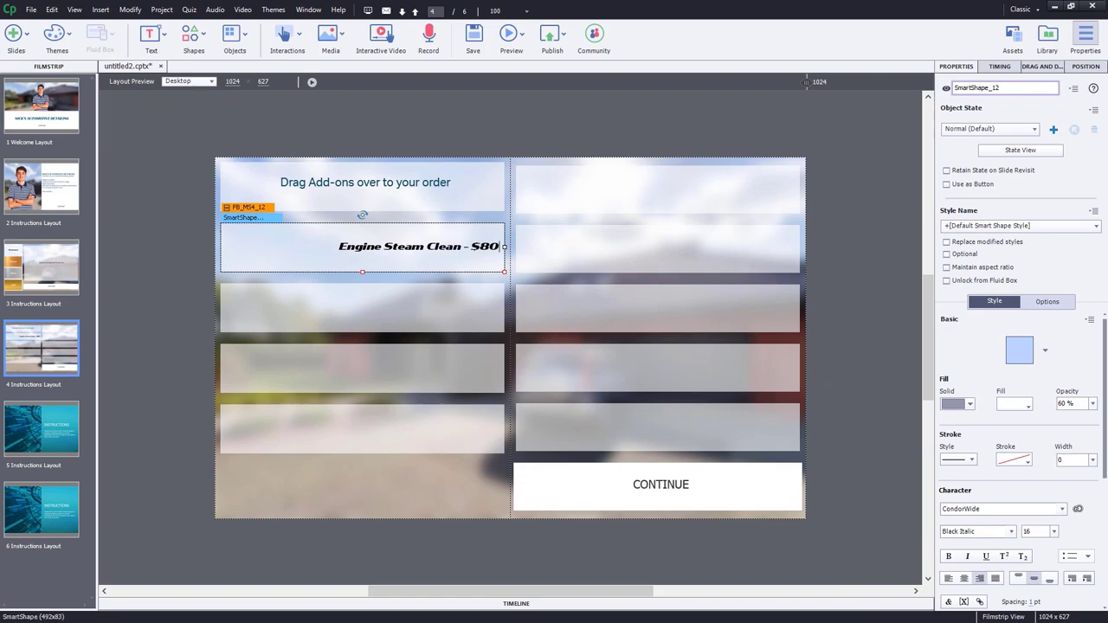
{"action": "key", "text": "Escape"}
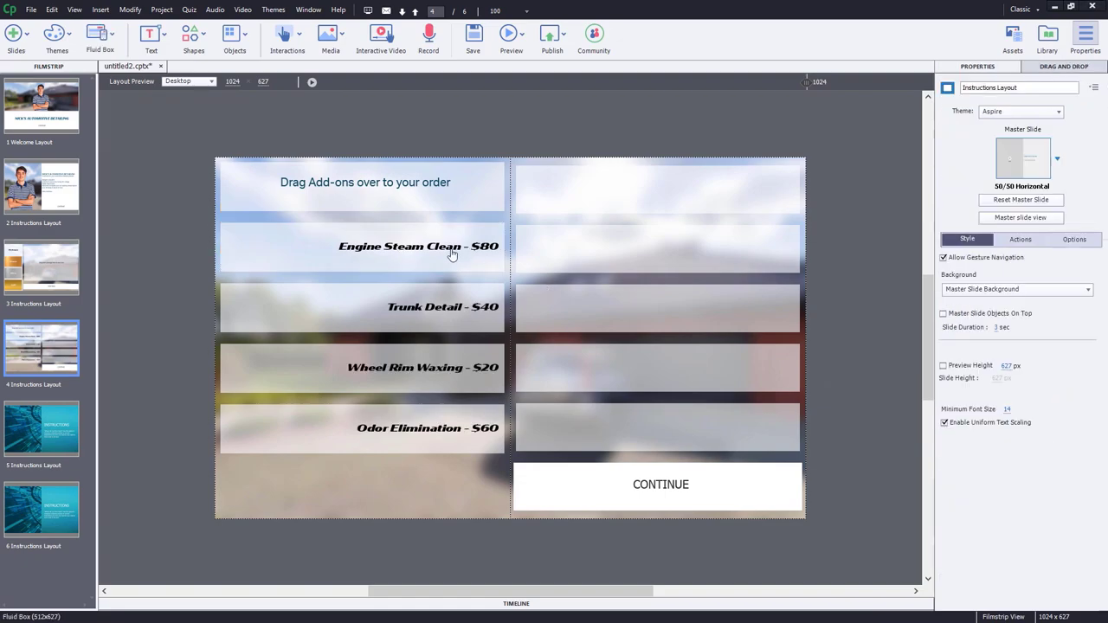
Name the four add-on rectangles after their services, using Trunk_Detail, Wheel_Rim_Waxing and Odor_Elimination for the last three
{"action": "left_click", "coordinate": [357, 254]}
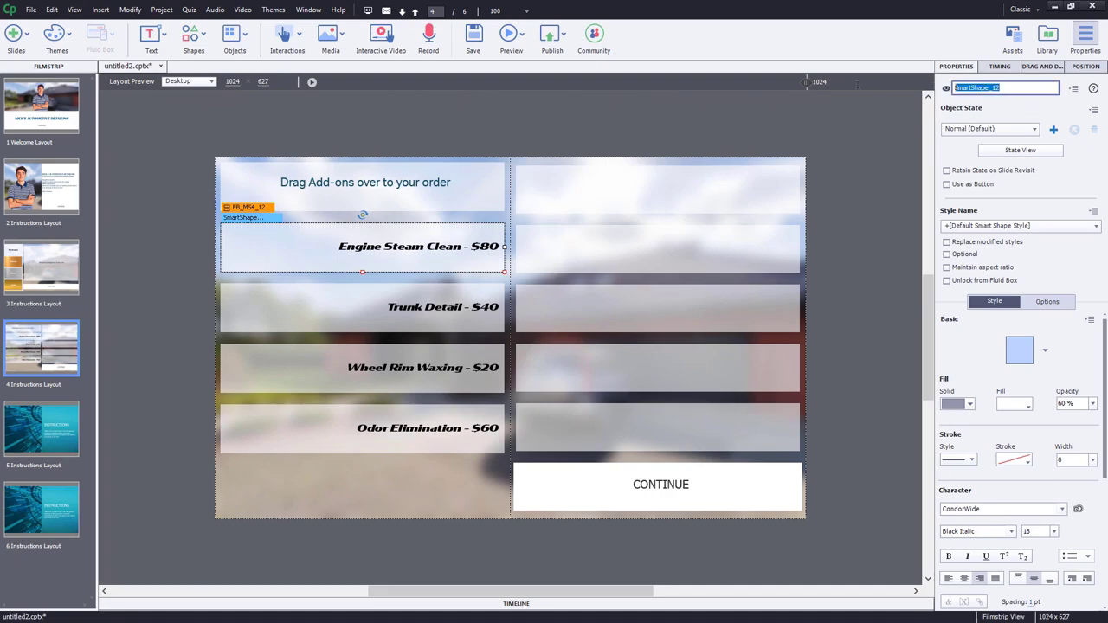
{"action": "key", "text": "Tab"}
{"action": "double_click", "coordinate": [979, 88]}
{"action": "type", "text": "Trunk_Detail"}
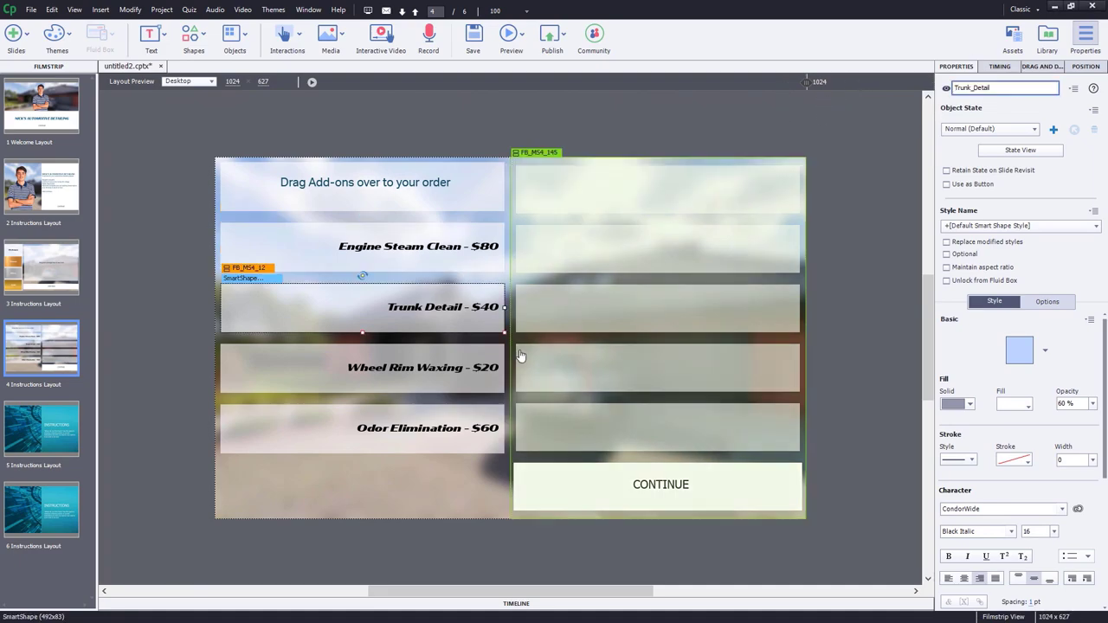
{"action": "left_click", "coordinate": [412, 370]}
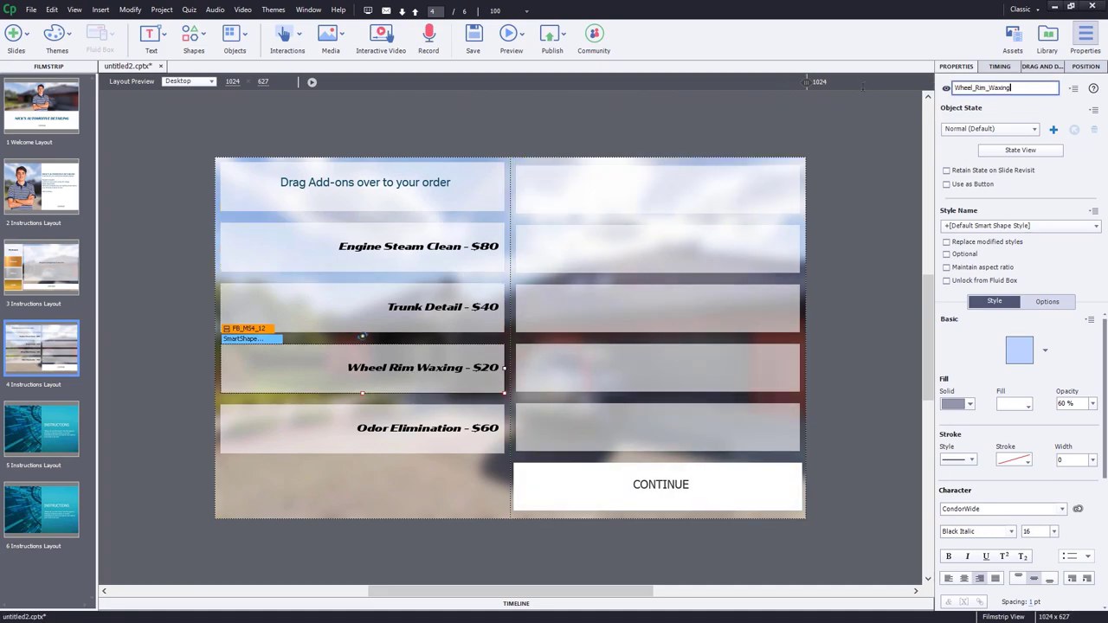
{"action": "key", "text": "Tab"}
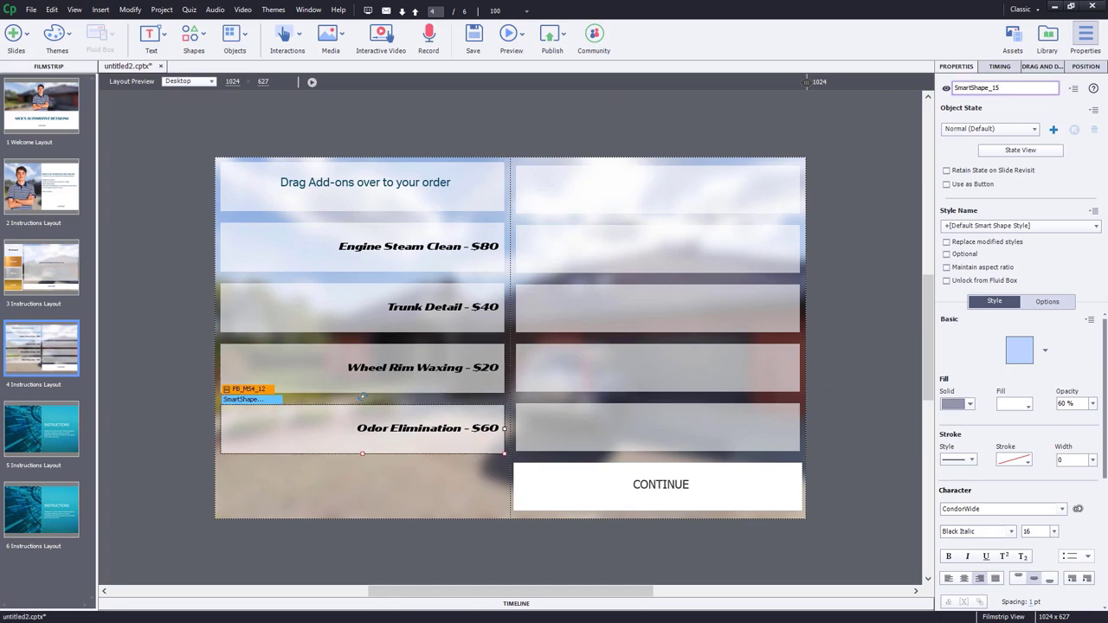
{"action": "double_click", "coordinate": [978, 87]}
{"action": "type", "text": "Odor_Elimination"}
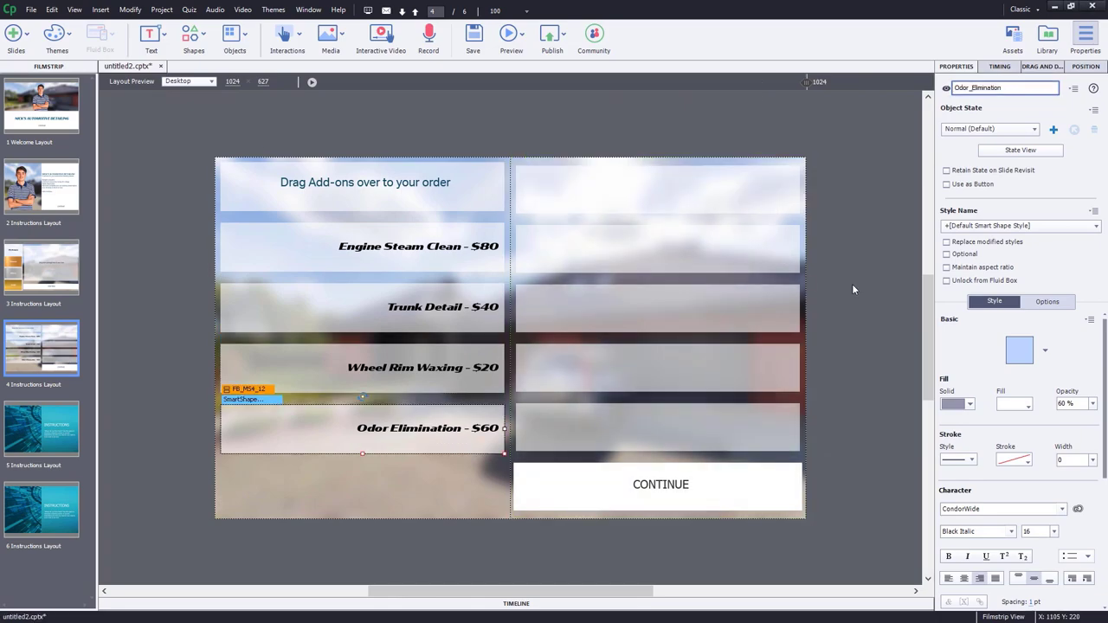
Add three new states named Bronze, Silver and Gold to the right column's first rectangle
{"action": "left_click", "coordinate": [726, 186]}
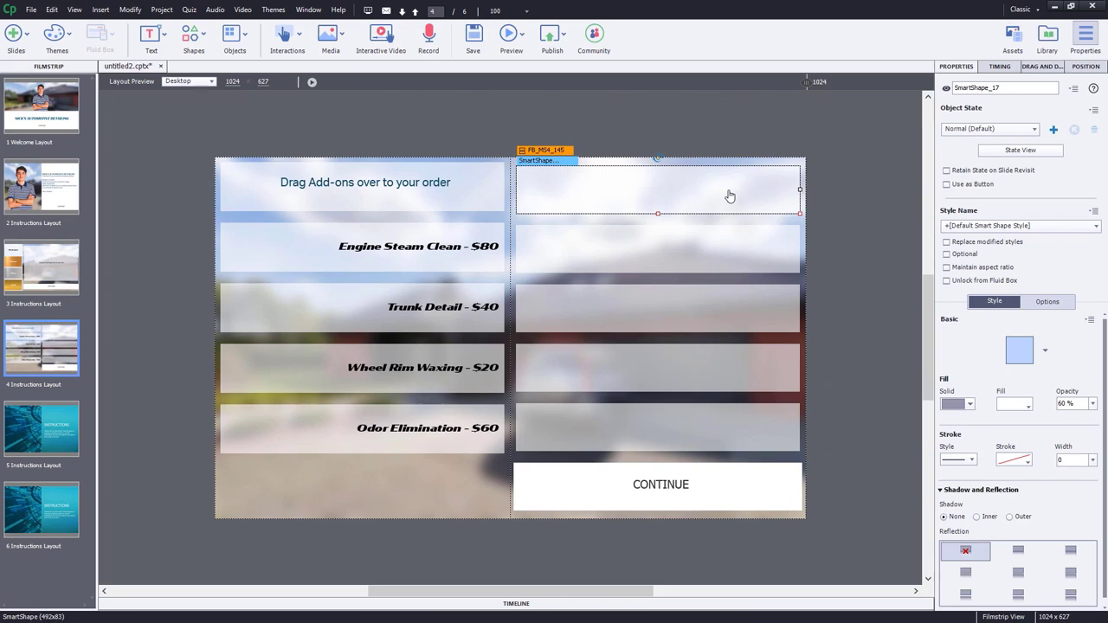
{"action": "left_click", "coordinate": [1042, 152]}
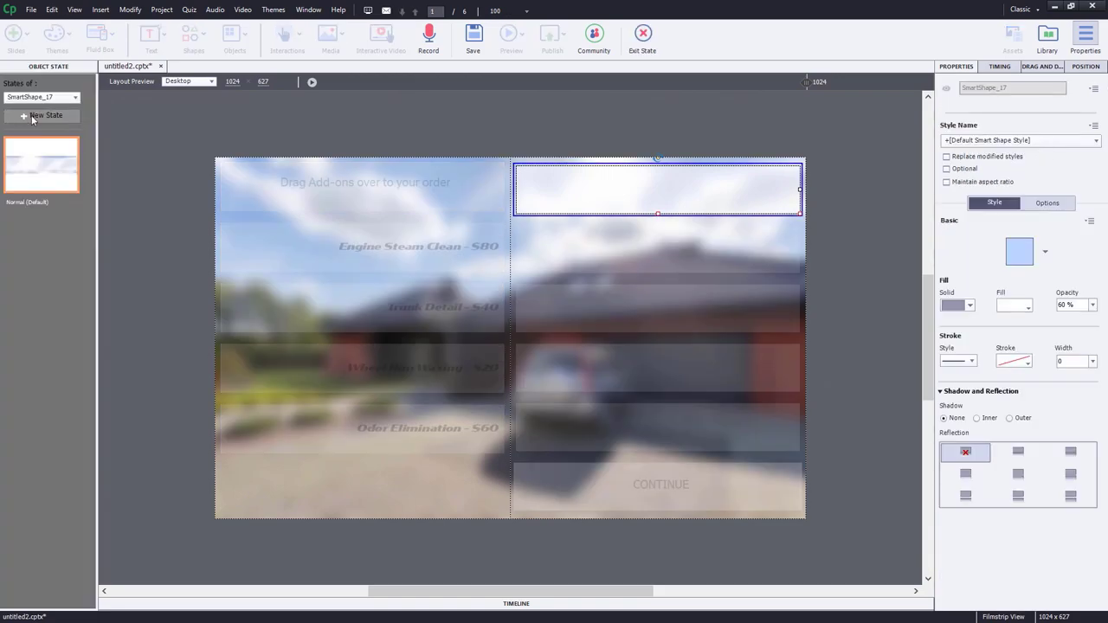
{"action": "left_click", "coordinate": [37, 117]}
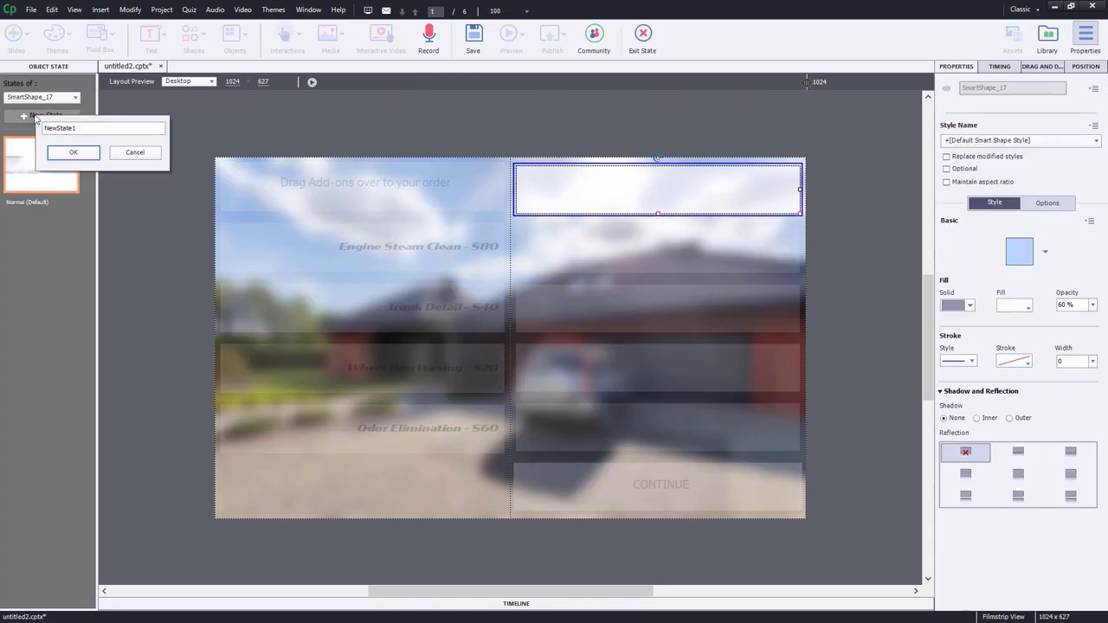
{"action": "double_click", "coordinate": [89, 127]}
{"action": "type", "text": "Bronze"}
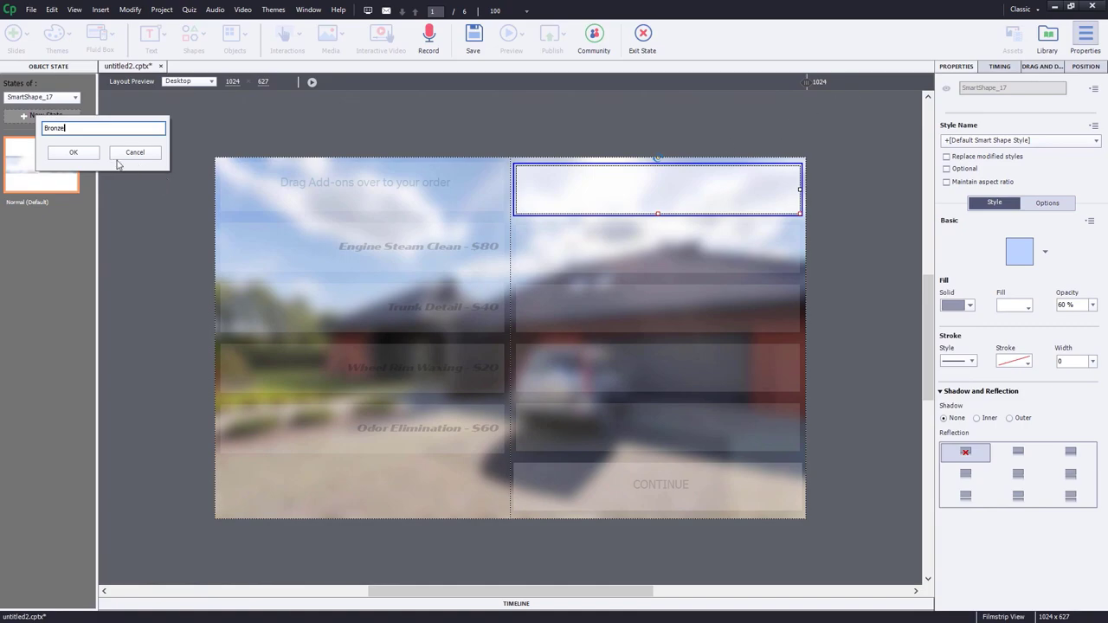
{"action": "left_click", "coordinate": [73, 151]}
{"action": "left_click", "coordinate": [74, 156]}
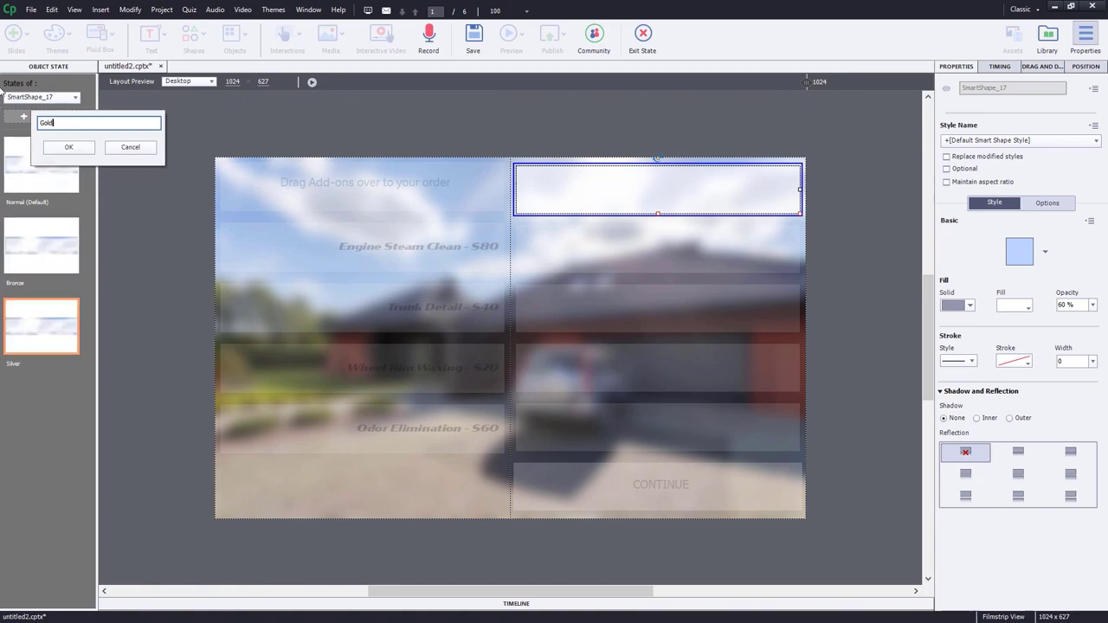
{"action": "key", "text": "Return"}
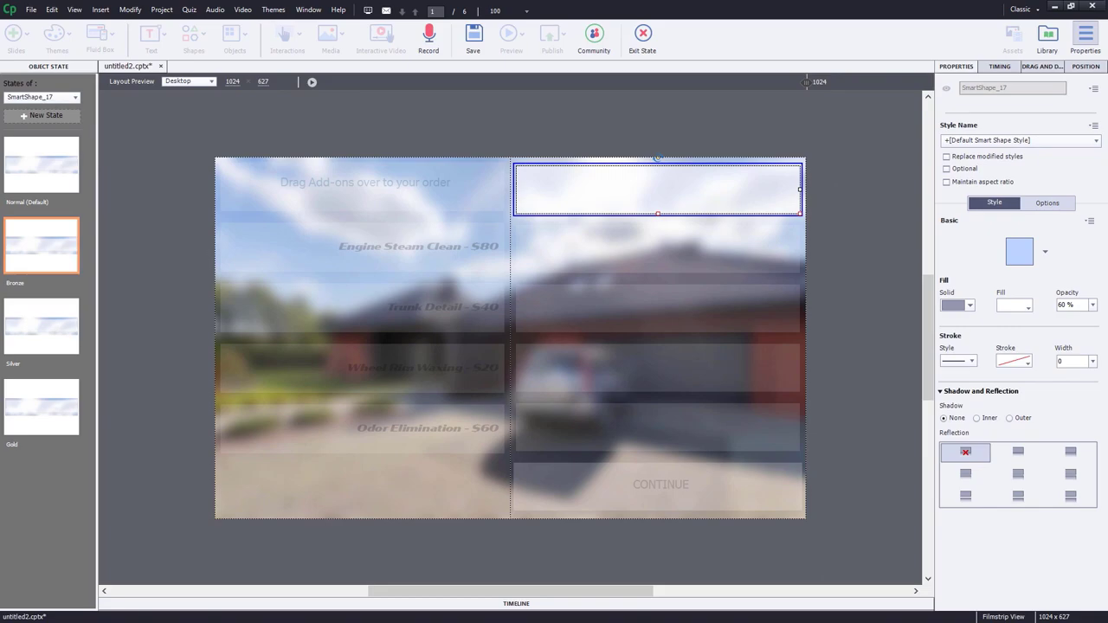
Enter each state's package name and price, including "Bronze Package - $30" and "Gold Package - $100", and leave the state editing view
{"action": "double_click", "coordinate": [764, 188]}
{"action": "type", "text": "Bronze Package - $30"}
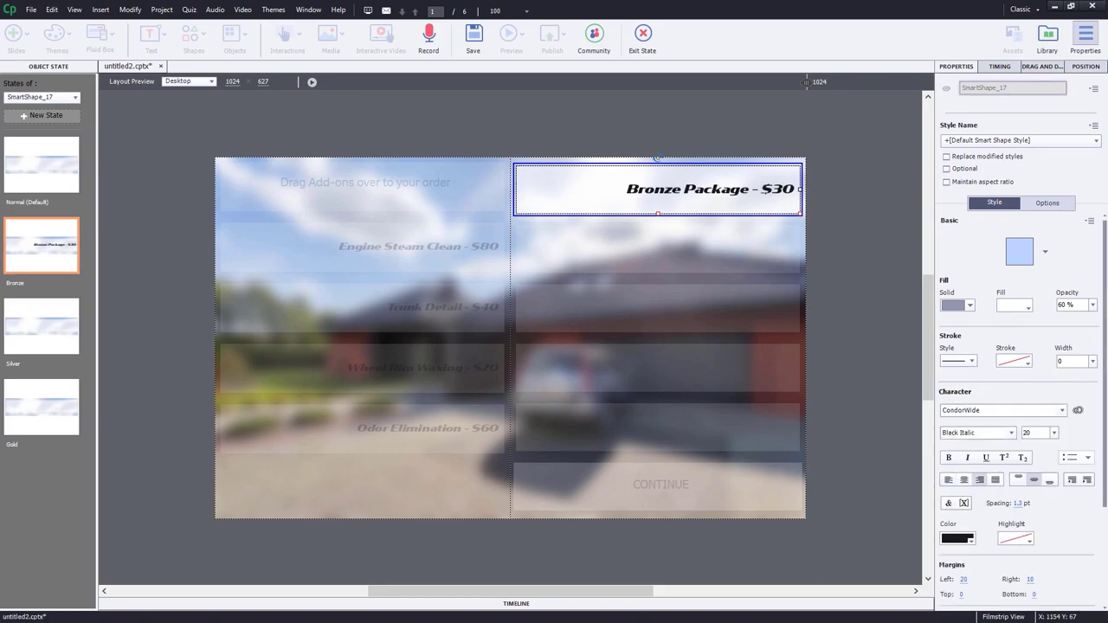
{"action": "key", "text": "Escape"}
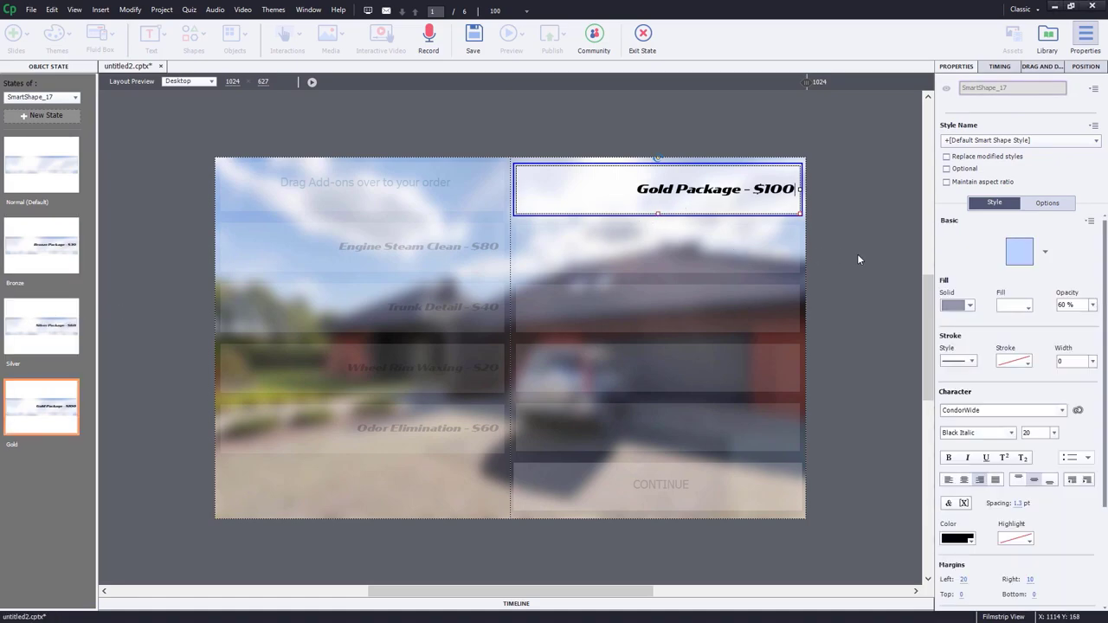
{"action": "left_click", "coordinate": [855, 260]}
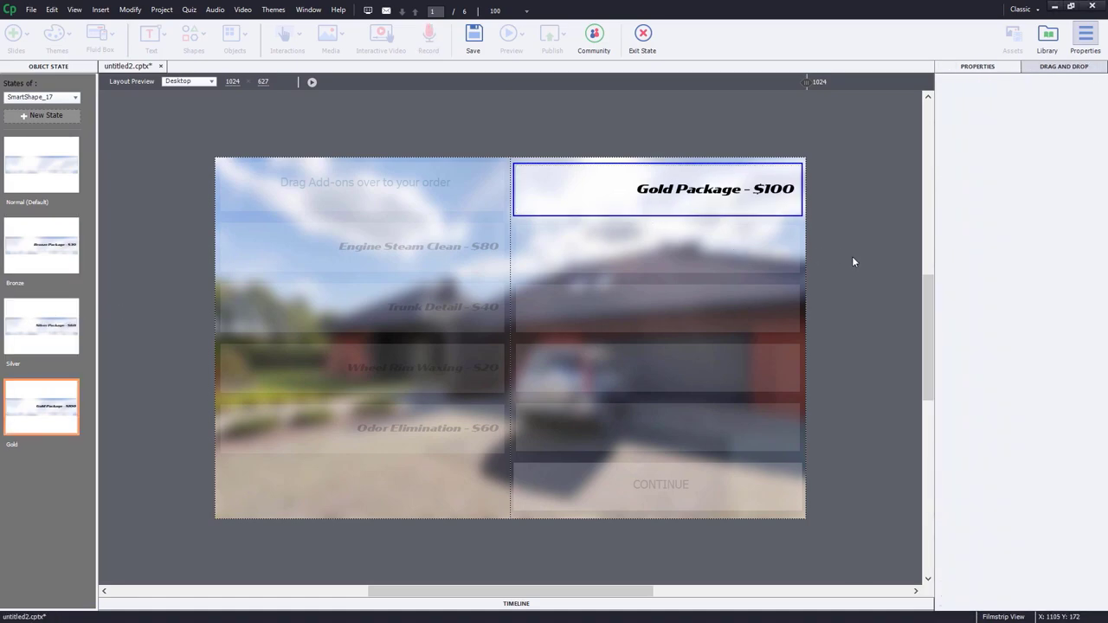
{"action": "left_click", "coordinate": [645, 35]}
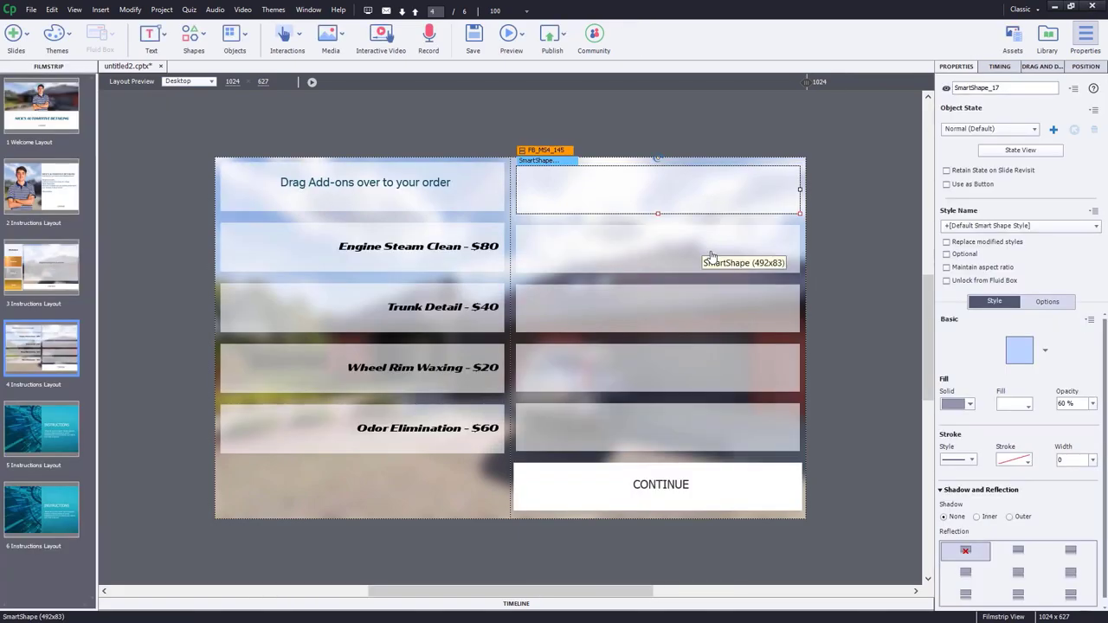
Name the four rectangles below the right column's first one Option 1 through Option 4, in order
{"action": "left_click", "coordinate": [710, 251]}
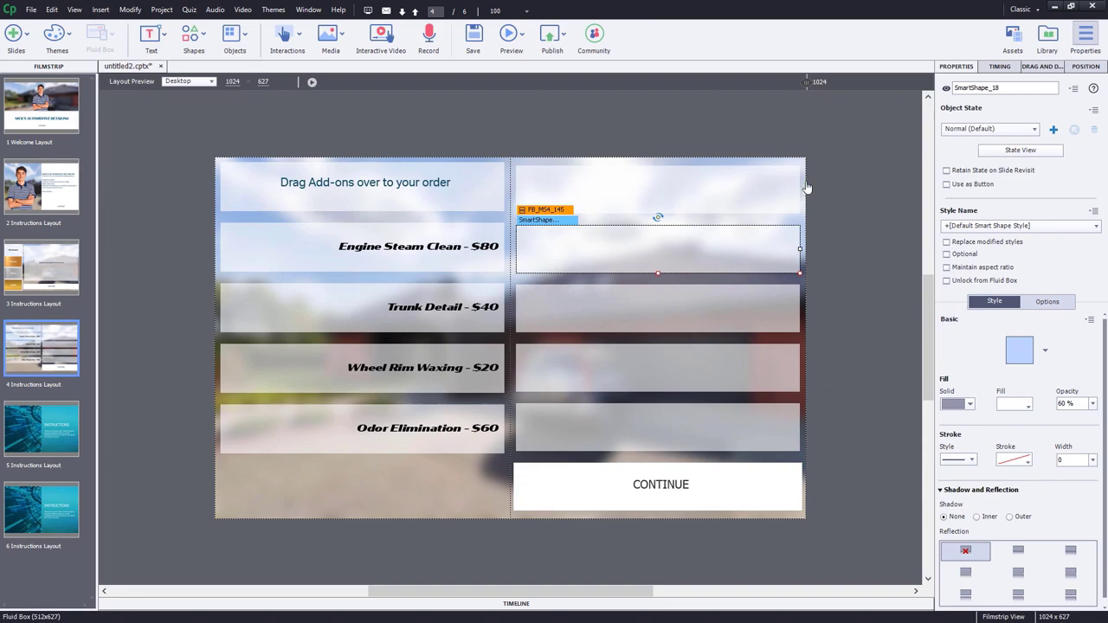
{"action": "left_click", "coordinate": [1007, 88]}
{"action": "type", "text": "Option_1"}
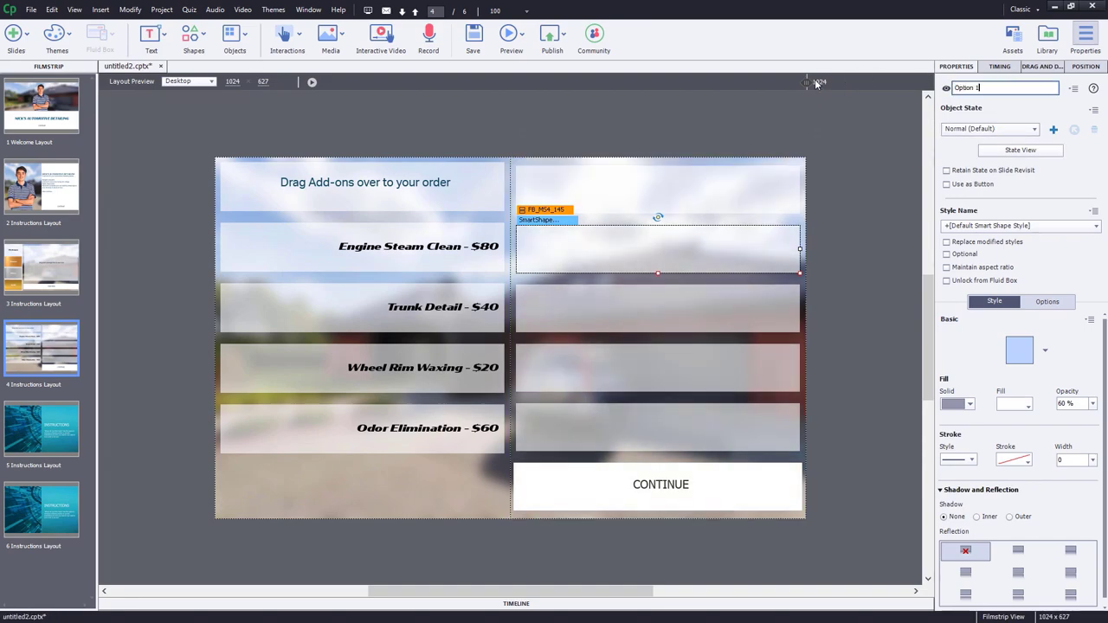
{"action": "key", "text": "Return"}
{"action": "key", "text": "Tab"}
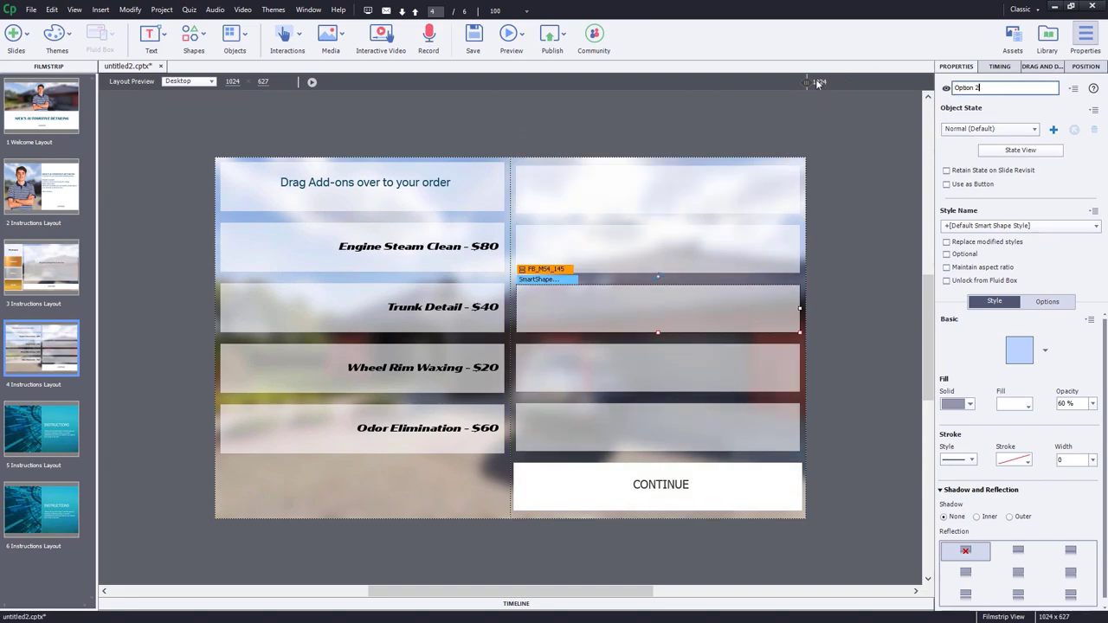
{"action": "key", "text": "Tab"}
{"action": "key", "text": "Tab"}
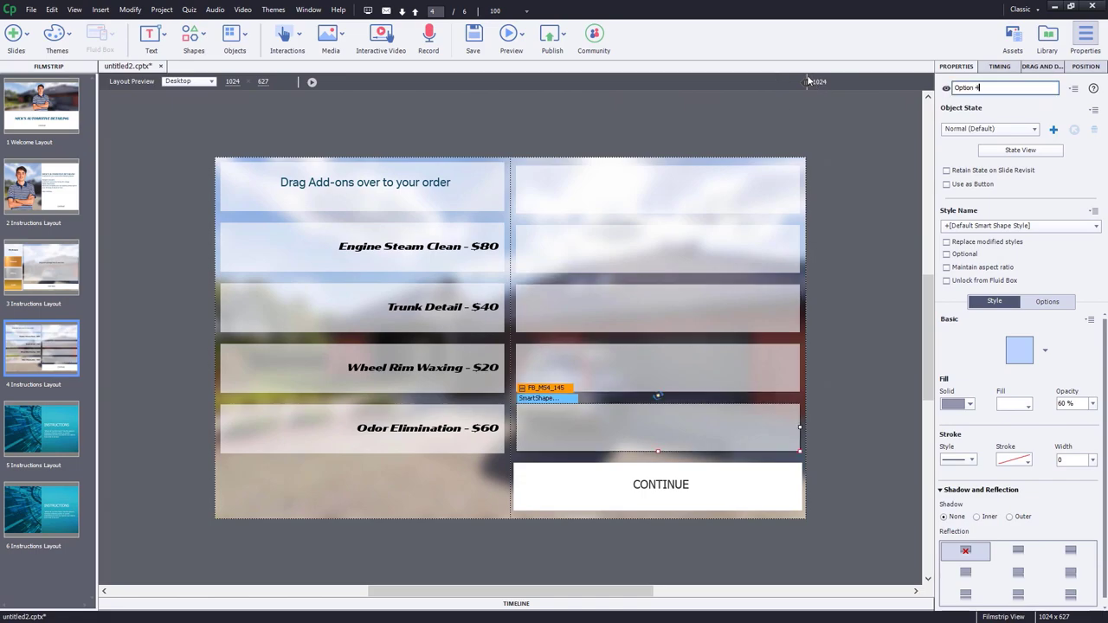
{"action": "left_click", "coordinate": [843, 248]}
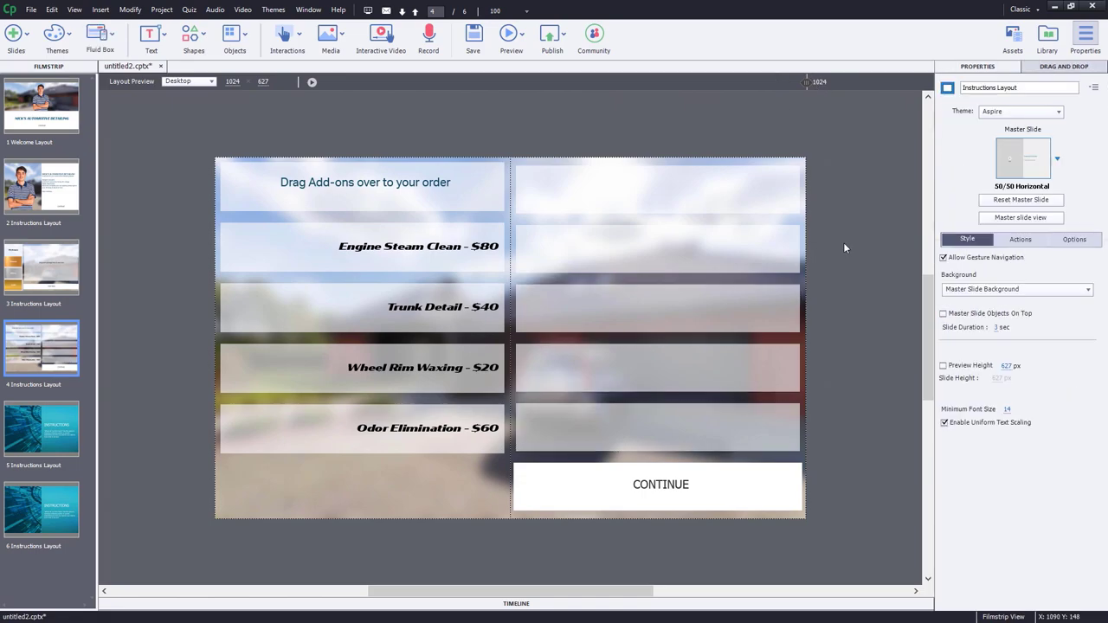
Check the package states of the right column's first rectangle through to Gold, and deselect it
{"action": "left_click", "coordinate": [752, 187]}
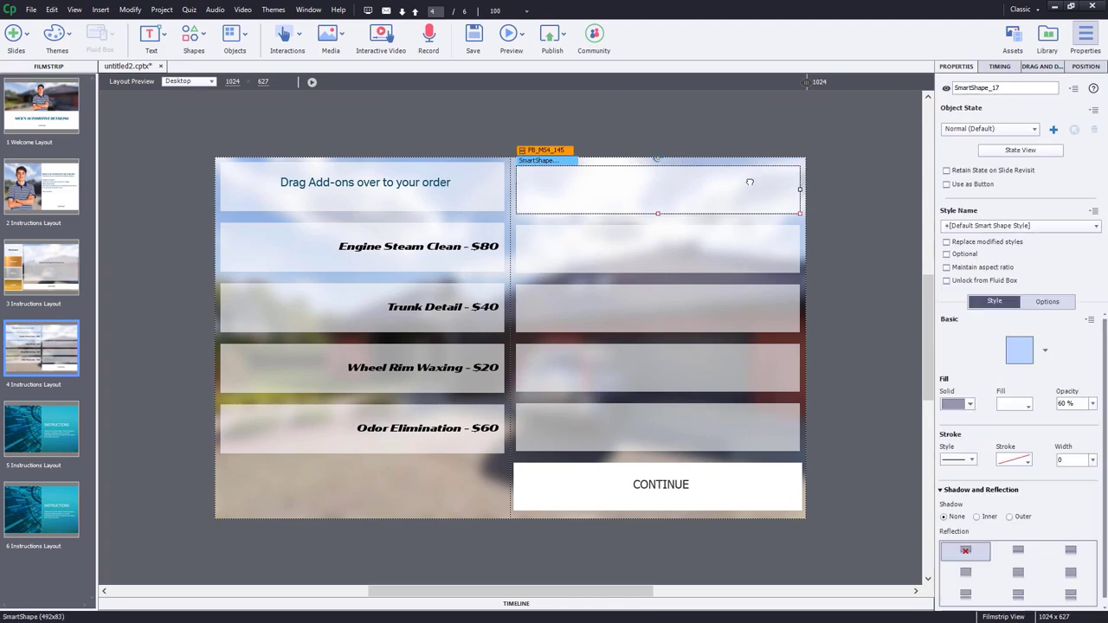
{"action": "left_click", "coordinate": [985, 128]}
{"action": "left_click", "coordinate": [978, 132]}
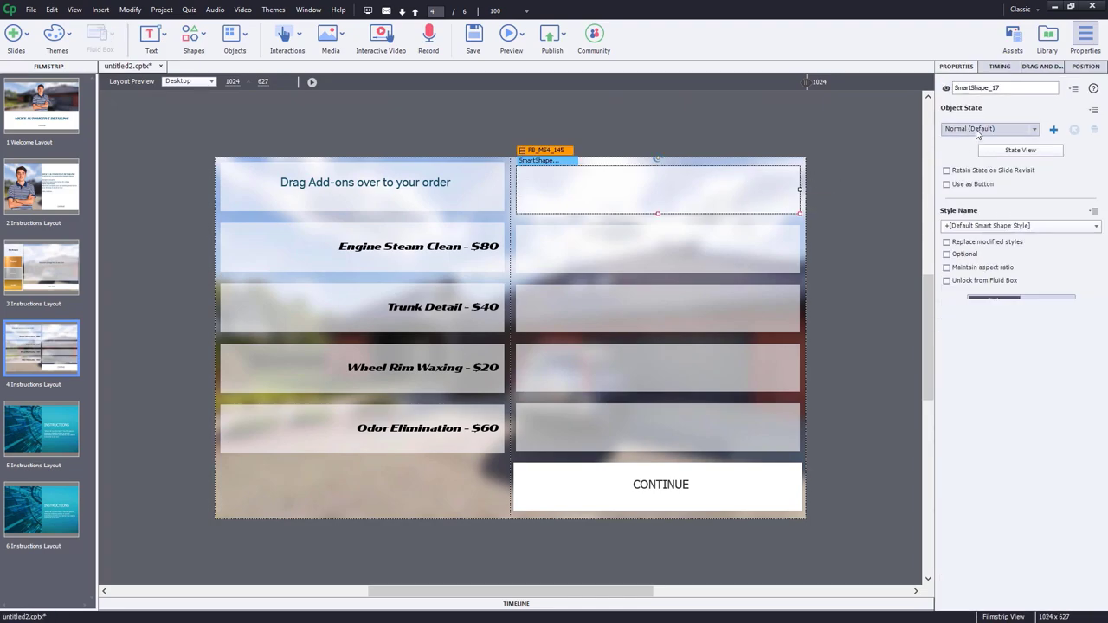
{"action": "left_click", "coordinate": [978, 128]}
{"action": "key", "text": "Down"}
{"action": "key", "text": "Down"}
{"action": "key", "text": "Down"}
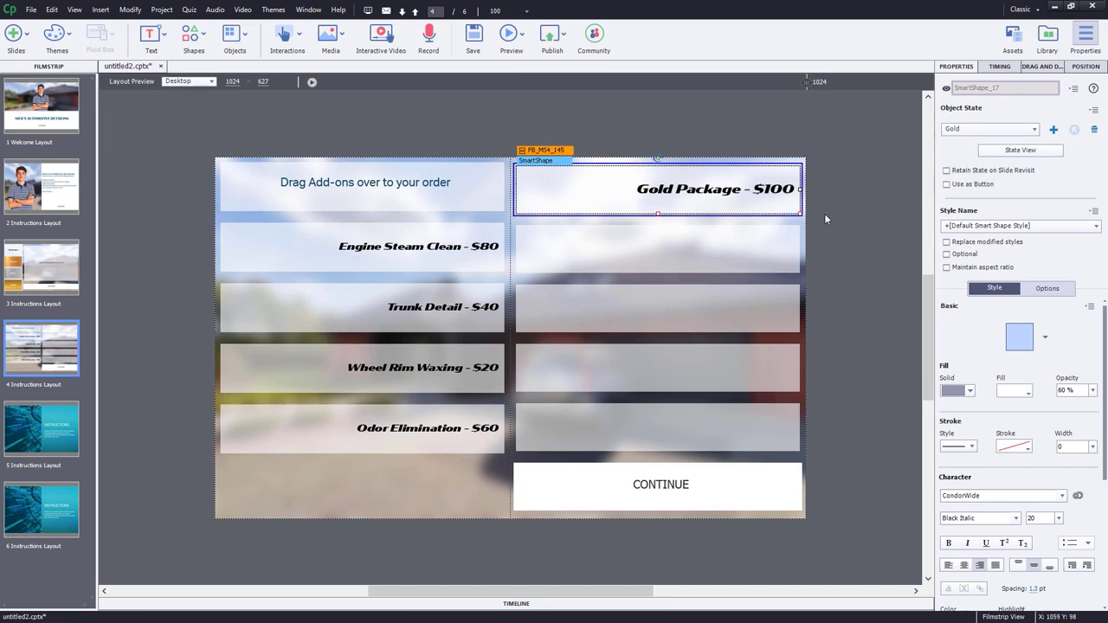
{"action": "left_click", "coordinate": [860, 210]}
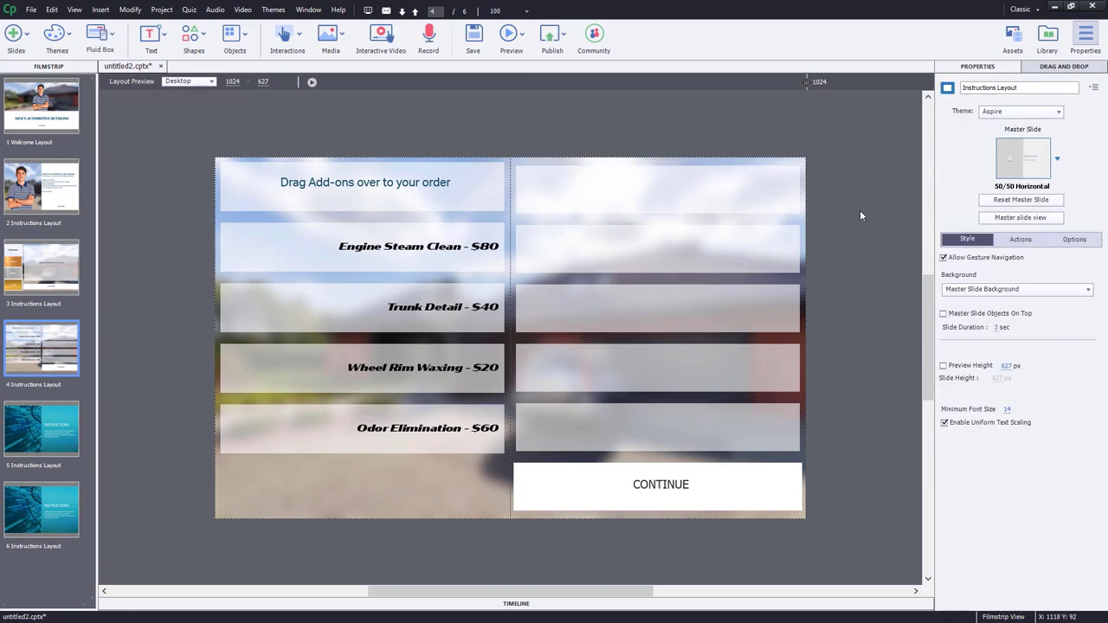
Set slide 4's On Enter action to Execute Advanced Actions and open the advanced action editor
{"action": "left_click", "coordinate": [1018, 242]}
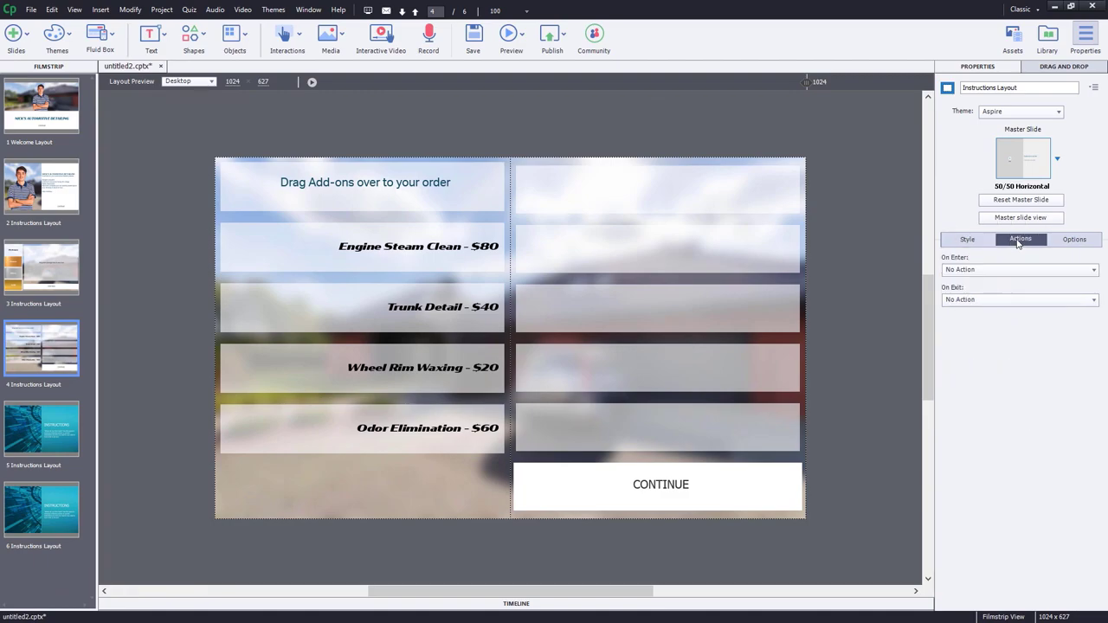
{"action": "left_click", "coordinate": [979, 271]}
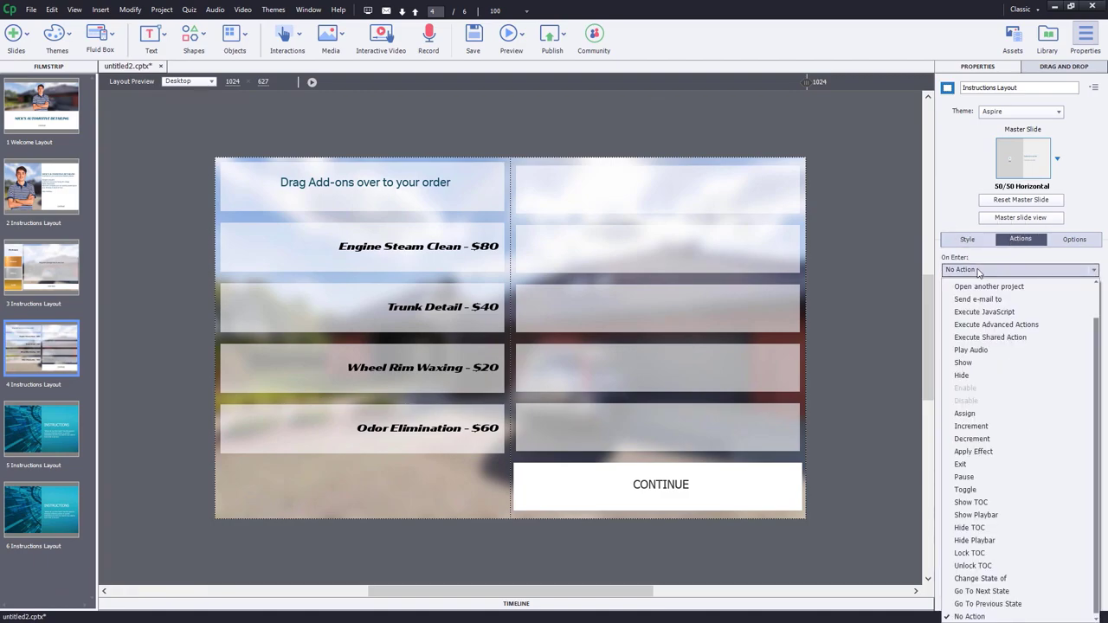
{"action": "left_click", "coordinate": [1004, 325]}
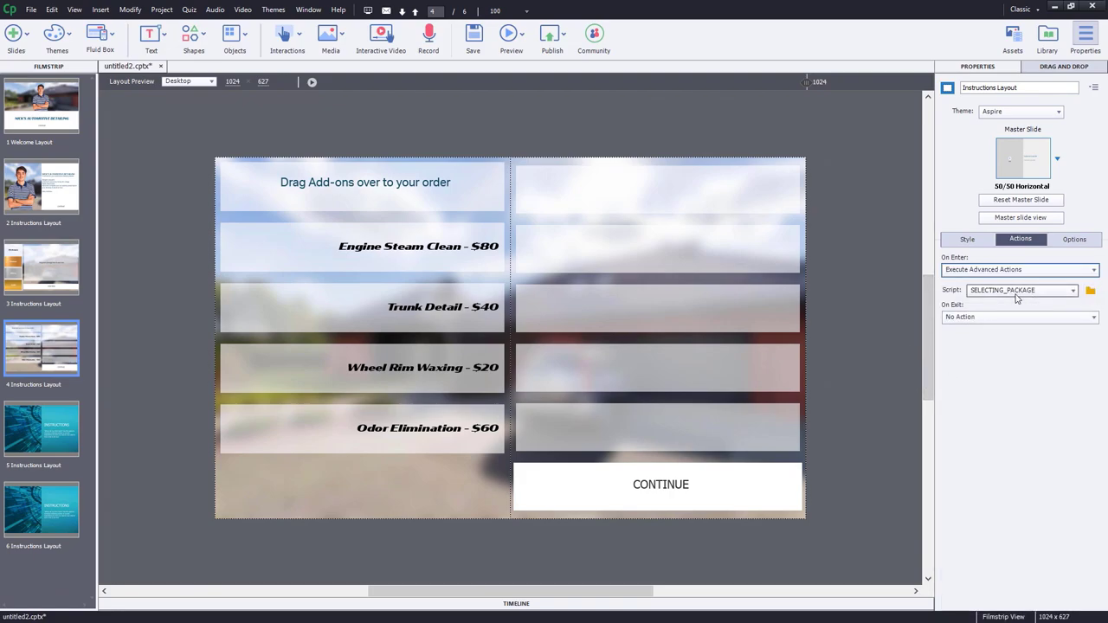
{"action": "left_click", "coordinate": [1091, 292]}
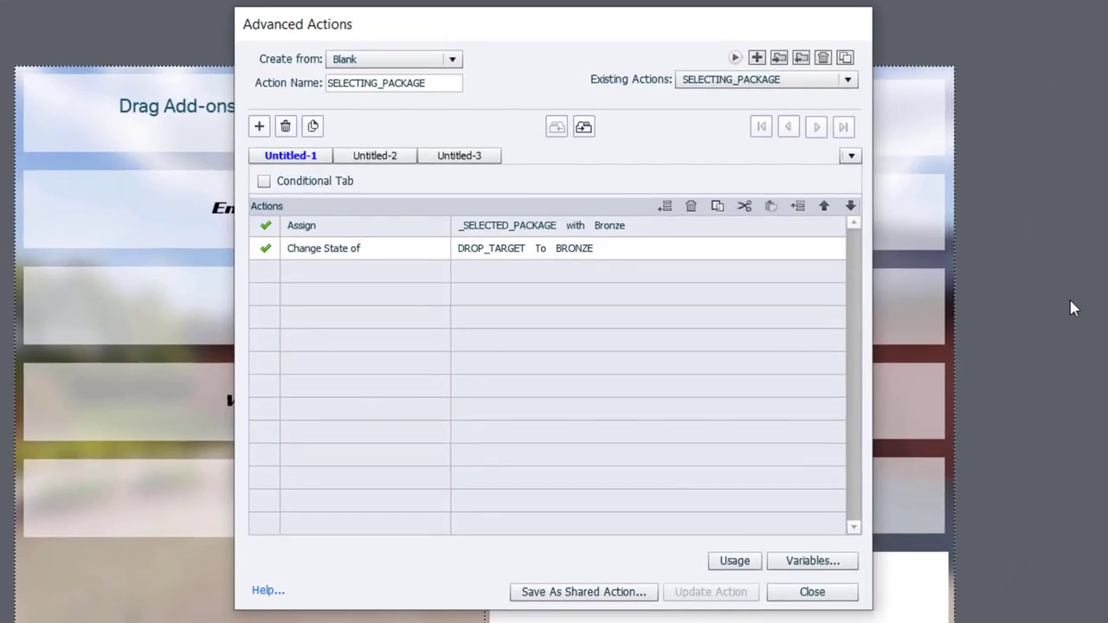
Create an advanced action named OnEnterSlide4, making its first decision conditional and naming it Bronze
{"action": "left_click", "coordinate": [758, 58]}
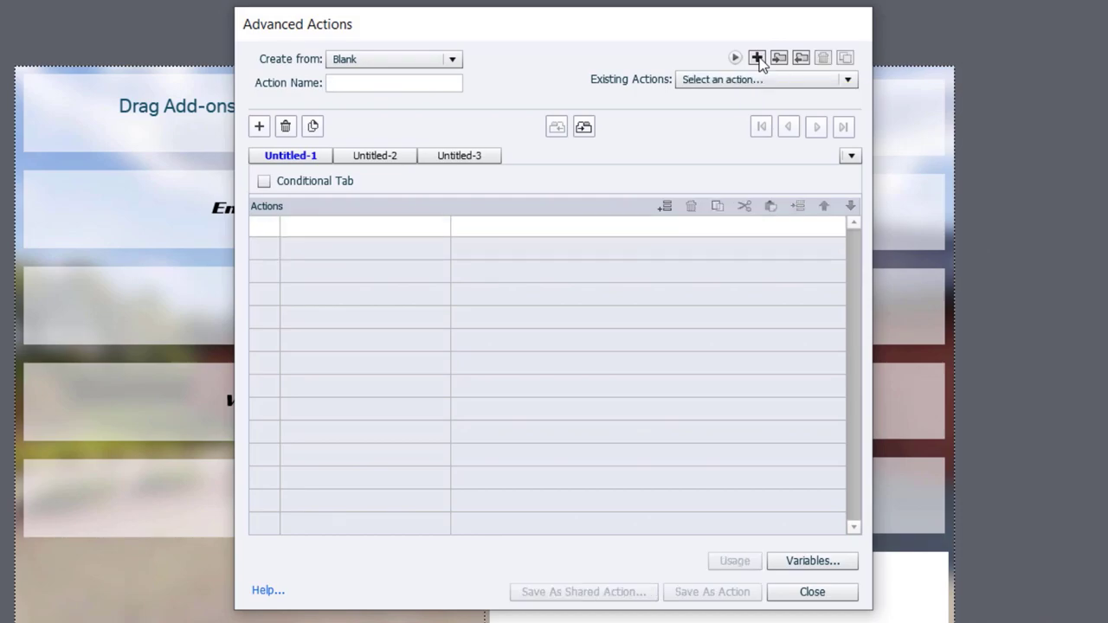
{"action": "type", "text": "OnEnterSlide4"}
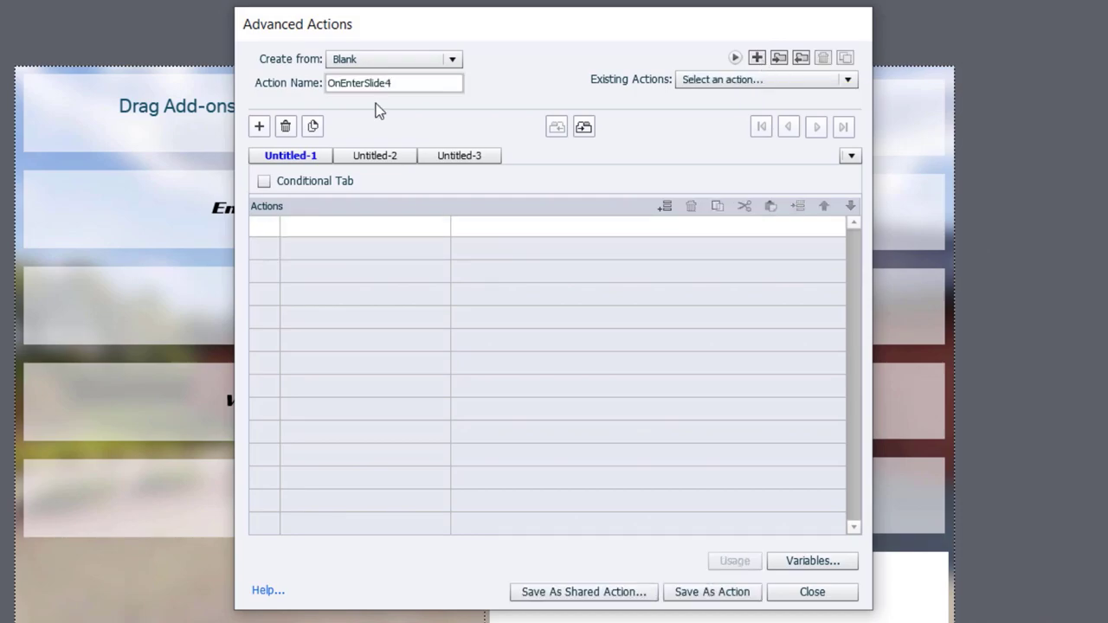
{"action": "left_click", "coordinate": [264, 182]}
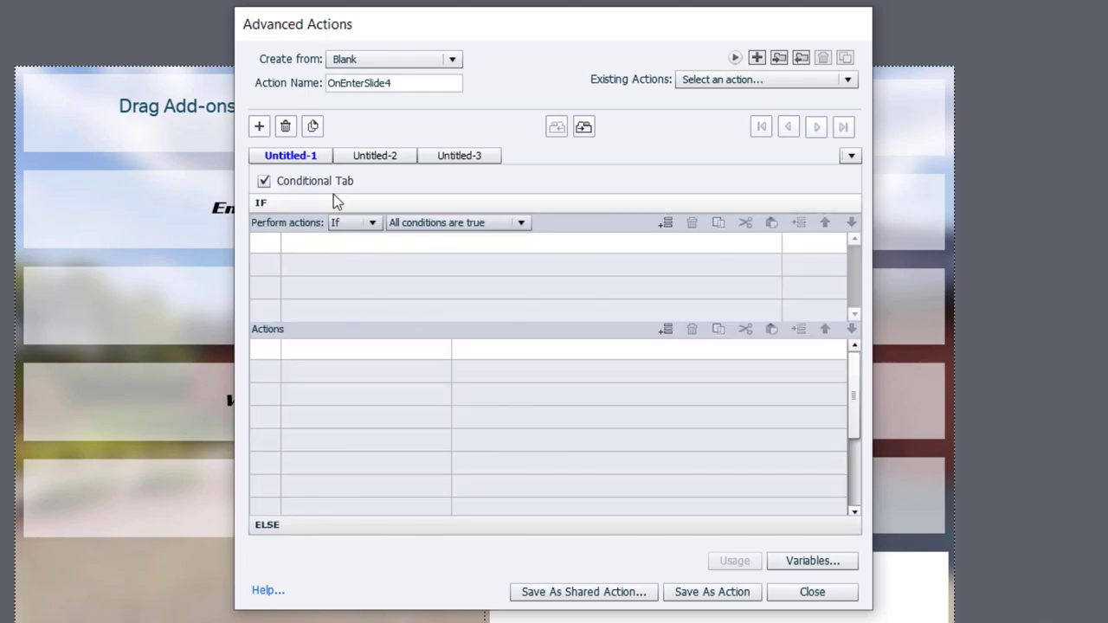
{"action": "double_click", "coordinate": [300, 164]}
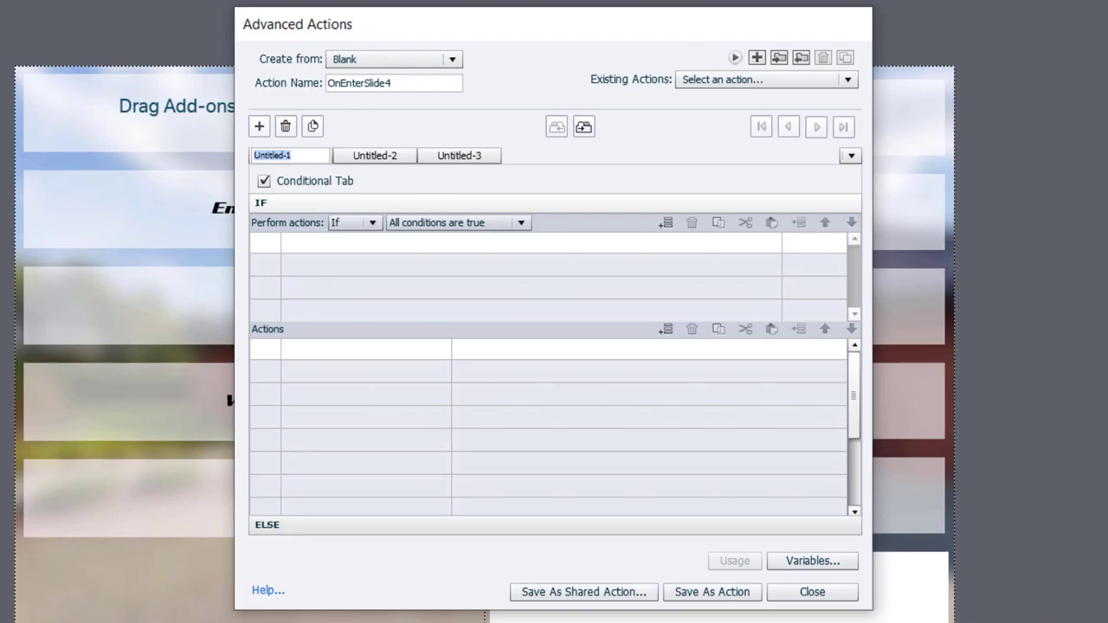
{"action": "type", "text": "Brons"}
Set the Bronze decision's condition to _SELECTED_PACKAGE is equal to the literal Bronze
{"action": "left_click", "coordinate": [321, 244]}
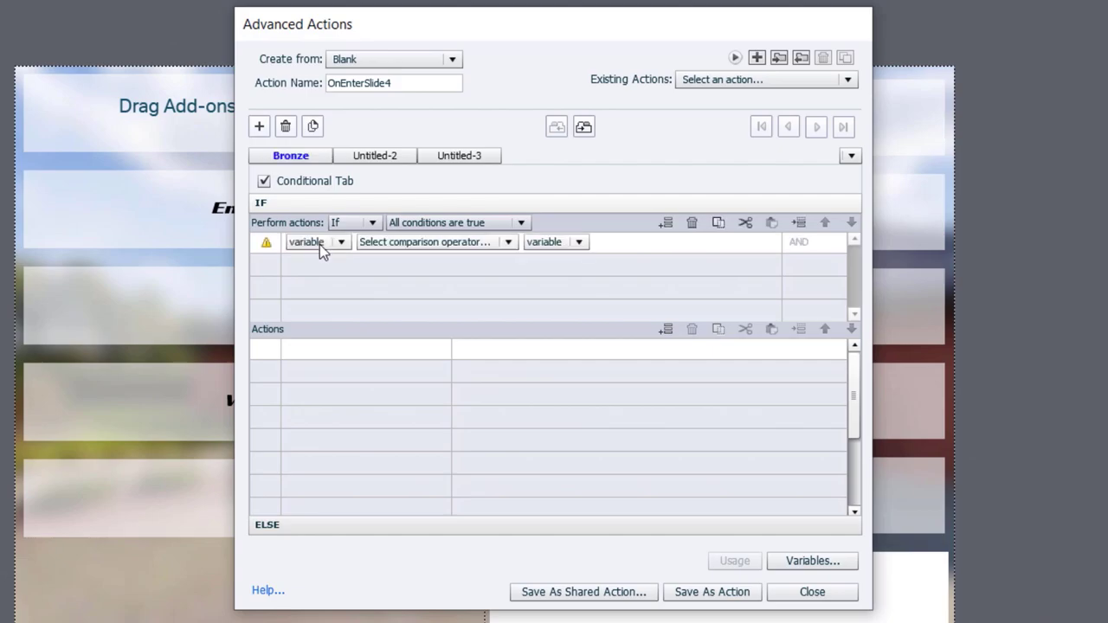
{"action": "left_click", "coordinate": [319, 244]}
{"action": "left_click", "coordinate": [321, 260]}
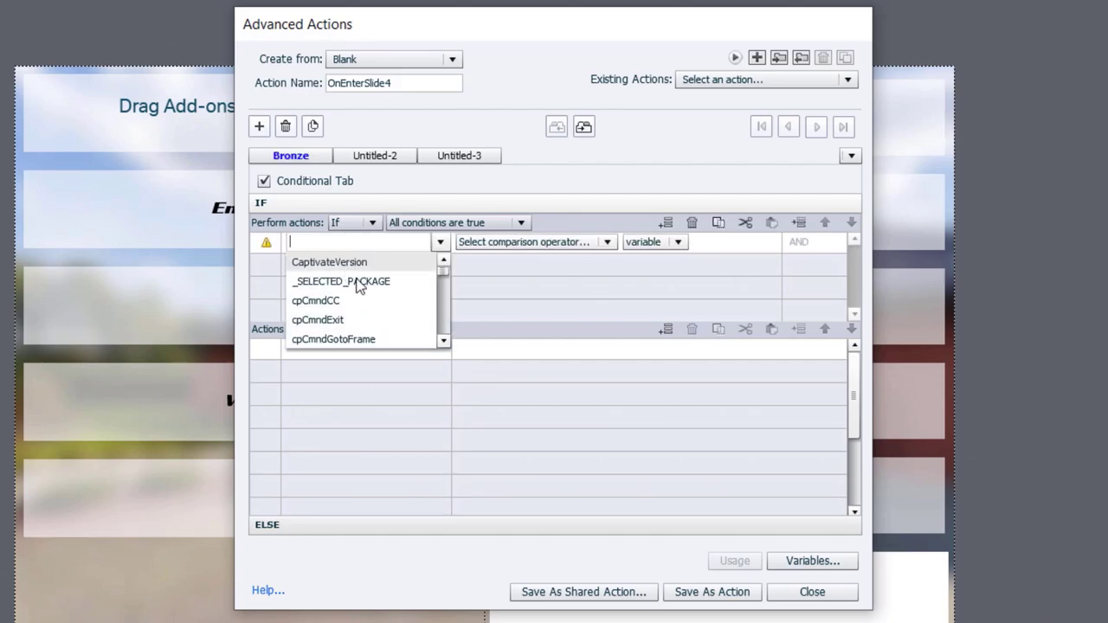
{"action": "left_click", "coordinate": [350, 280]}
{"action": "left_click", "coordinate": [441, 260]}
{"action": "left_click", "coordinate": [481, 244]}
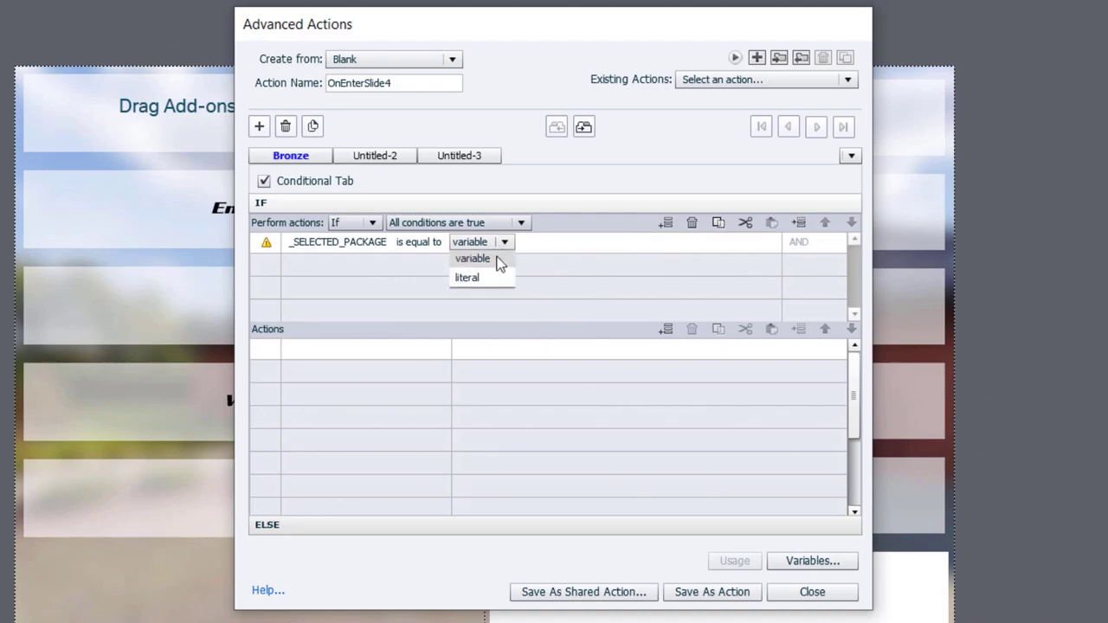
{"action": "left_click", "coordinate": [465, 277]}
{"action": "type", "text": "Bronze"}
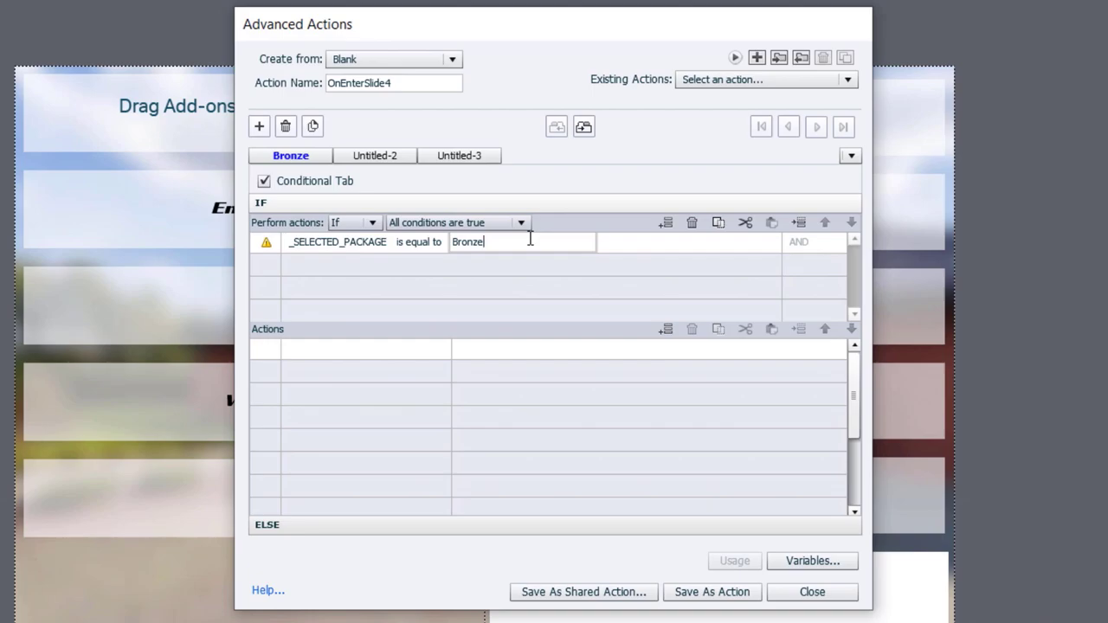
{"action": "key", "text": "Return"}
Make the Bronze decision change the state of SmartShape_17 to Bronze, and save the OnEnterSlide4 action
{"action": "left_click", "coordinate": [357, 349]}
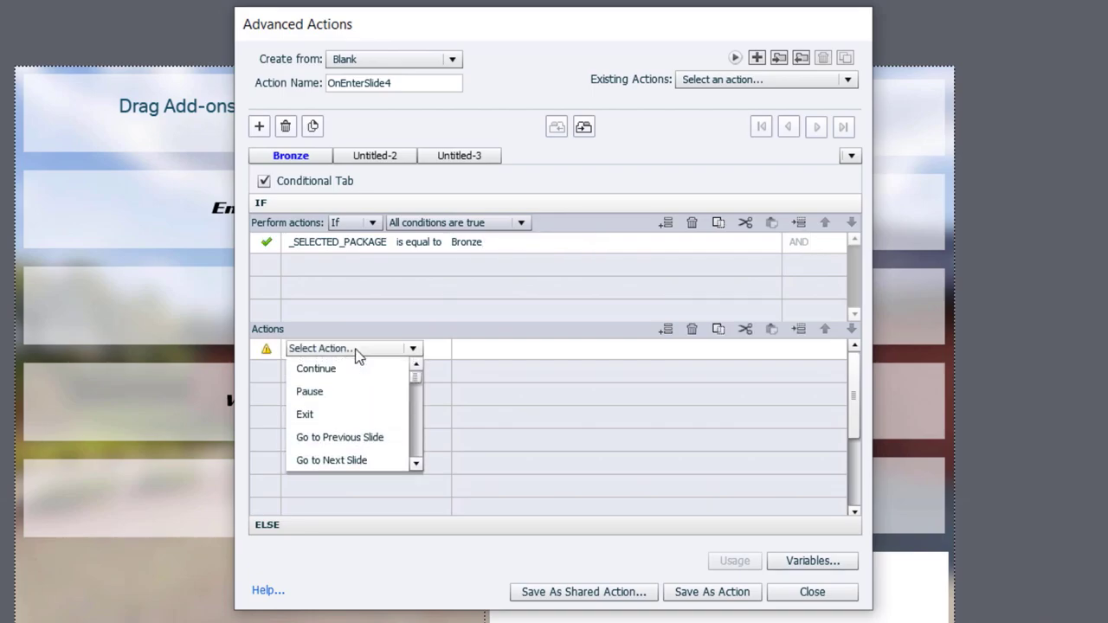
{"action": "key", "text": "c"}
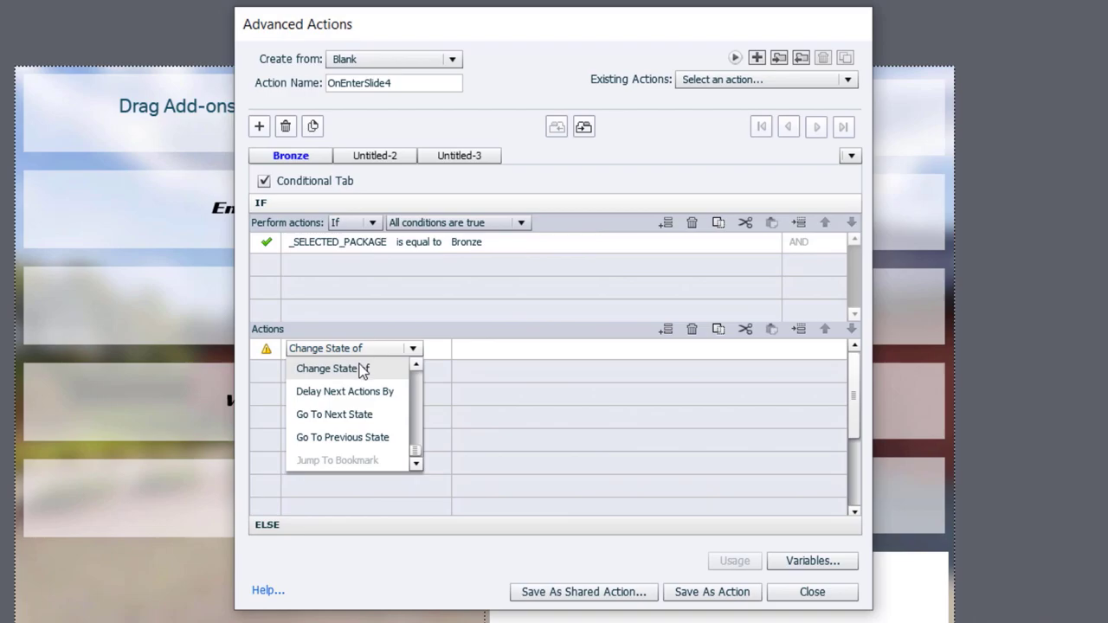
{"action": "left_click", "coordinate": [363, 367]}
{"action": "left_click", "coordinate": [531, 387]}
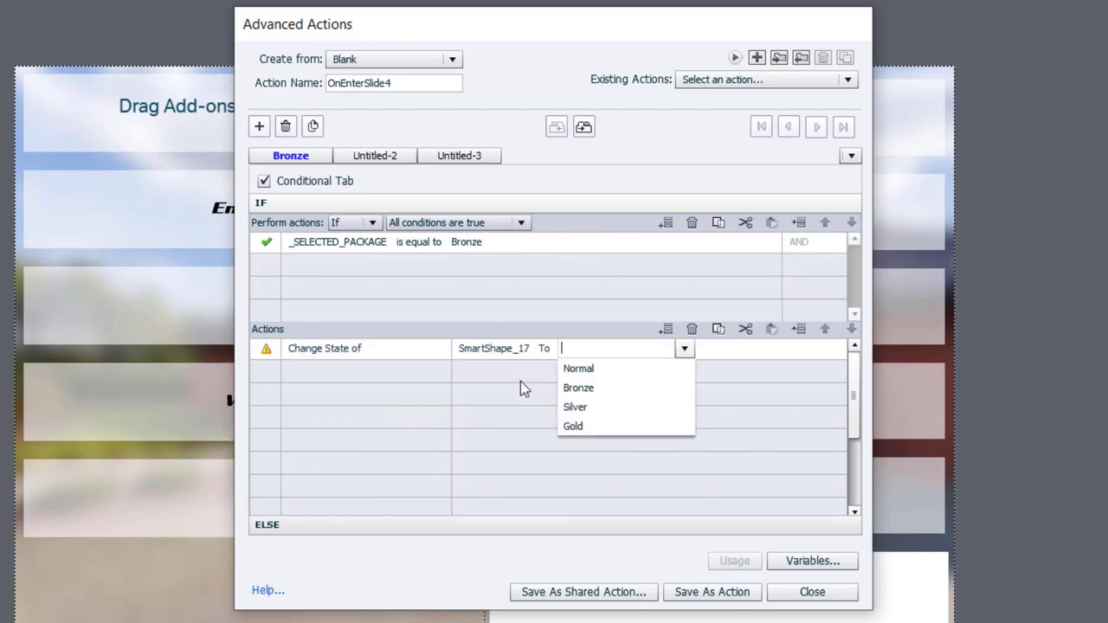
{"action": "left_click", "coordinate": [577, 387]}
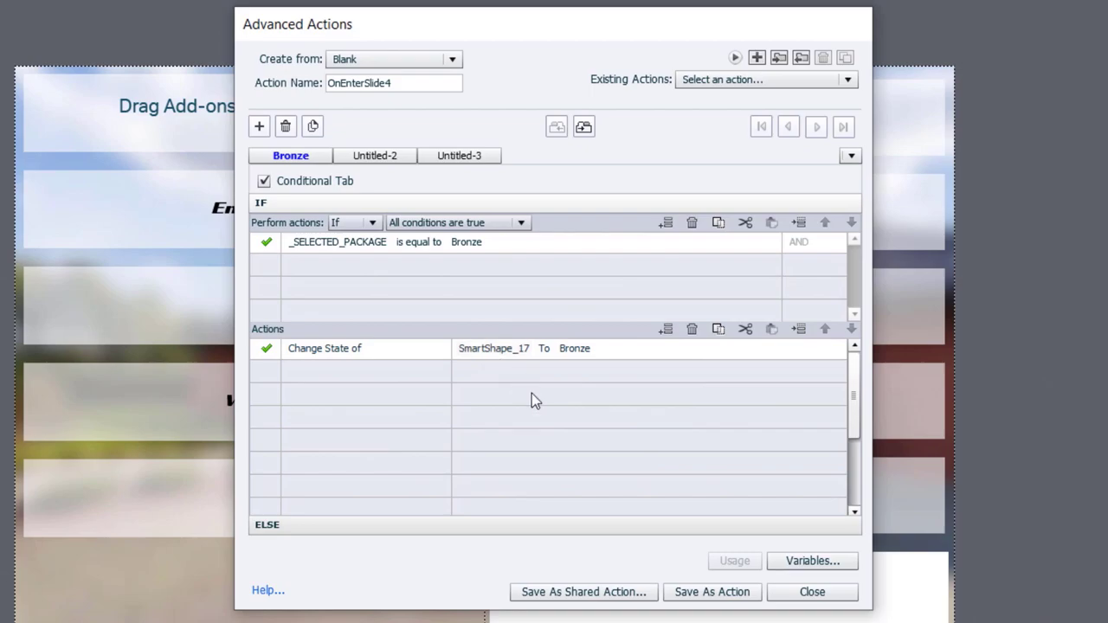
{"action": "left_click", "coordinate": [718, 595]}
{"action": "left_click", "coordinate": [606, 343]}
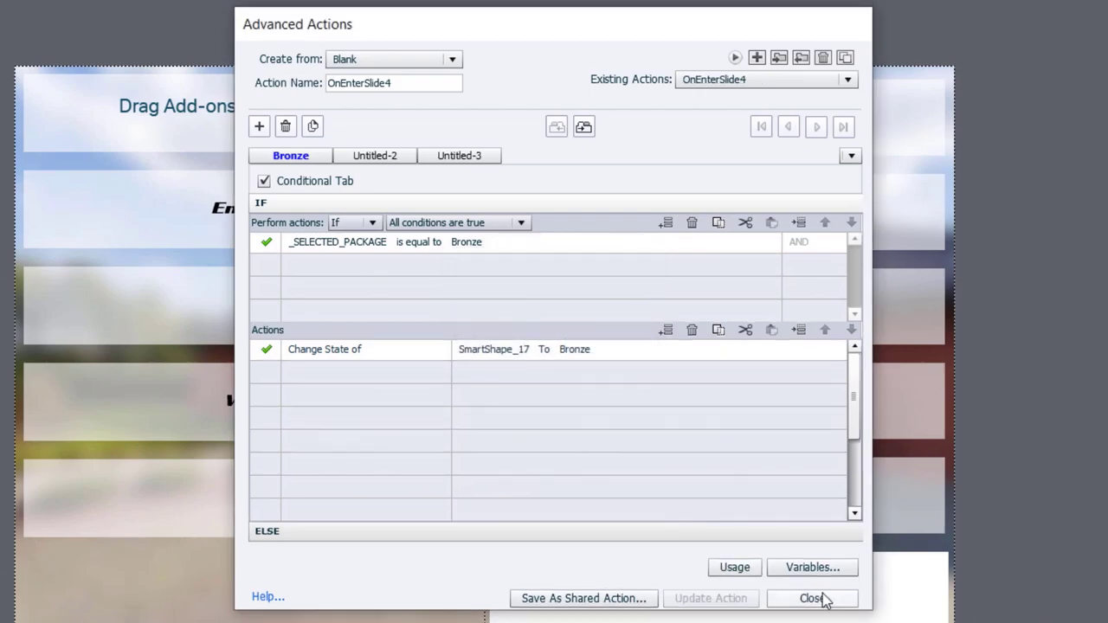
{"action": "left_click", "coordinate": [821, 595]}
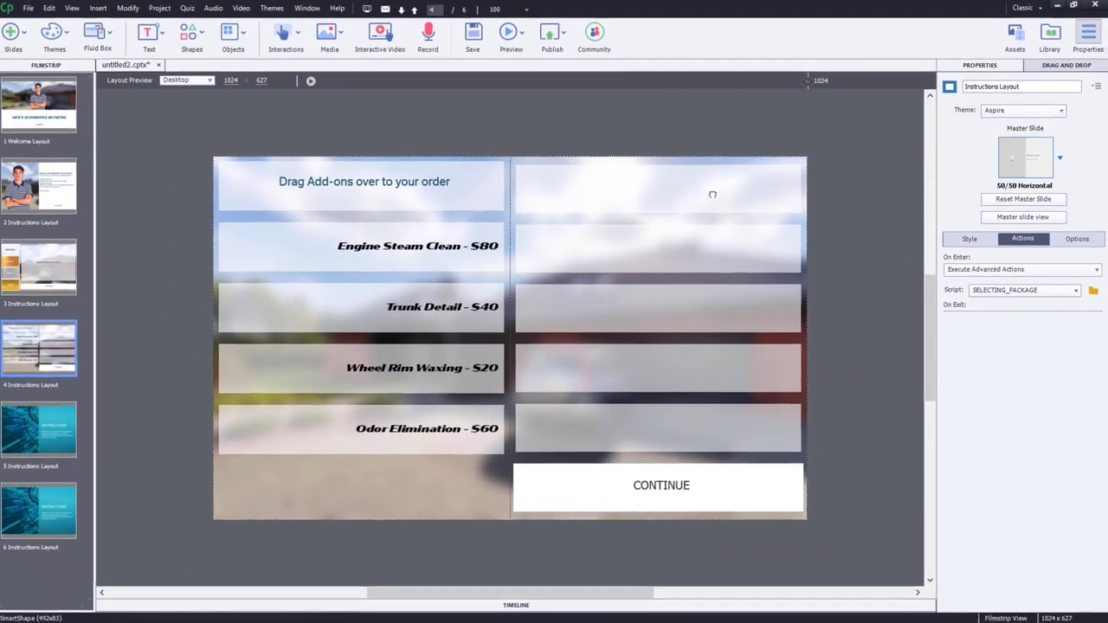
Rename the right column's first rectangle Selected_Package_Slide_4 and assign OnEnterSlide4 as the slide's On Enter script
{"action": "left_click", "coordinate": [770, 153]}
{"action": "double_click", "coordinate": [1016, 88]}
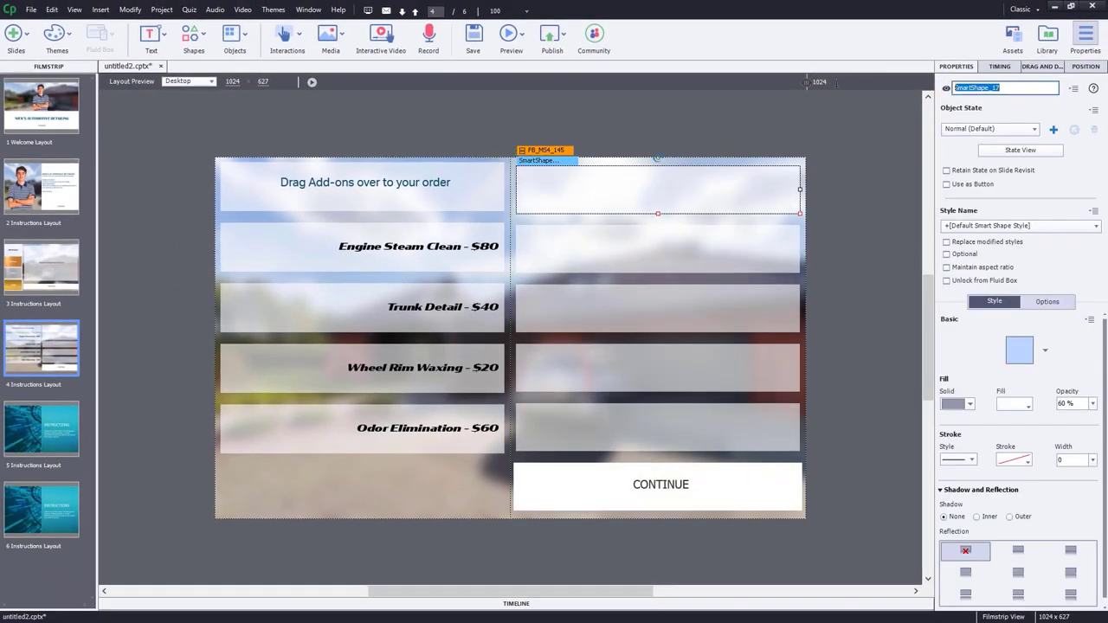
{"action": "type", "text": "Selected Package Slide"}
{"action": "left_click", "coordinate": [836, 113]}
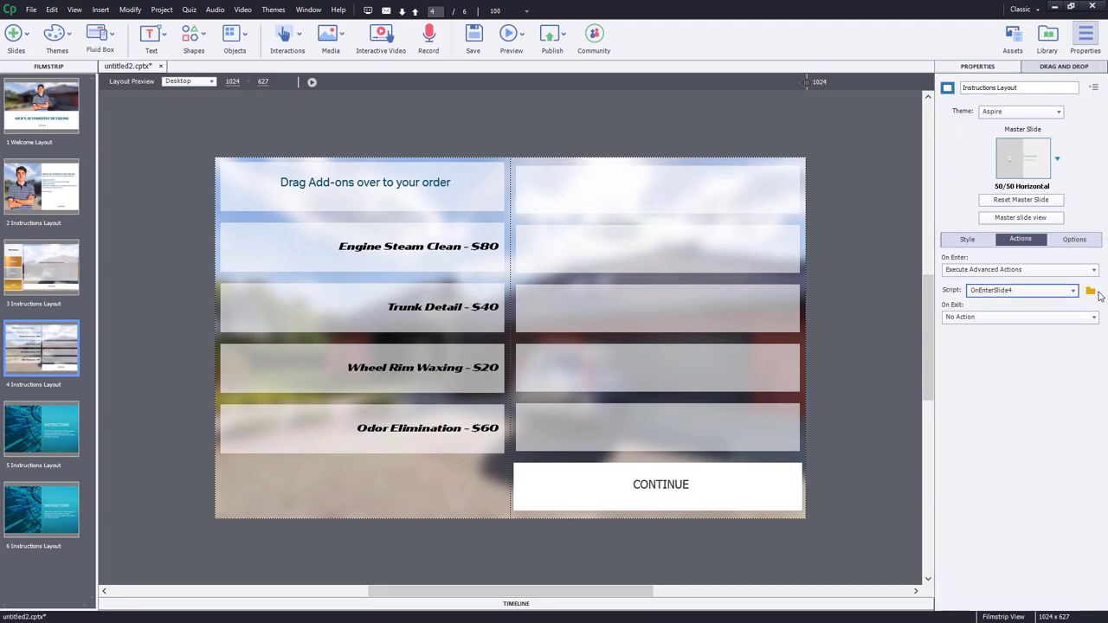
Duplicate the Bronze decision of OnEnterSlide4 twice and rename the copies Silver and Gold
{"action": "left_click", "coordinate": [1090, 292]}
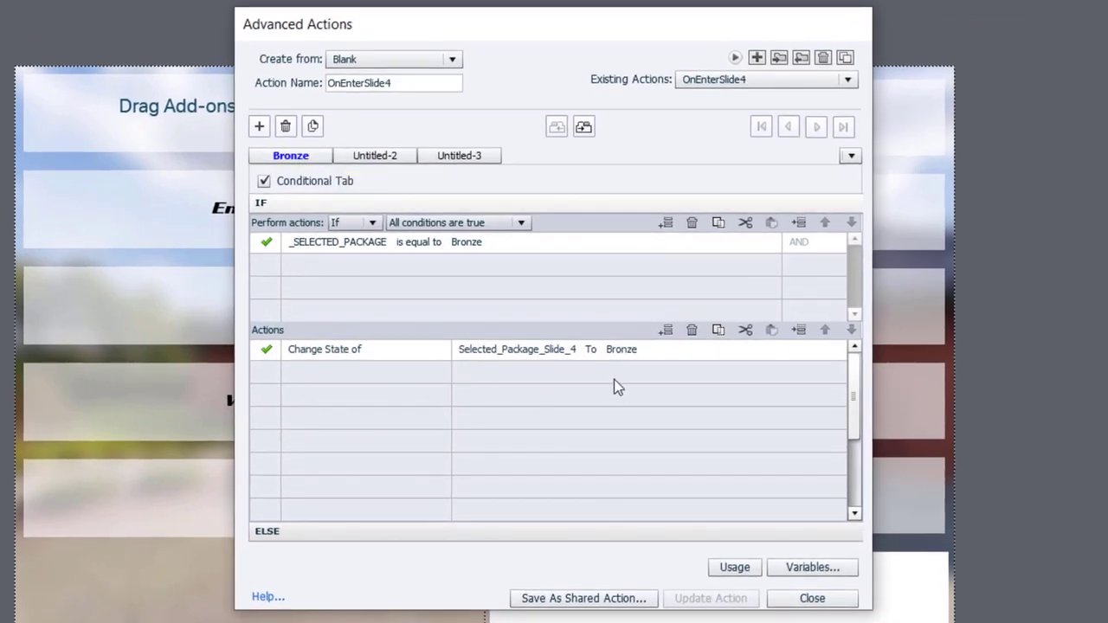
{"action": "left_click", "coordinate": [313, 127]}
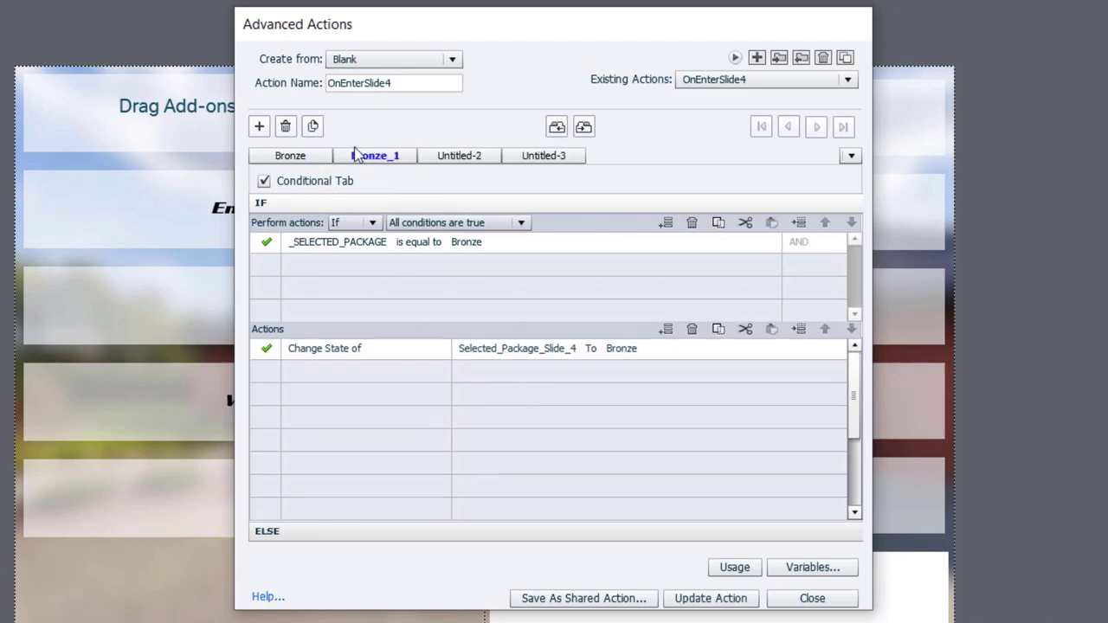
{"action": "double_click", "coordinate": [372, 155]}
{"action": "double_click", "coordinate": [335, 155]}
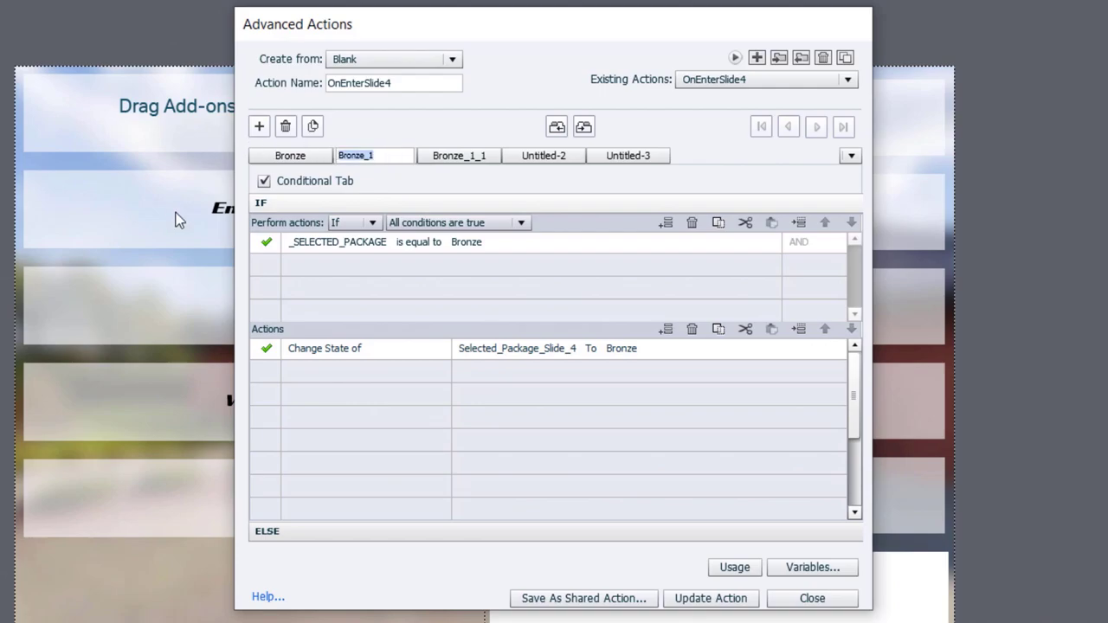
{"action": "type", "text": "Silver"}
{"action": "left_click", "coordinate": [457, 157]}
{"action": "double_click", "coordinate": [492, 157]}
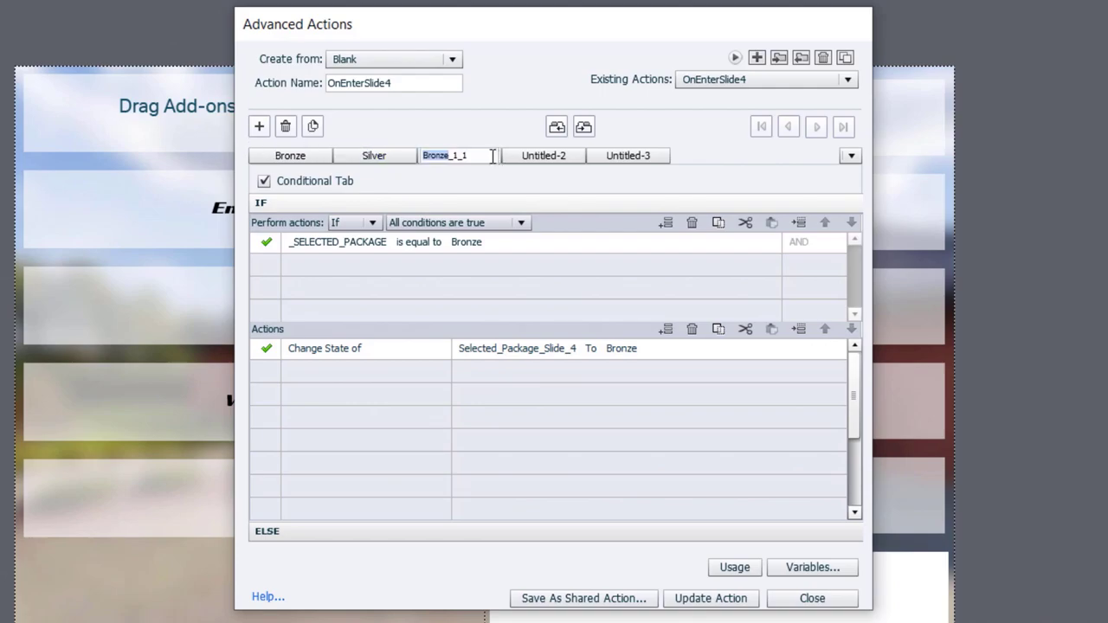
{"action": "double_click", "coordinate": [493, 157]}
{"action": "type", "text": "Gold"}
Set the Silver decision's condition to _SELECTED_PACKAGE equal to the literal Silver, and its action to change Selected_Package_Slide_4 to the Silver state
{"action": "left_click", "coordinate": [407, 161]}
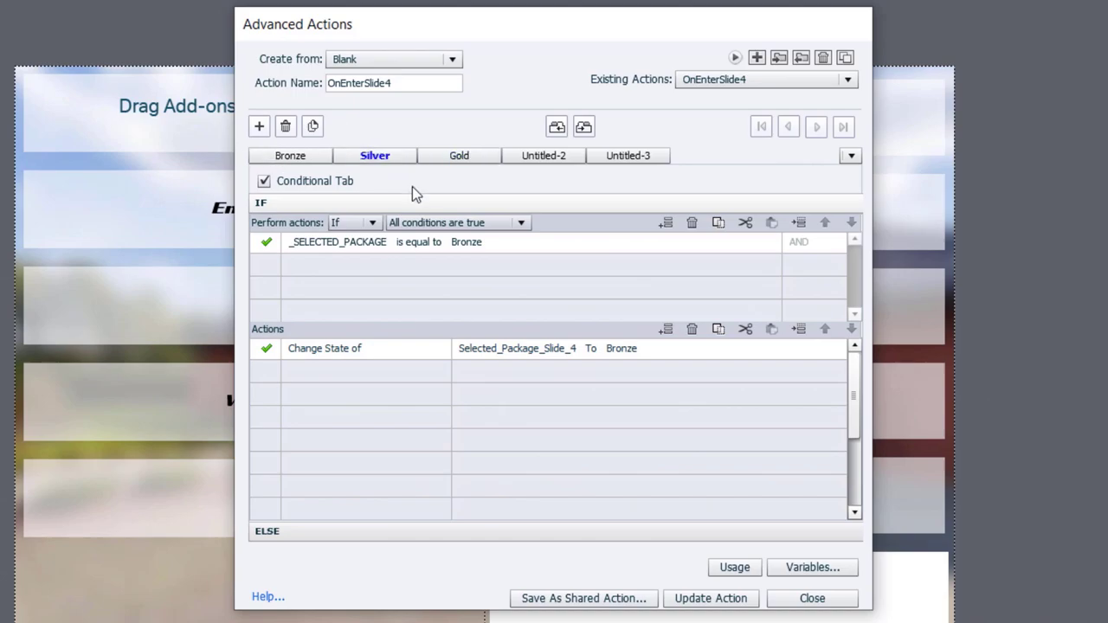
{"action": "left_click", "coordinate": [457, 242]}
{"action": "left_click", "coordinate": [500, 243]}
{"action": "left_click", "coordinate": [502, 280]}
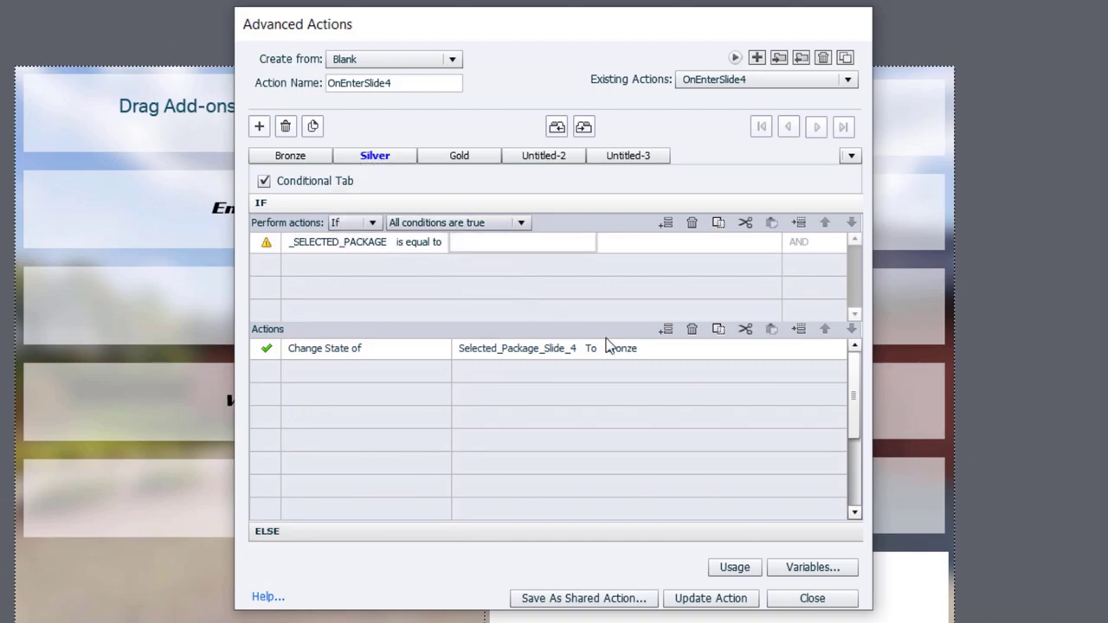
{"action": "type", "text": "Silver"}
{"action": "left_click", "coordinate": [611, 349]}
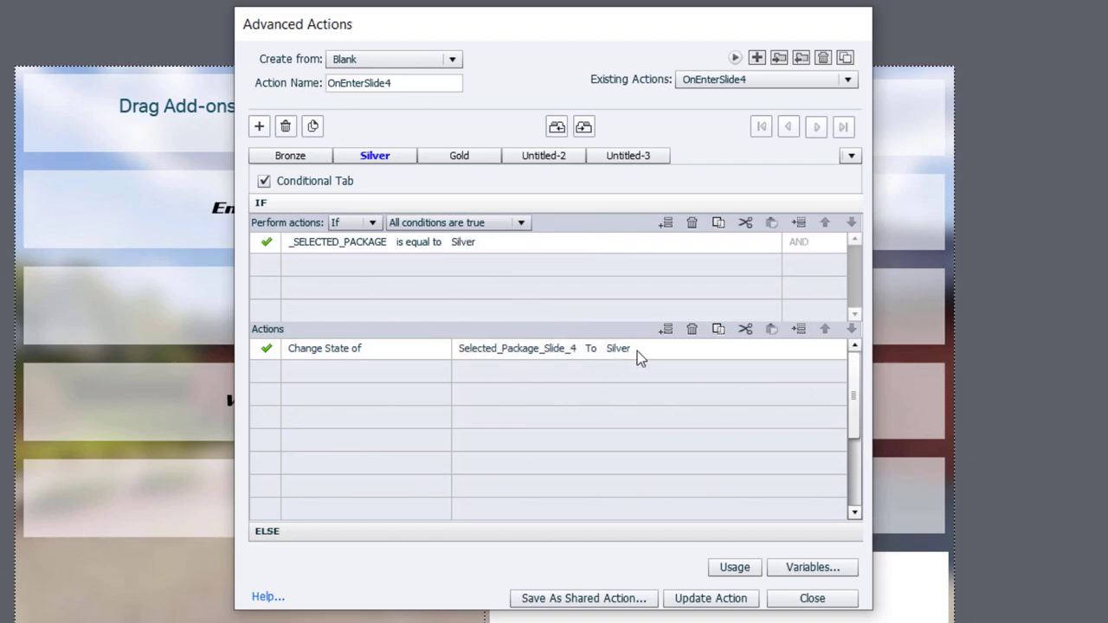
Set the Gold decision's literal to Gold and its Selected_Package_Slide_4 state change to Gold, and update the OnEnterSlide4 action
{"action": "left_click", "coordinate": [466, 158]}
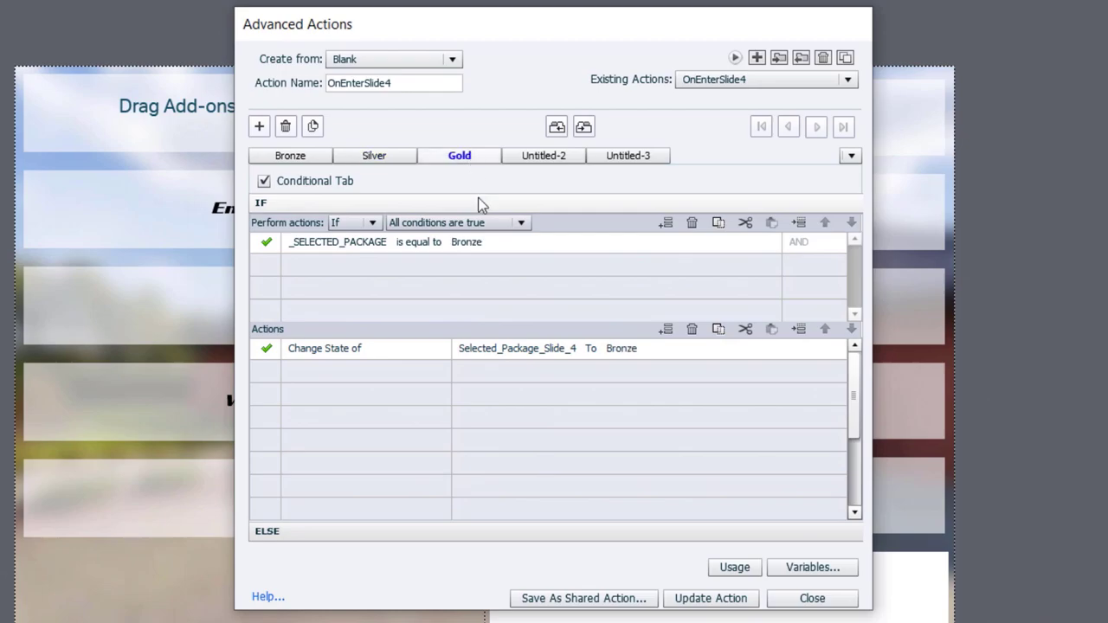
{"action": "left_click", "coordinate": [476, 246]}
{"action": "left_click", "coordinate": [502, 242]}
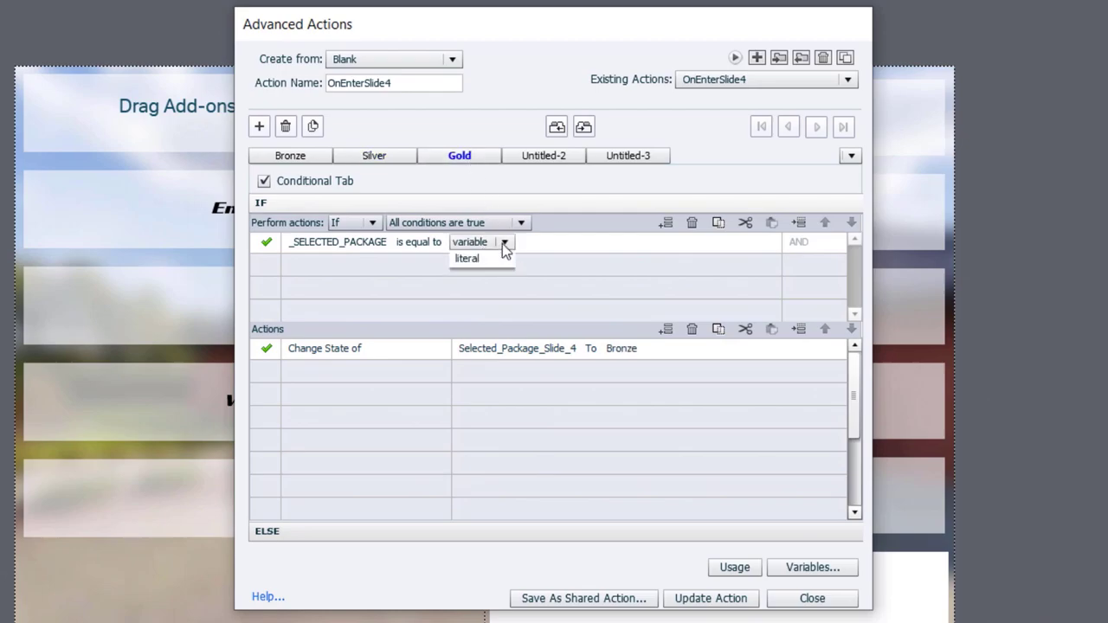
{"action": "left_click", "coordinate": [505, 284]}
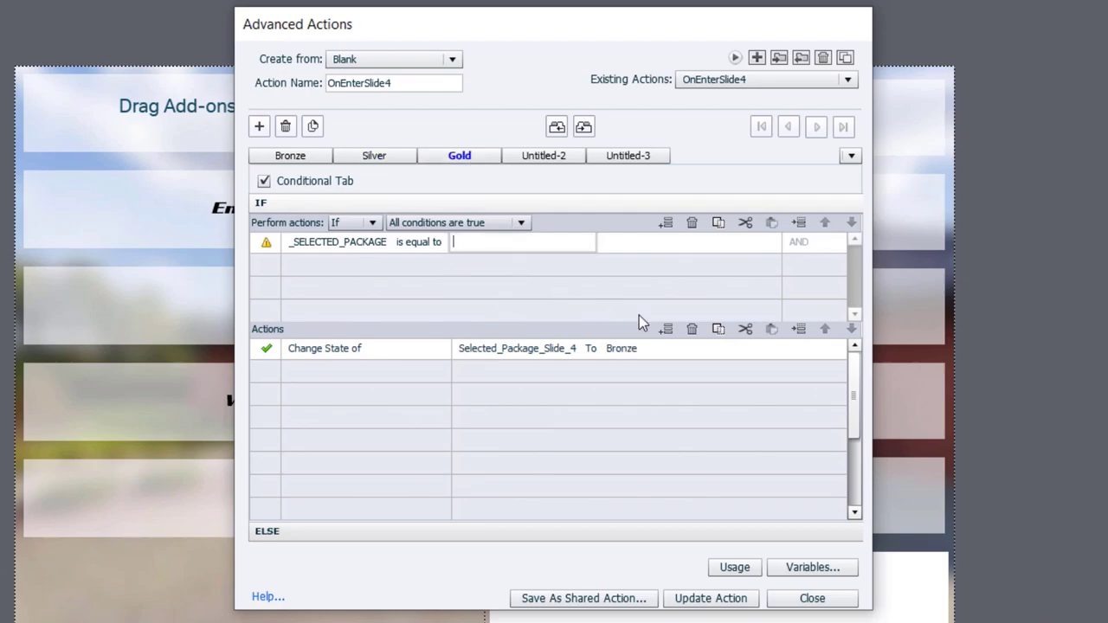
{"action": "type", "text": "Gold"}
{"action": "left_click", "coordinate": [621, 349]}
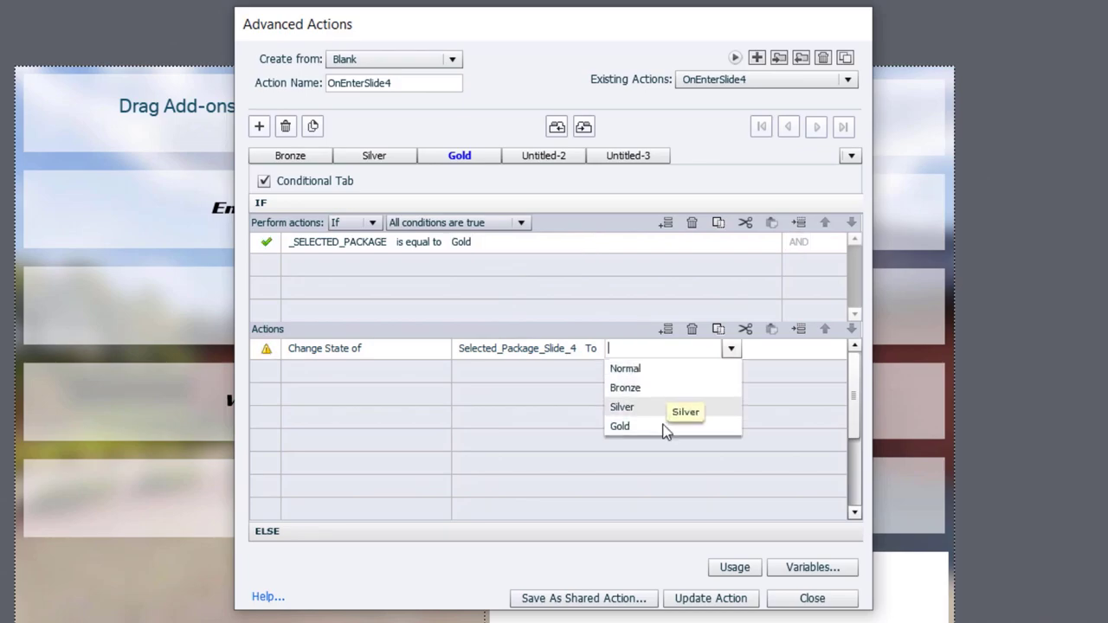
{"action": "left_click", "coordinate": [656, 427]}
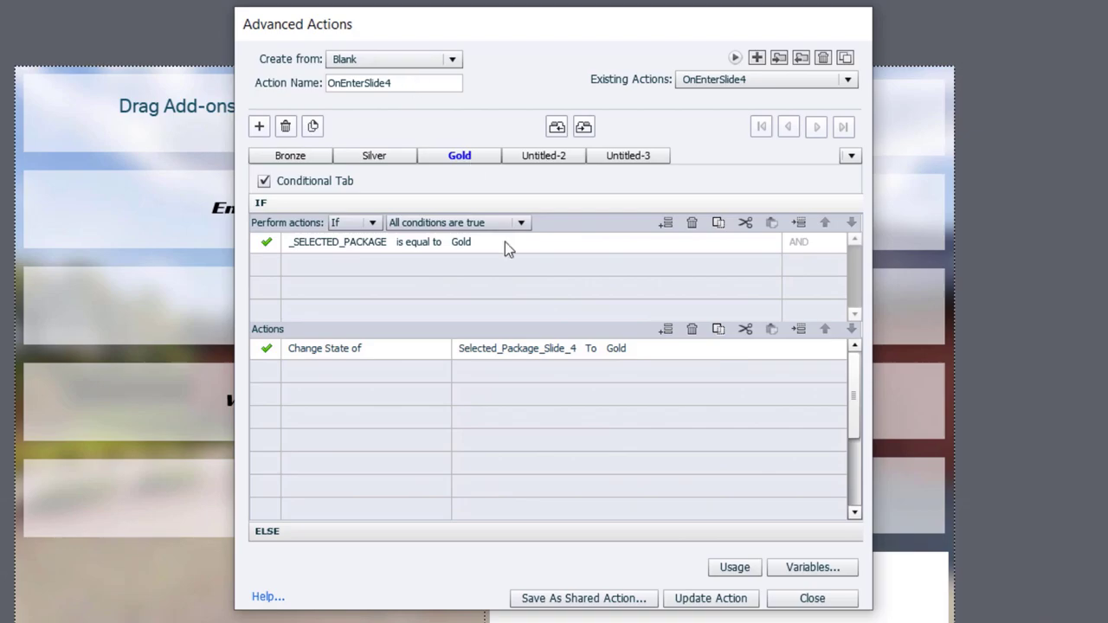
{"action": "left_click", "coordinate": [716, 600]}
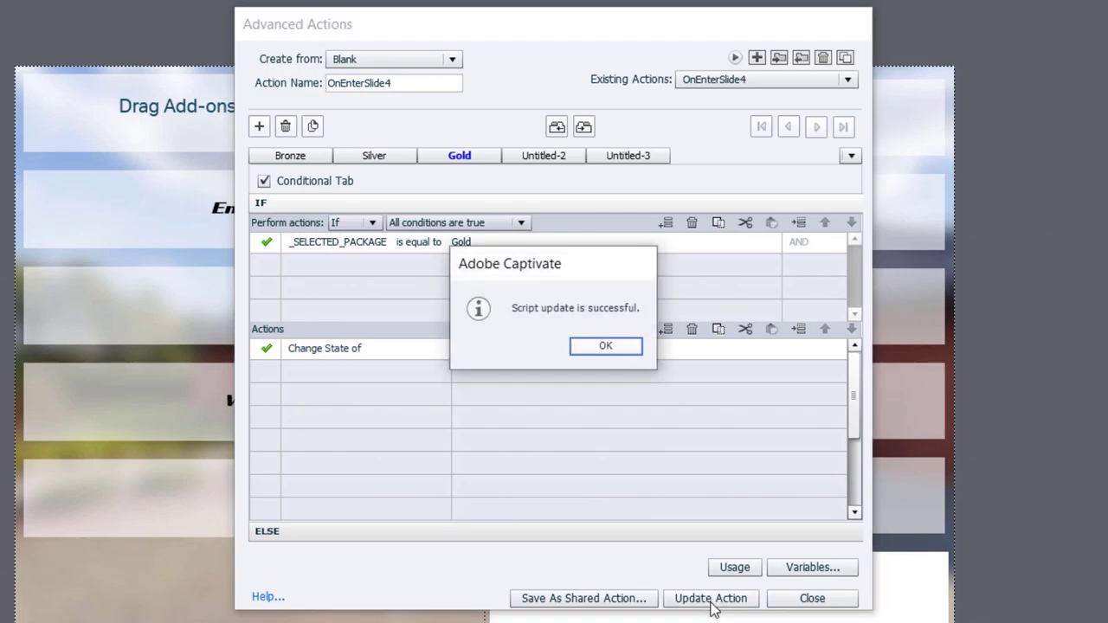
{"action": "left_click", "coordinate": [617, 350]}
{"action": "left_click", "coordinate": [818, 601]}
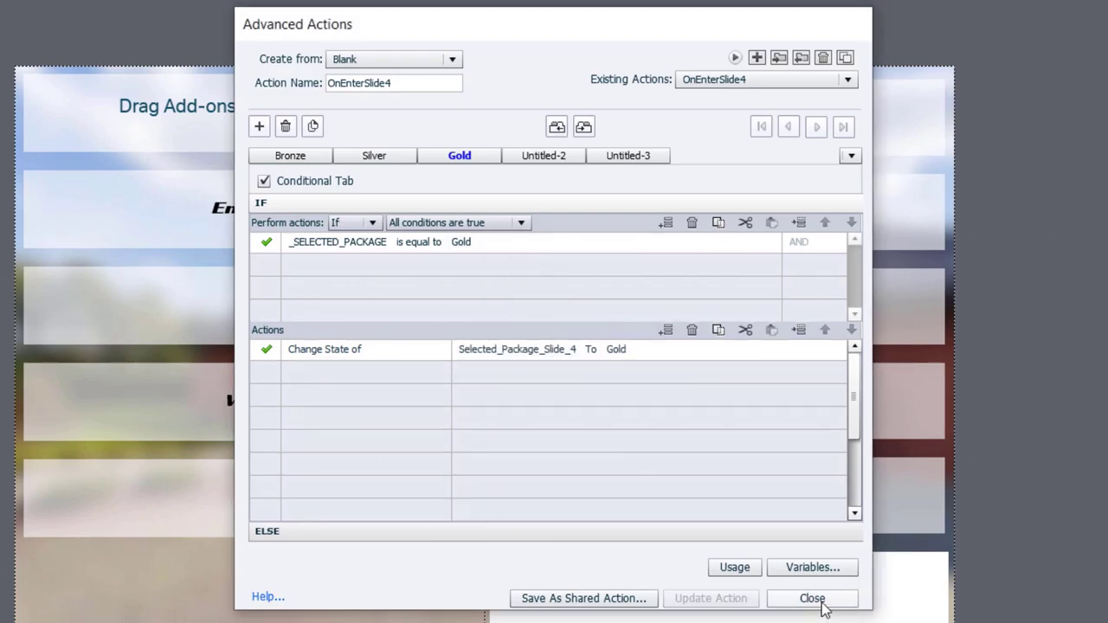
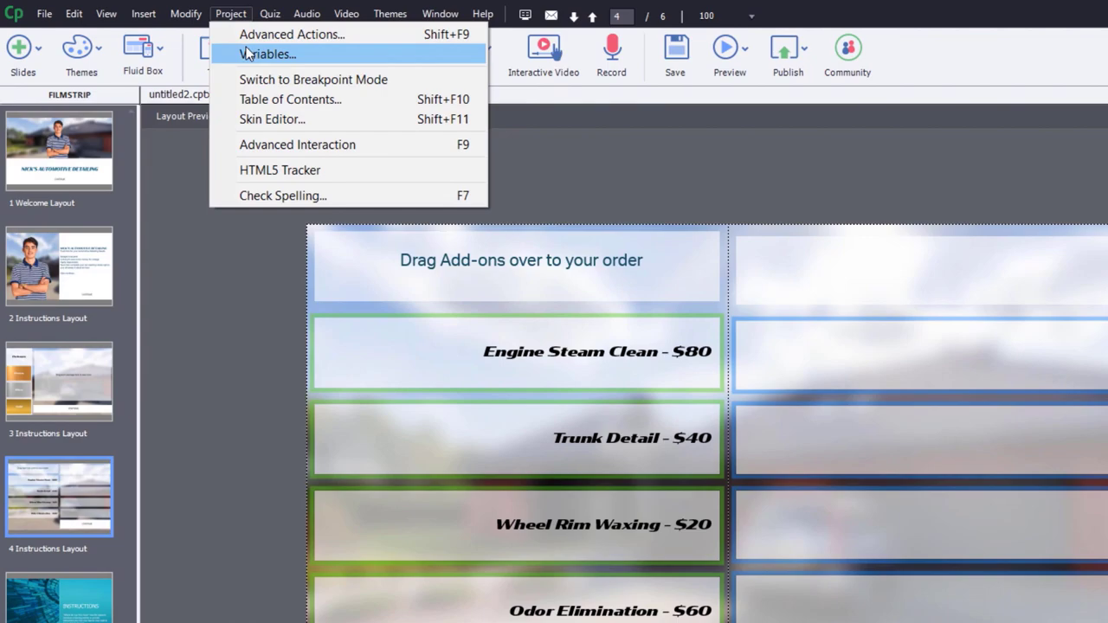
Add four user variables named _add_on_1, _add_on_2, _add_on_3 and _add_on_4, leaving their values empty
{"action": "left_click", "coordinate": [248, 53]}
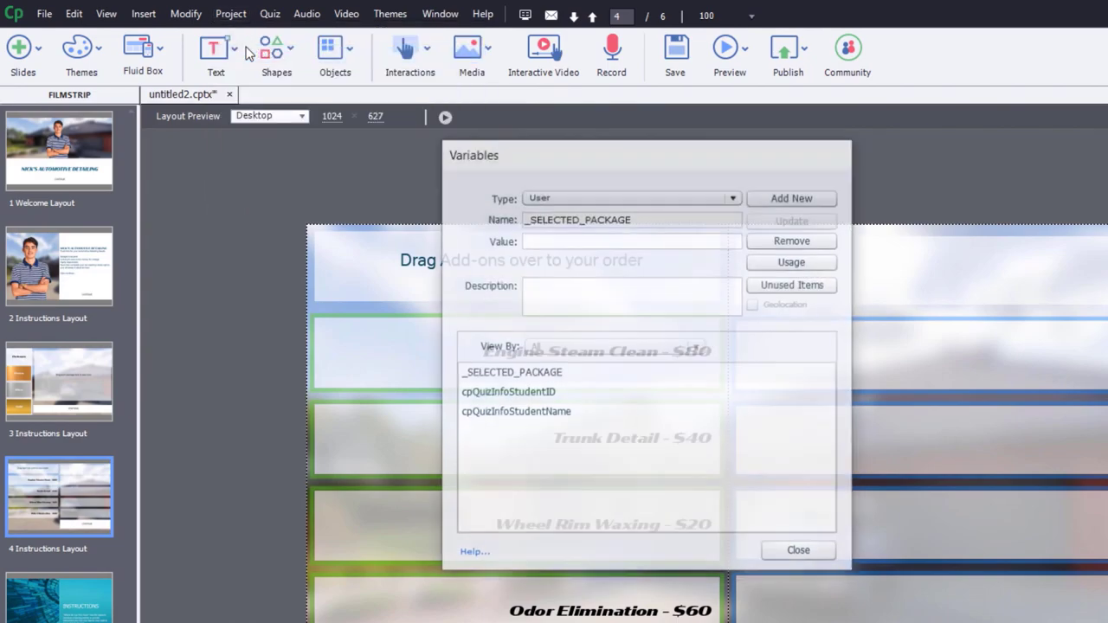
{"action": "left_click", "coordinate": [794, 199]}
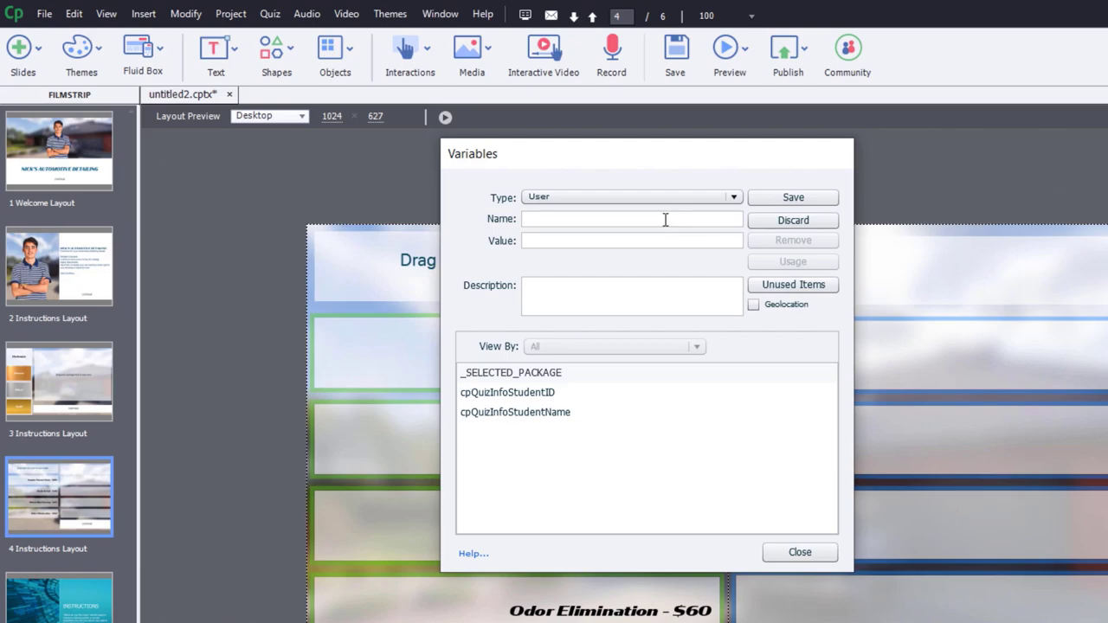
{"action": "type", "text": "_add_on_1"}
{"action": "left_click", "coordinate": [794, 198]}
{"action": "left_click", "coordinate": [793, 197]}
{"action": "left_click", "coordinate": [553, 221]}
{"action": "type", "text": "_"}
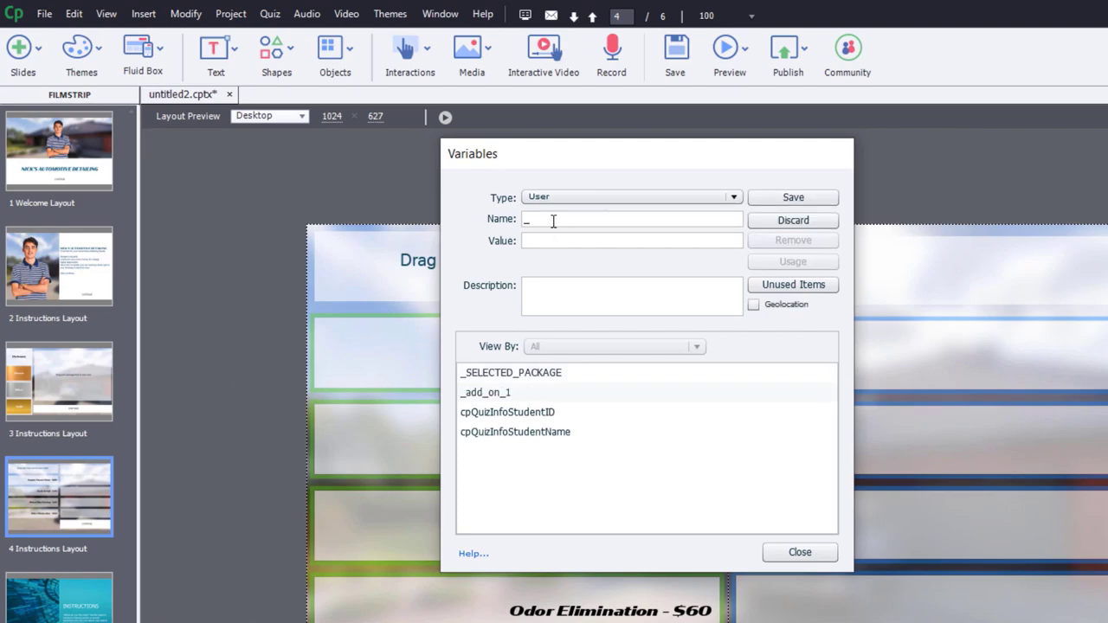
{"action": "type", "text": "add_on_3"}
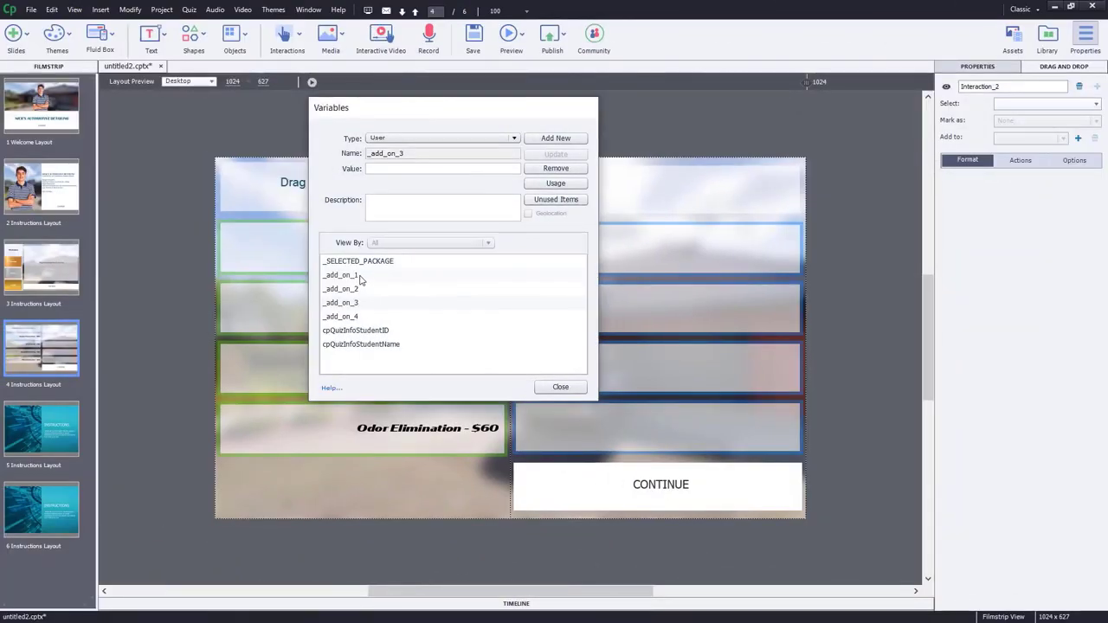
{"action": "left_click", "coordinate": [559, 388]}
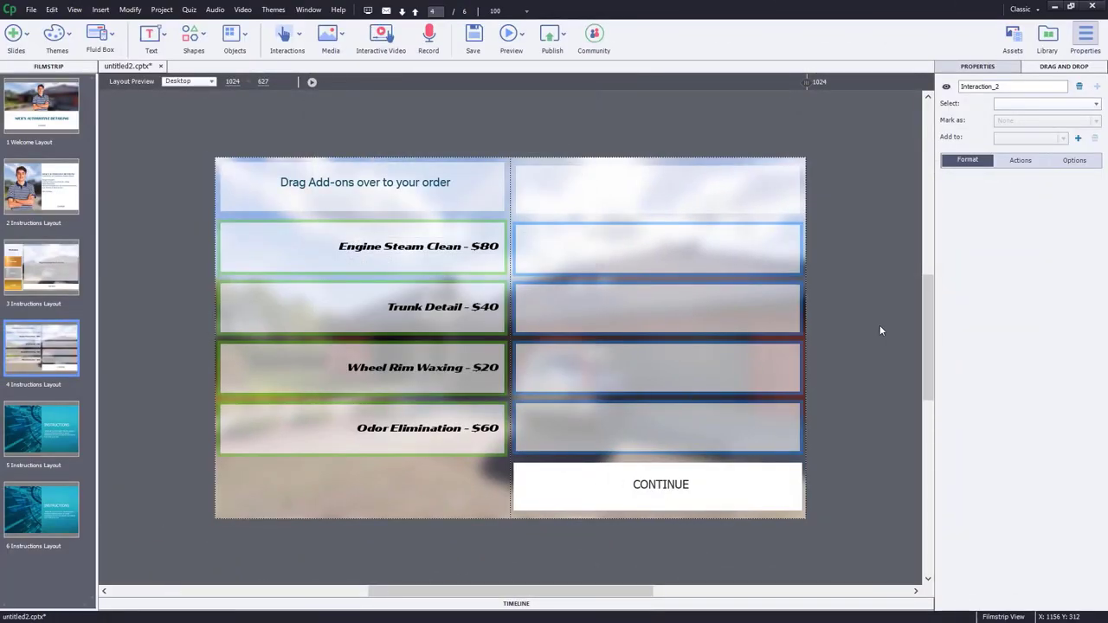
Limit the first blue drop target to a count of 1 instead of accepting all sources, with On Accept set to Replace
{"action": "left_click", "coordinate": [762, 247]}
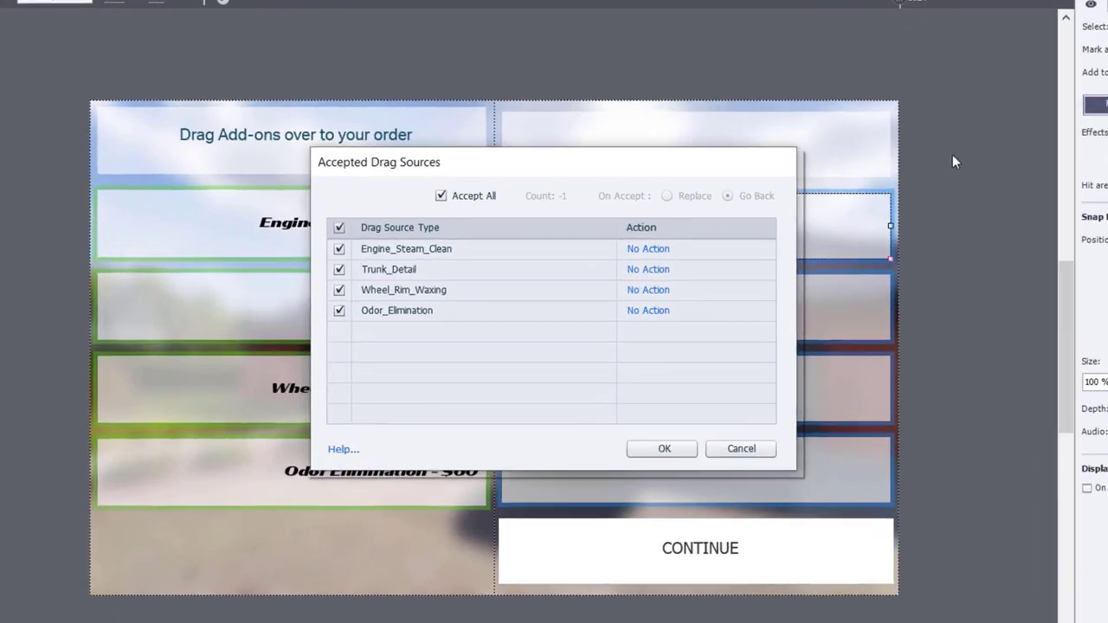
{"action": "left_click", "coordinate": [489, 226]}
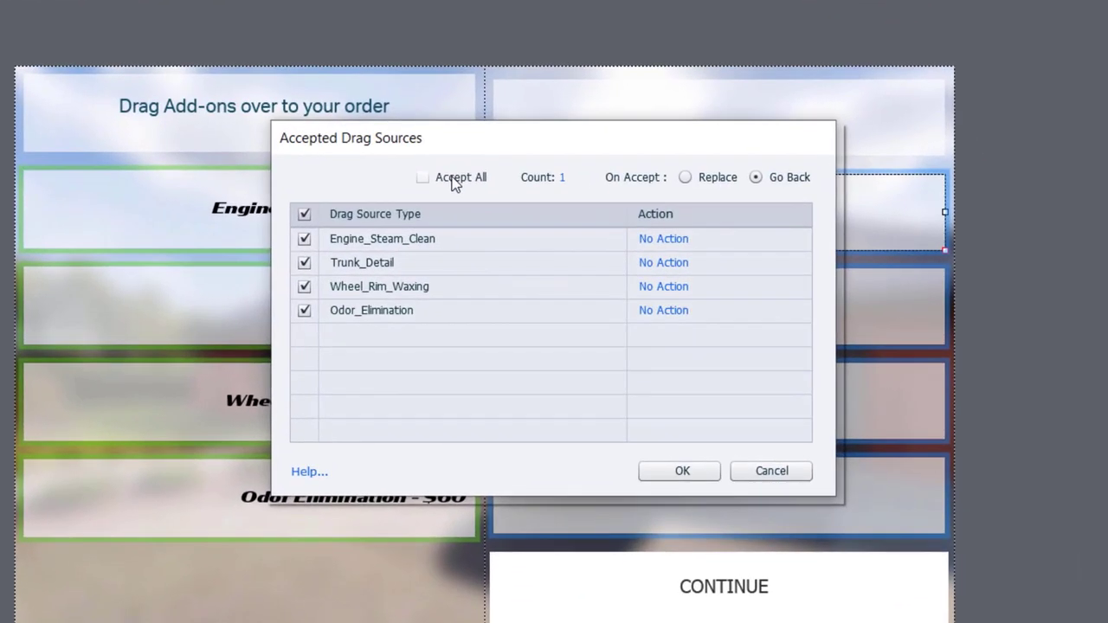
{"action": "left_click", "coordinate": [720, 179]}
Make Engine_Steam_Clean assign _add_on_1 with "Engine Steam Clean - $80" without continuing the project, and give the other three sources Assign actions
{"action": "left_click", "coordinate": [664, 239]}
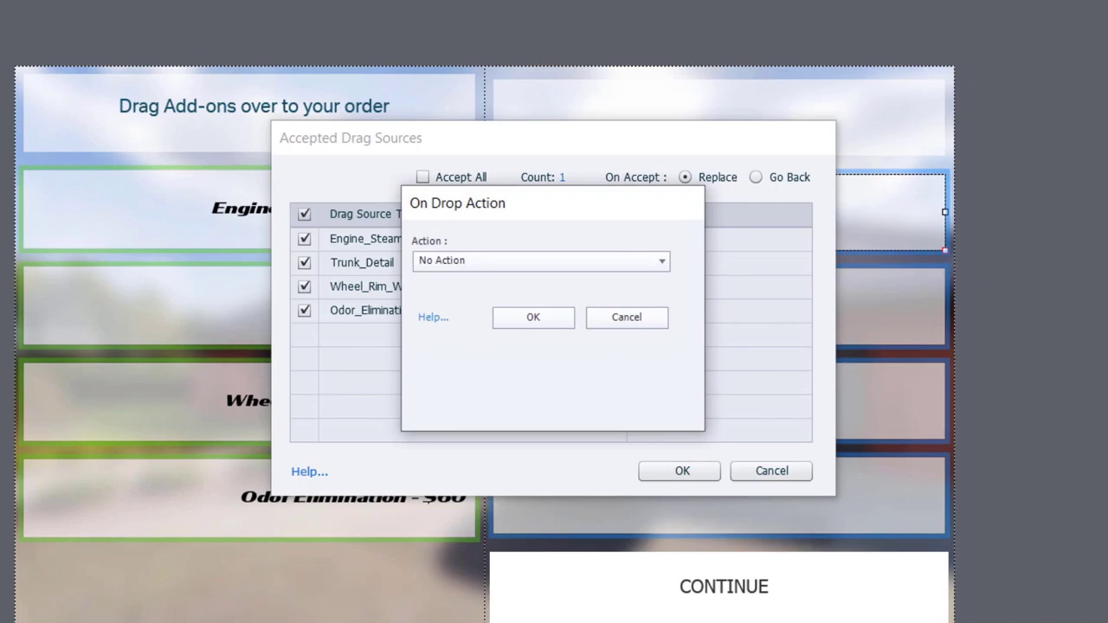
{"action": "left_click", "coordinate": [543, 265]}
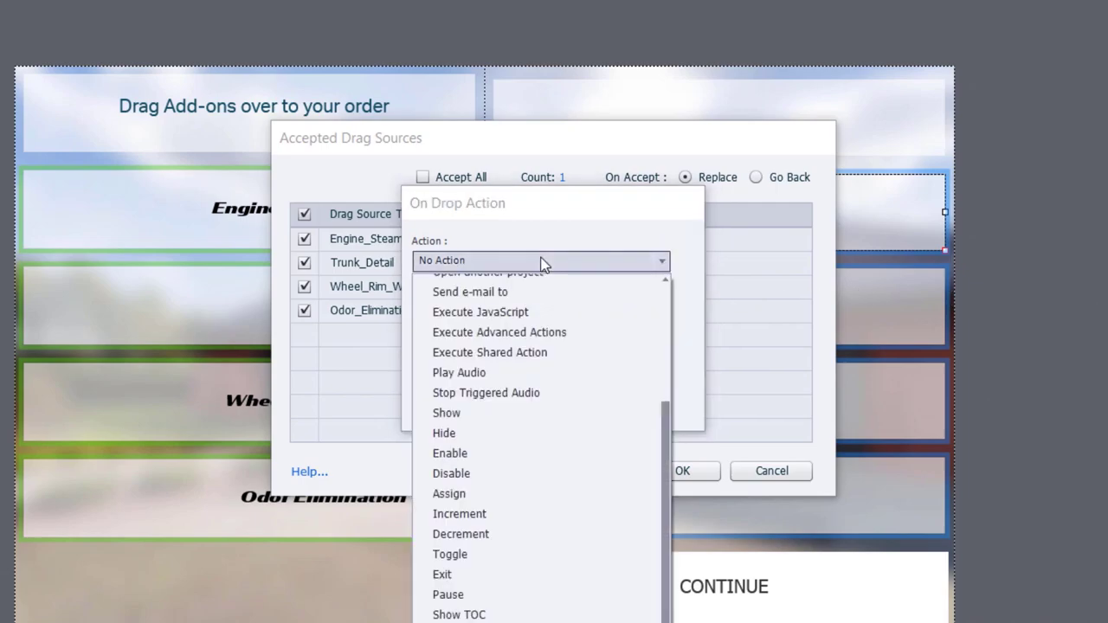
{"action": "left_click", "coordinate": [449, 493]}
{"action": "left_click", "coordinate": [563, 300]}
{"action": "left_click", "coordinate": [552, 339]}
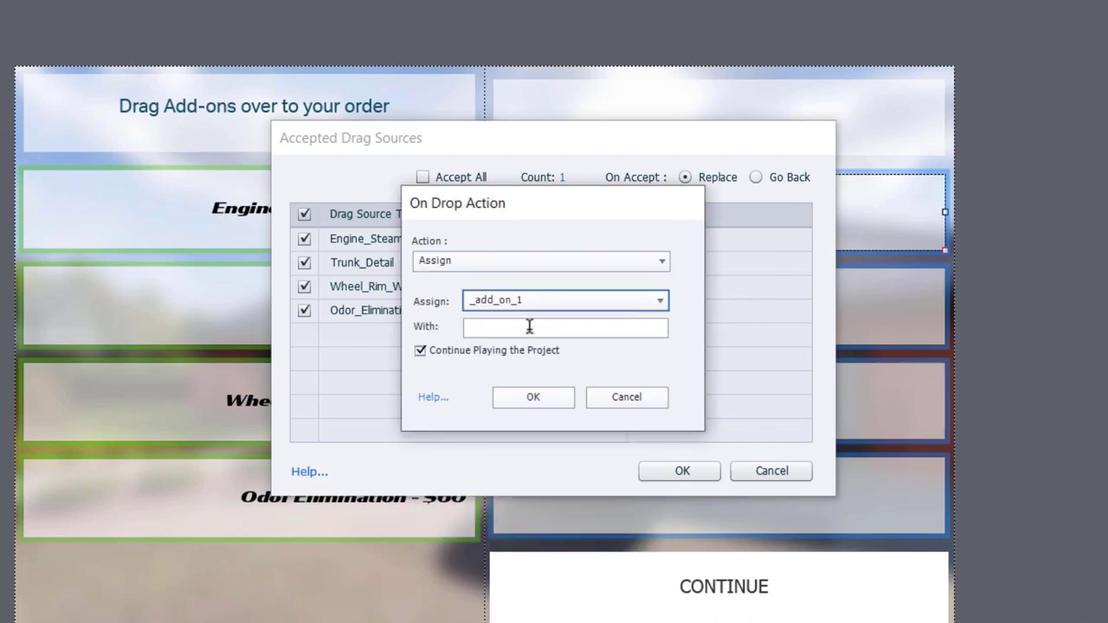
{"action": "left_click", "coordinate": [525, 326]}
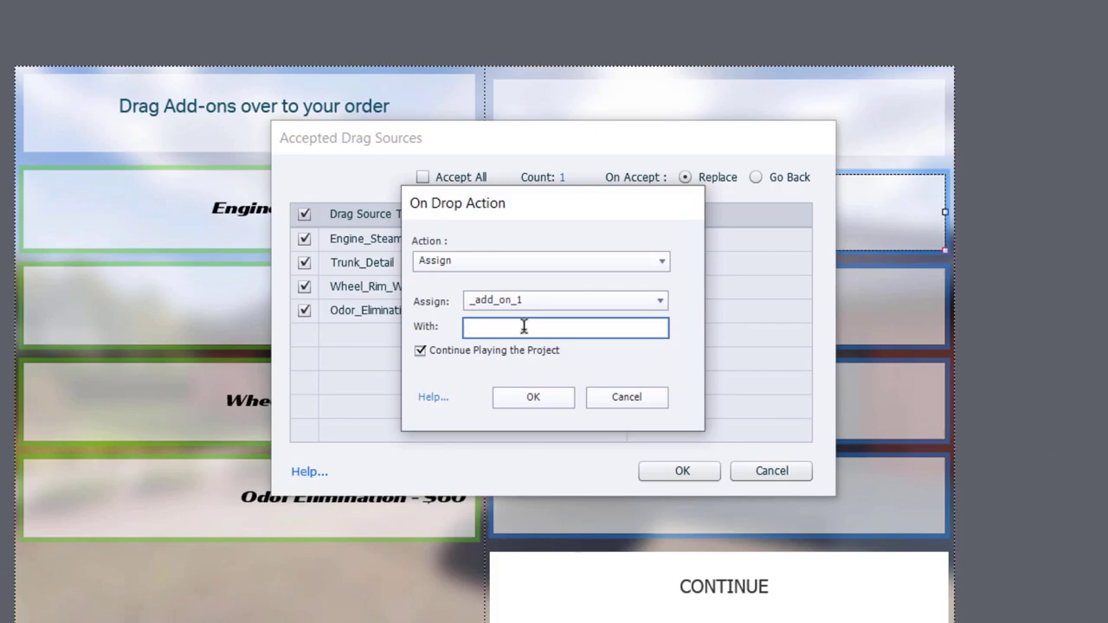
{"action": "type", "text": "Engine Steam Clean - $80"}
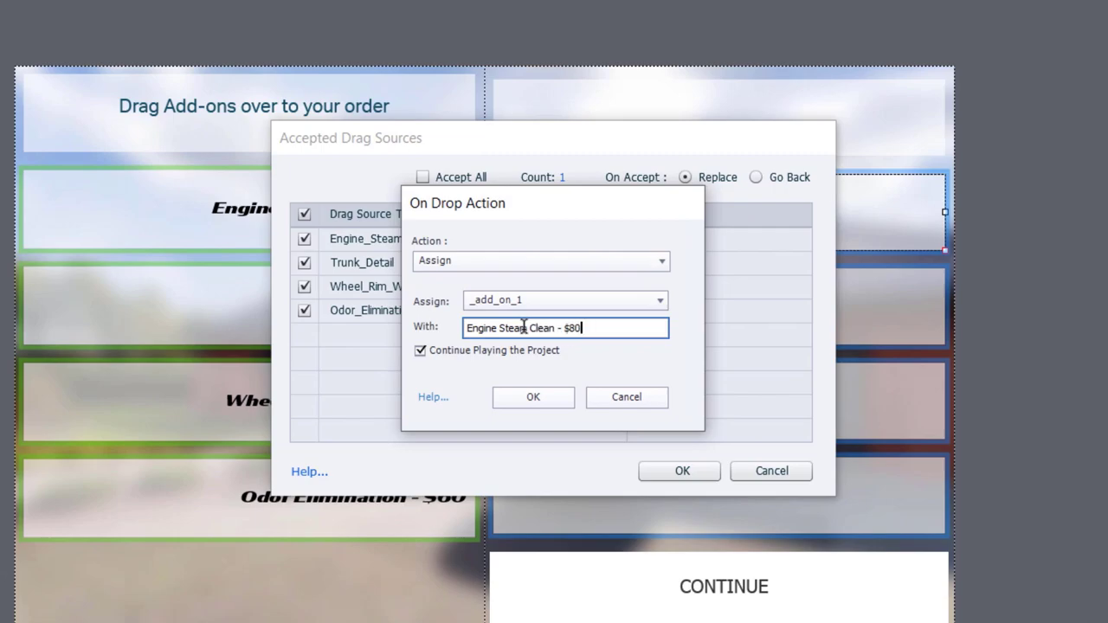
{"action": "left_click", "coordinate": [466, 351]}
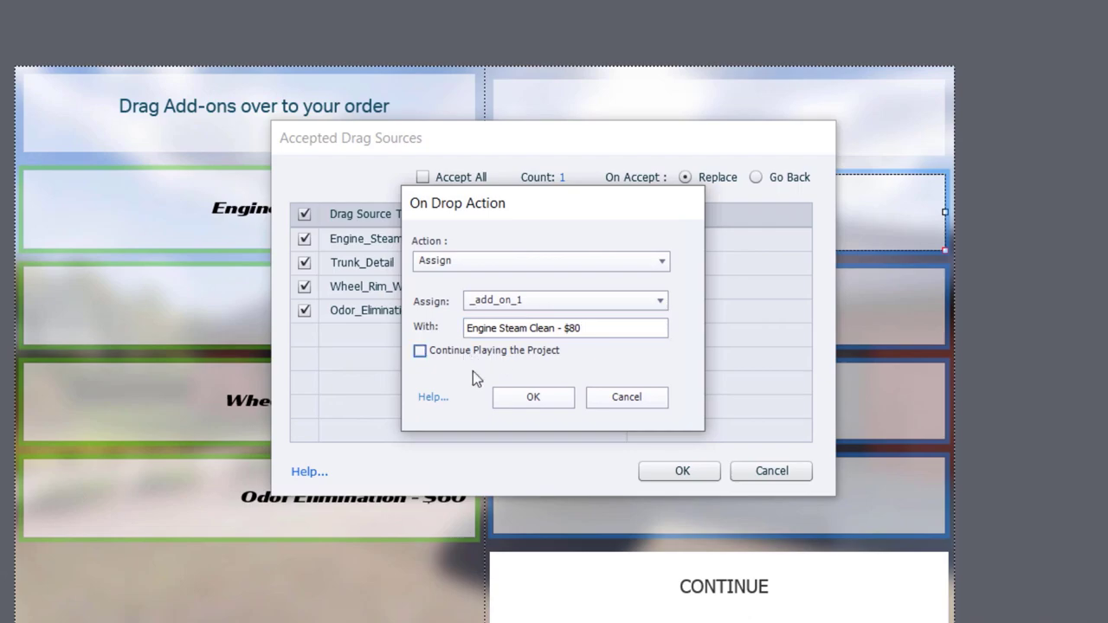
{"action": "left_click", "coordinate": [533, 397]}
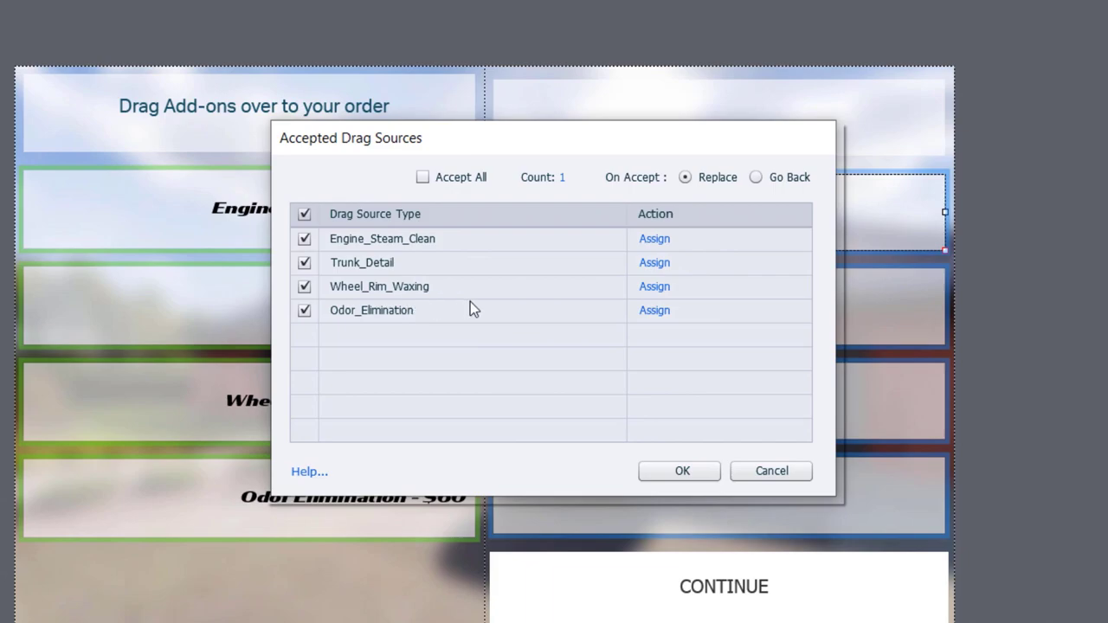
{"action": "left_click", "coordinate": [681, 471]}
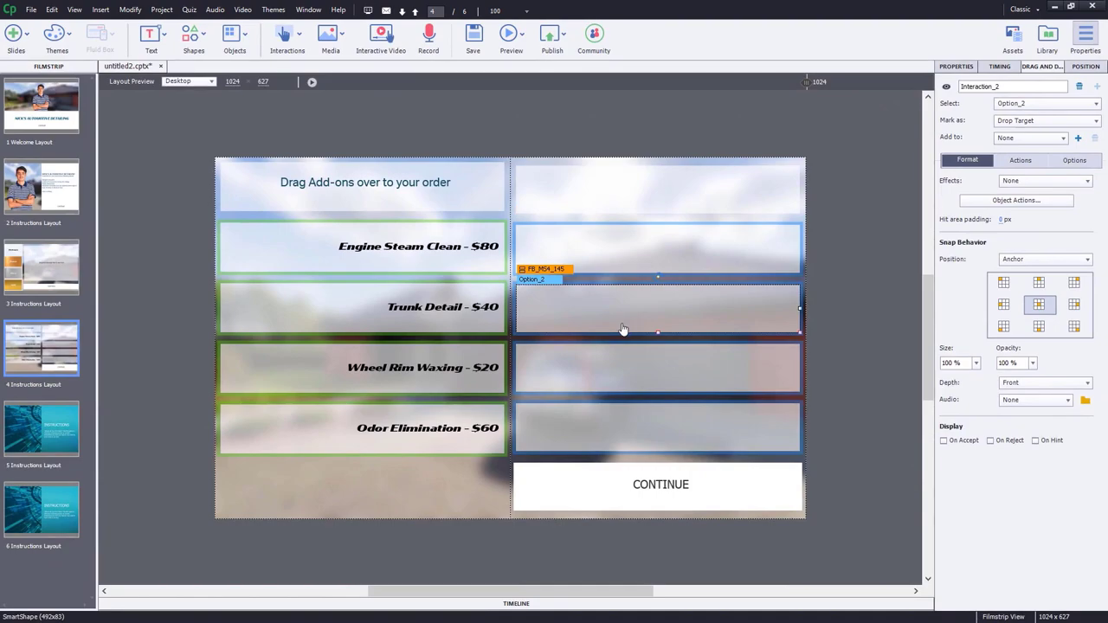
Configure the remaining drop targets through Option_4 to accept one source with Replace and an Assign action for every drag source
{"action": "left_click", "coordinate": [659, 368]}
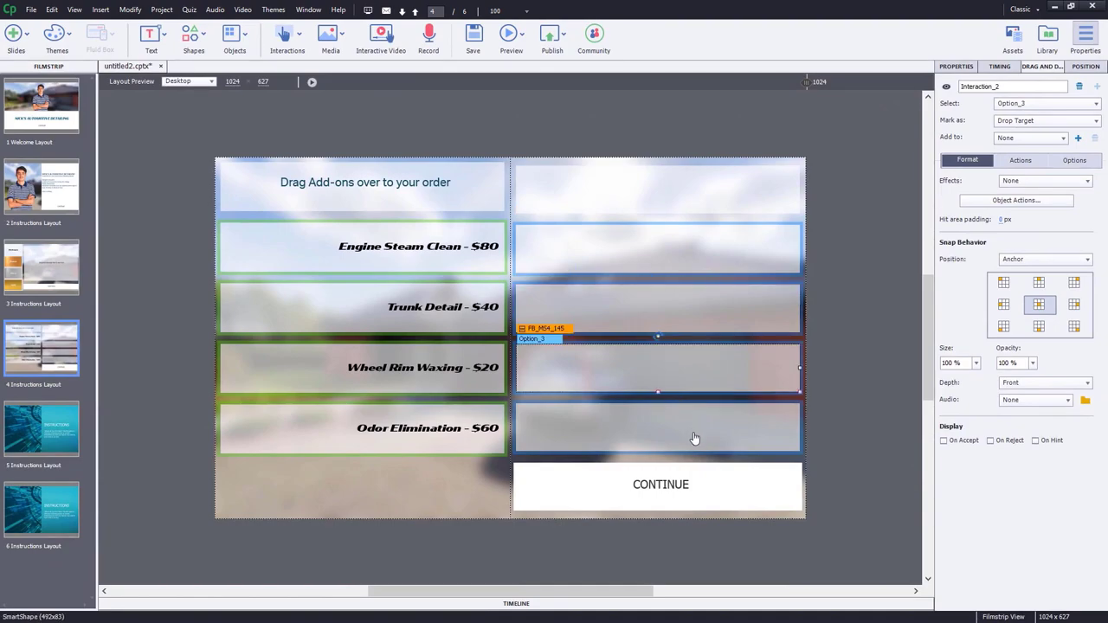
{"action": "left_click", "coordinate": [694, 438]}
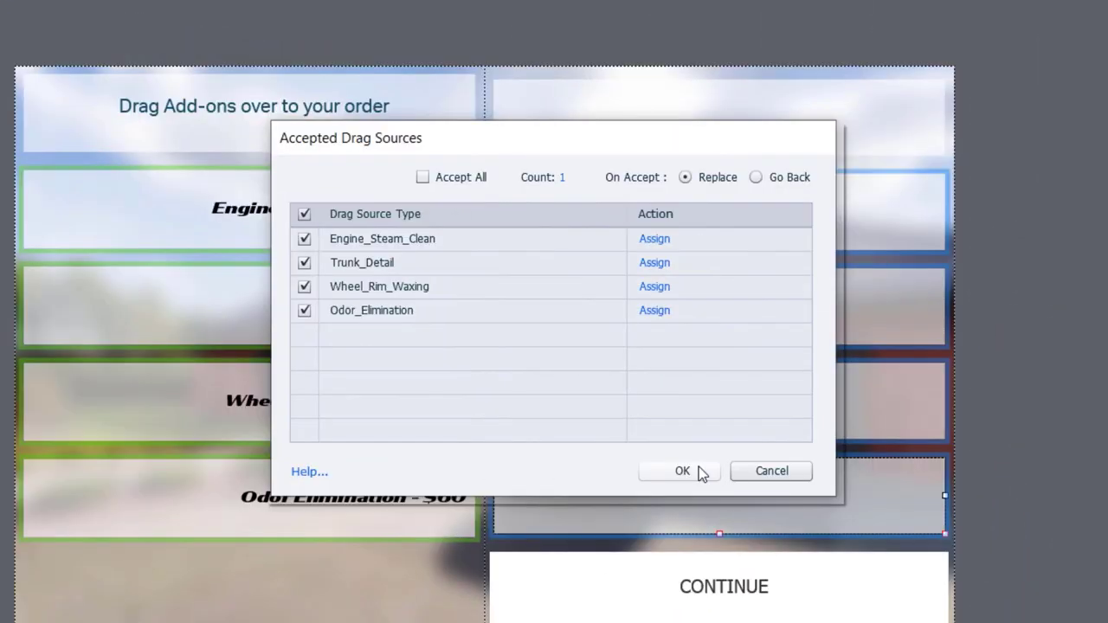
{"action": "left_click", "coordinate": [699, 469]}
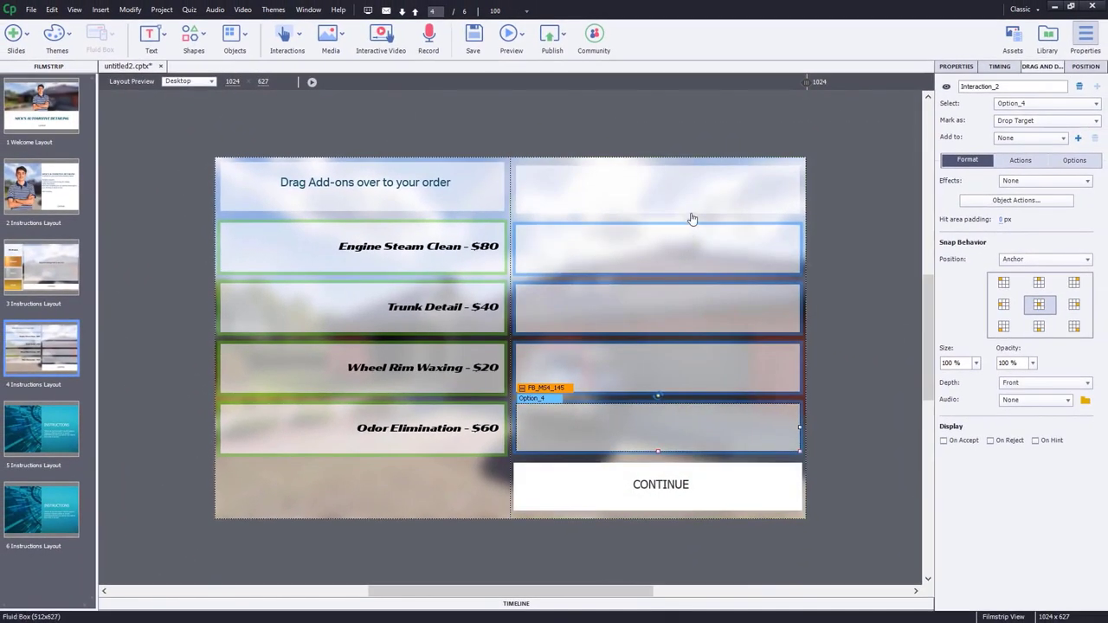
On slide 5, give the parent fluid box FB_MS5_10 an image fill using the blurred house and driveway background from the library
{"action": "left_click", "coordinate": [871, 308]}
{"action": "left_click", "coordinate": [39, 431]}
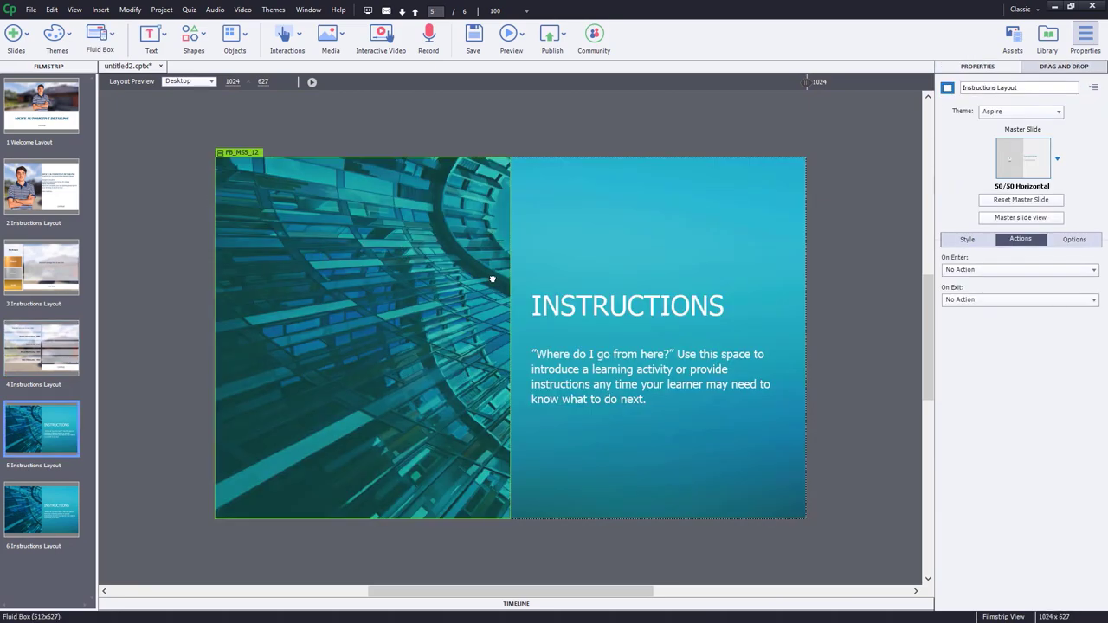
{"action": "left_click", "coordinate": [493, 289]}
{"action": "left_click", "coordinate": [985, 124]}
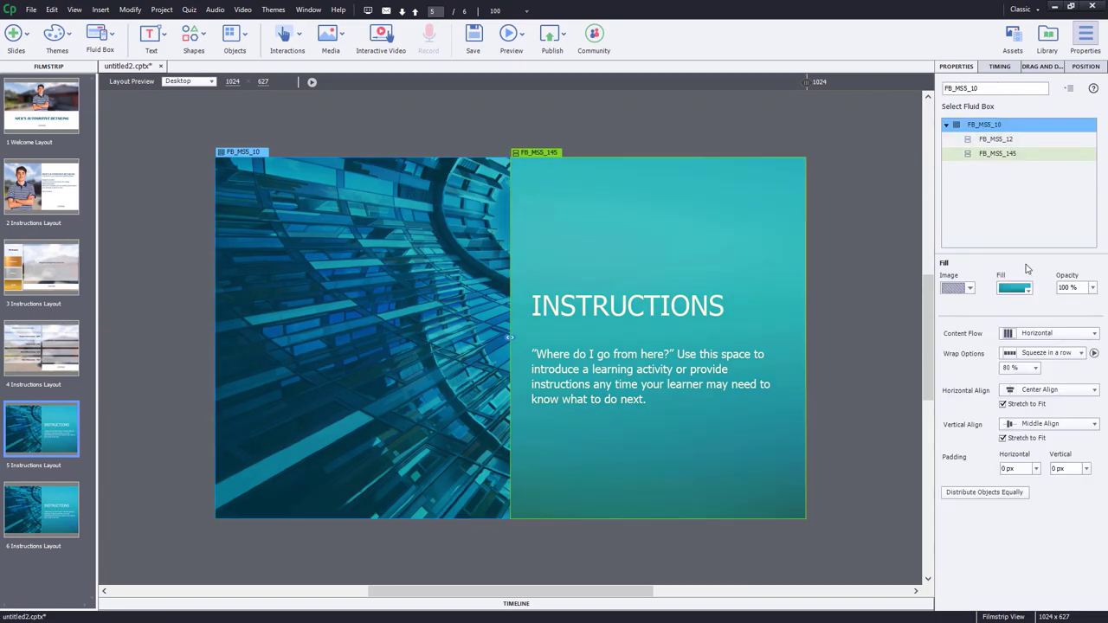
{"action": "left_click", "coordinate": [971, 289]}
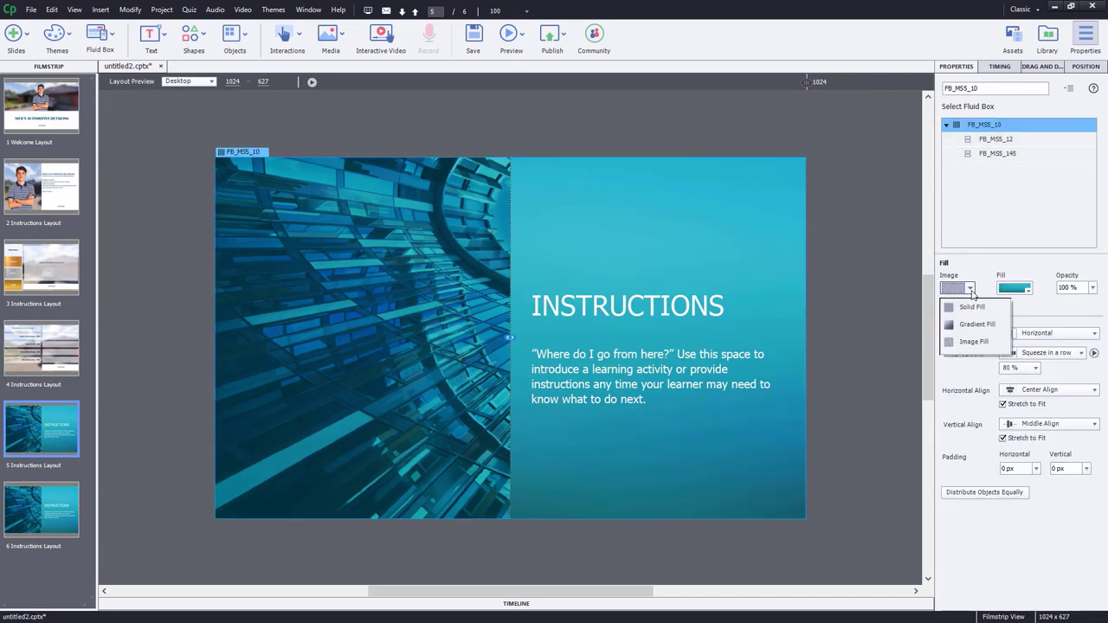
{"action": "left_click", "coordinate": [982, 330]}
{"action": "left_click", "coordinate": [1024, 290]}
{"action": "left_click", "coordinate": [941, 337]}
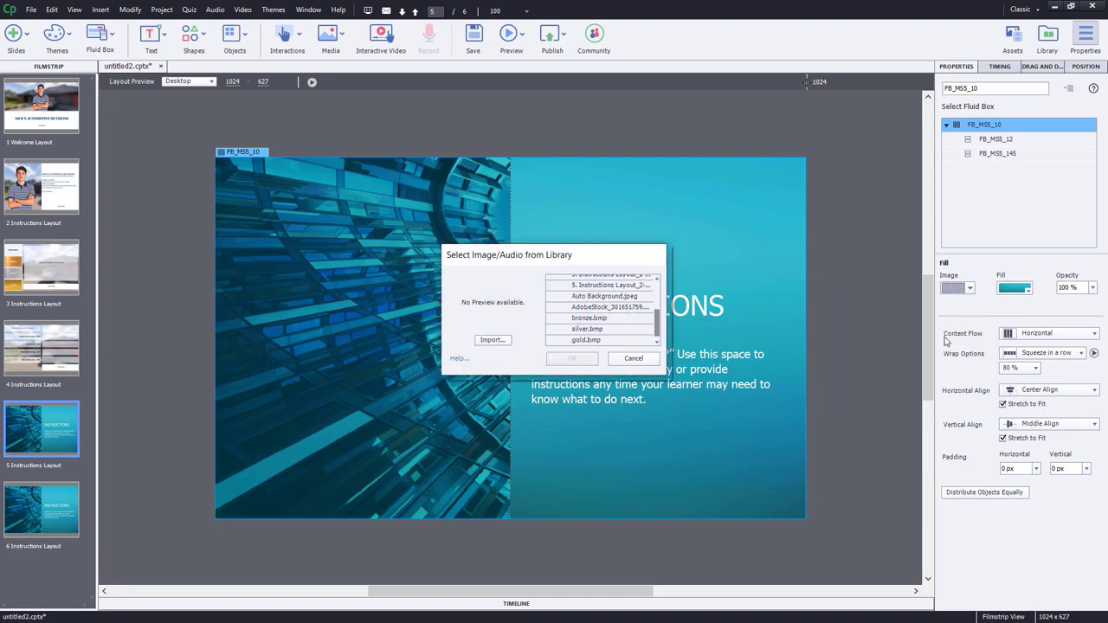
Place the library's AdobeStock photo of the young man in slide 5's left fluid box, FB_MS5_12
{"action": "left_click", "coordinate": [1055, 36]}
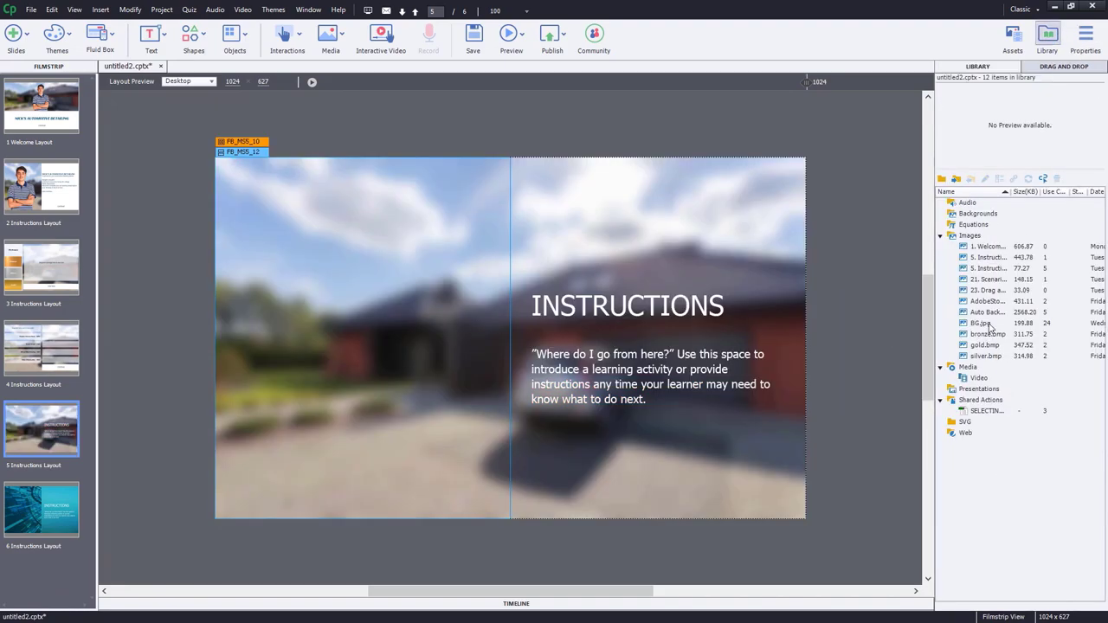
{"action": "left_click_drag", "start_coordinate": [998, 317], "coordinate": [623, 303]}
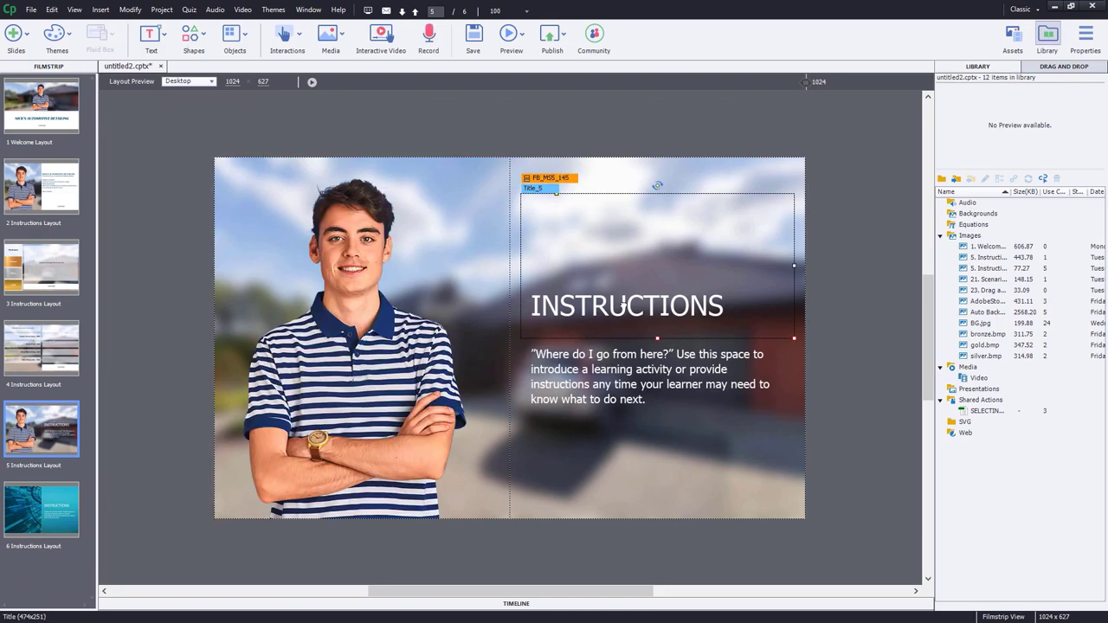
Delete the title and its empty placeholder on slide 5, and change the fill of fluid box FB_MS5_145 to white
{"action": "key", "text": "Delete"}
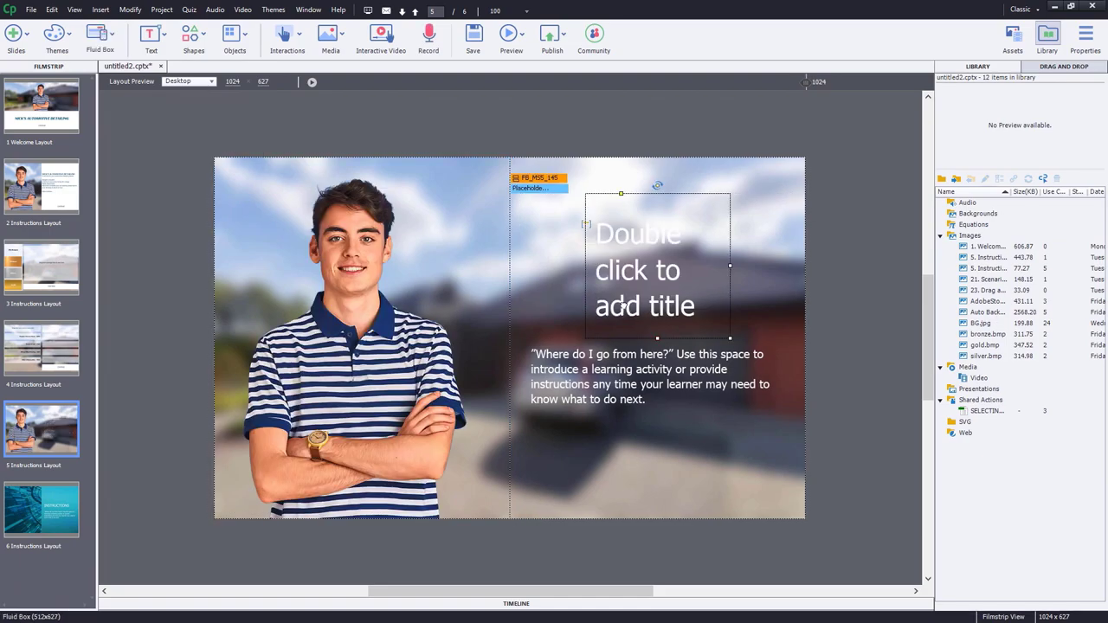
{"action": "key", "text": "Delete"}
{"action": "left_click", "coordinate": [712, 249]}
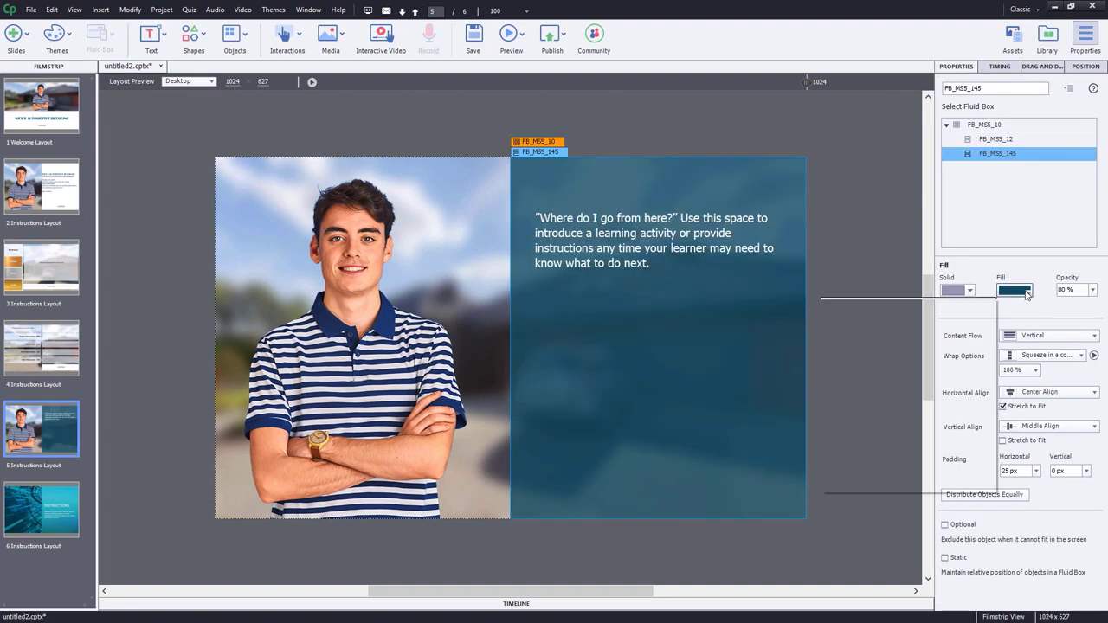
{"action": "left_click", "coordinate": [1026, 291]}
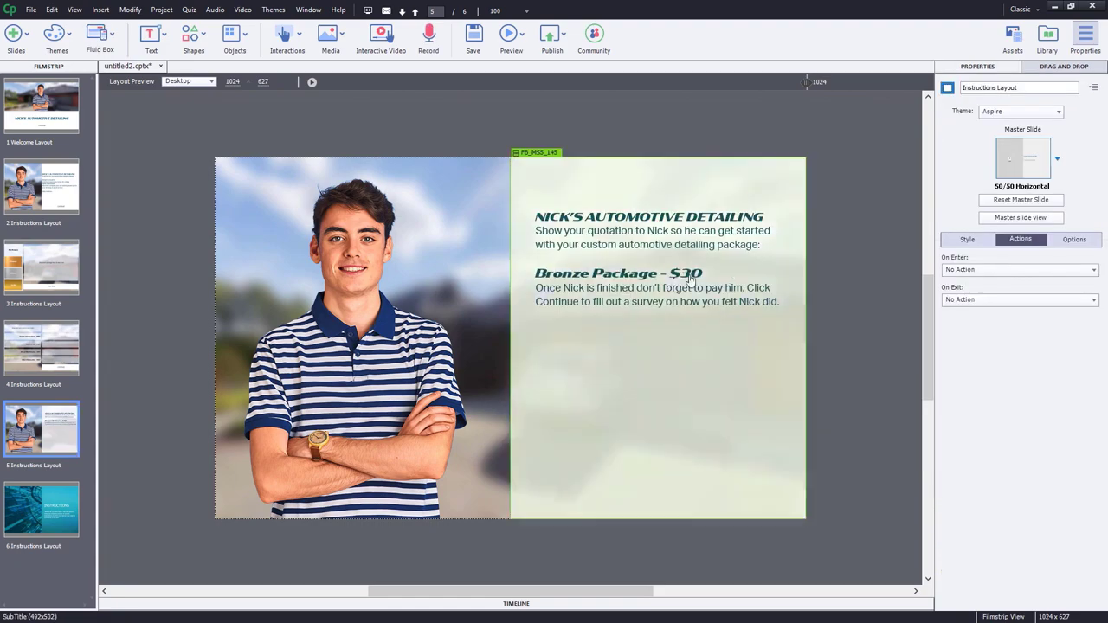
Add a new object state named silver to the quotation text SubTitle_5 on slide 5
{"action": "left_click", "coordinate": [669, 284]}
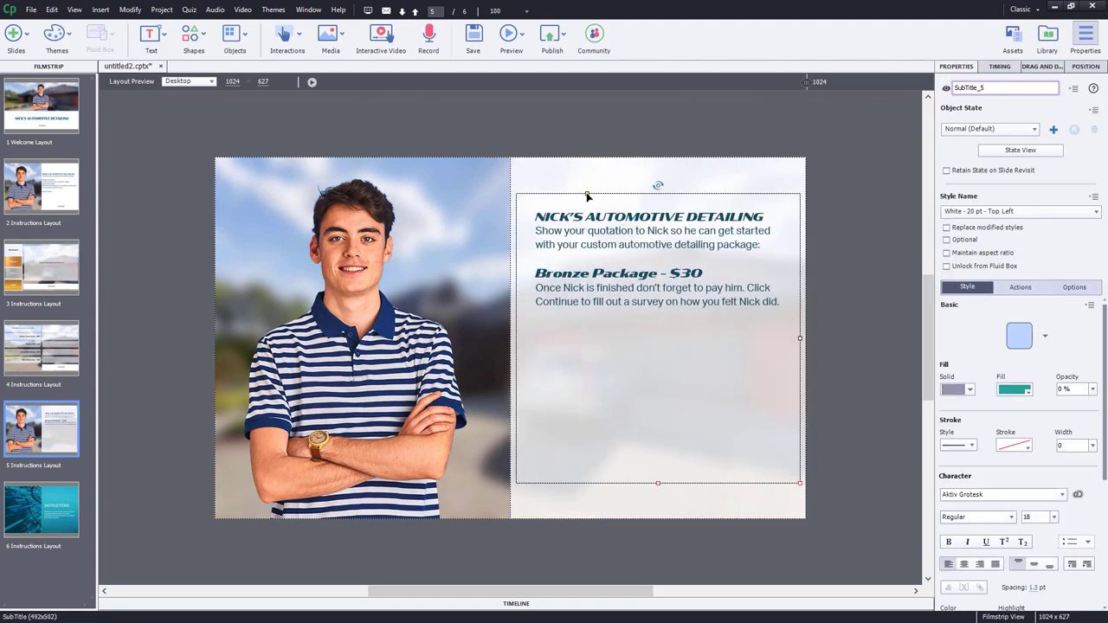
{"action": "left_click", "coordinate": [1020, 150]}
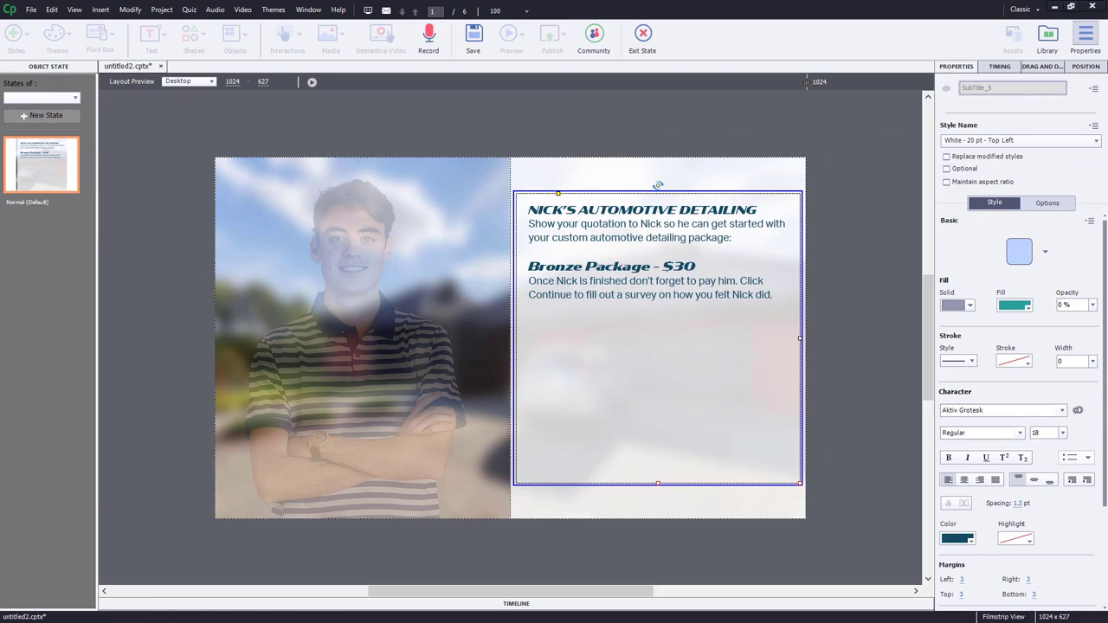
{"action": "type", "text": "silver"}
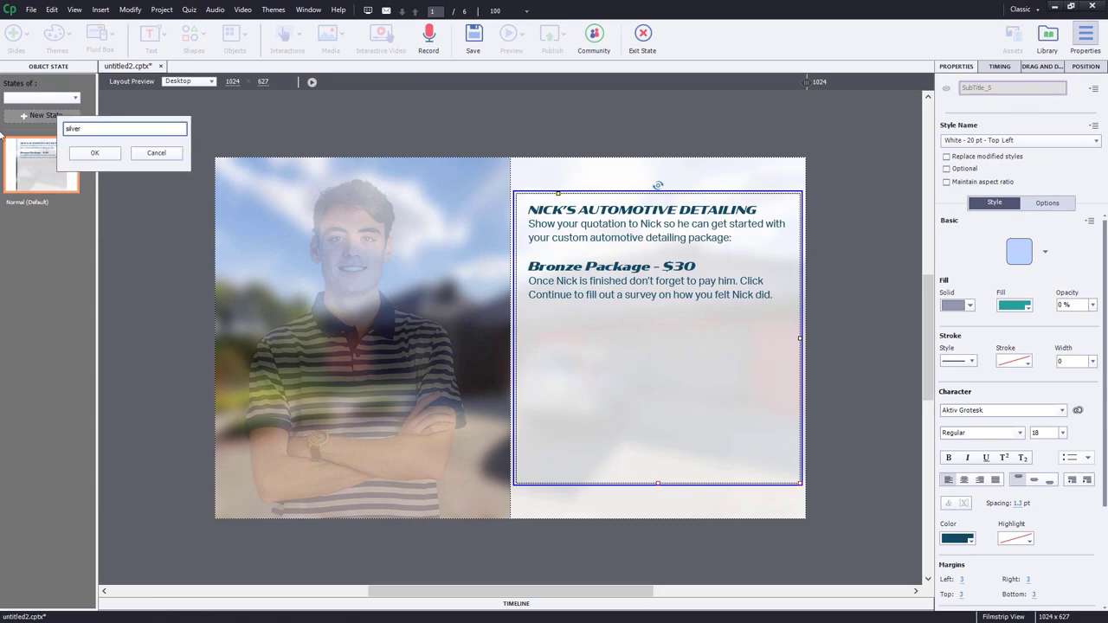
{"action": "left_click", "coordinate": [98, 154]}
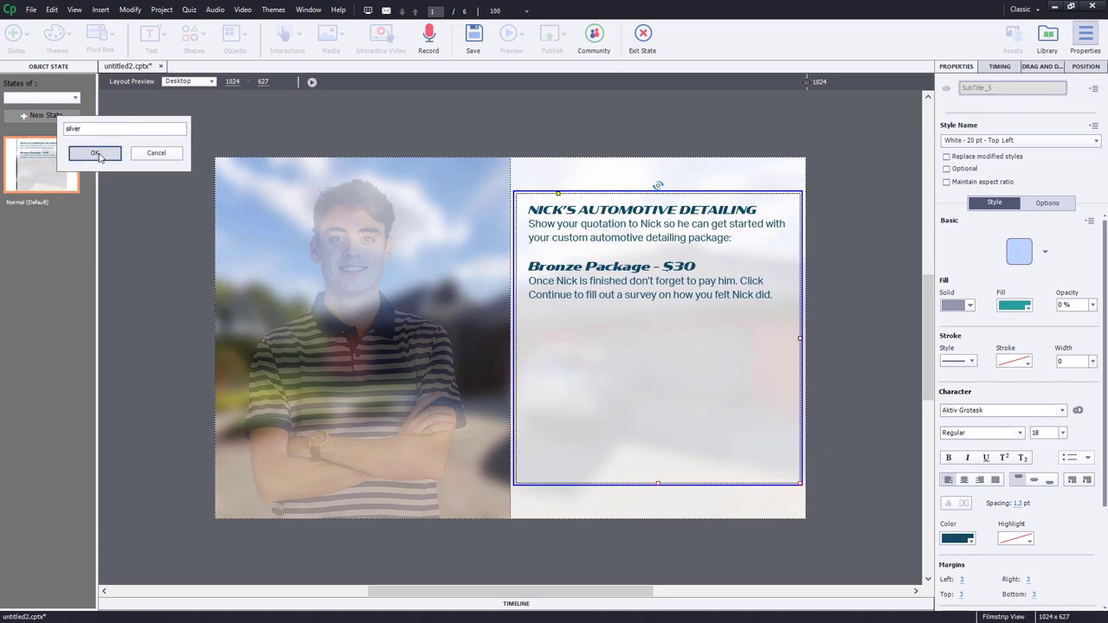
Replace the silver state's text with the quotation message featuring "Silver Package - $60"
{"action": "double_click", "coordinate": [650, 200]}
{"action": "key", "text": "ctrl+a"}
{"action": "type", "text": "NICK'S AUTOMOTIVE DETAILING Show your quotation to Nick so he can get started with your custom automotive detailing package: Silver Package - $60  Once Nick is finished don't forget to pay him. Swipe right to fill out a survey on how you felt Nick did."}
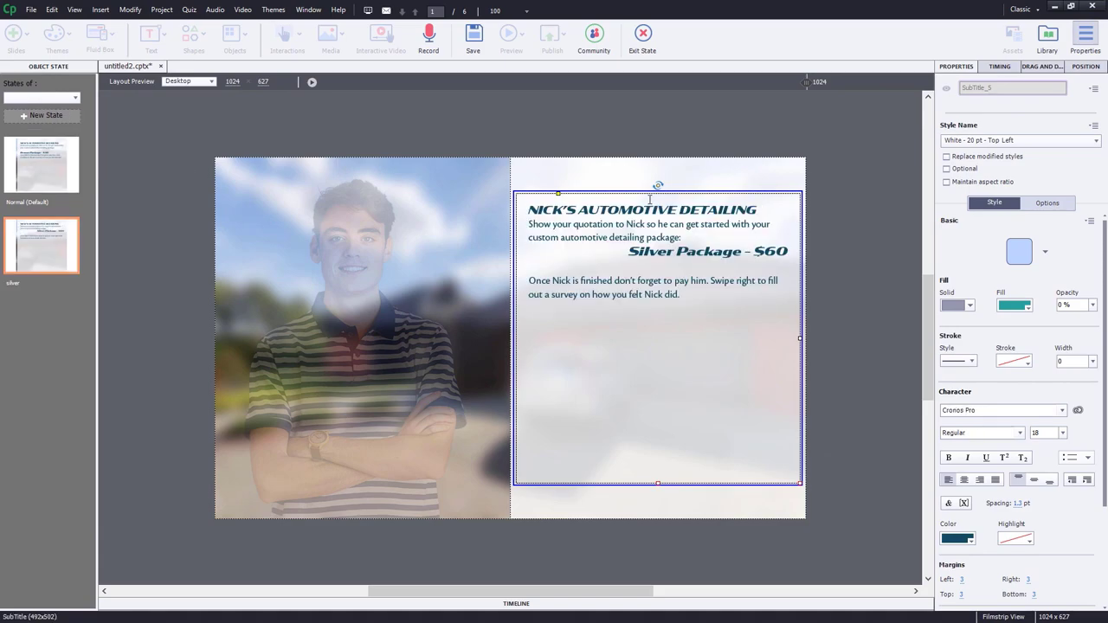
Duplicate the silver state of the quotation text and name the copy Gold
{"action": "right_click", "coordinate": [41, 247]}
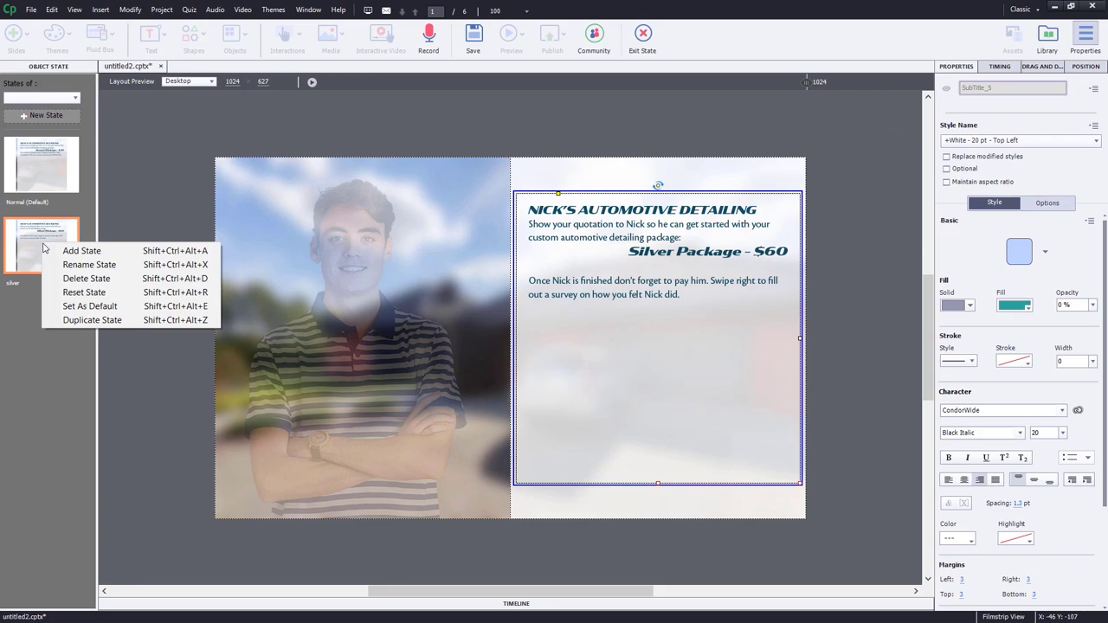
{"action": "left_click", "coordinate": [86, 320]}
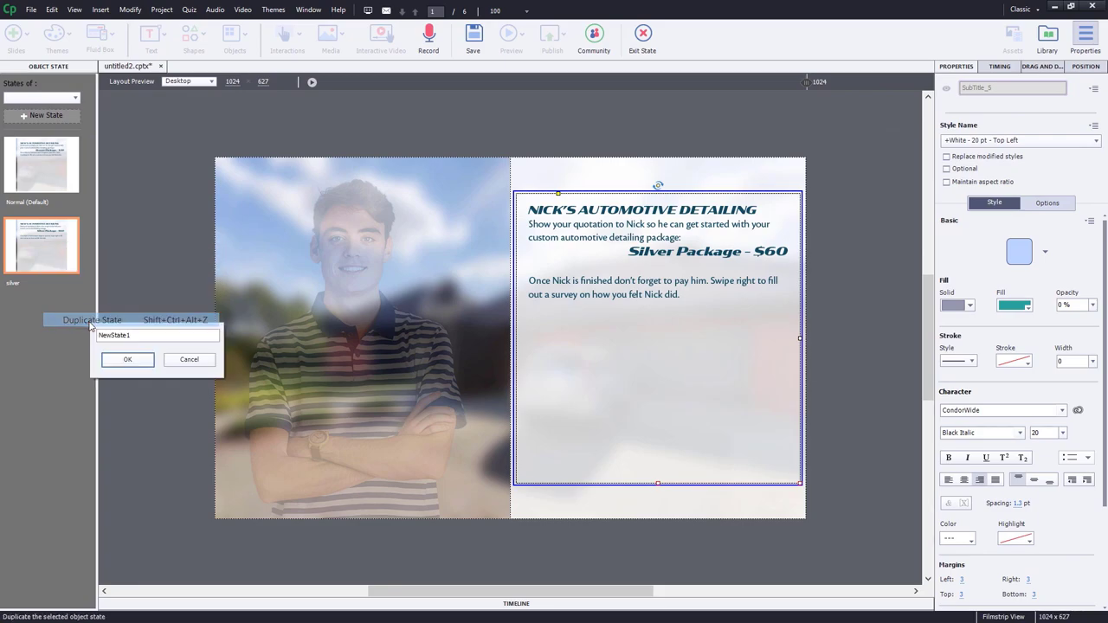
{"action": "double_click", "coordinate": [137, 336]}
{"action": "type", "text": "Gold"}
{"action": "key", "text": "Return"}
In the Normal state, add a line below "Bronze Package - $30" and insert the user variable _add_on_1 with maximum length 50
{"action": "left_click", "coordinate": [28, 170]}
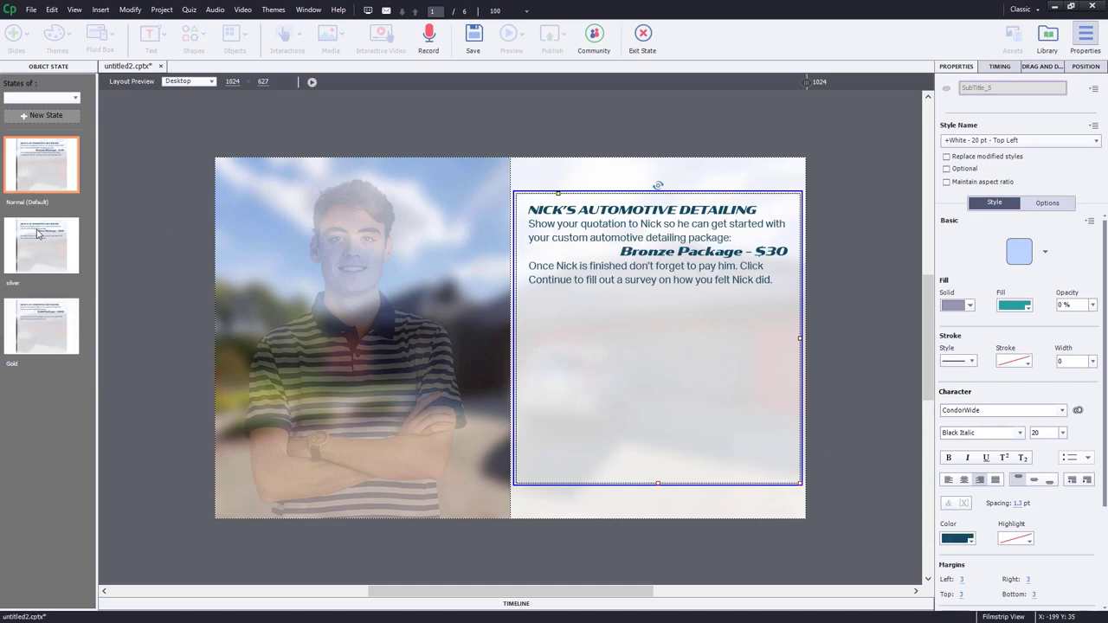
{"action": "double_click", "coordinate": [800, 251]}
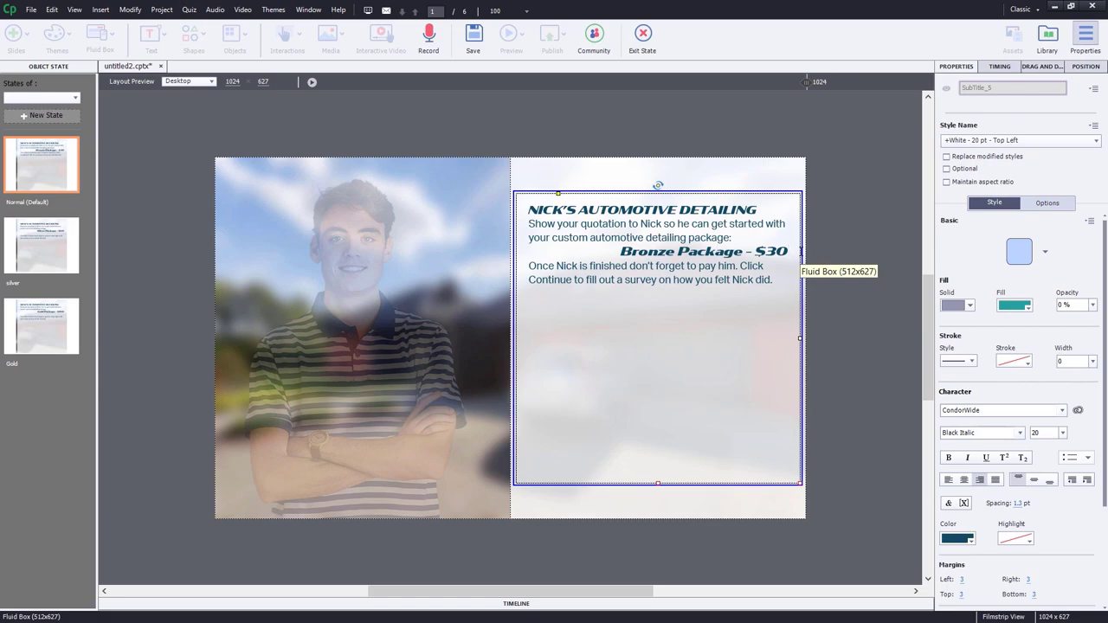
{"action": "key", "text": "Return"}
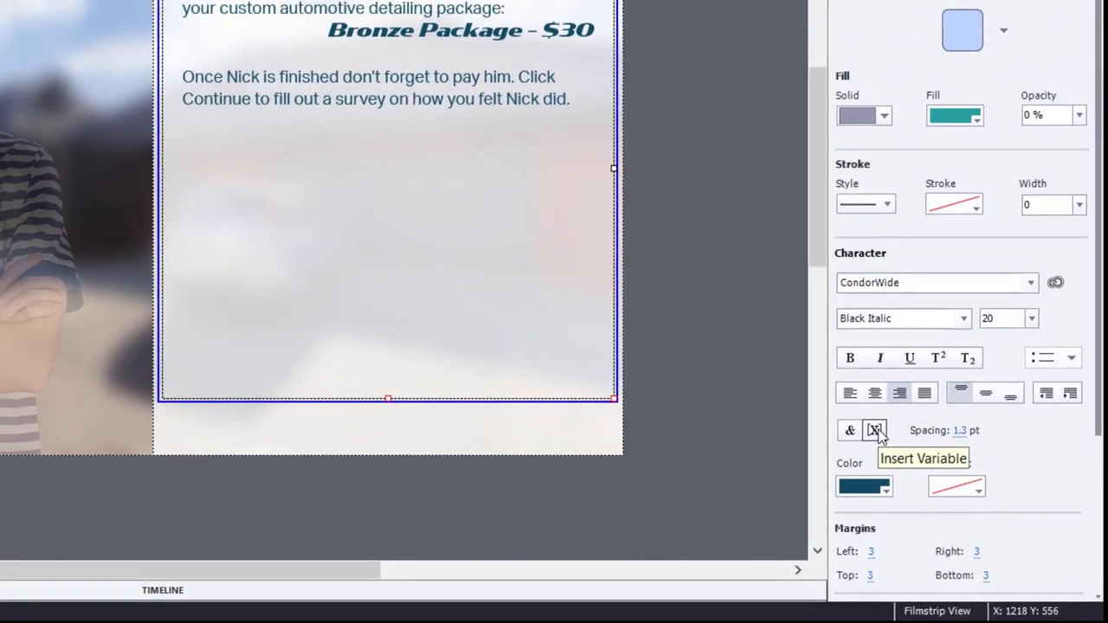
{"action": "left_click", "coordinate": [835, 408]}
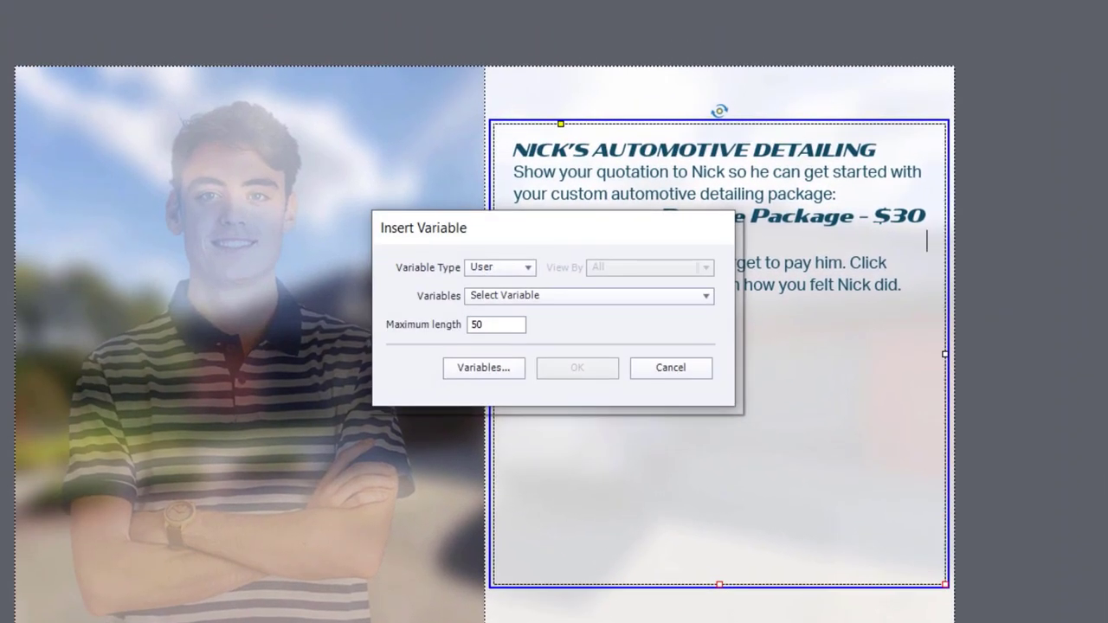
{"action": "left_click", "coordinate": [507, 296]}
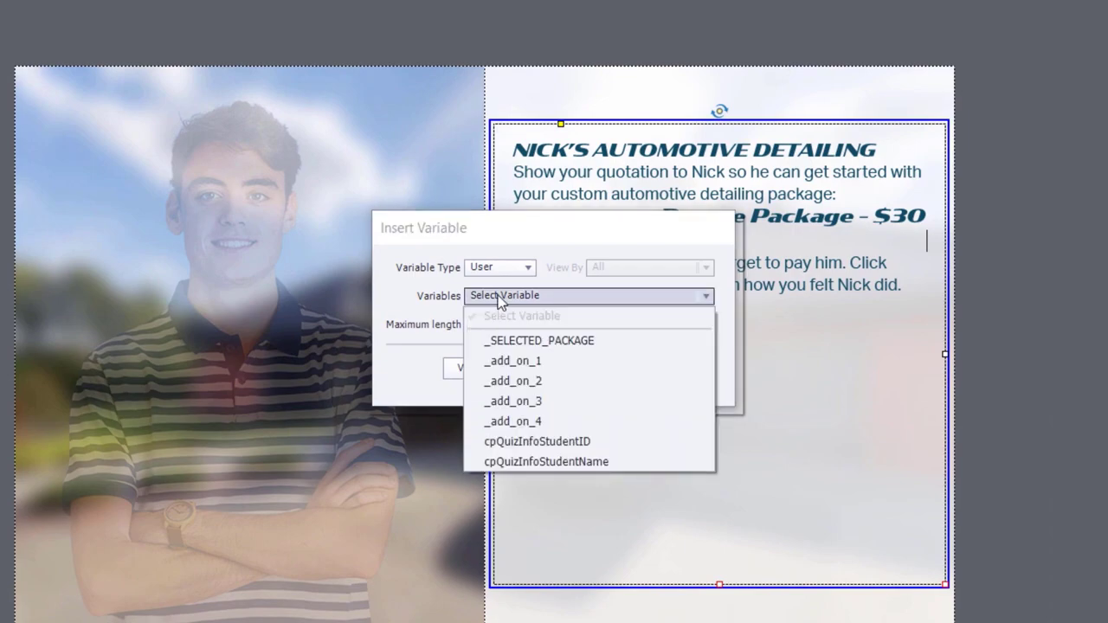
{"action": "left_click", "coordinate": [511, 361]}
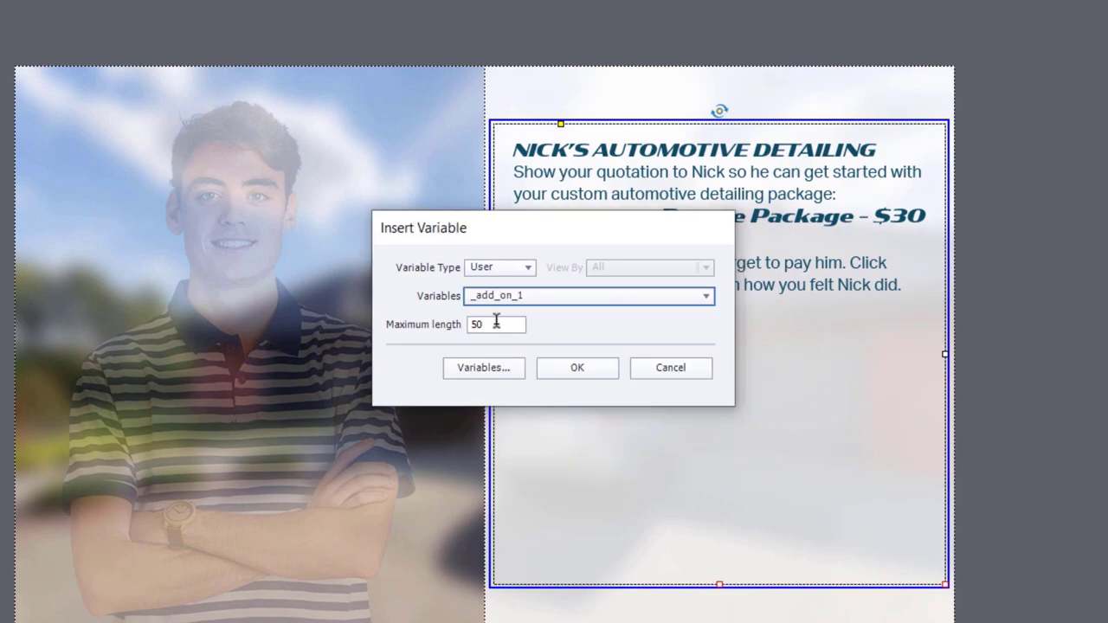
{"action": "left_click", "coordinate": [594, 369]}
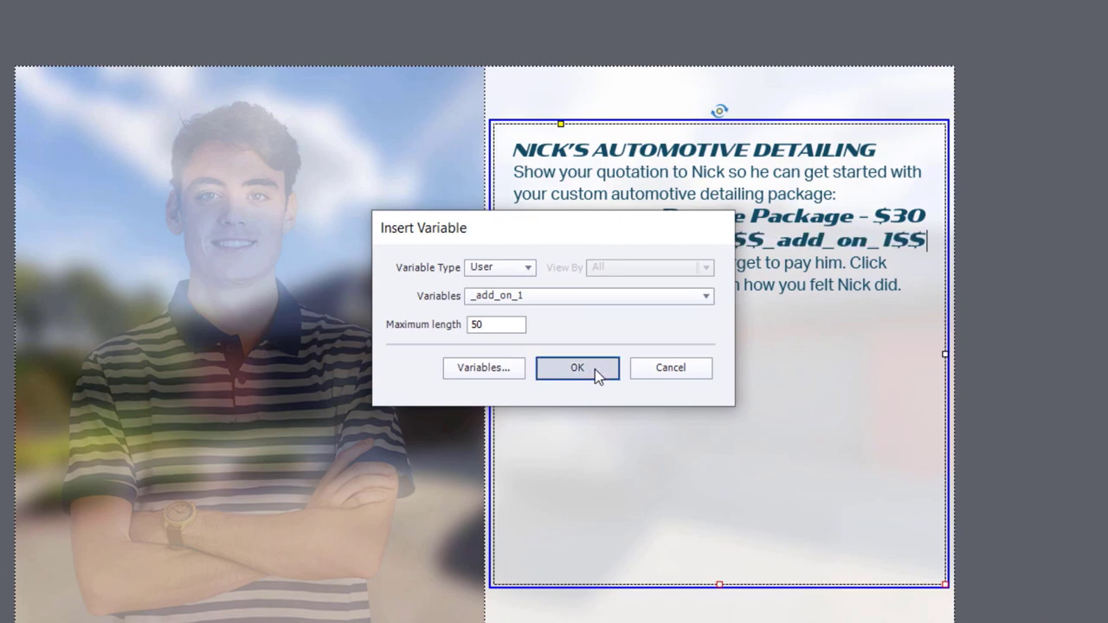
Insert the variable _add_on_2 on a new line below _add_on_1, and add _add_on_3 and _add_on_4 beneath it in the same way
{"action": "left_click", "coordinate": [925, 247]}
{"action": "key", "text": "Return"}
{"action": "left_click", "coordinate": [506, 295]}
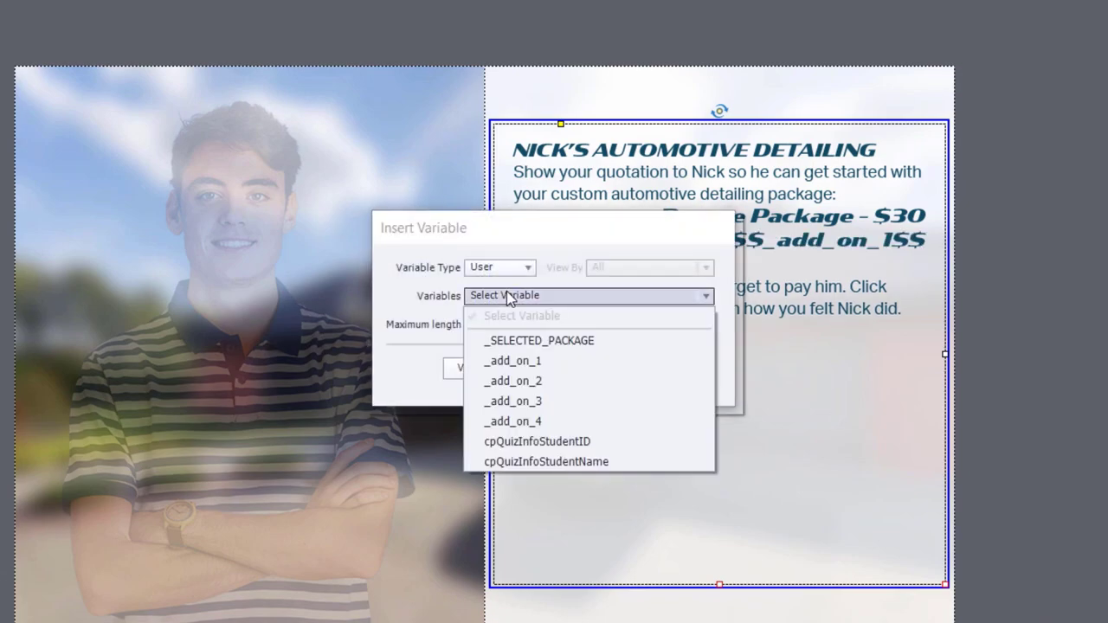
{"action": "left_click", "coordinate": [547, 381]}
{"action": "left_click", "coordinate": [575, 370]}
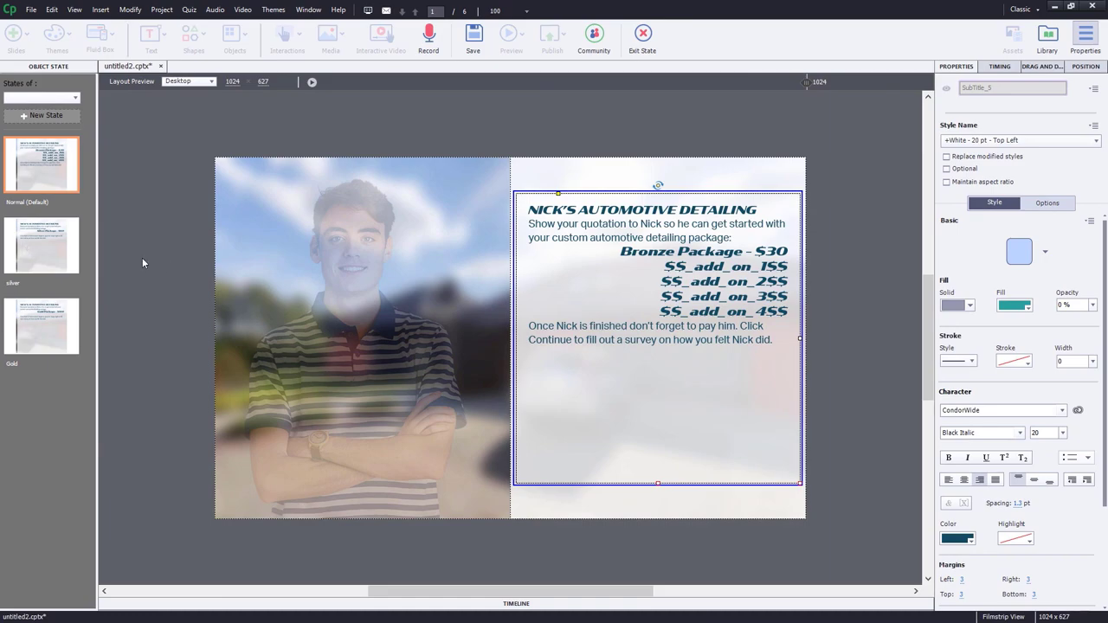
Copy the four add-on variable lines from the Normal state for use in the silver state, and leave state editing
{"action": "double_click", "coordinate": [722, 269]}
{"action": "left_click_drag", "start_coordinate": [677, 270], "coordinate": [790, 315]}
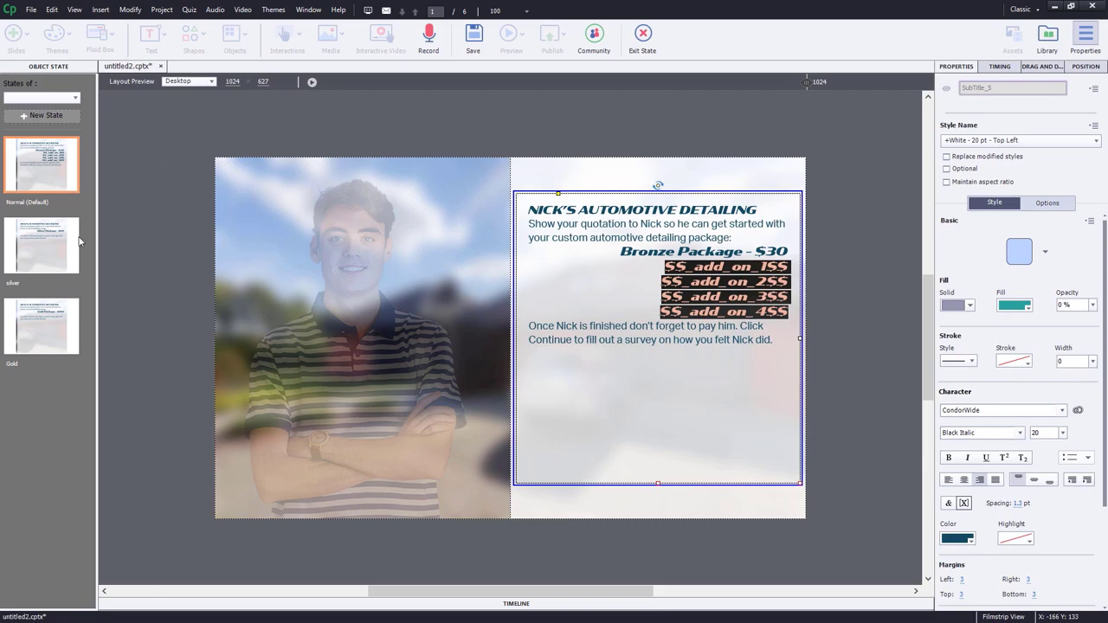
{"action": "left_click", "coordinate": [40, 246]}
{"action": "left_click", "coordinate": [642, 39]}
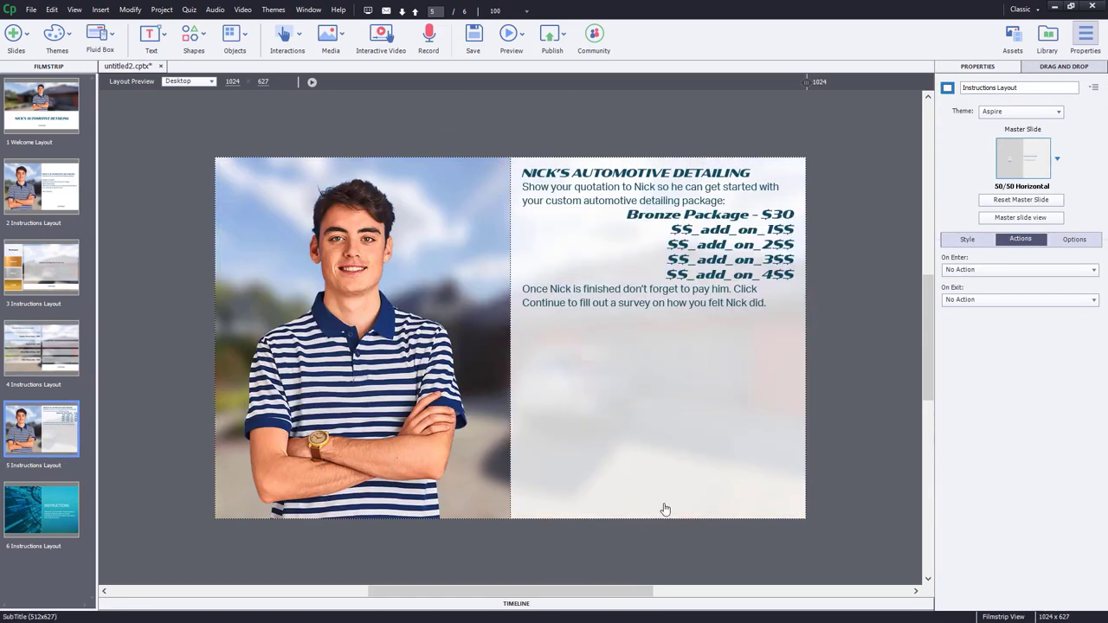
Paste the CONTINUE shape into slide 5's FB_MS5_145 and extend the quotation text to about 532 px high, leaving a narrow button strip
{"action": "left_click", "coordinate": [668, 499]}
{"action": "key", "text": "ctrl+v"}
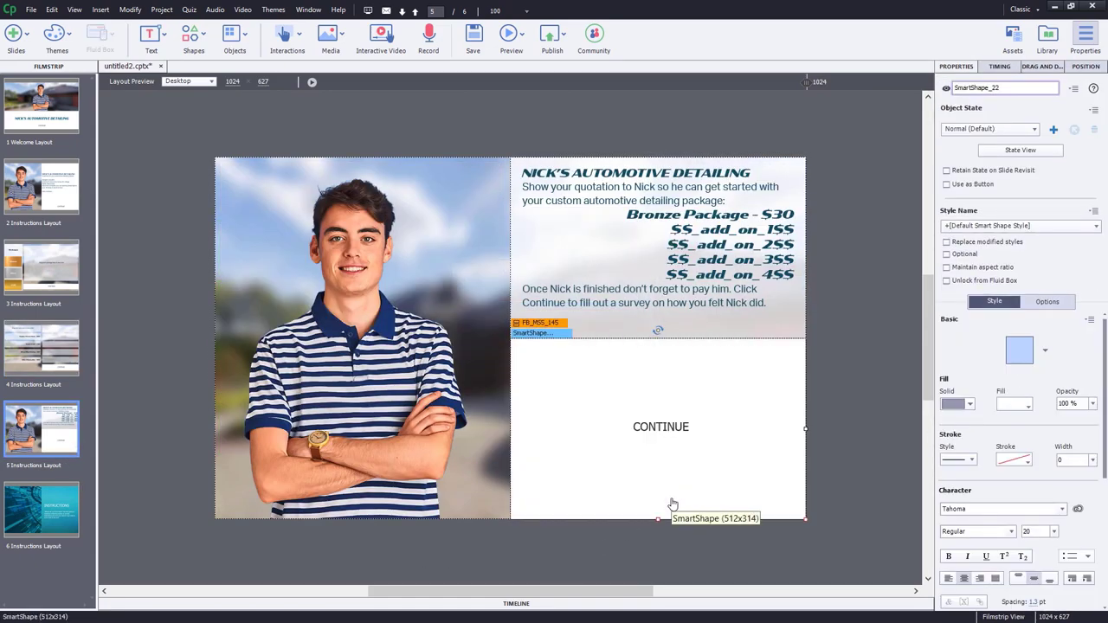
{"action": "left_click", "coordinate": [685, 331]}
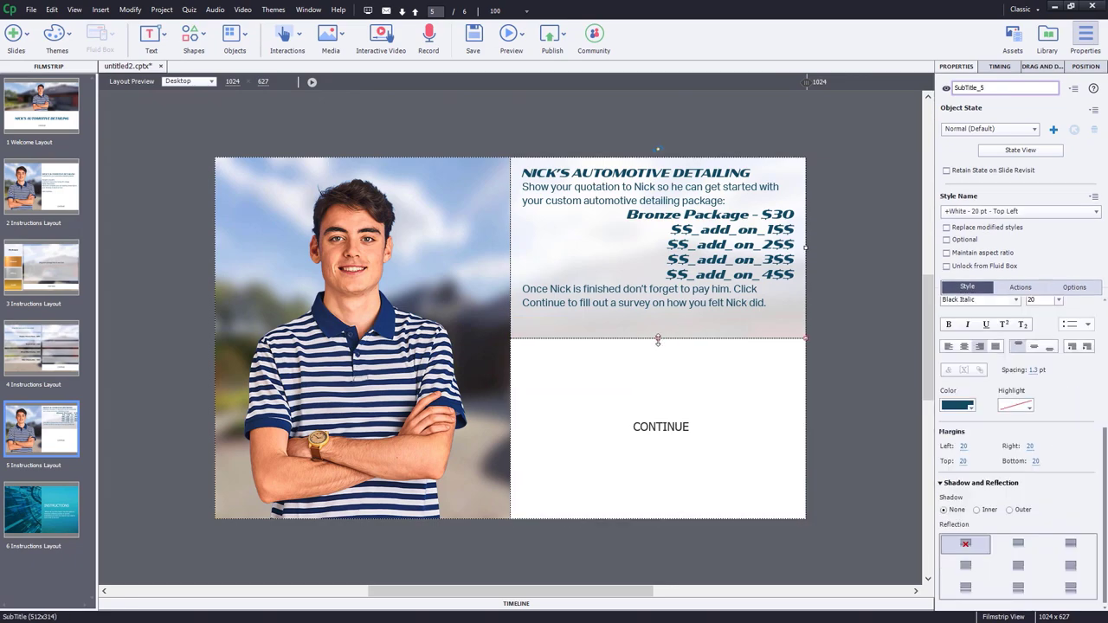
{"action": "left_click_drag", "start_coordinate": [660, 375], "coordinate": [659, 464]}
{"action": "left_click", "coordinate": [835, 399]}
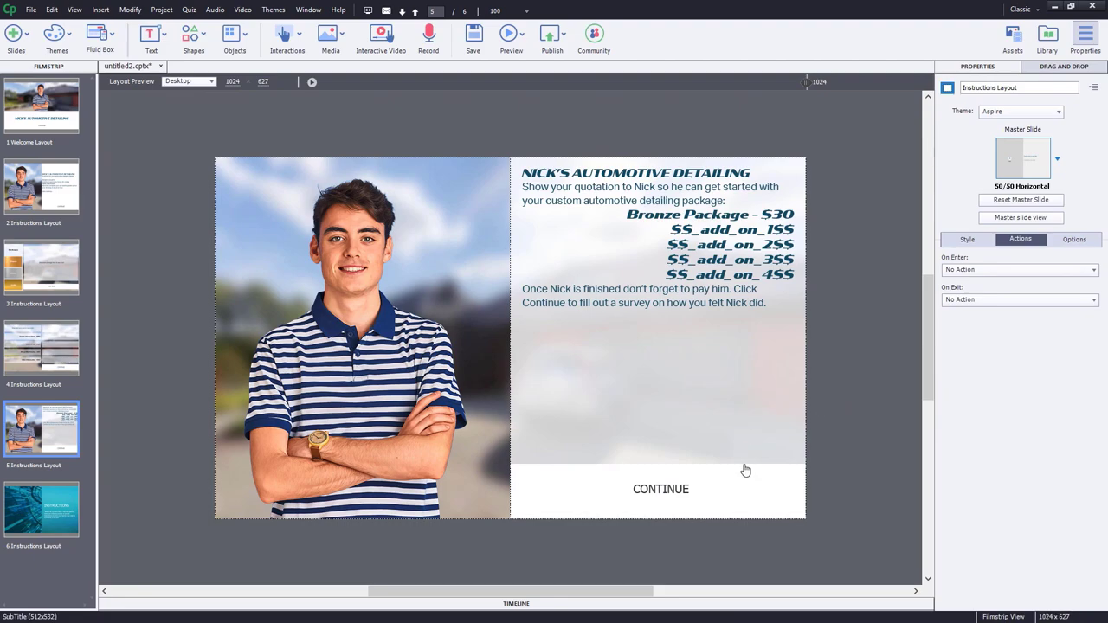
Set the horizontal and vertical padding of fluid box FB_MS5_145 to 10 px each
{"action": "left_click", "coordinate": [541, 454]}
{"action": "left_click", "coordinate": [541, 448]}
{"action": "type", "text": "10"}
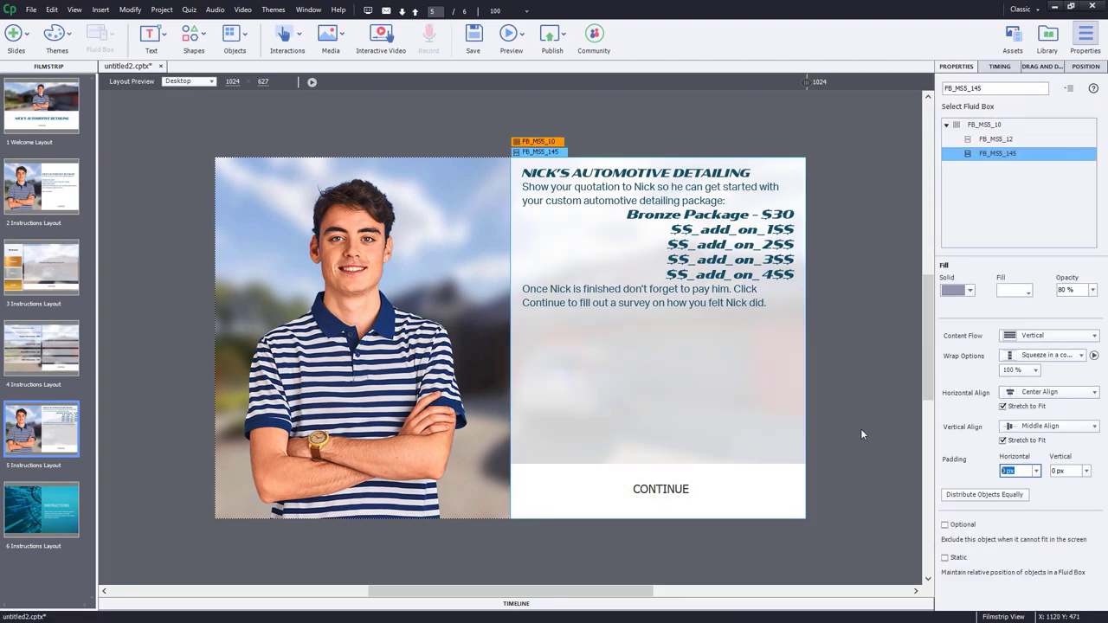
{"action": "key", "text": "Tab"}
{"action": "type", "text": "10"}
{"action": "key", "text": "Return"}
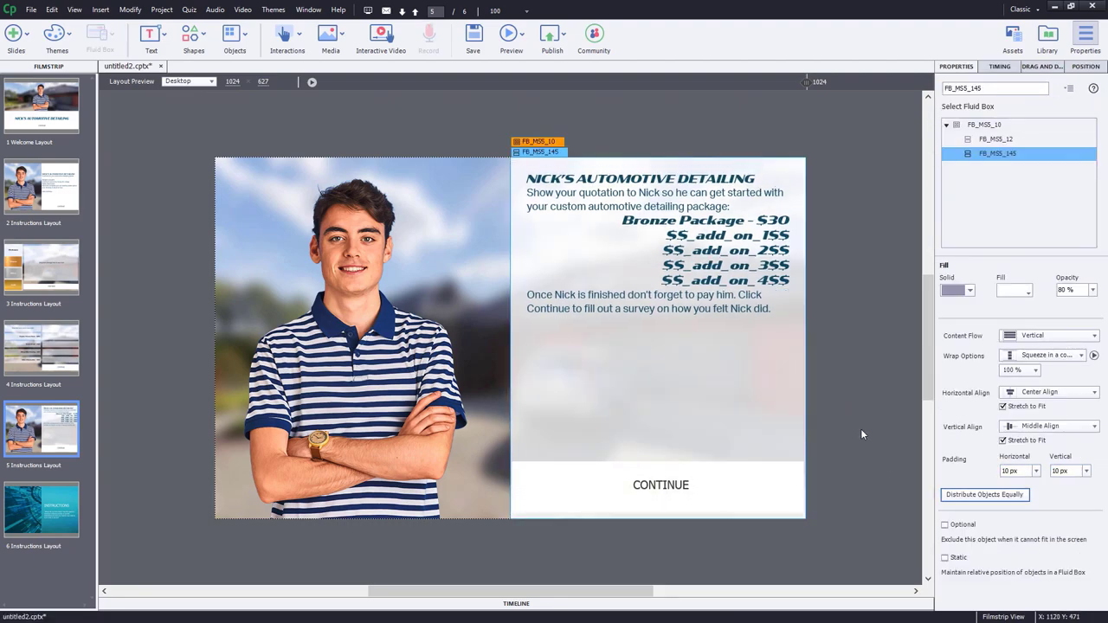
{"action": "left_click", "coordinate": [891, 407]}
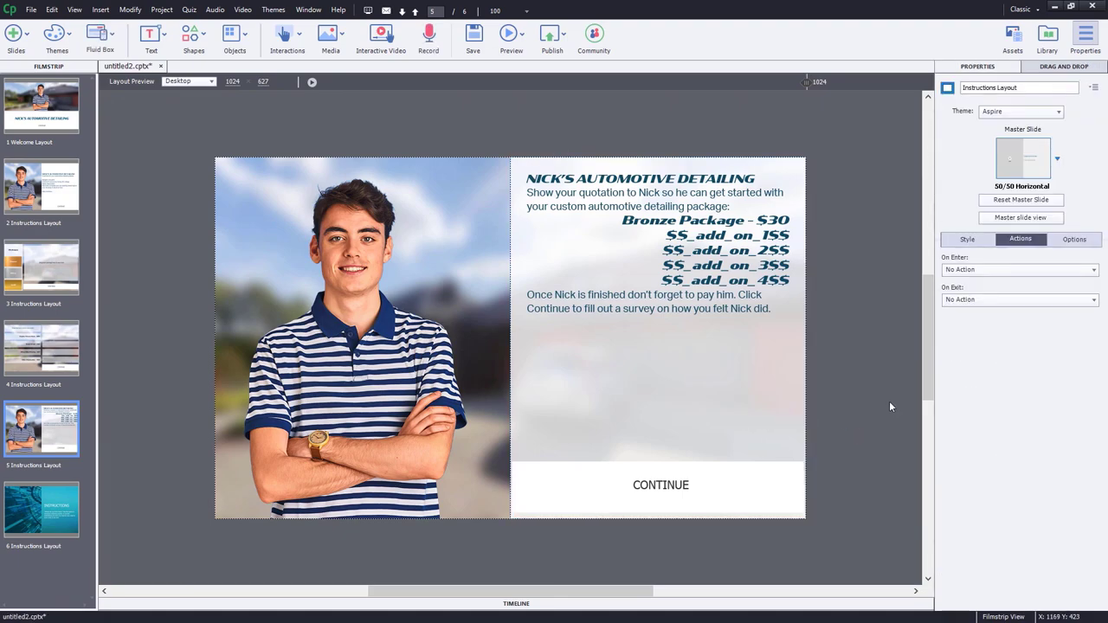